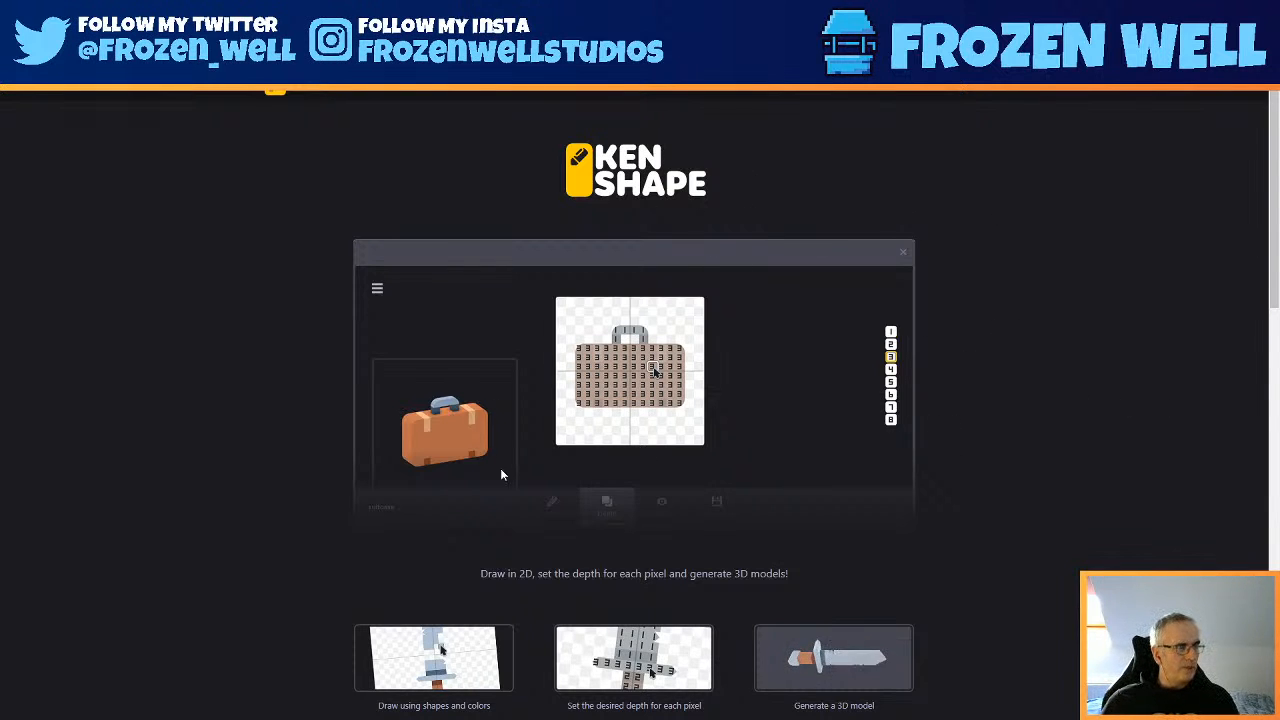
- Look through the KenShape product page, covering its features, export formats, restrictions and sample models
scroll(845, 497, "down", 2)
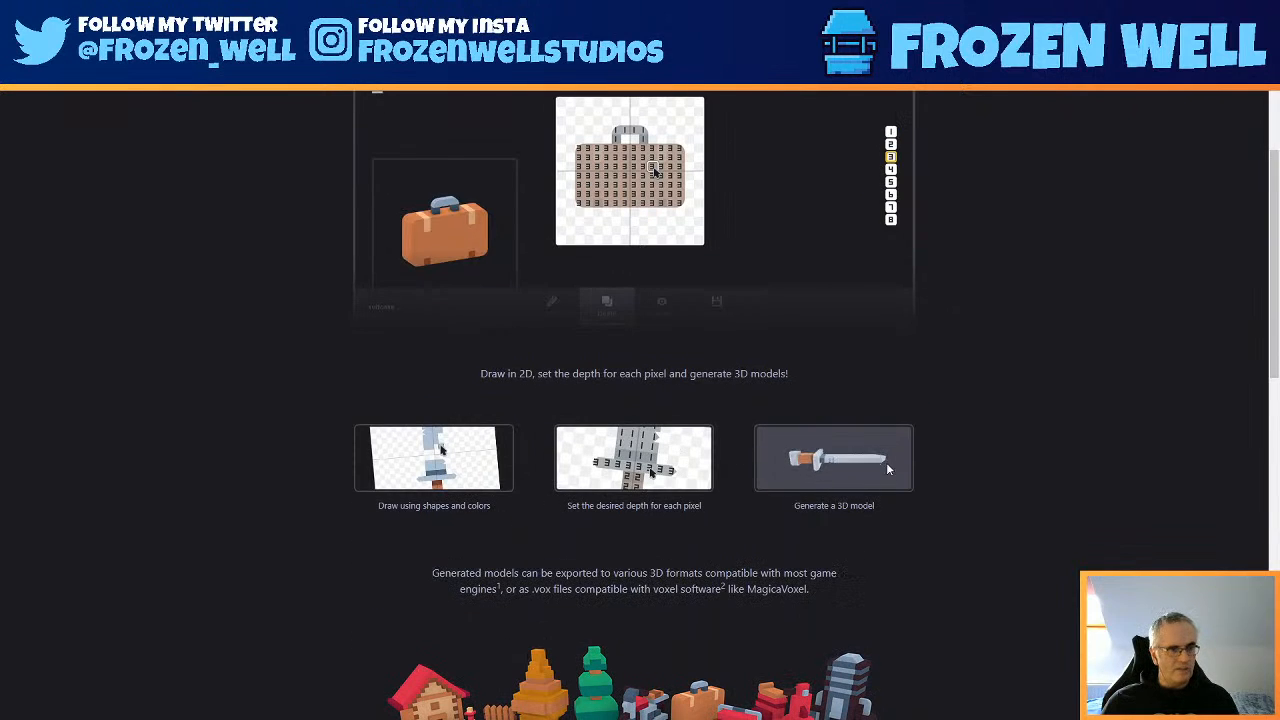
scroll(886, 462, "down", 2)
scroll(880, 478, "down", 3)
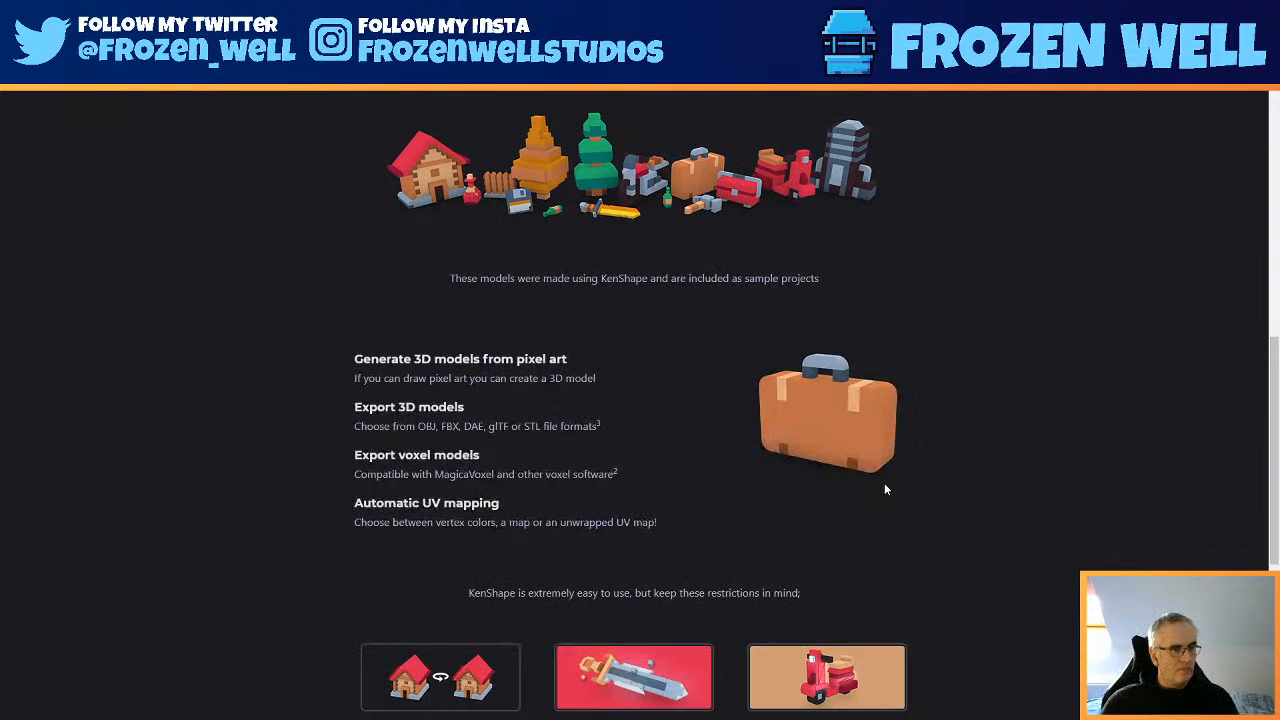
scroll(883, 450, "down", 3)
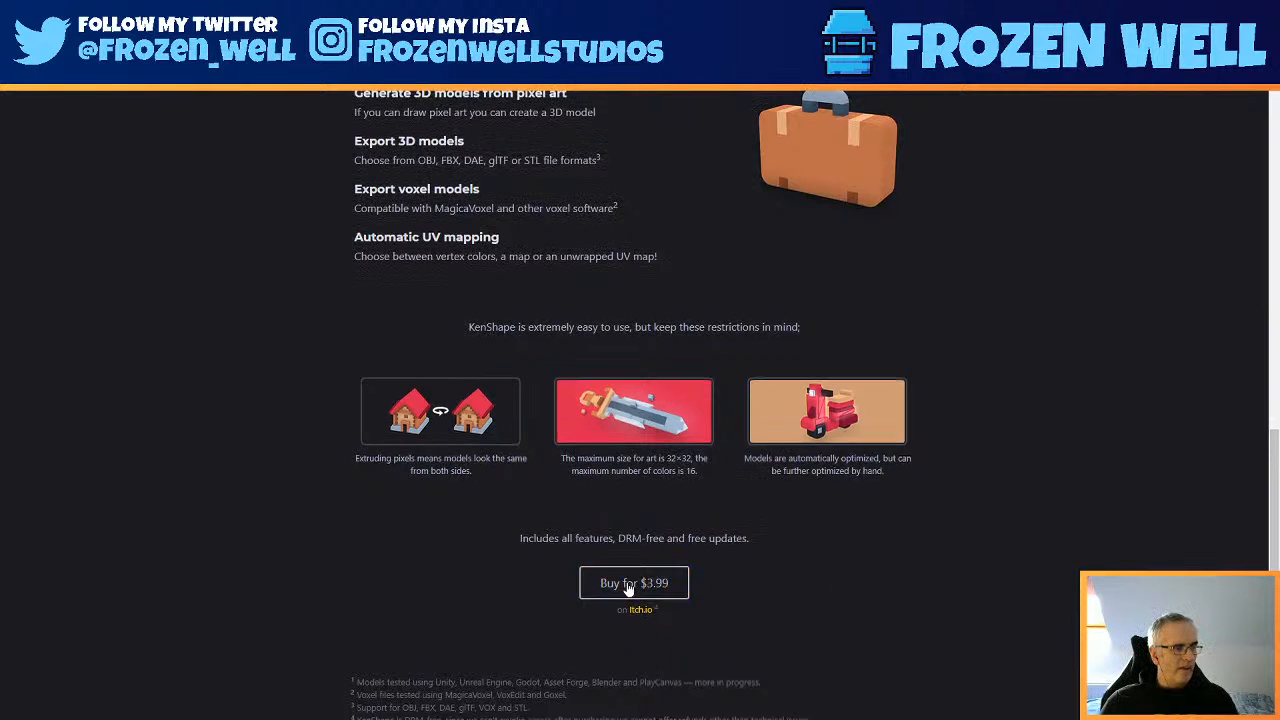
scroll(760, 610, "up", 1)
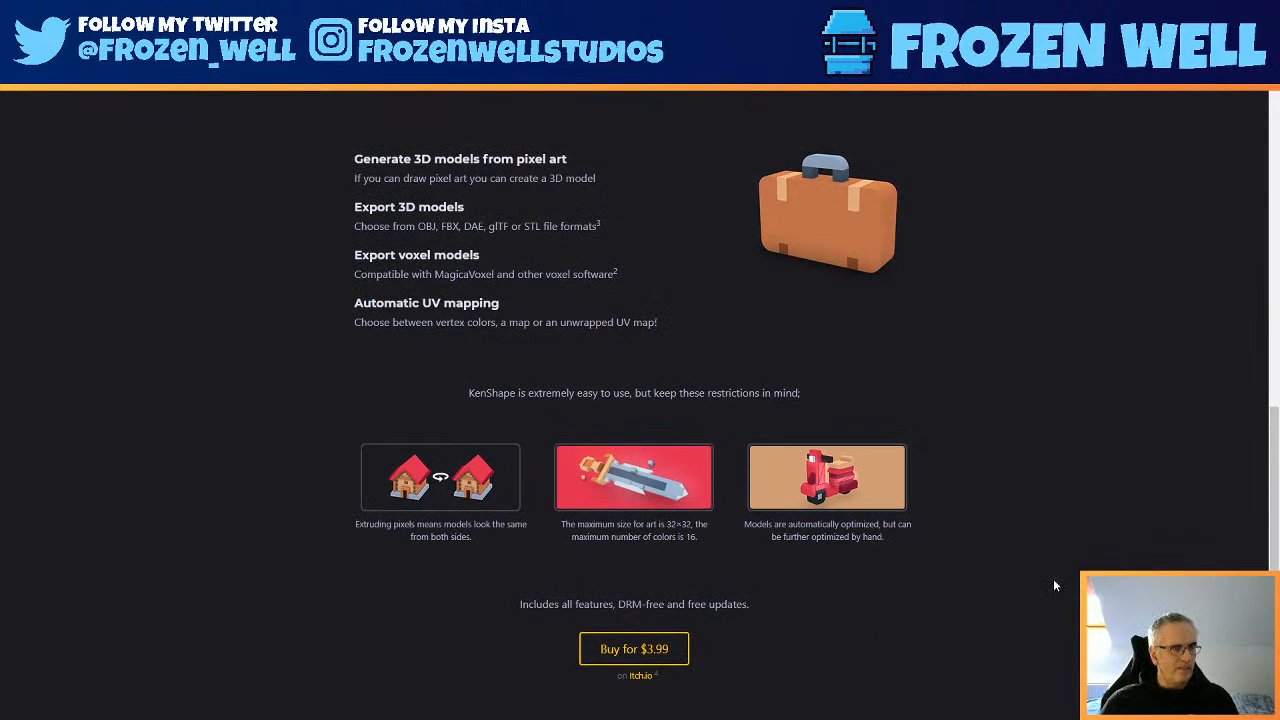
scroll(1056, 574, "up", 8)
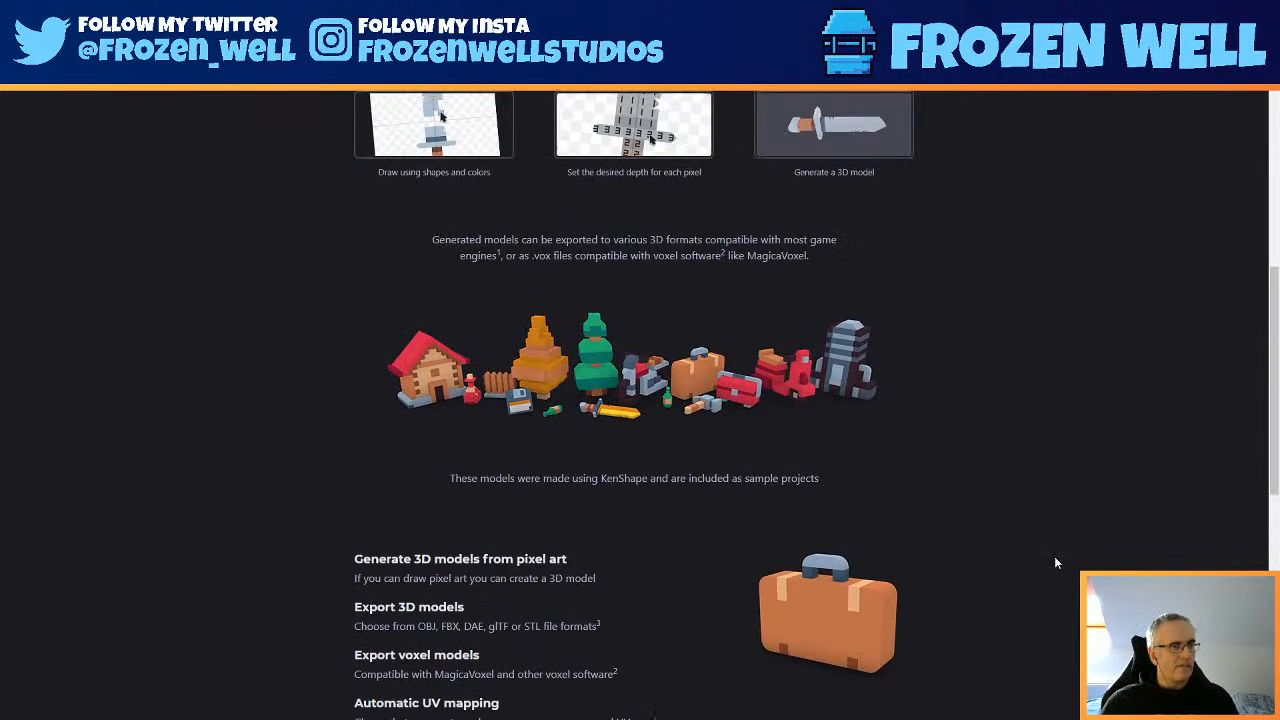
scroll(1041, 546, "down", 3)
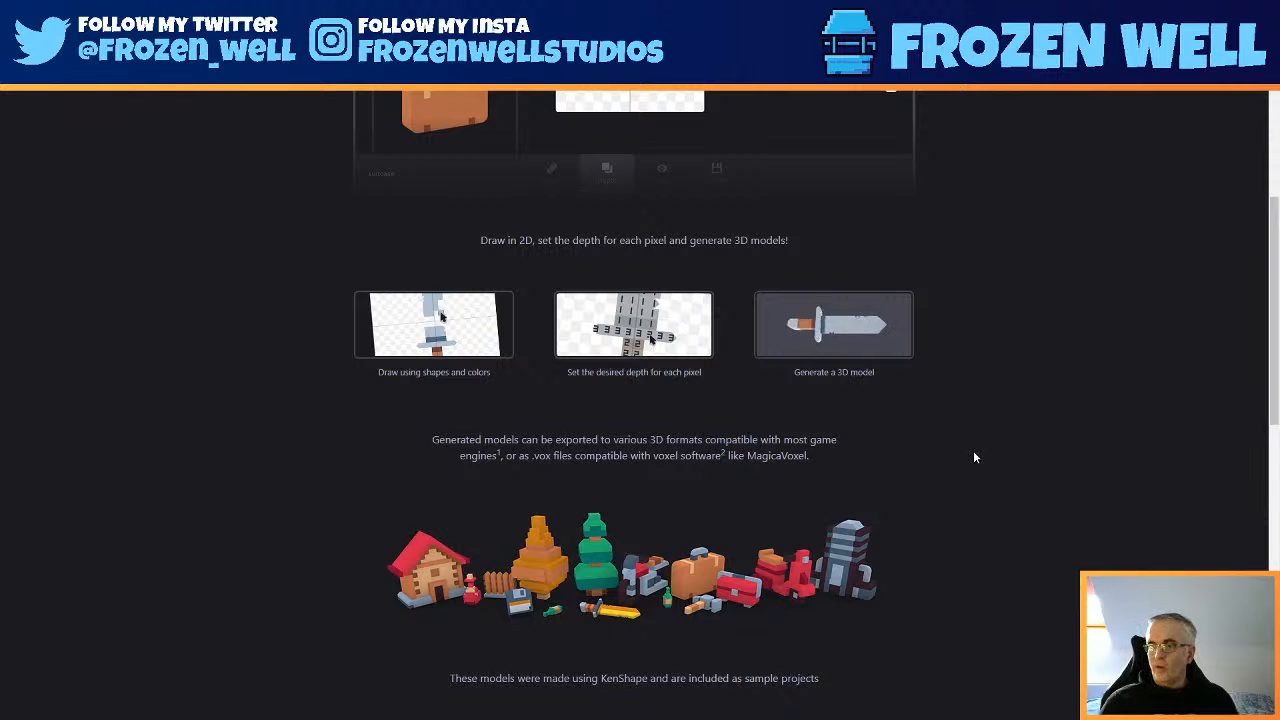
scroll(814, 477, "up", 4)
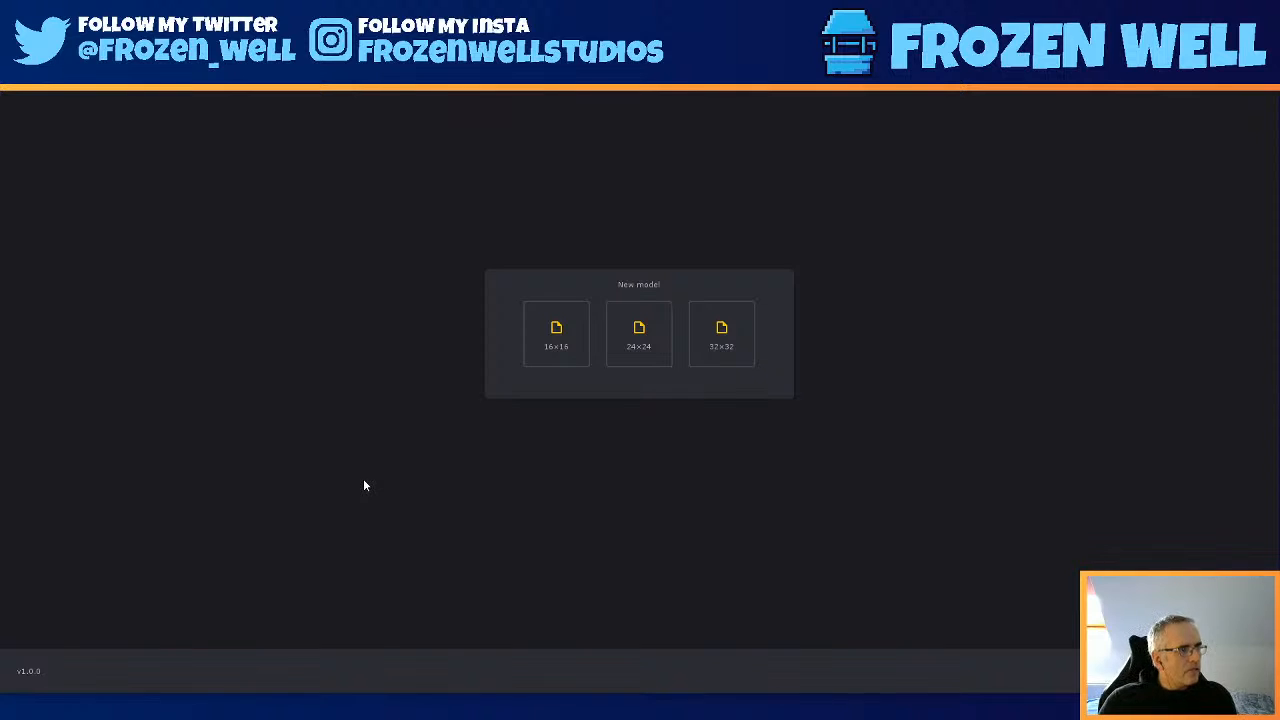
- Create a new 16×16 model and fill an orange row eight pixels wide, centred on the canvas's lowest row
left_click(561, 336)
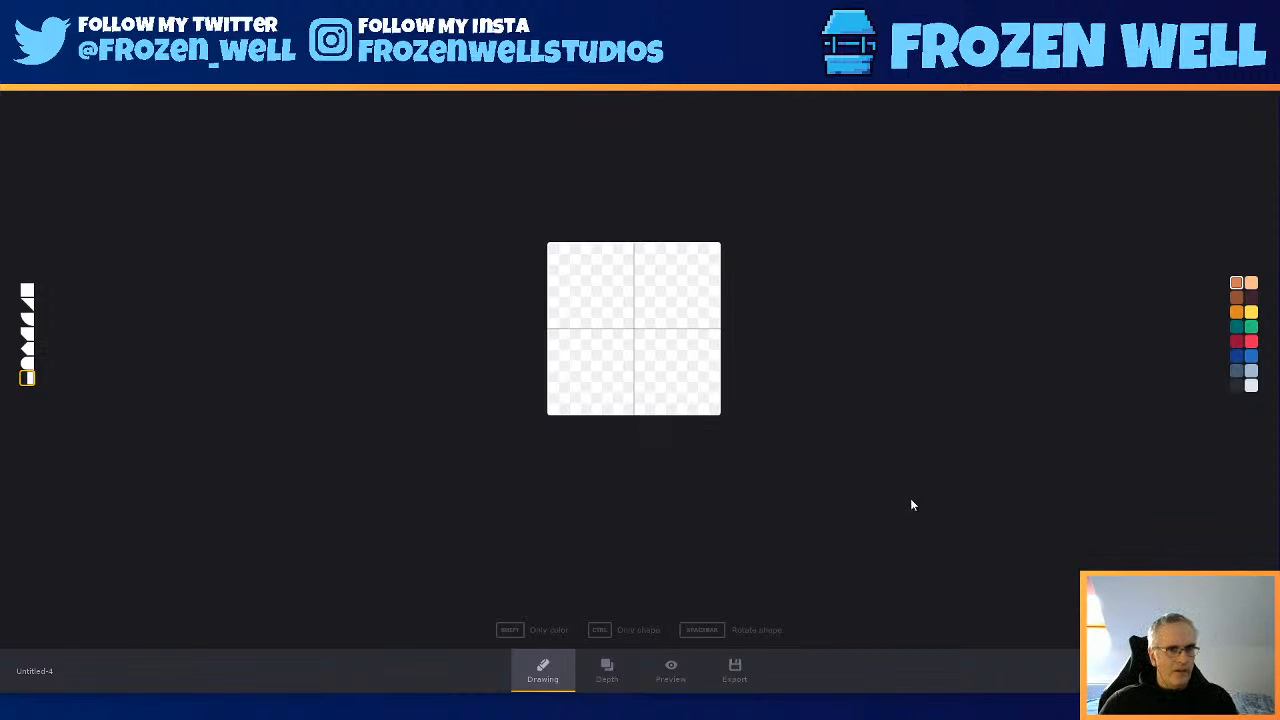
left_click(1236, 312)
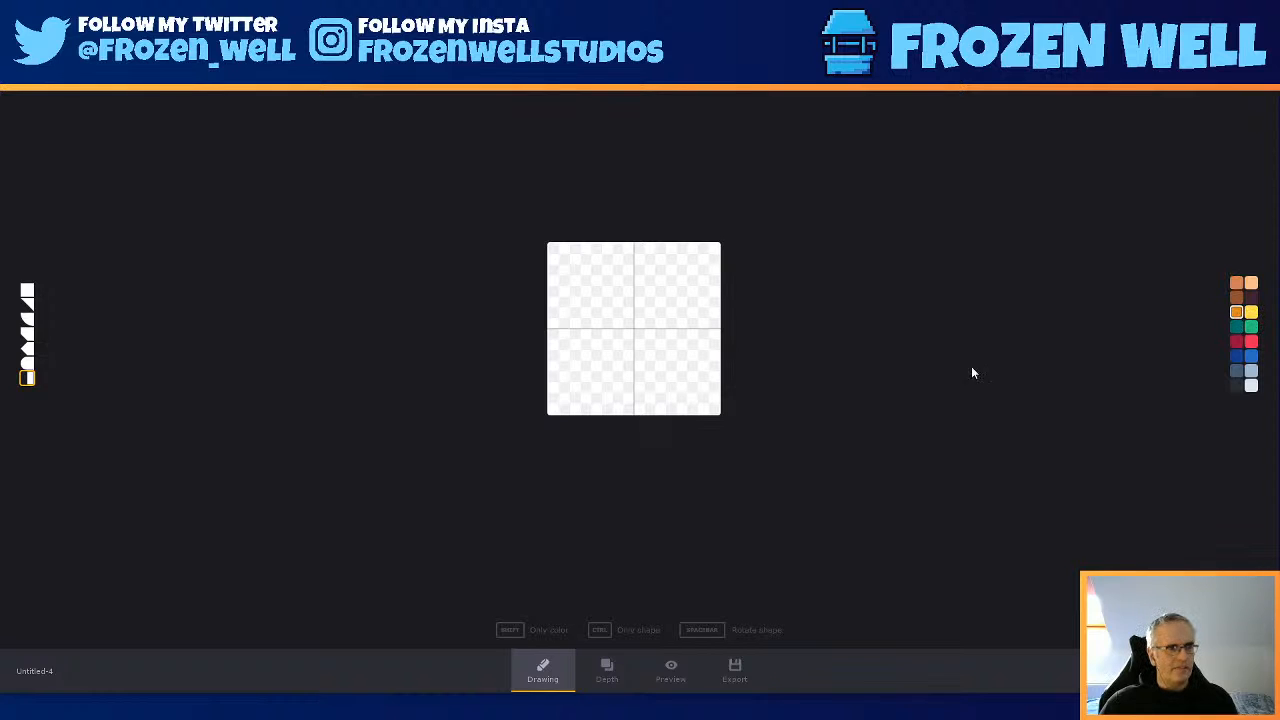
left_click(613, 415)
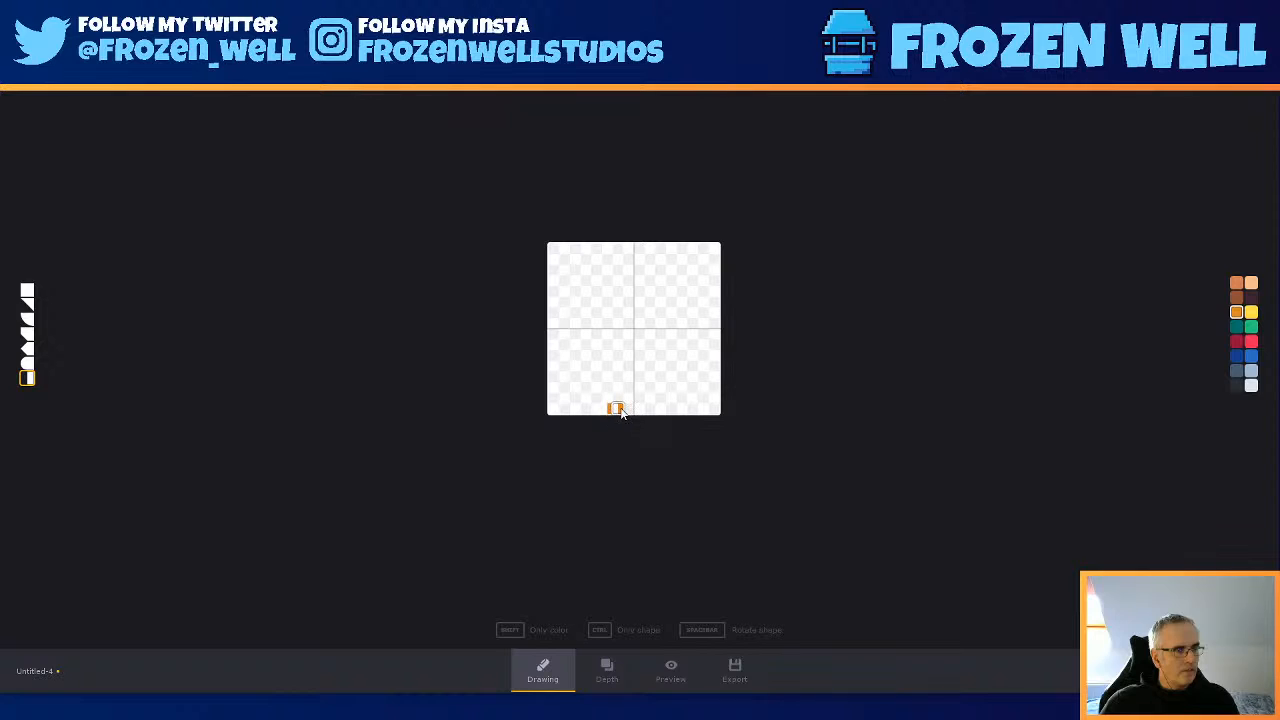
left_click(27, 290)
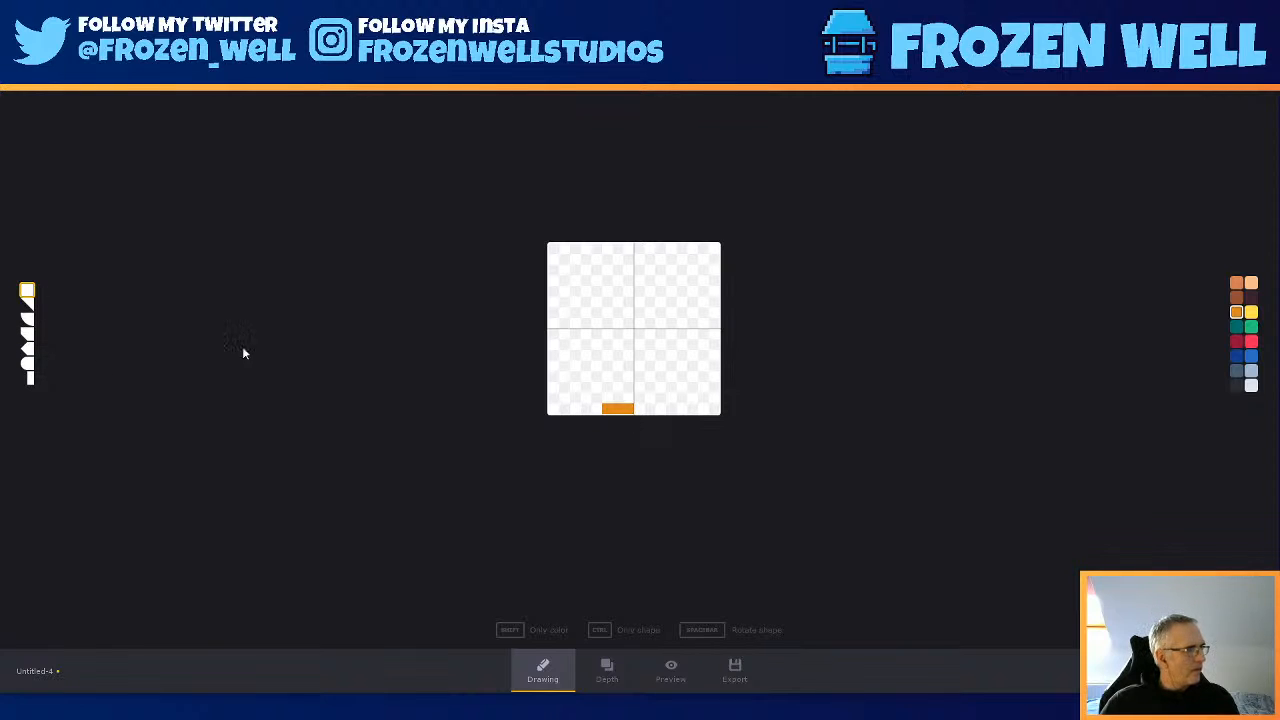
left_click(640, 410)
left_click(651, 410)
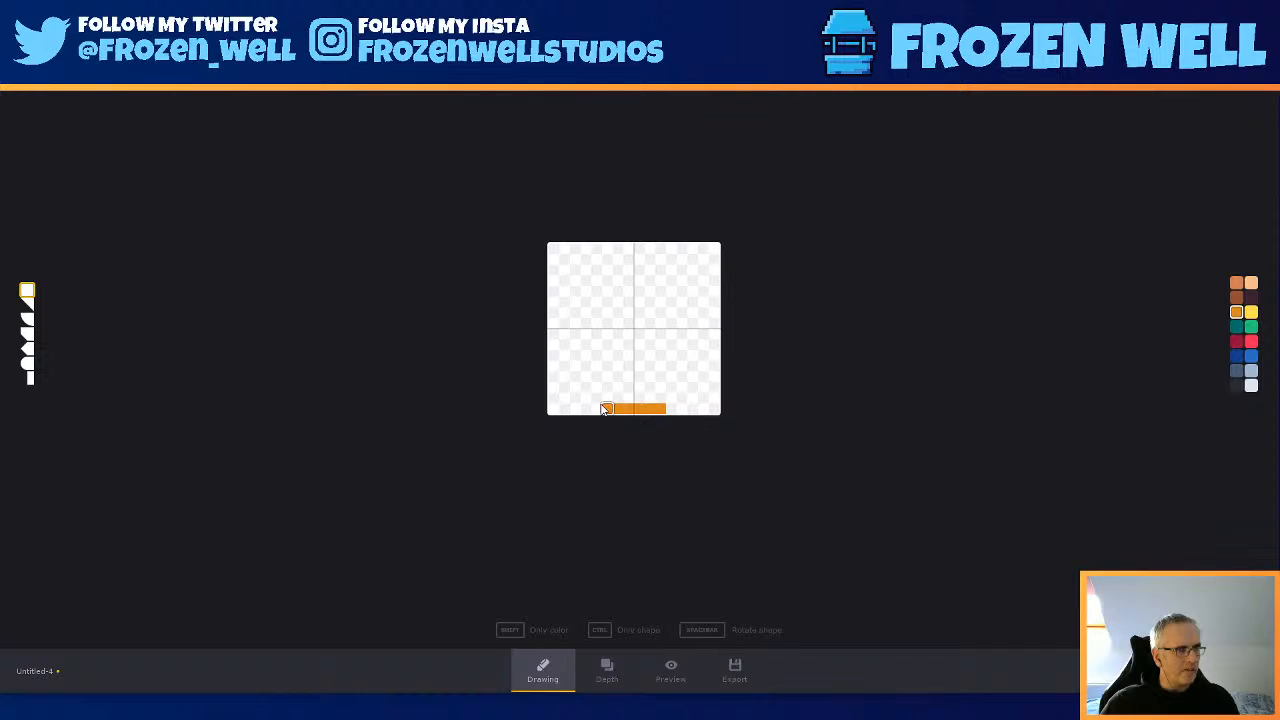
left_click(596, 410)
left_click(671, 410)
- Build the orange base into a three-row stepped mound, ten, eight and four pixels wide from bottom to top
mouse_move(660, 399)
left_mouse_down()
mouse_move(608, 399)
mouse_move(630, 391)
left_mouse_up()
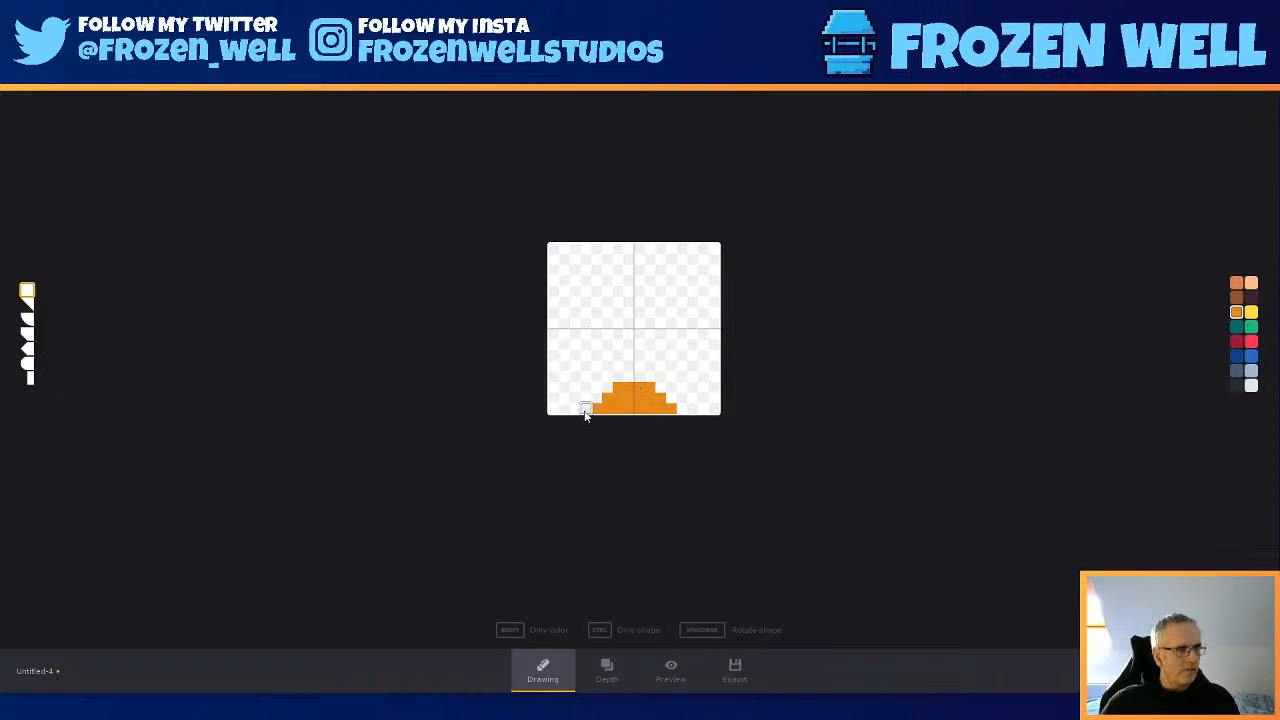
left_click(586, 409)
left_click(597, 398)
left_click(671, 399)
- Draw an off-white candle body two pixels wide and ten pixels tall on the base, and preview it in 3D from several angles
left_click(1251, 386)
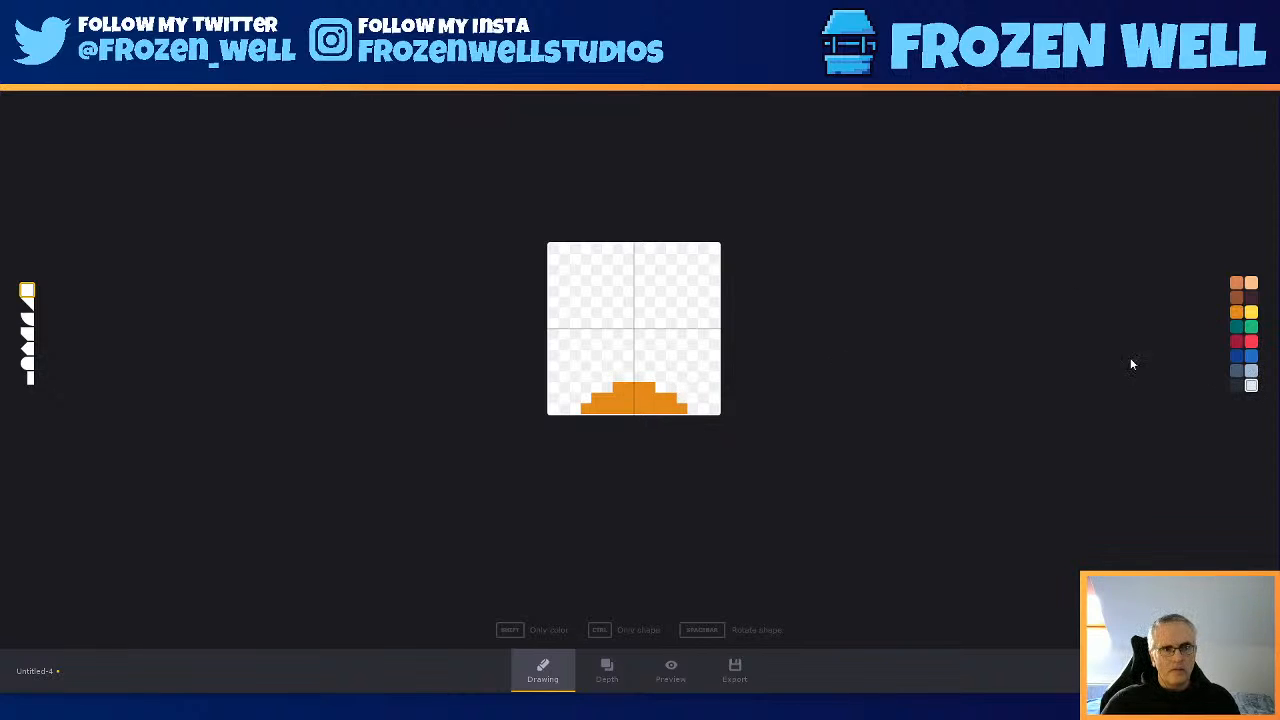
mouse_move(629, 379)
left_mouse_down()
mouse_move(638, 283)
mouse_move(629, 366)
mouse_move(634, 331)
left_mouse_up()
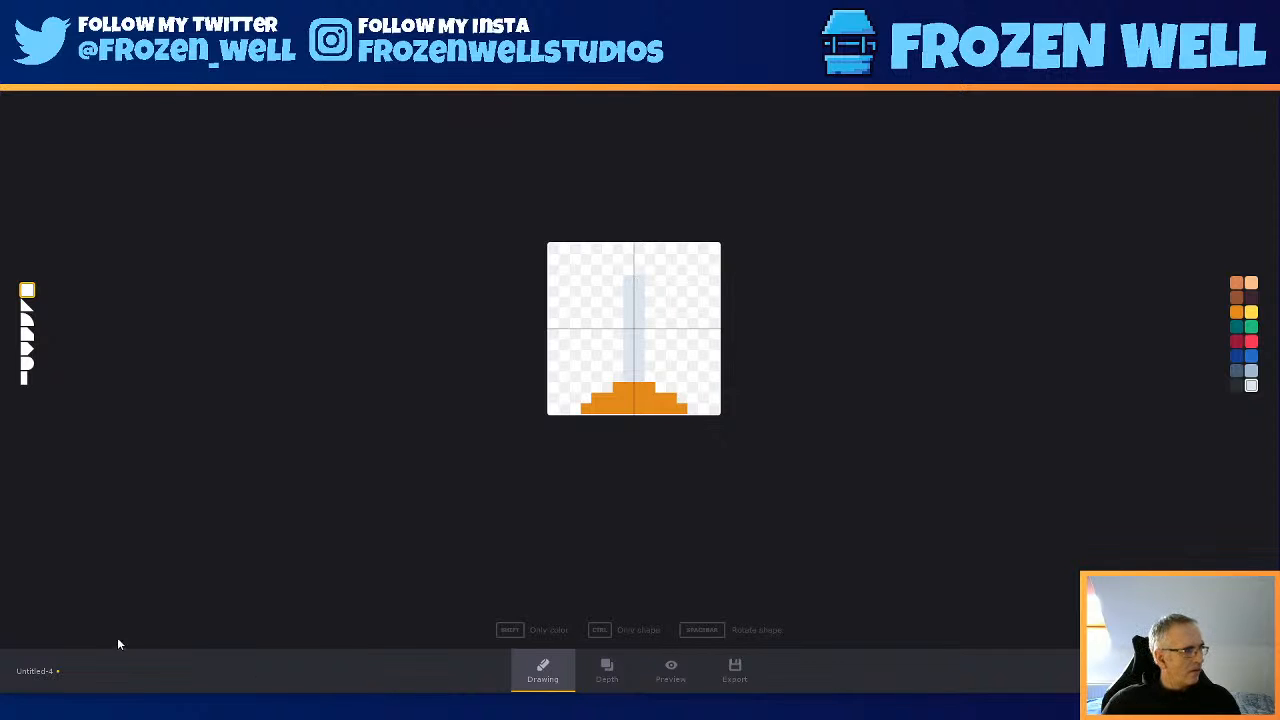
left_click(668, 676)
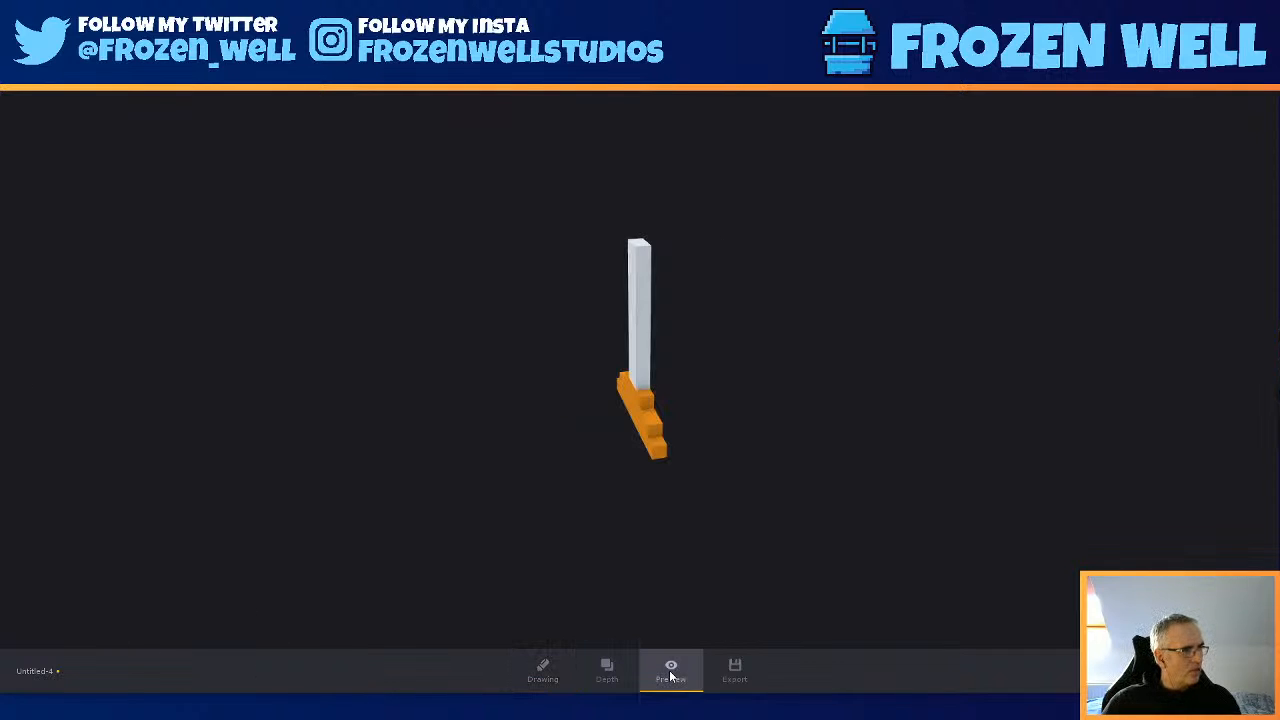
left_click_drag(653, 511, 613, 395)
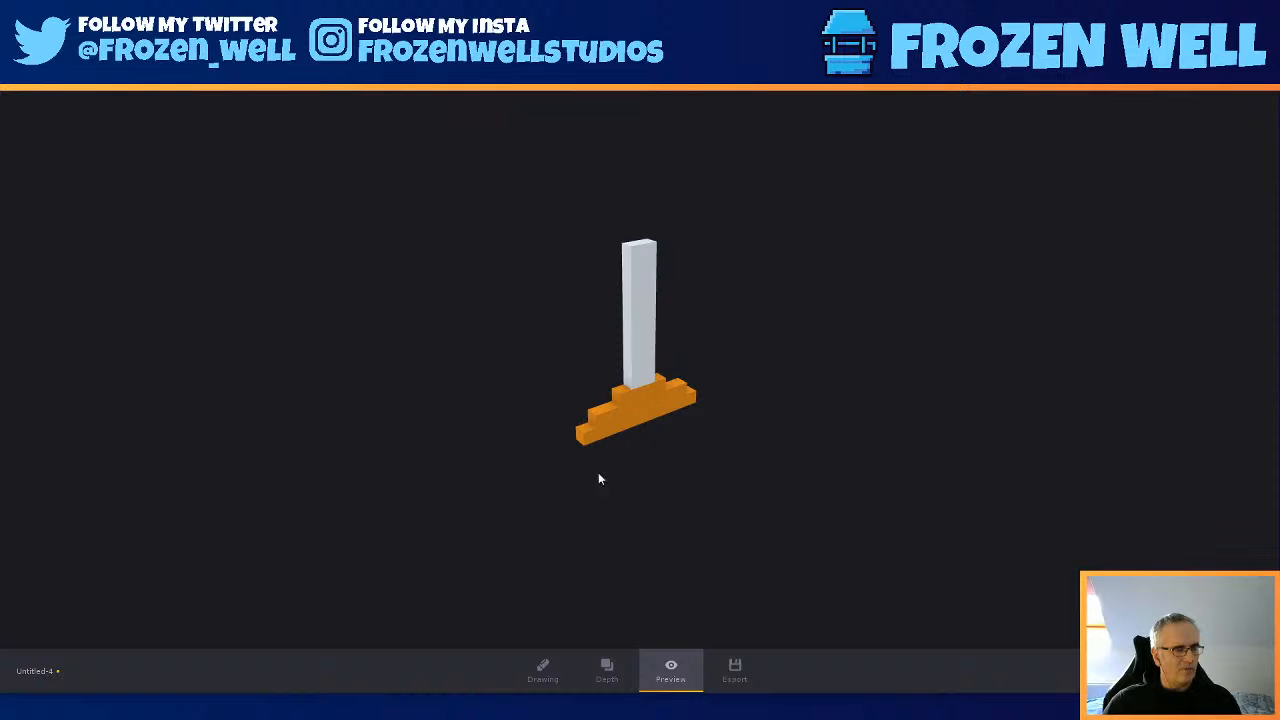
left_click_drag(633, 535, 506, 463)
left_click_drag(584, 457, 509, 489)
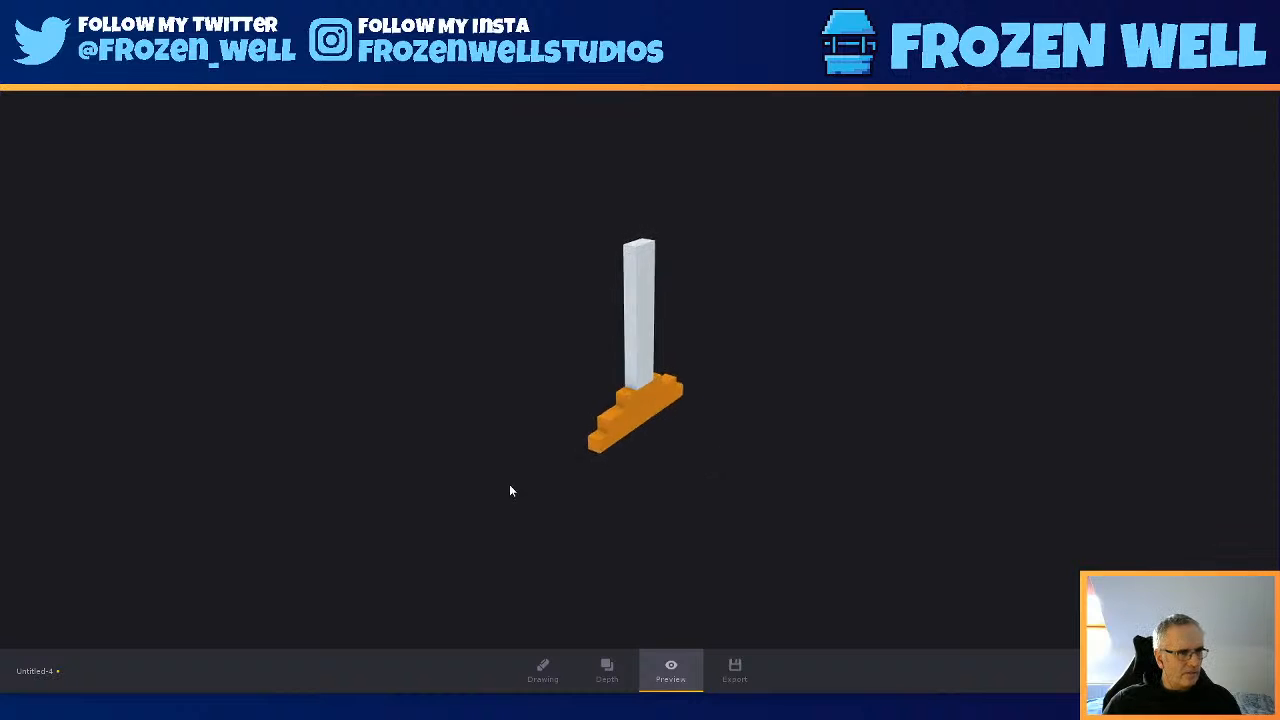
- Add a black wick two pixels tall above the candle body using the half-block shape, and preview the model in 3D
left_click(541, 673)
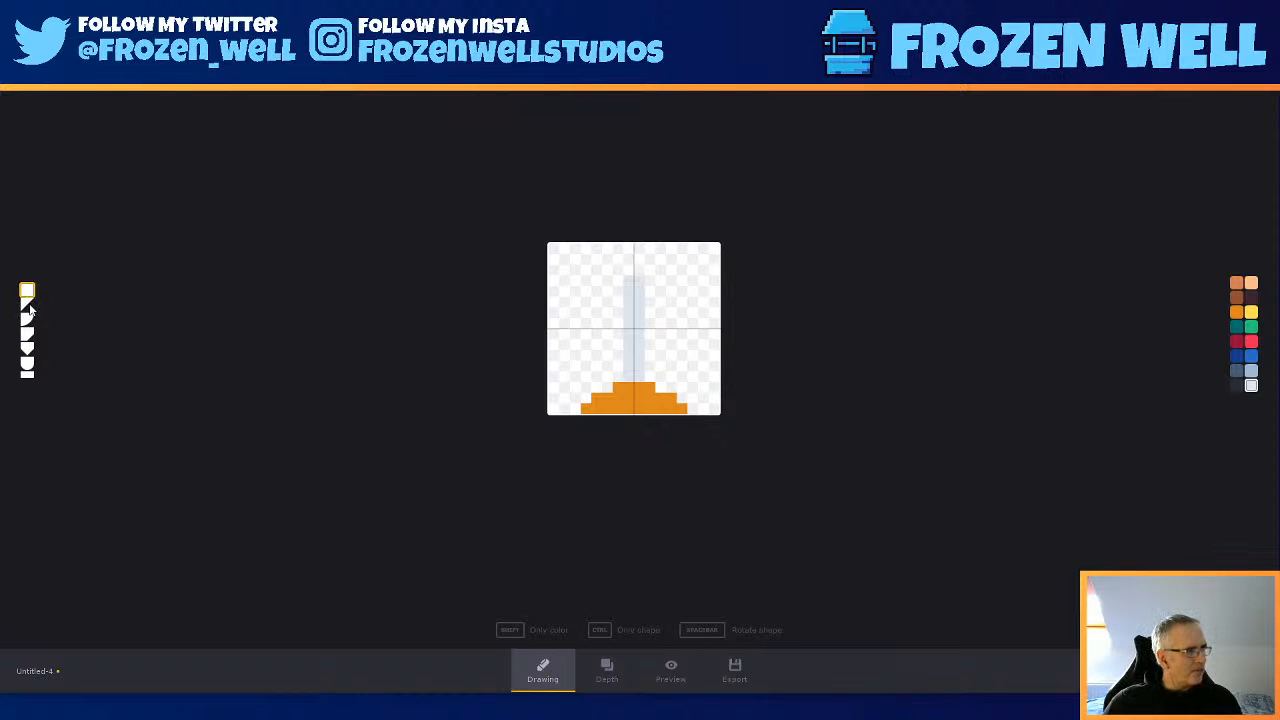
key("space")
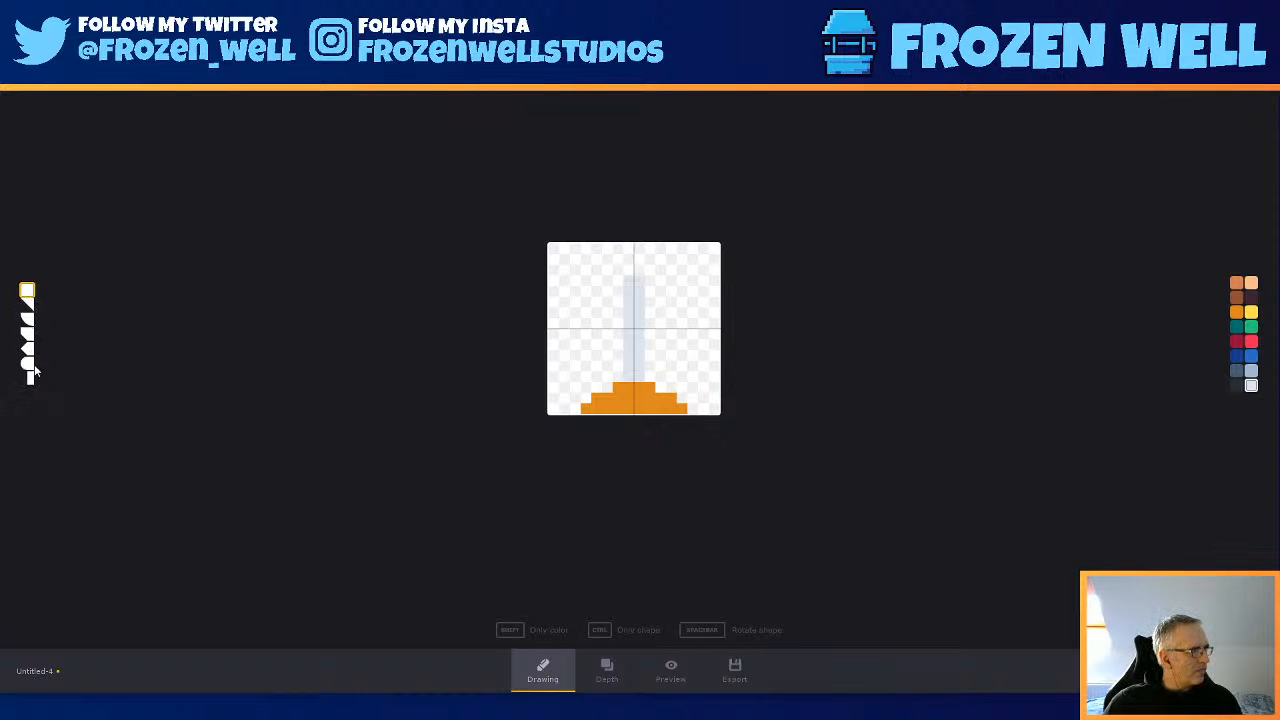
left_click(27, 377)
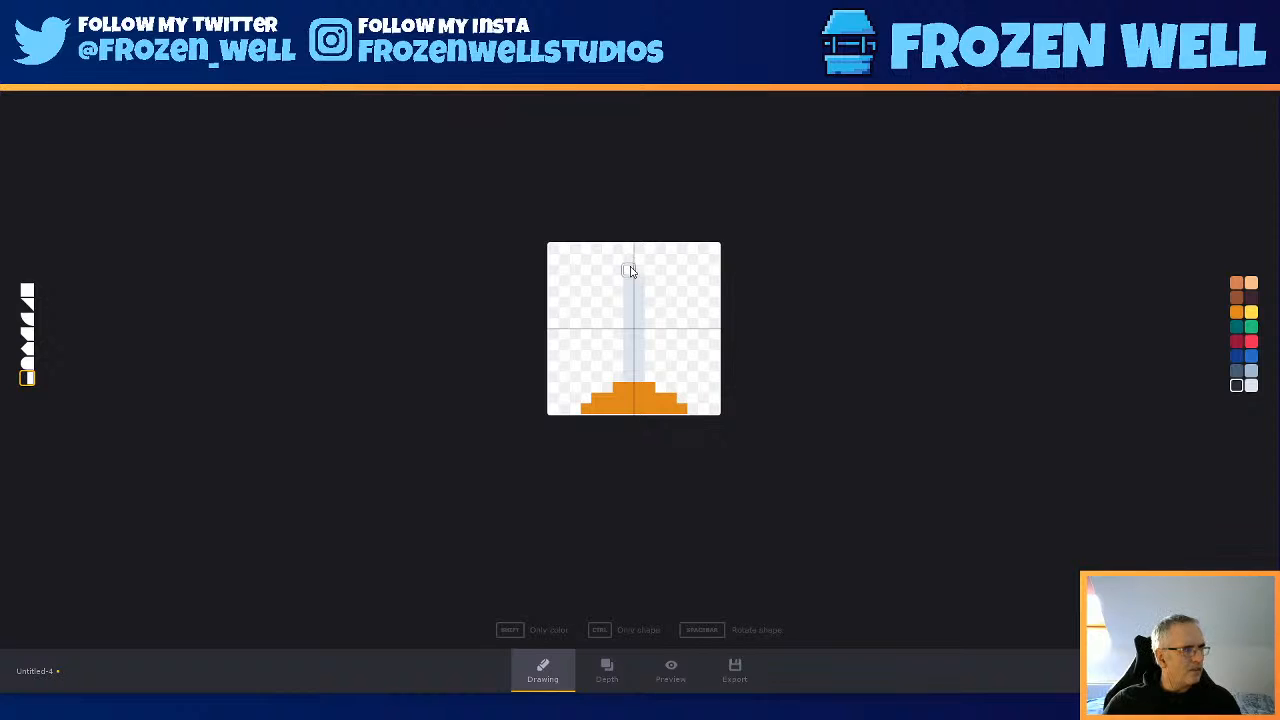
left_click(631, 265)
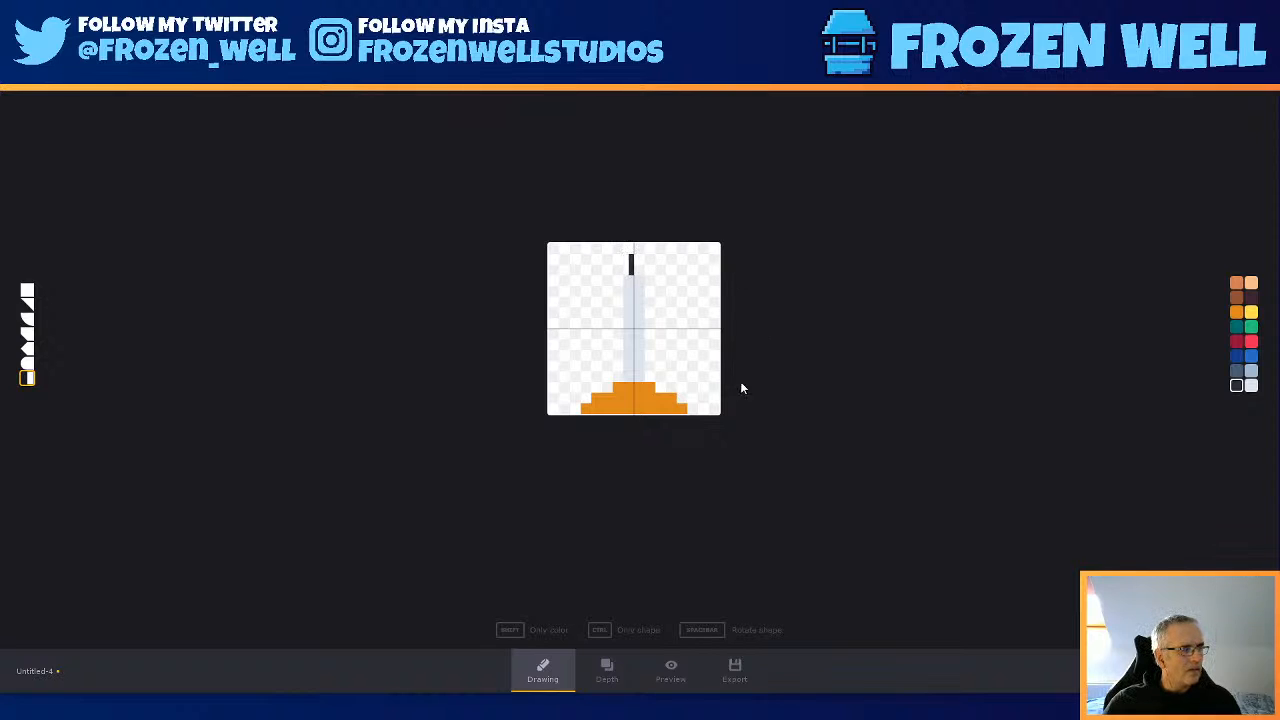
left_click(670, 672)
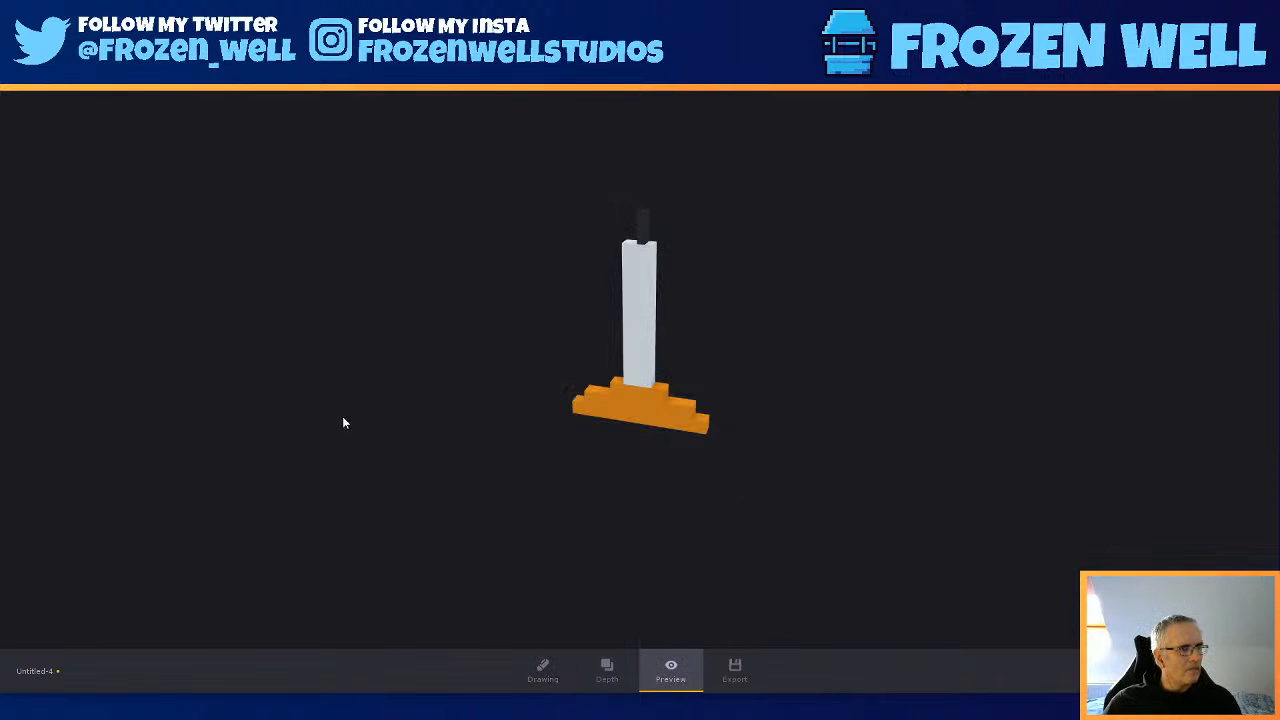
left_click_drag(861, 424, 605, 717)
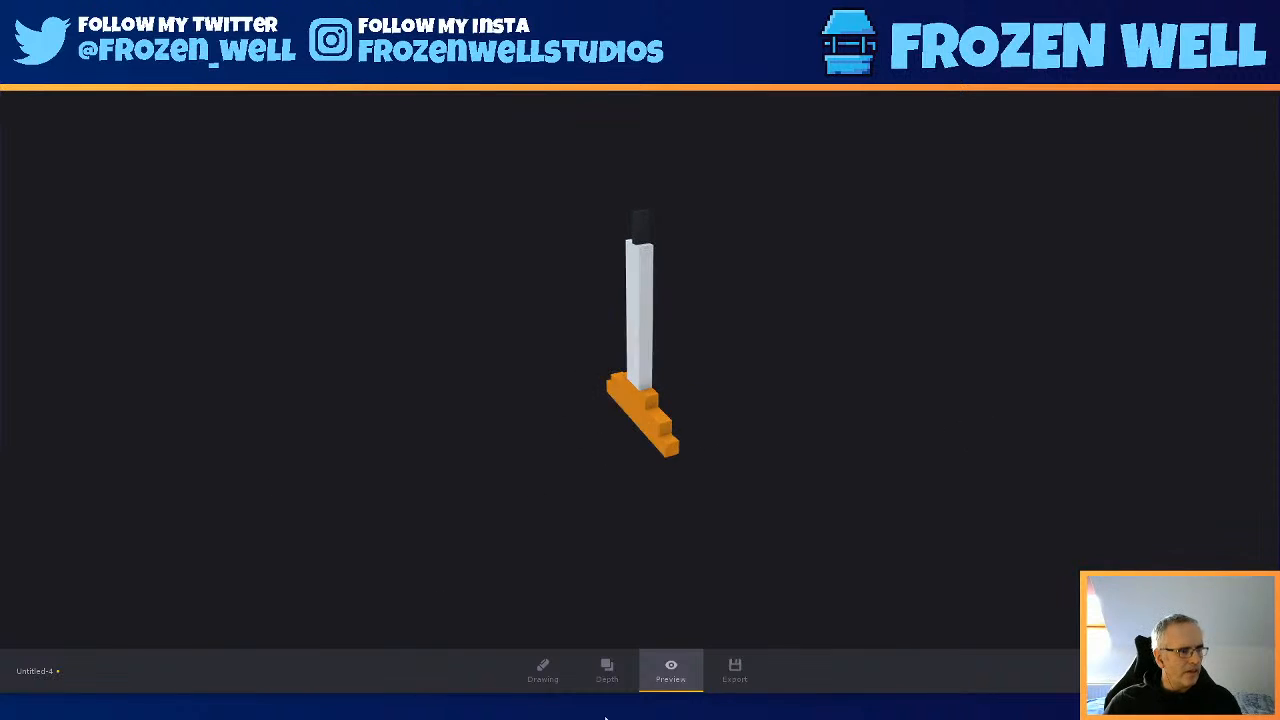
- Set the depth of all candle body and base pixels to 2
left_click(543, 668)
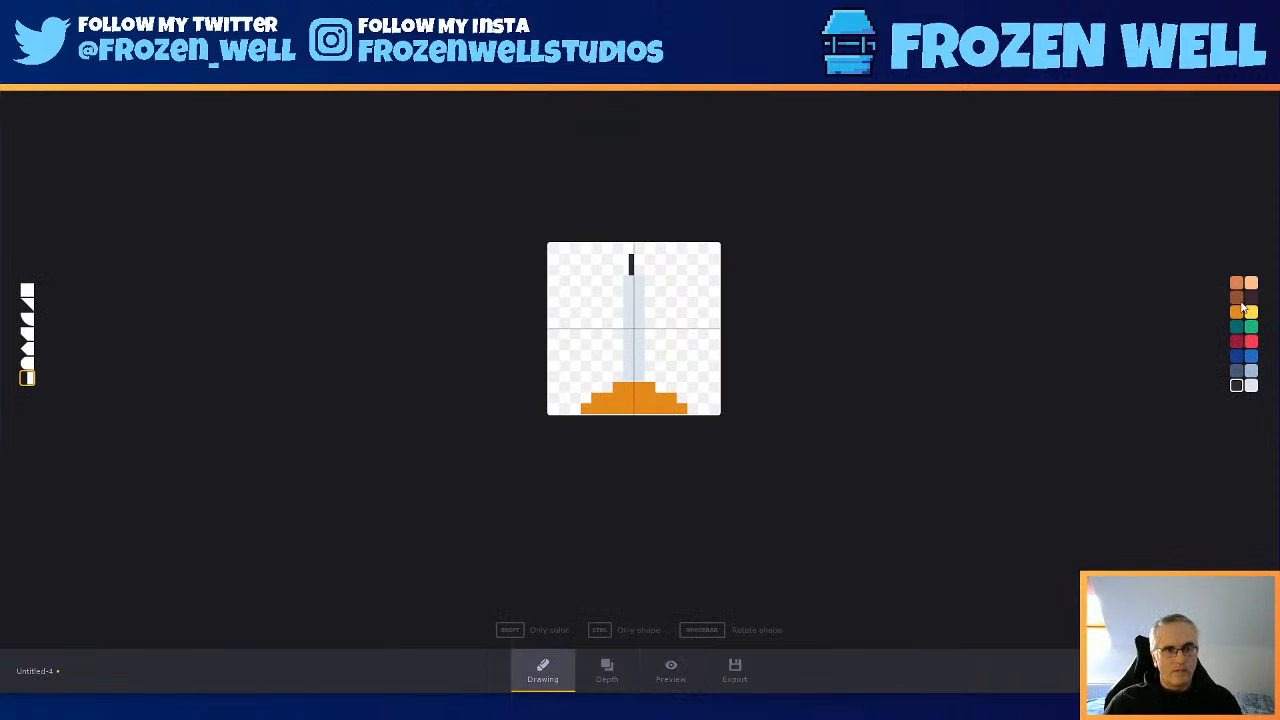
left_click(607, 672)
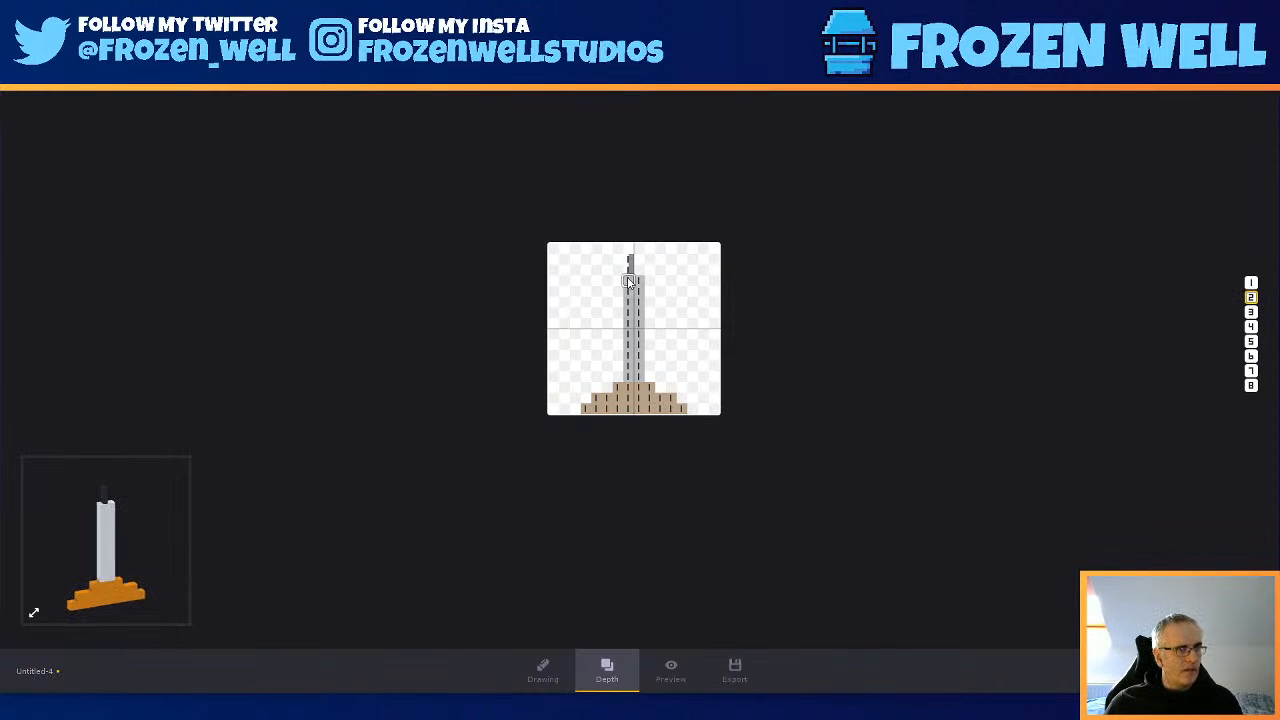
mouse_move(628, 281)
left_mouse_down()
mouse_move(630, 379)
mouse_move(647, 335)
mouse_move(638, 282)
left_mouse_up()
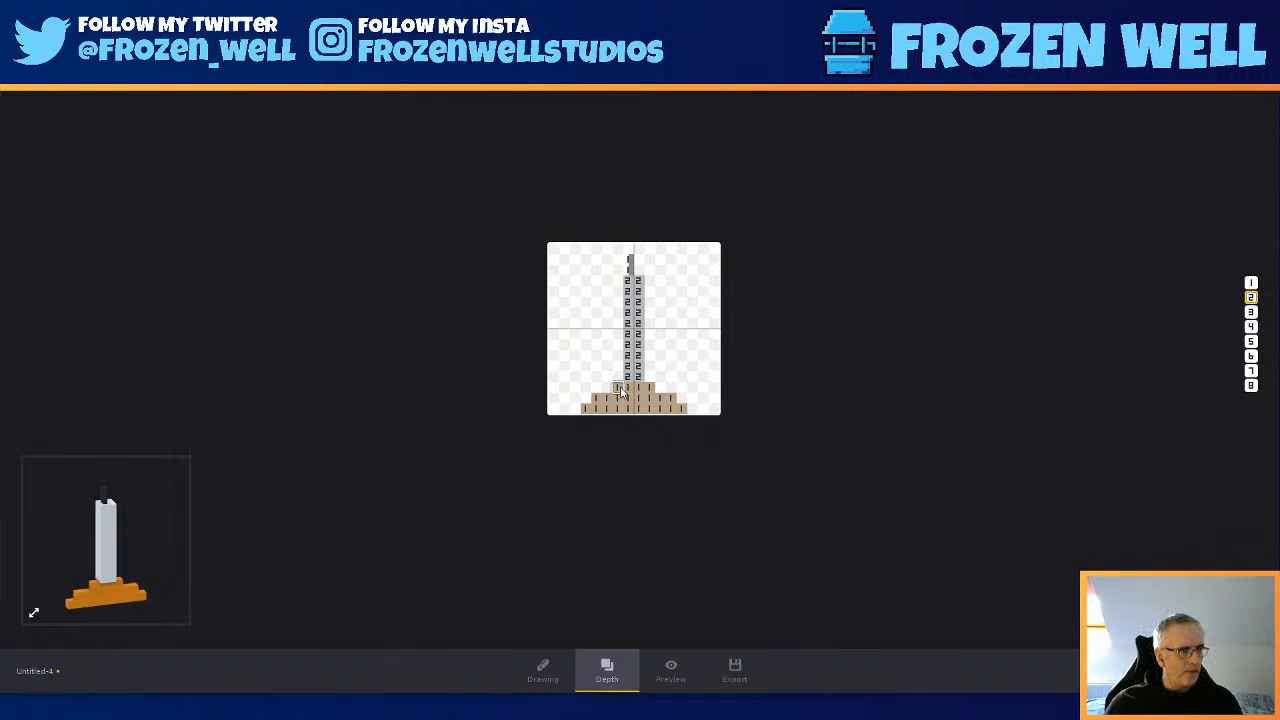
mouse_move(620, 392)
left_mouse_down()
mouse_move(652, 388)
mouse_move(650, 401)
mouse_move(588, 410)
mouse_move(680, 410)
mouse_move(663, 400)
left_mouse_up()
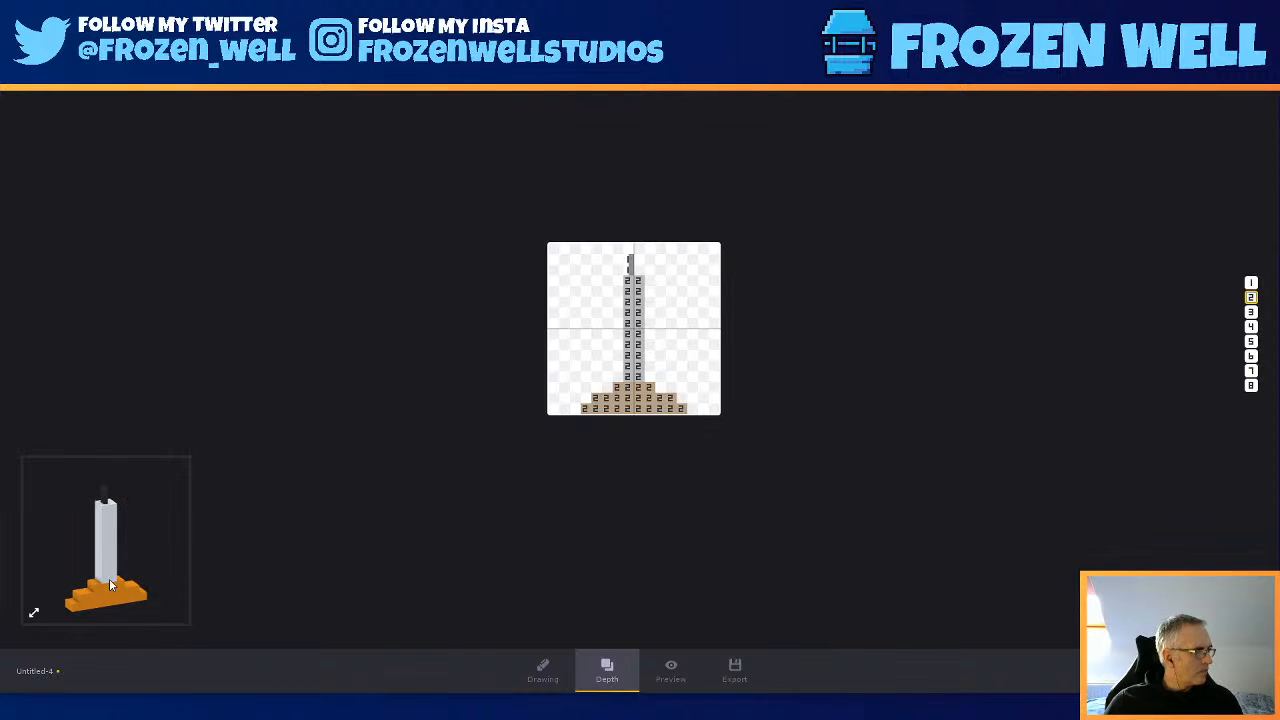
- Set the base's depth row by row: 4 for the upper row, 5 for the middle row and 6 for the lowest row
left_click(1250, 326)
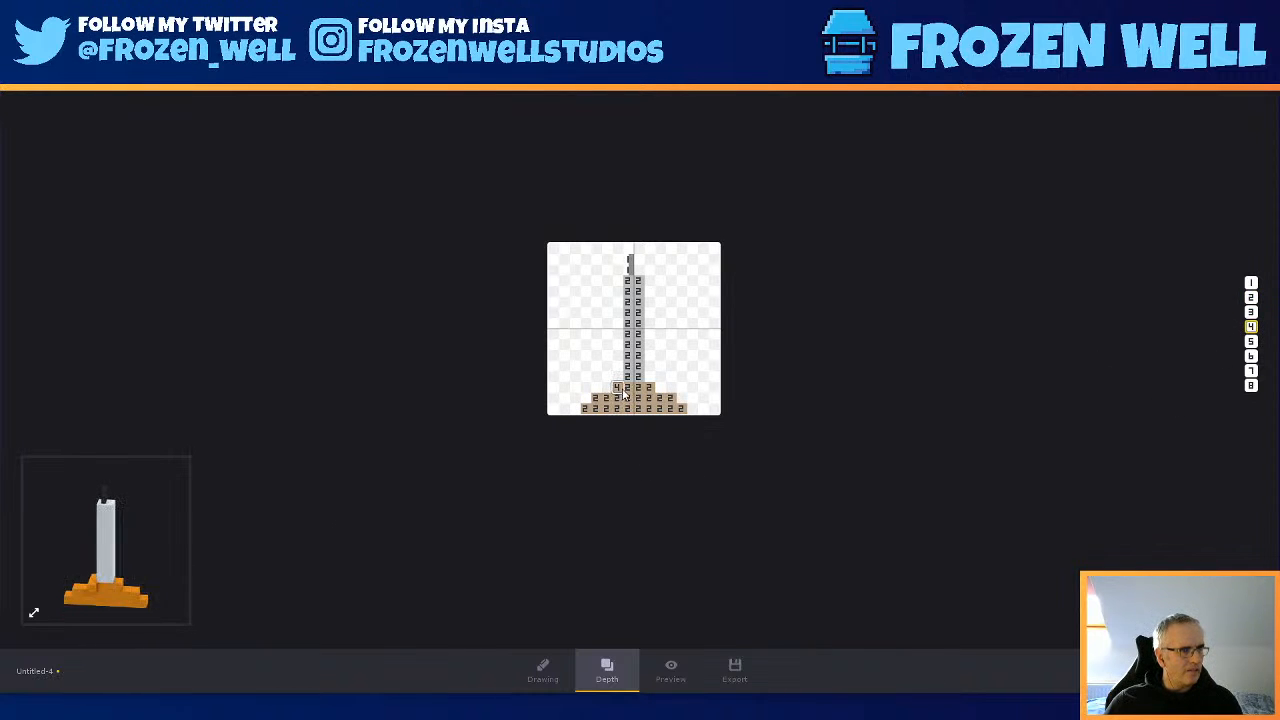
mouse_move(624, 395)
left_mouse_down()
mouse_move(648, 398)
mouse_move(588, 409)
mouse_move(680, 410)
left_mouse_up()
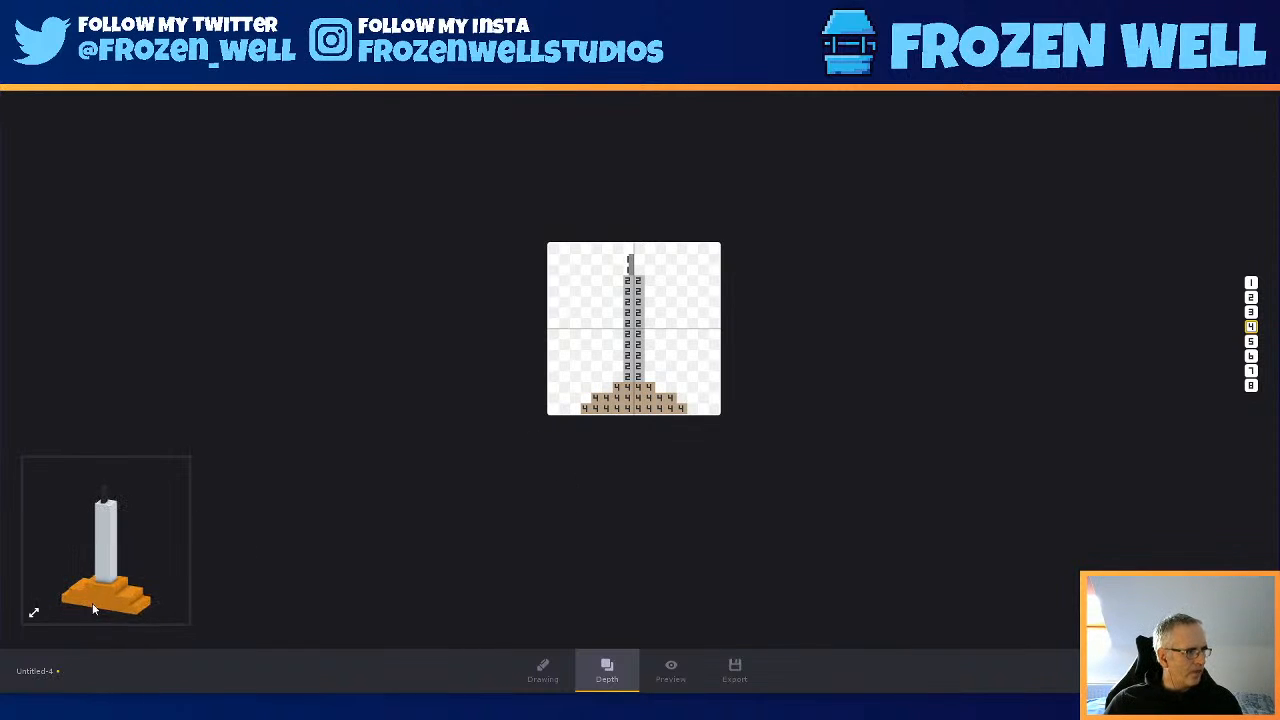
left_click(1251, 356)
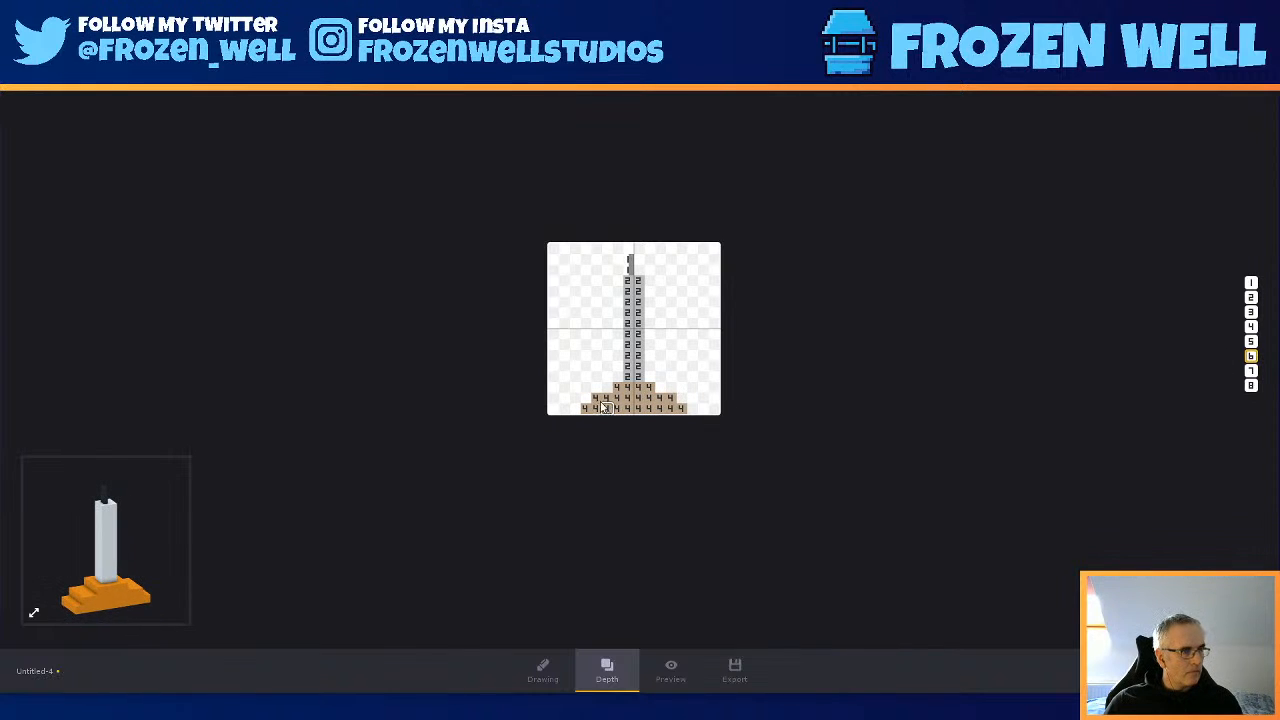
left_click_drag(594, 398, 675, 400)
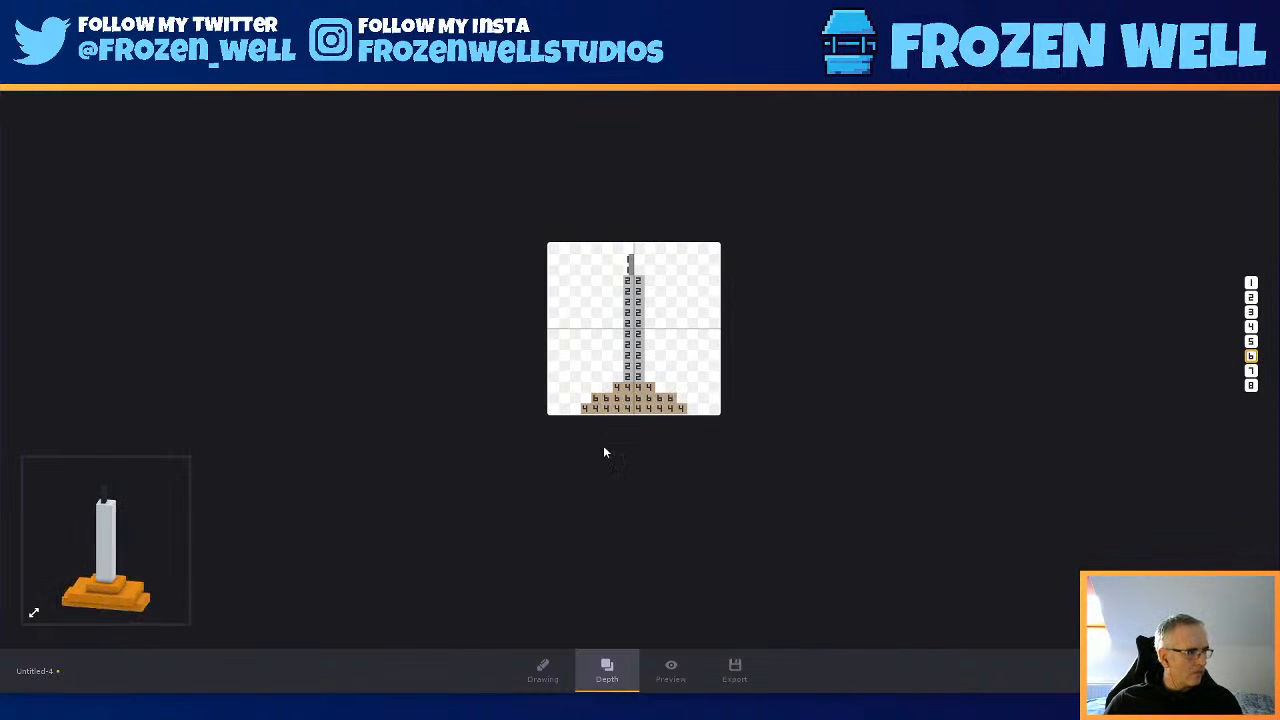
left_click_drag(584, 409, 686, 411)
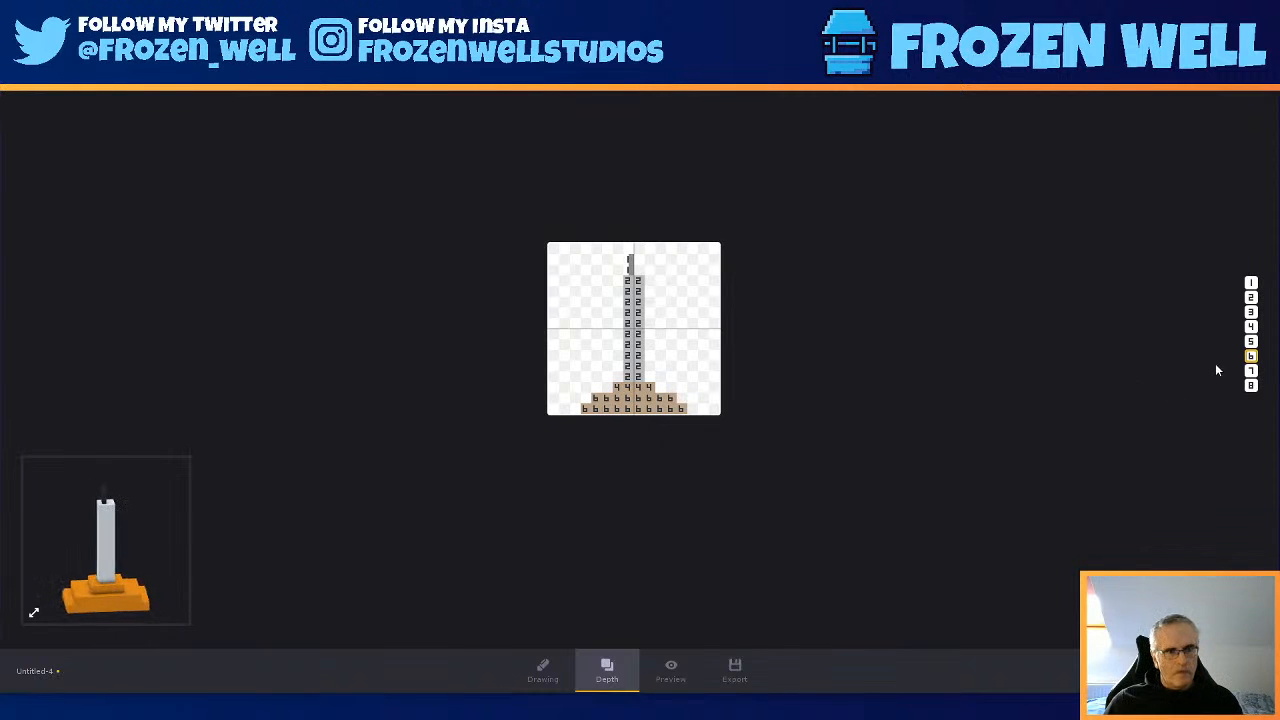
left_click(1250, 341)
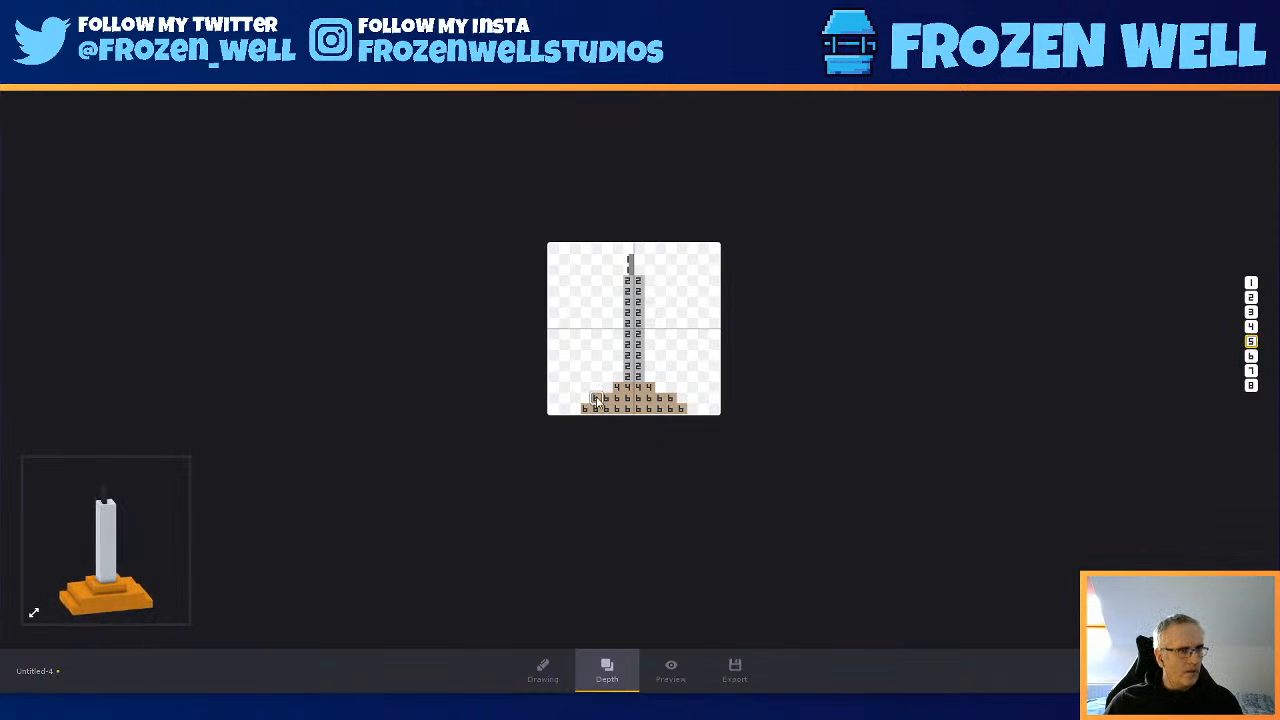
left_click_drag(596, 399, 670, 399)
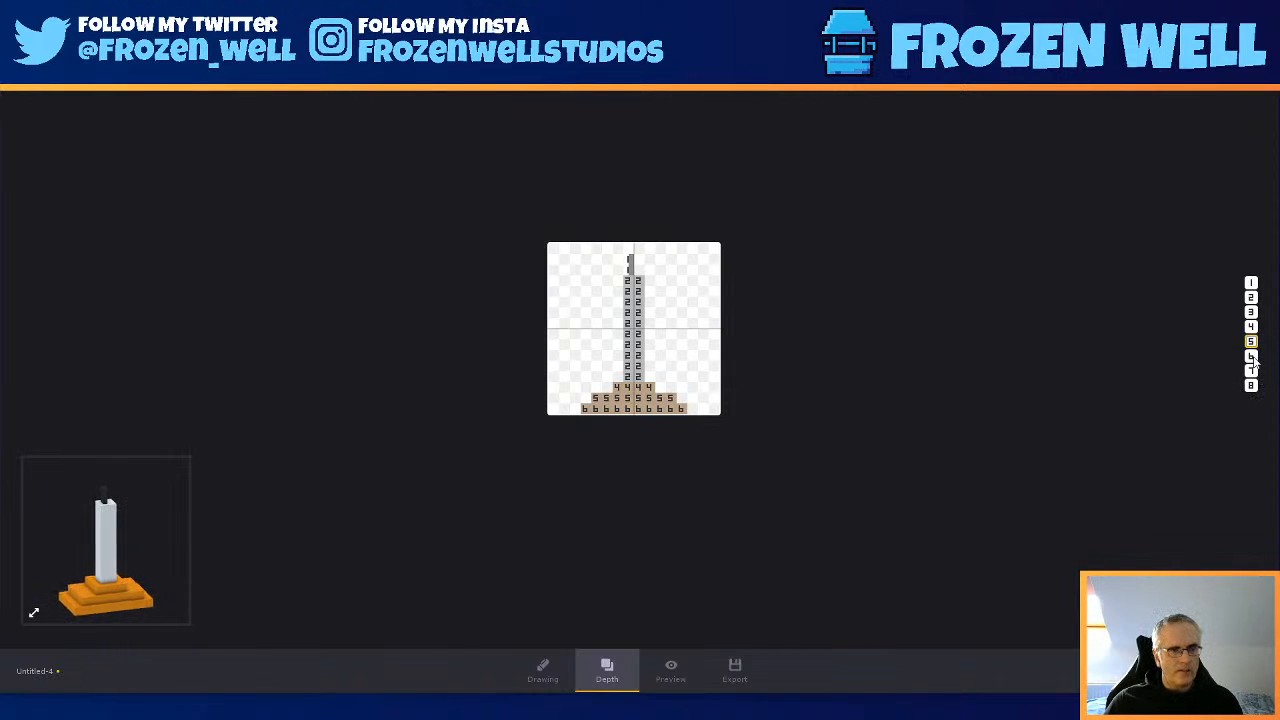
- Set the depth of the base's lowest row to 8 and its middle row to 6, and preview the candle in 3D
left_click(1251, 386)
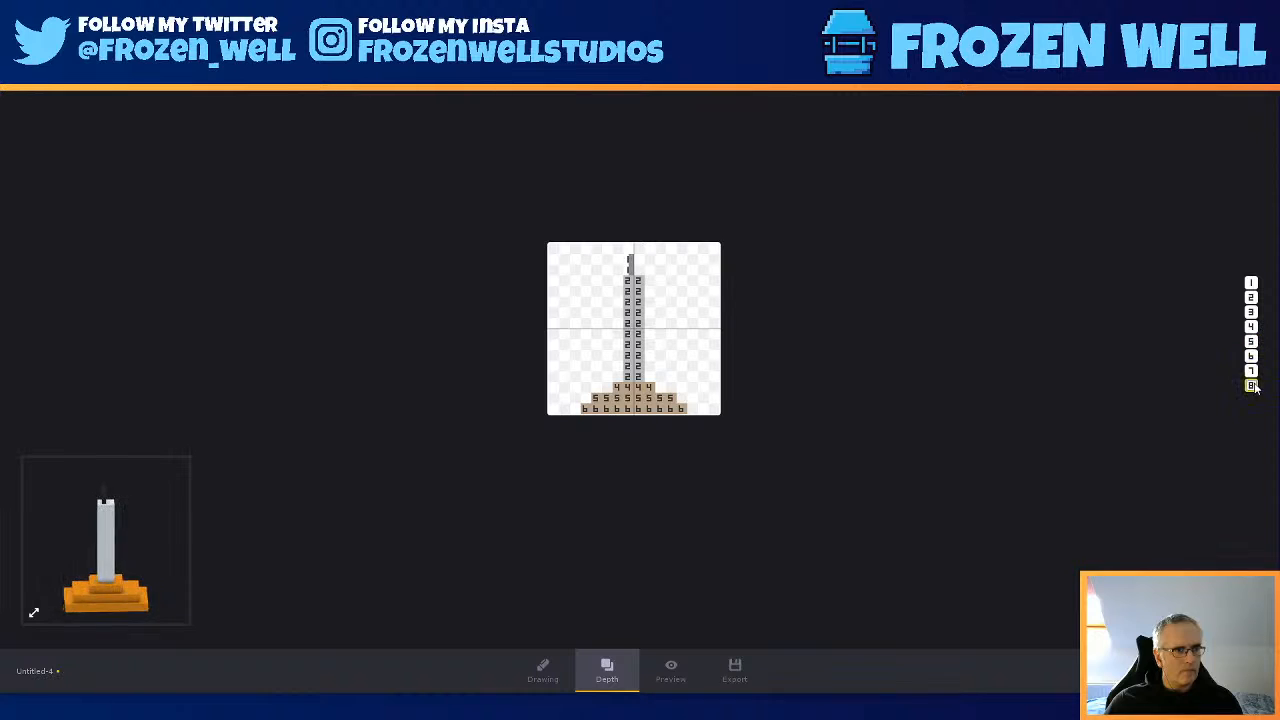
left_click(586, 409)
left_click_drag(588, 410, 684, 409)
left_click(1251, 356)
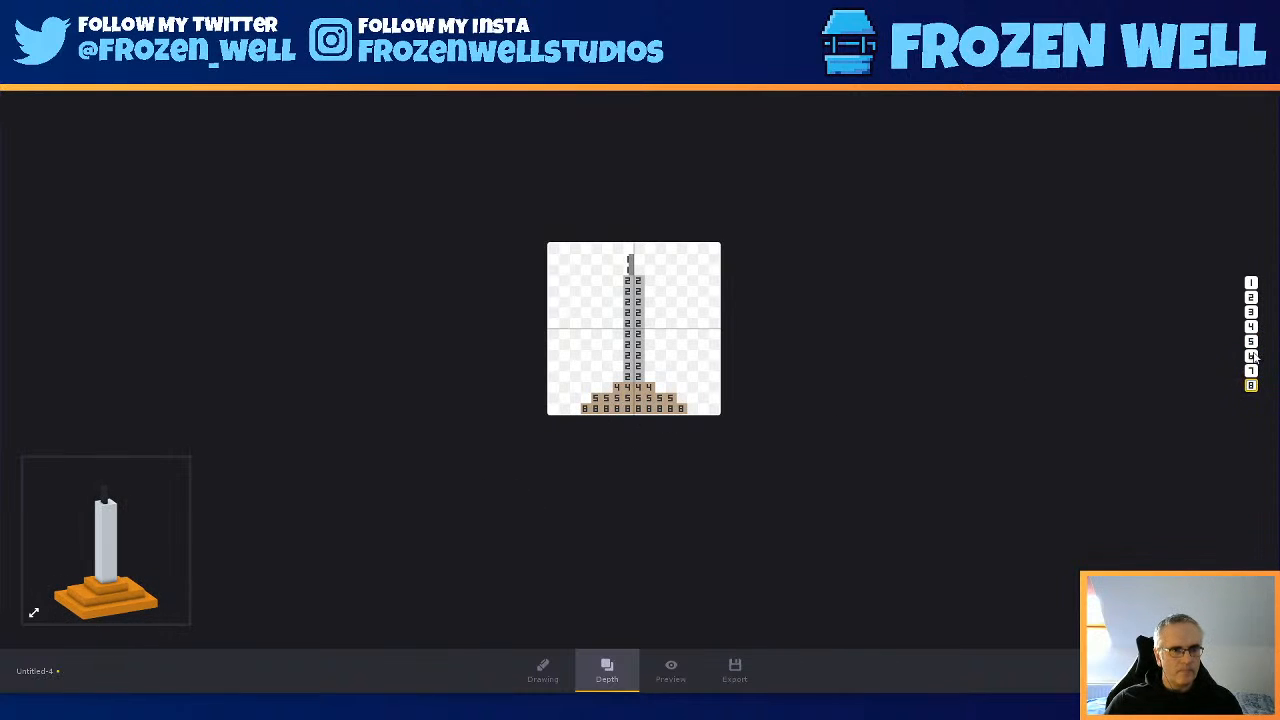
left_click_drag(594, 398, 648, 400)
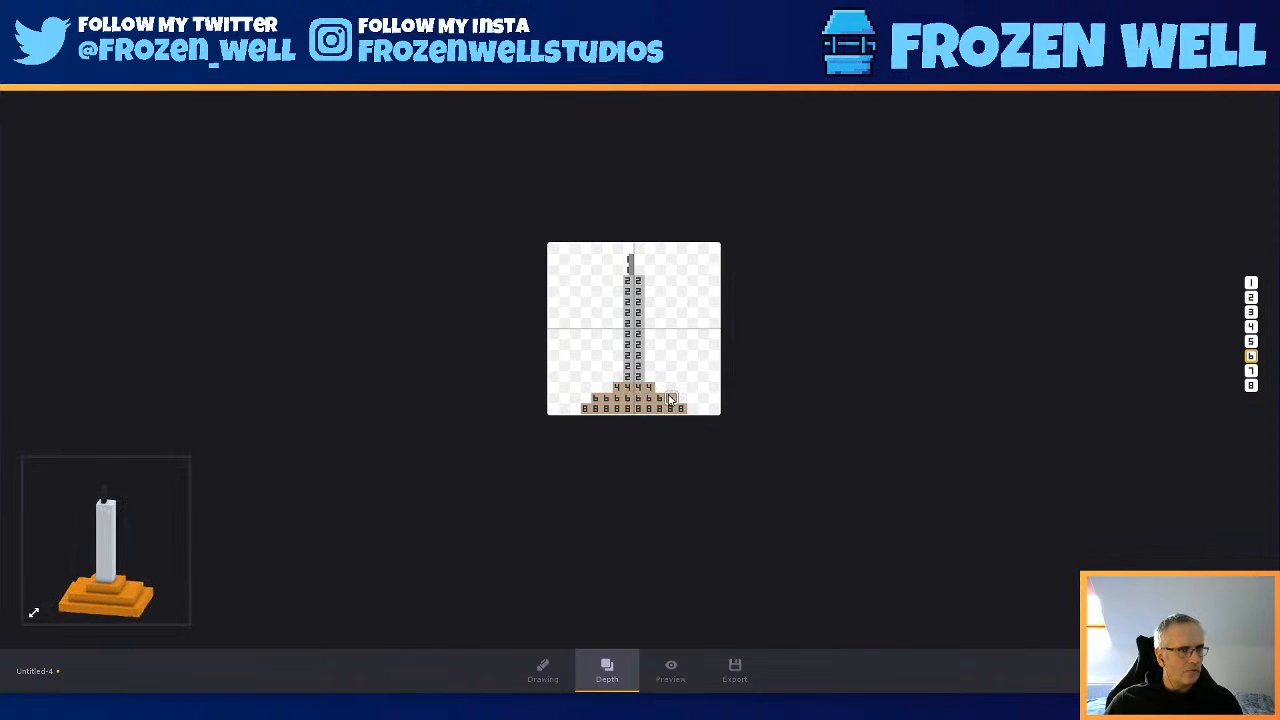
left_click(671, 668)
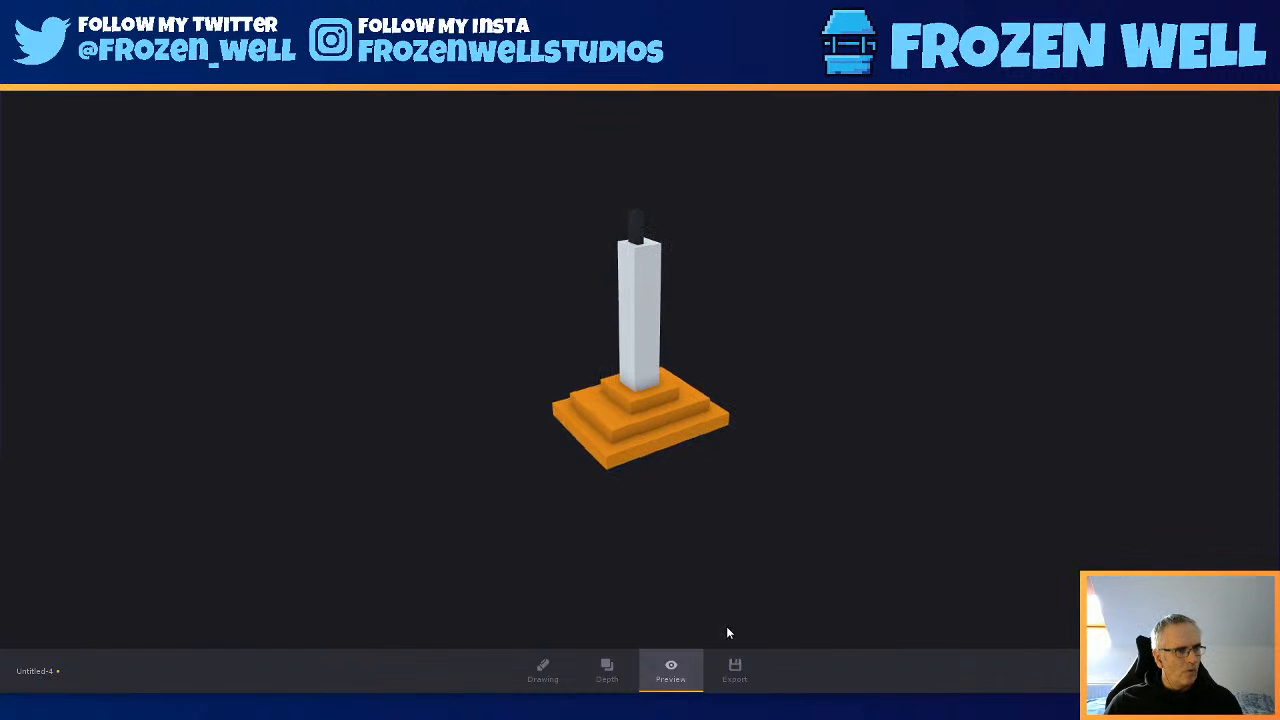
- Look through the export options for the 3D, Voxel and GIF types, ending on 3D
left_click(735, 668)
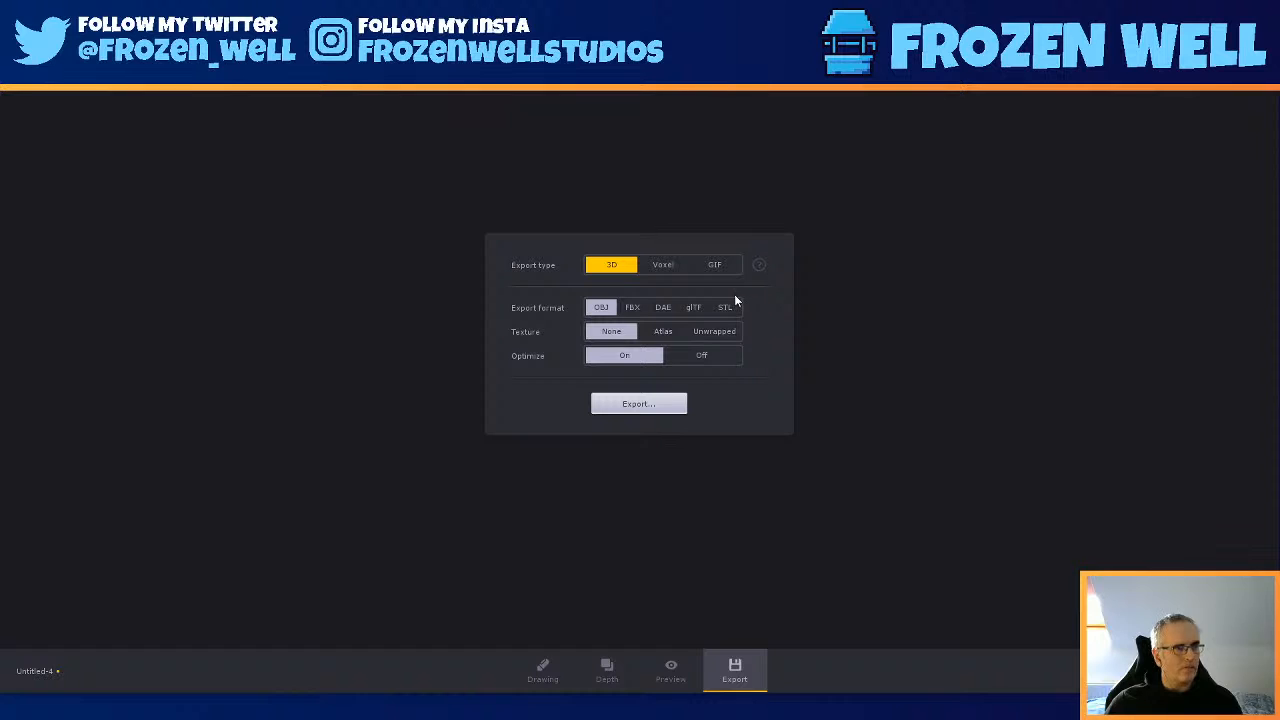
left_click(659, 266)
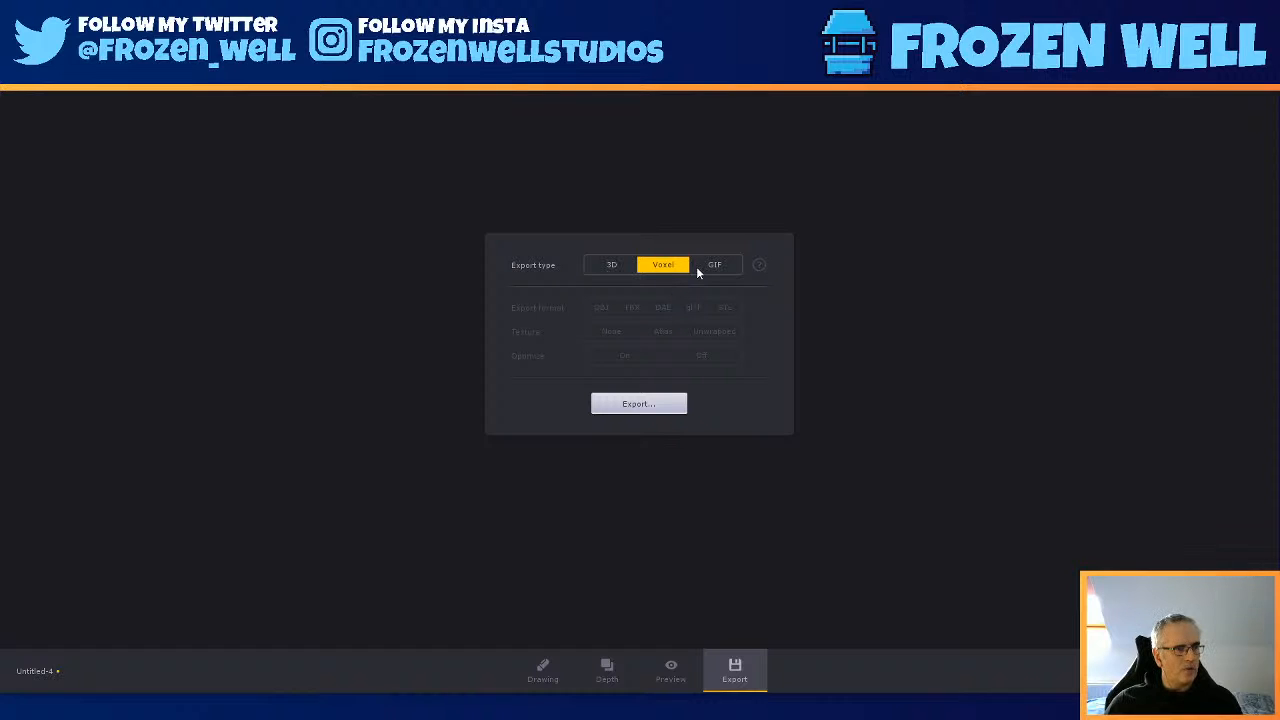
left_click(711, 266)
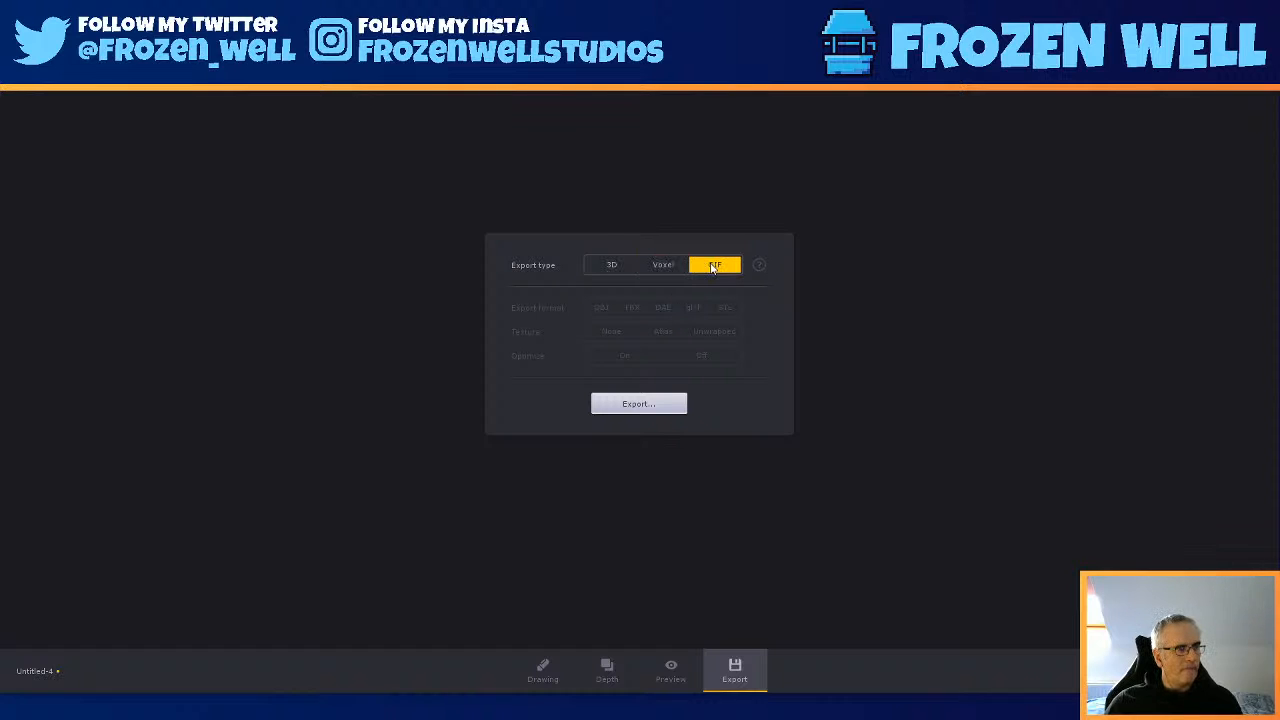
left_click(600, 267)
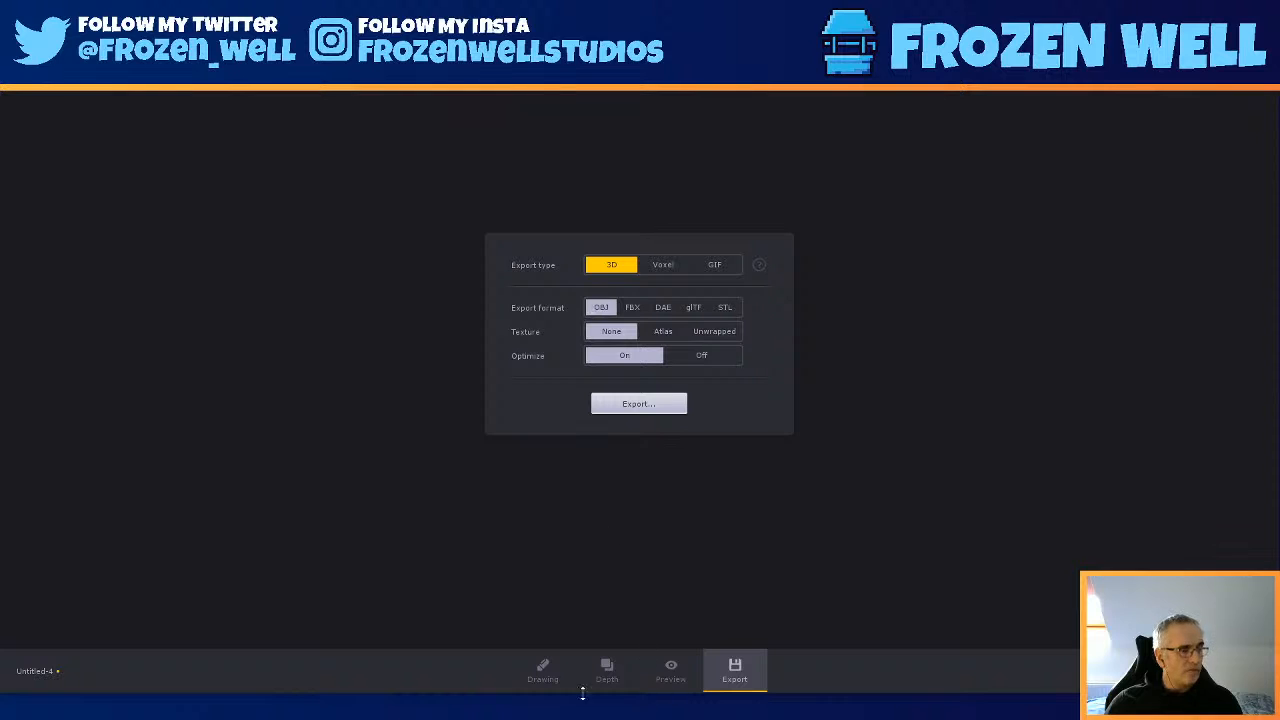
- Compare the candle's pixel drawing with its 3D preview and inspect the model from several angles
left_click(543, 670)
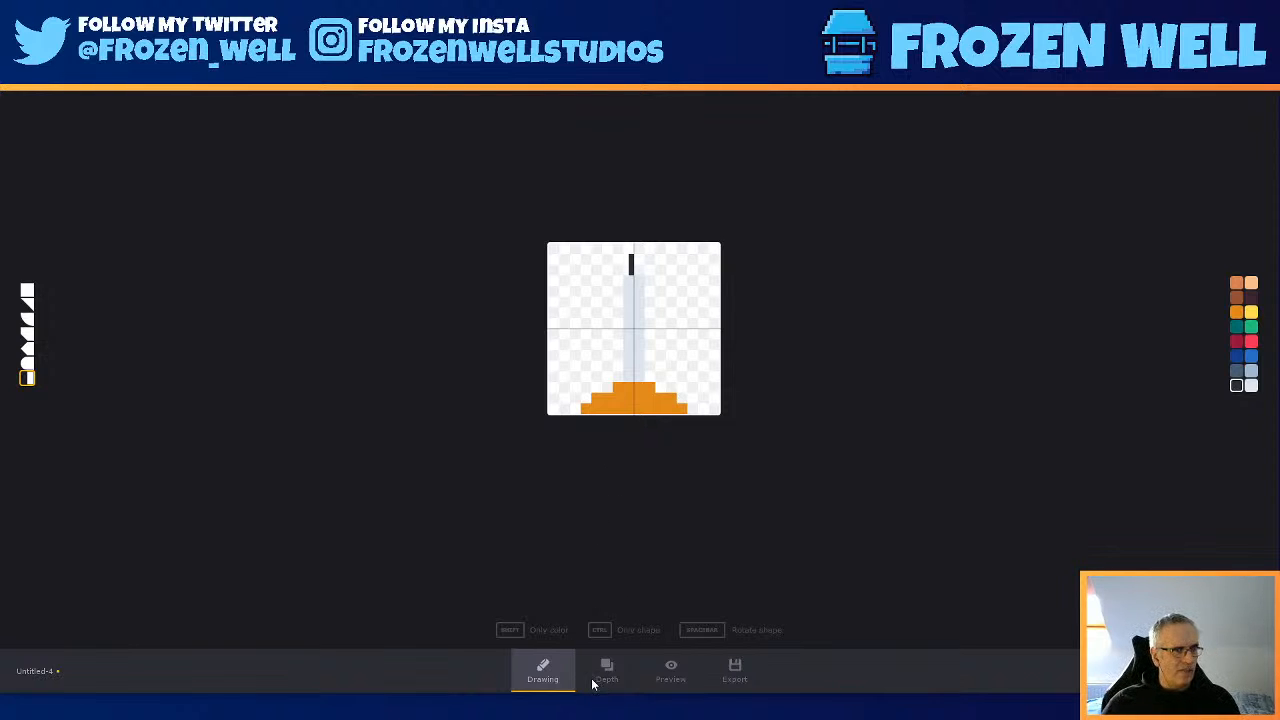
left_click(672, 672)
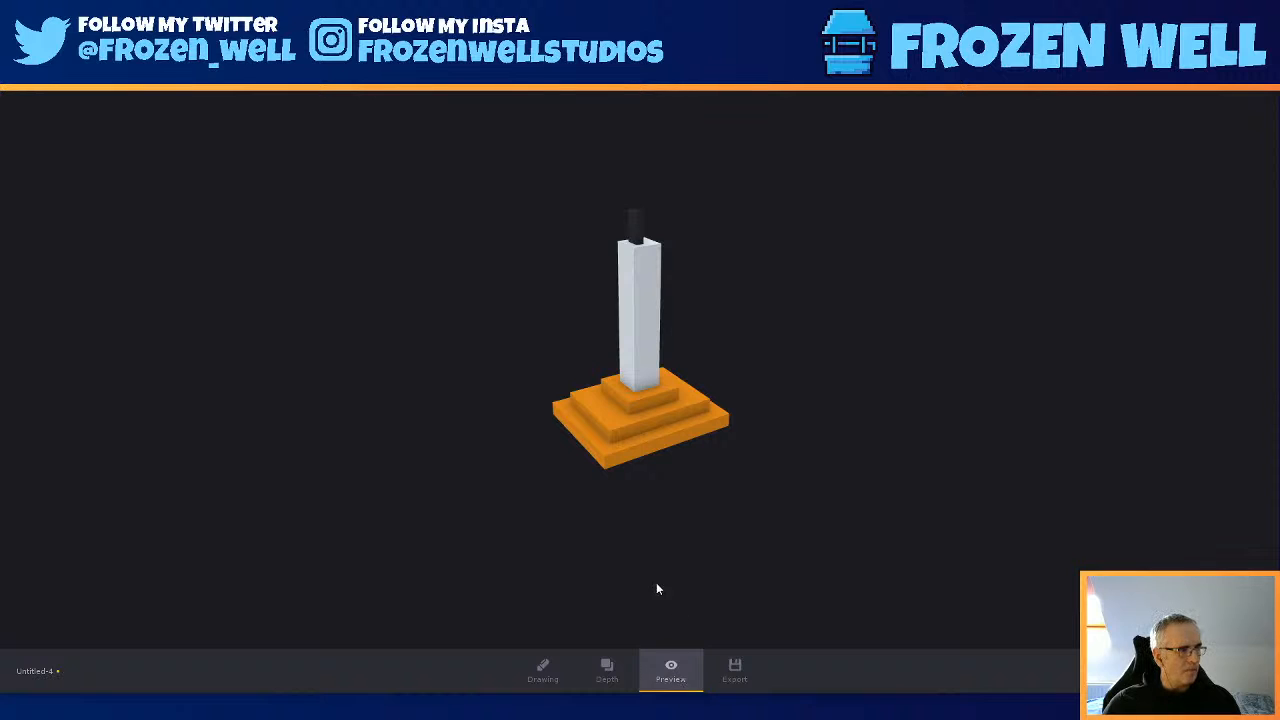
left_click_drag(644, 505, 647, 265)
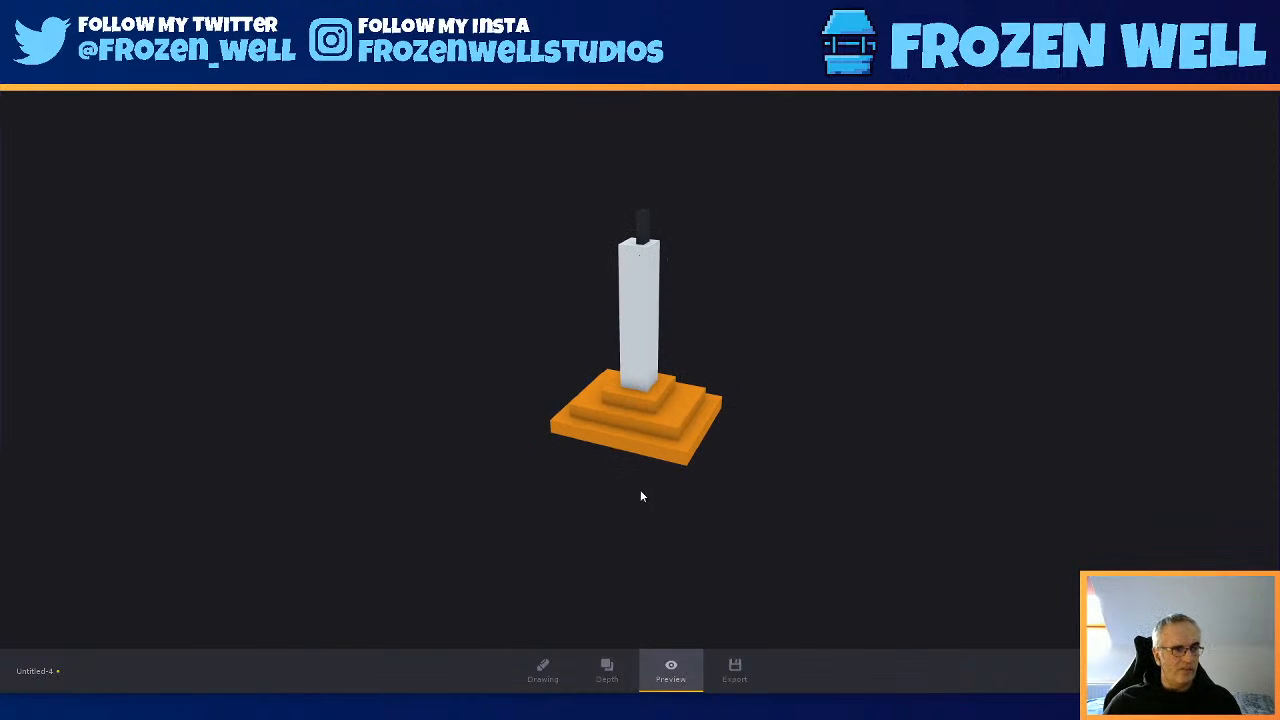
left_click_drag(642, 497, 731, 436)
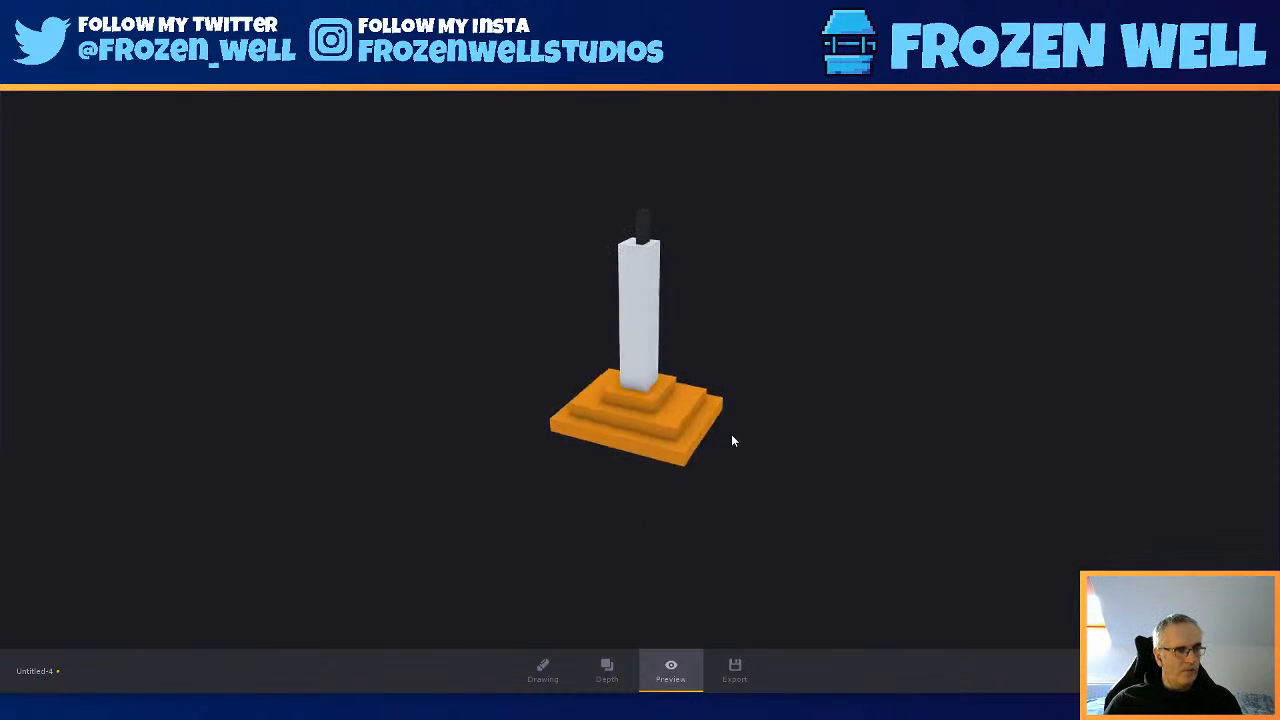
- Select the off-white colour and the full-block shape for drawing, and check the candle in the 3D preview
left_click(535, 669)
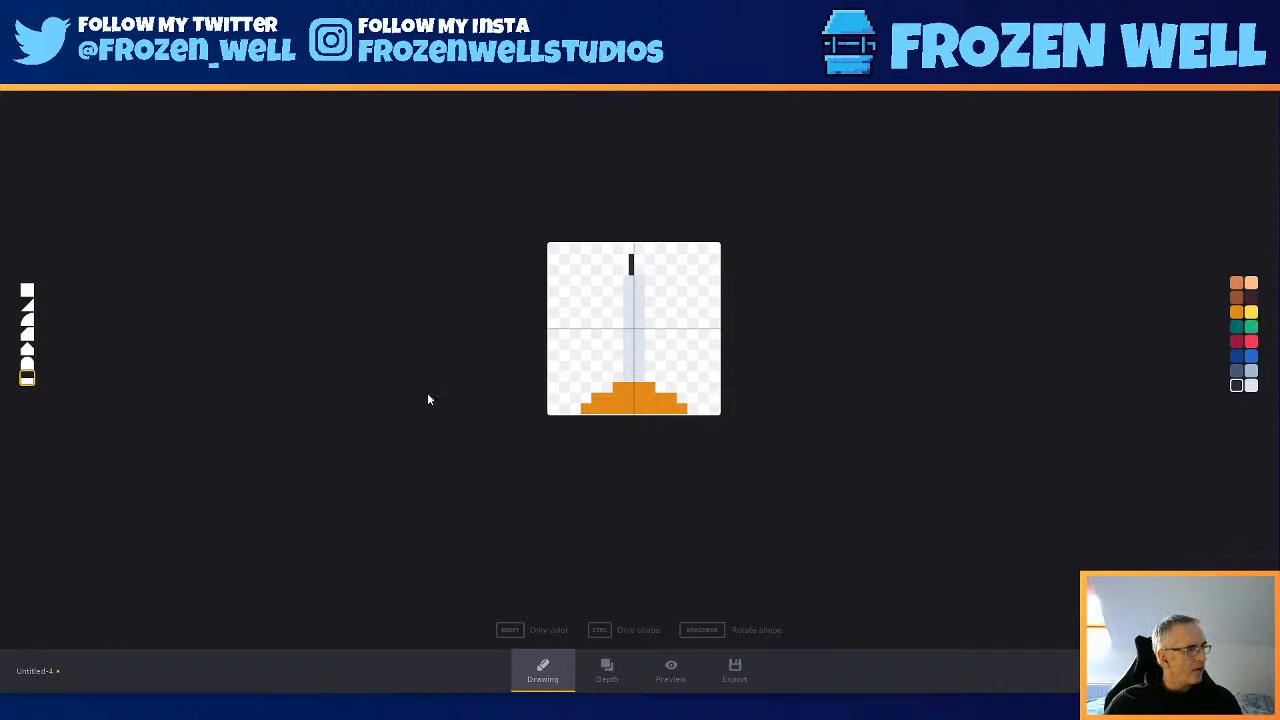
left_click(1251, 386)
left_click(27, 292)
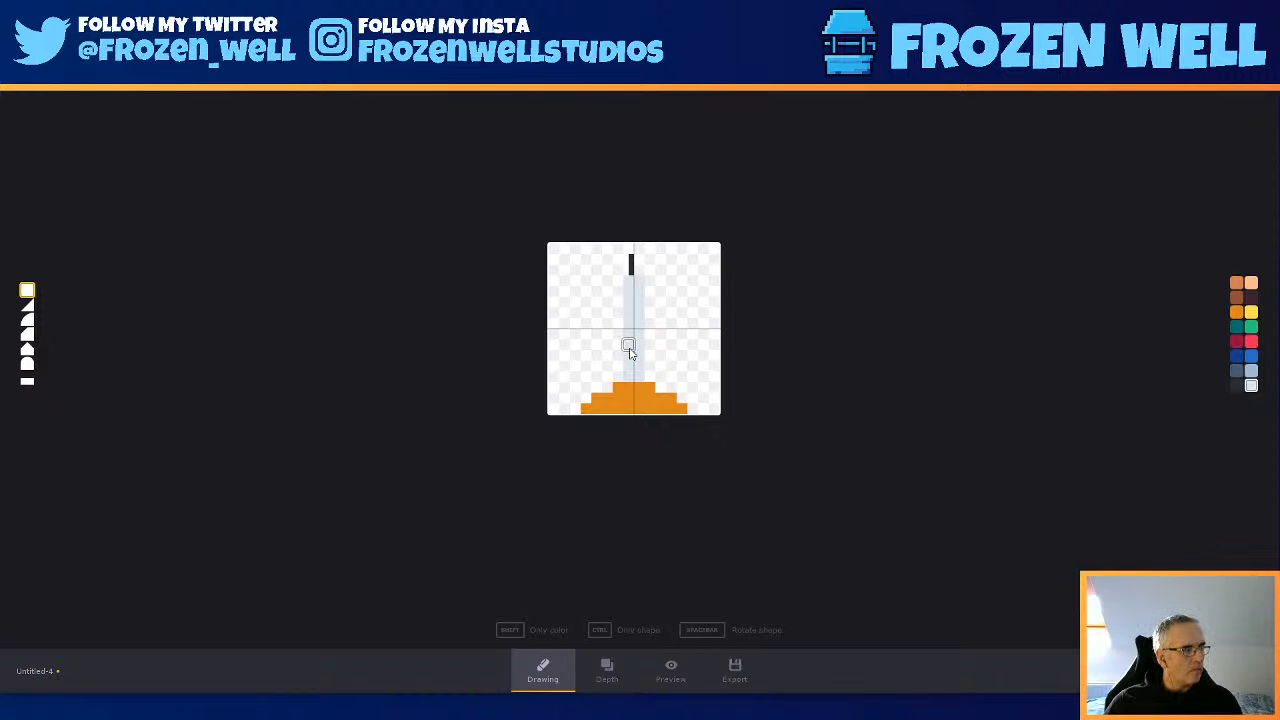
left_click(677, 679)
left_click(542, 674)
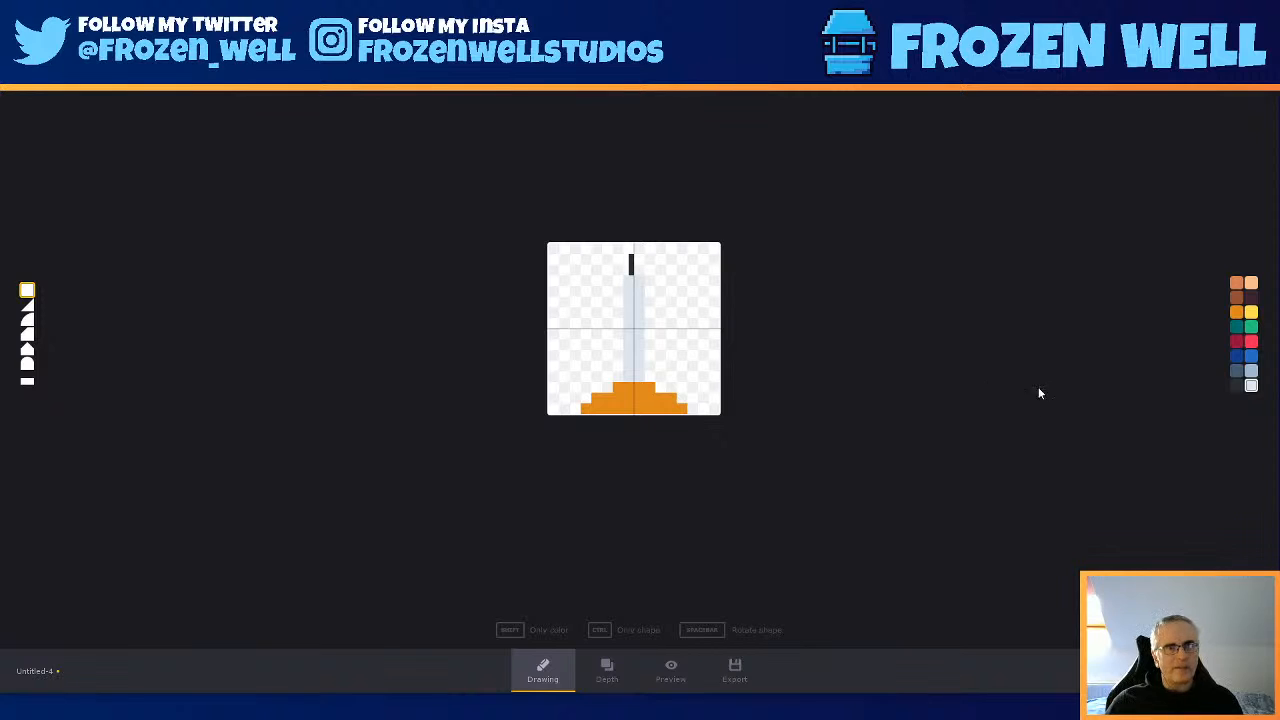
- Rotate the drawing shapes, and review the candle in the 3D preview and the depth view
left_click(20, 22)
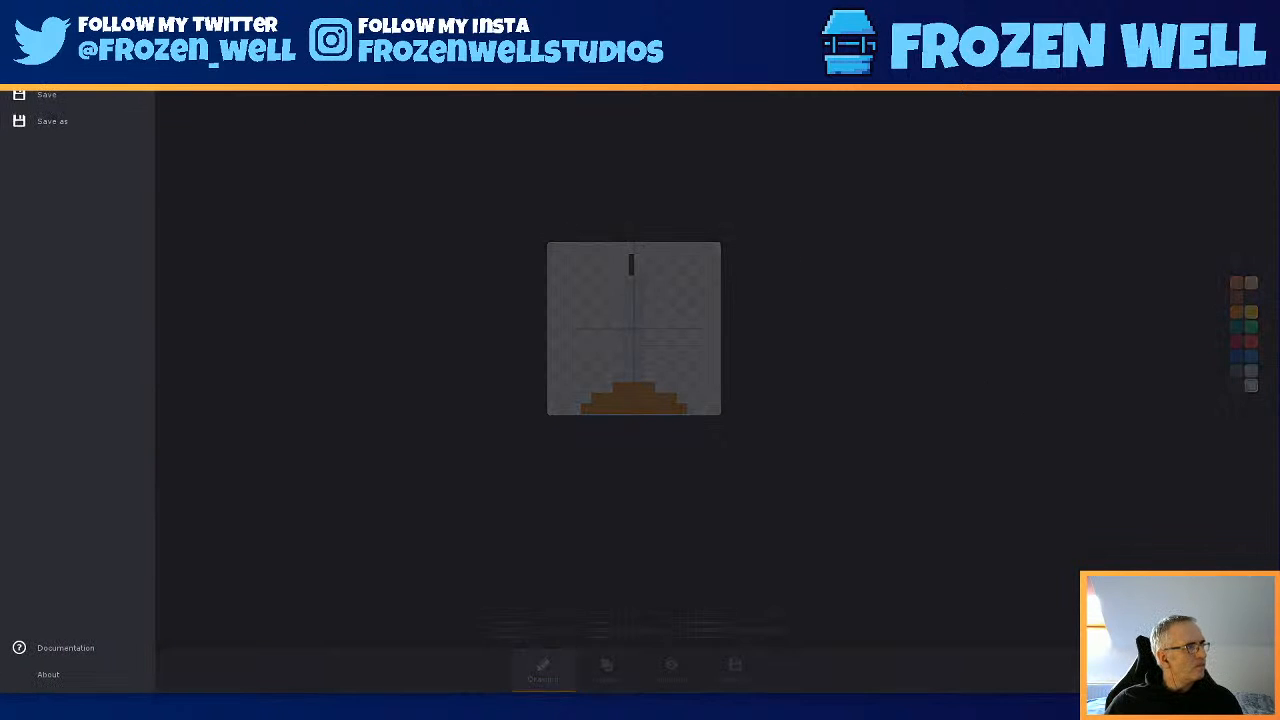
left_click(408, 384)
key("space")
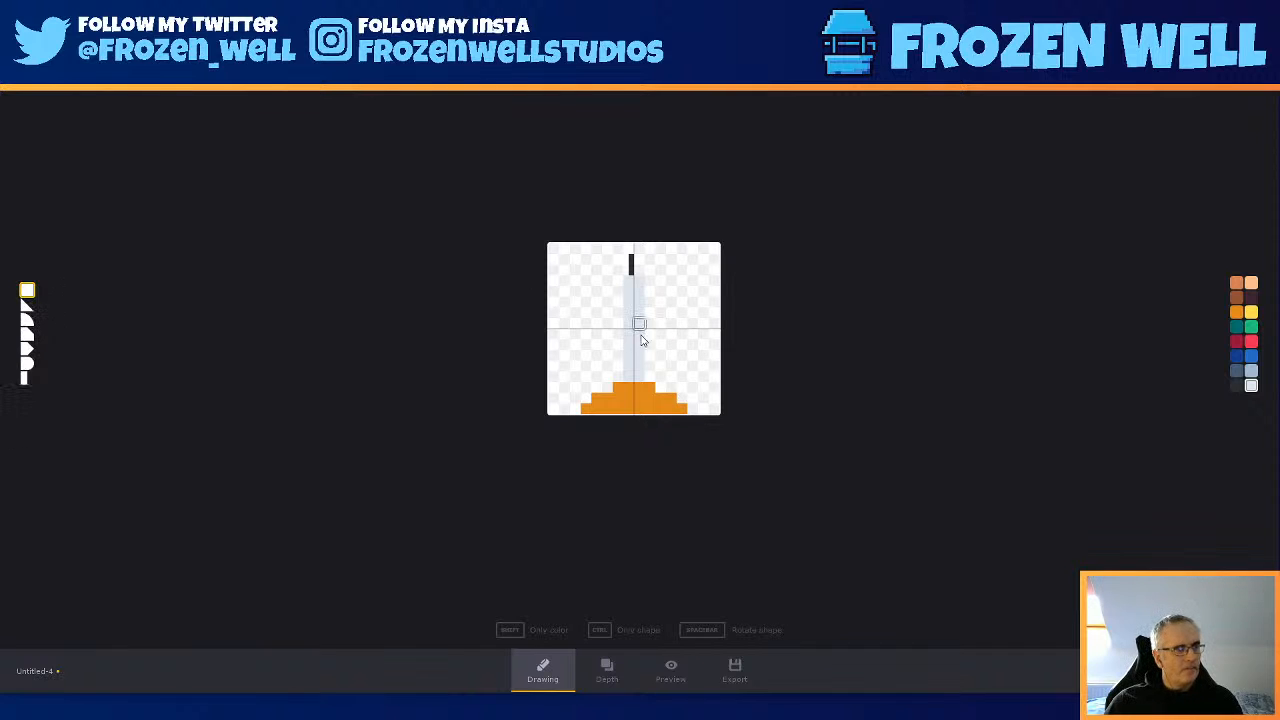
key("space")
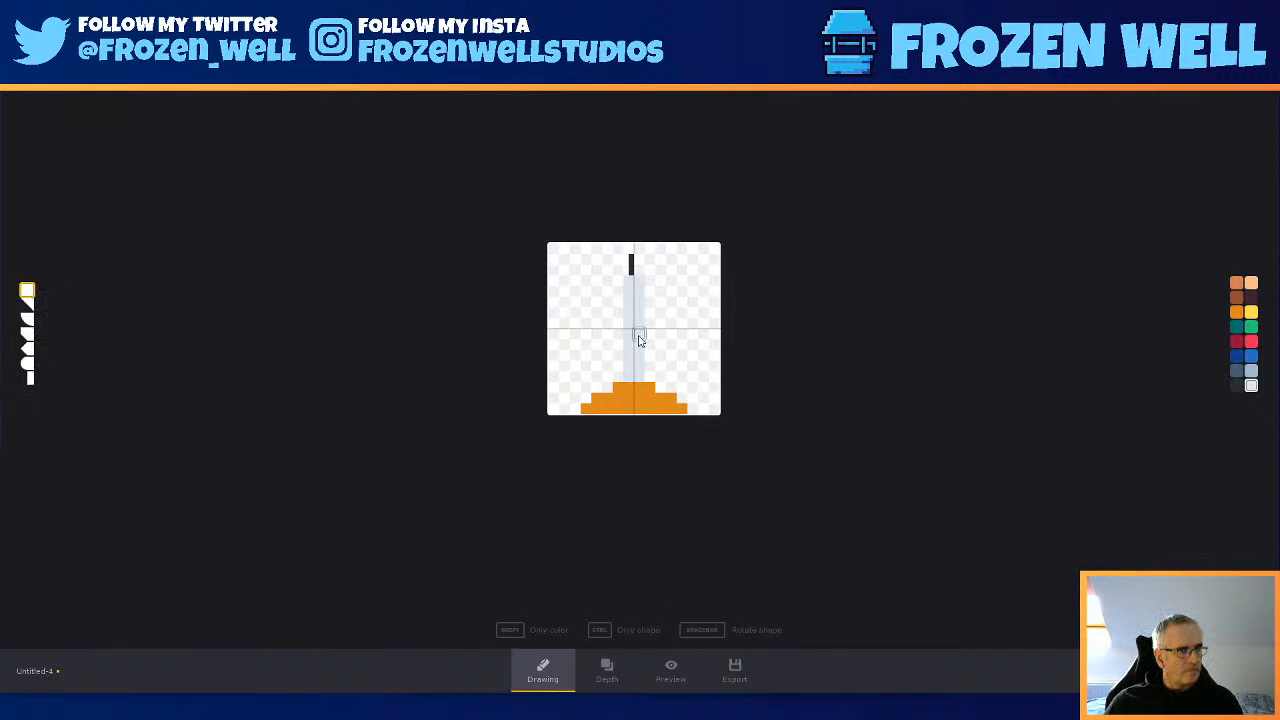
left_click(672, 672)
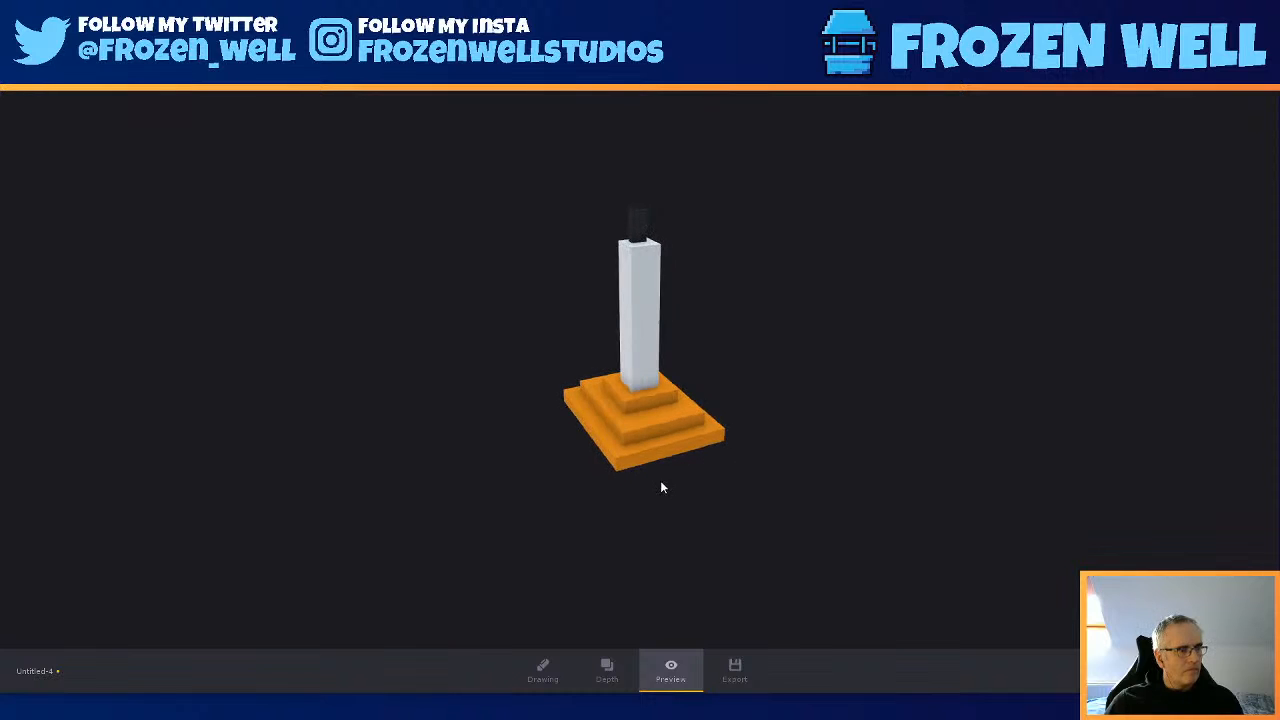
left_click(549, 677)
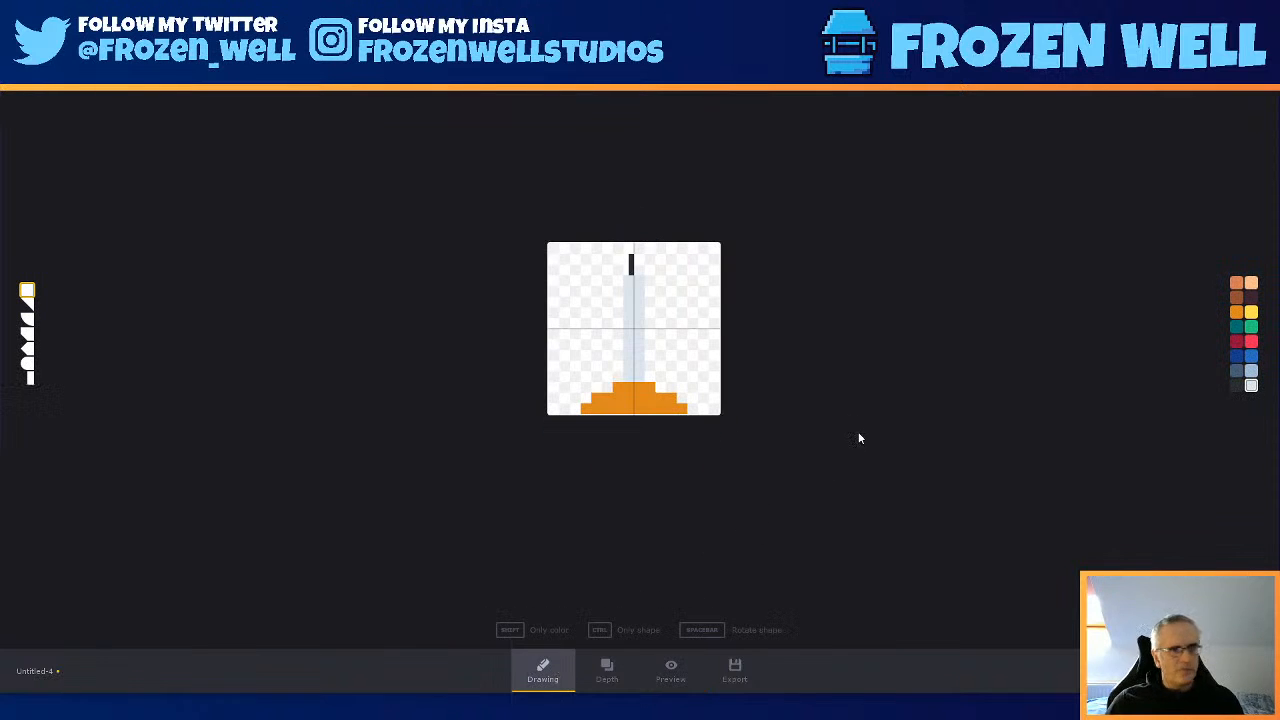
left_click(606, 670)
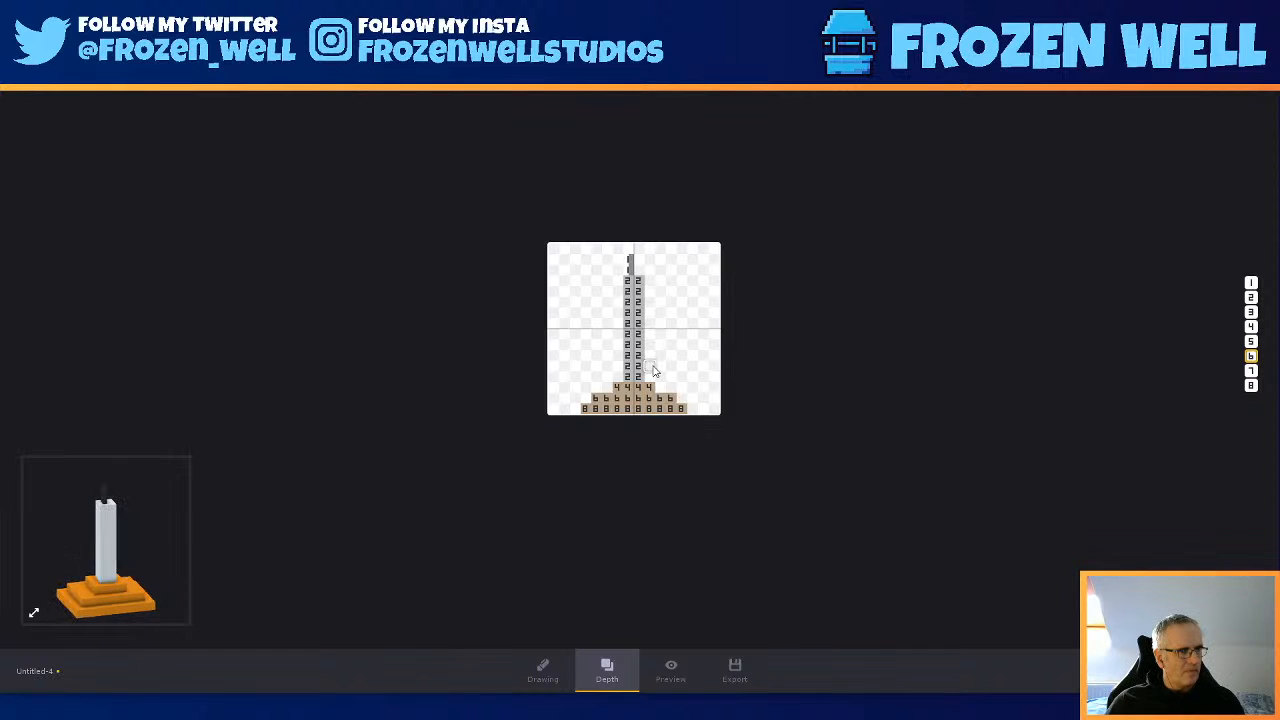
left_click(541, 670)
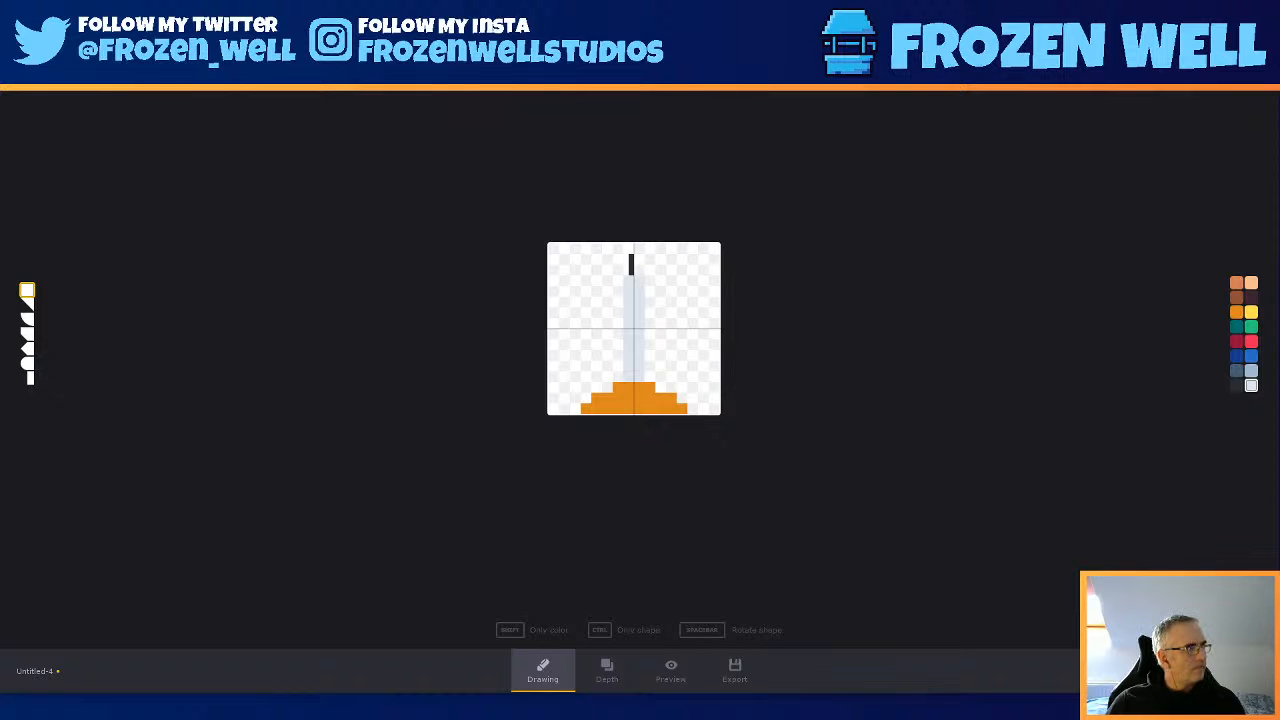
- Create a new model on a 16×16 canvas
left_click(19, 40)
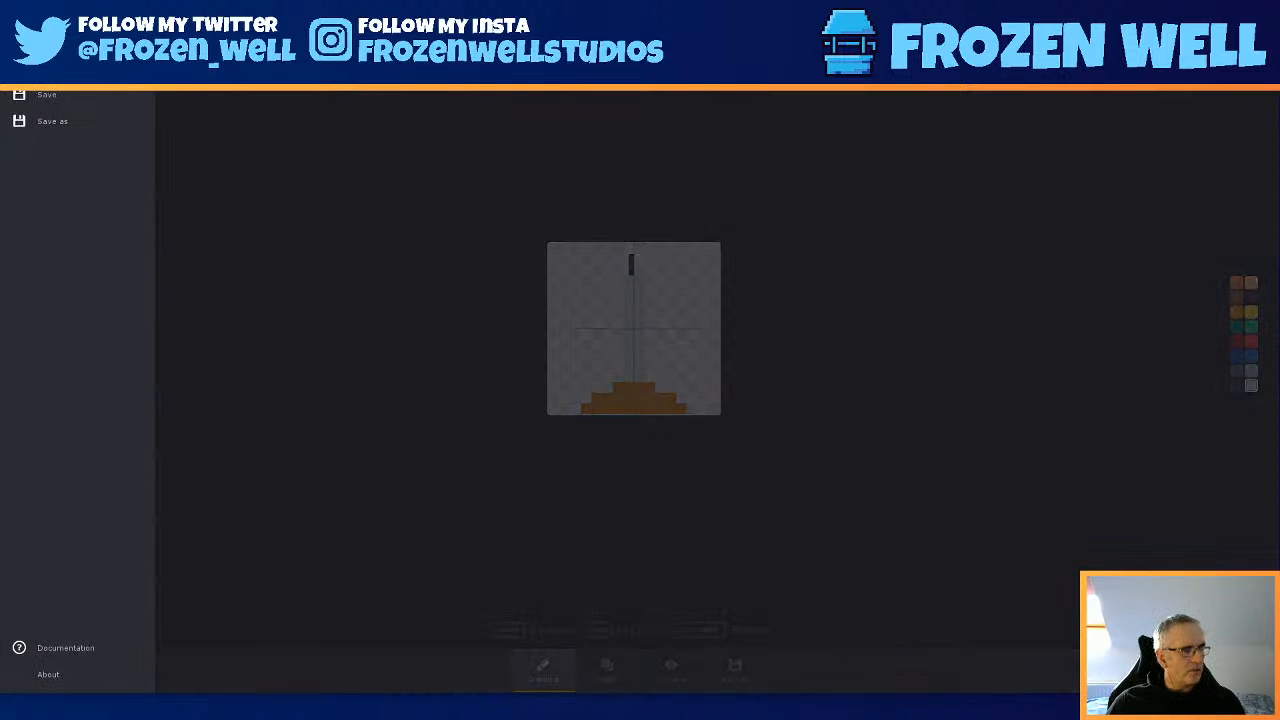
left_click(46, 41)
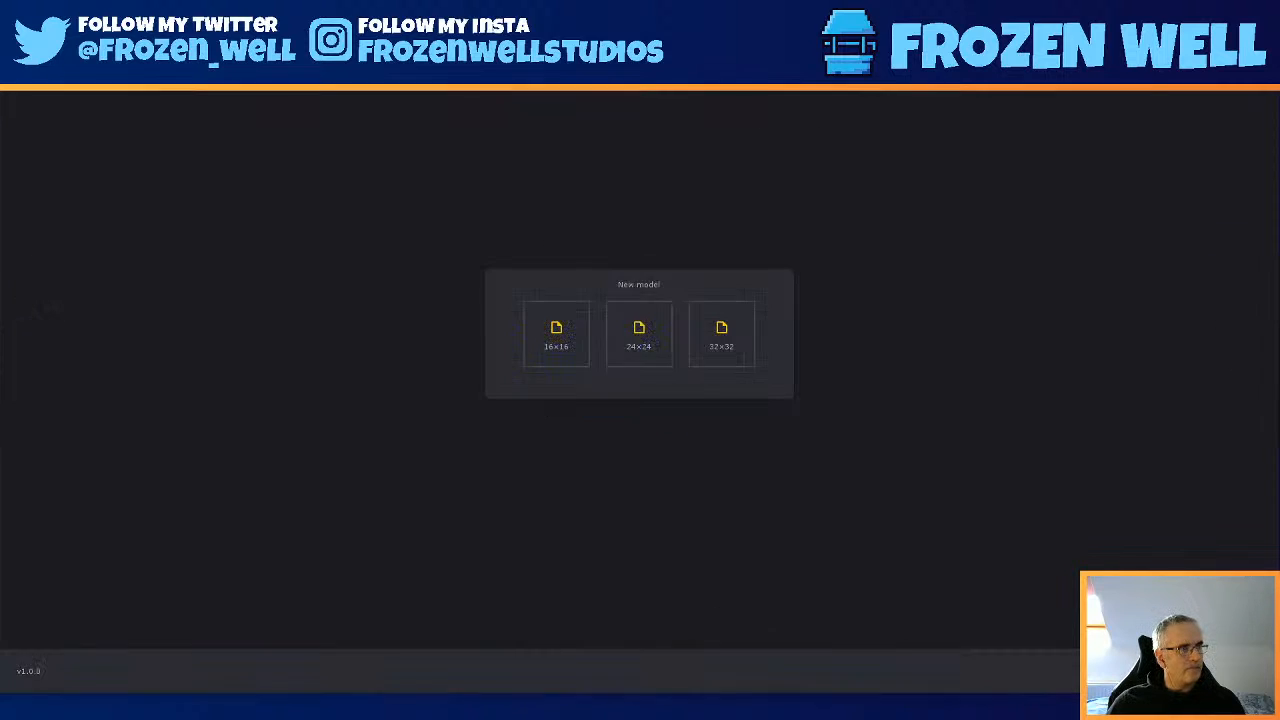
left_click(569, 337)
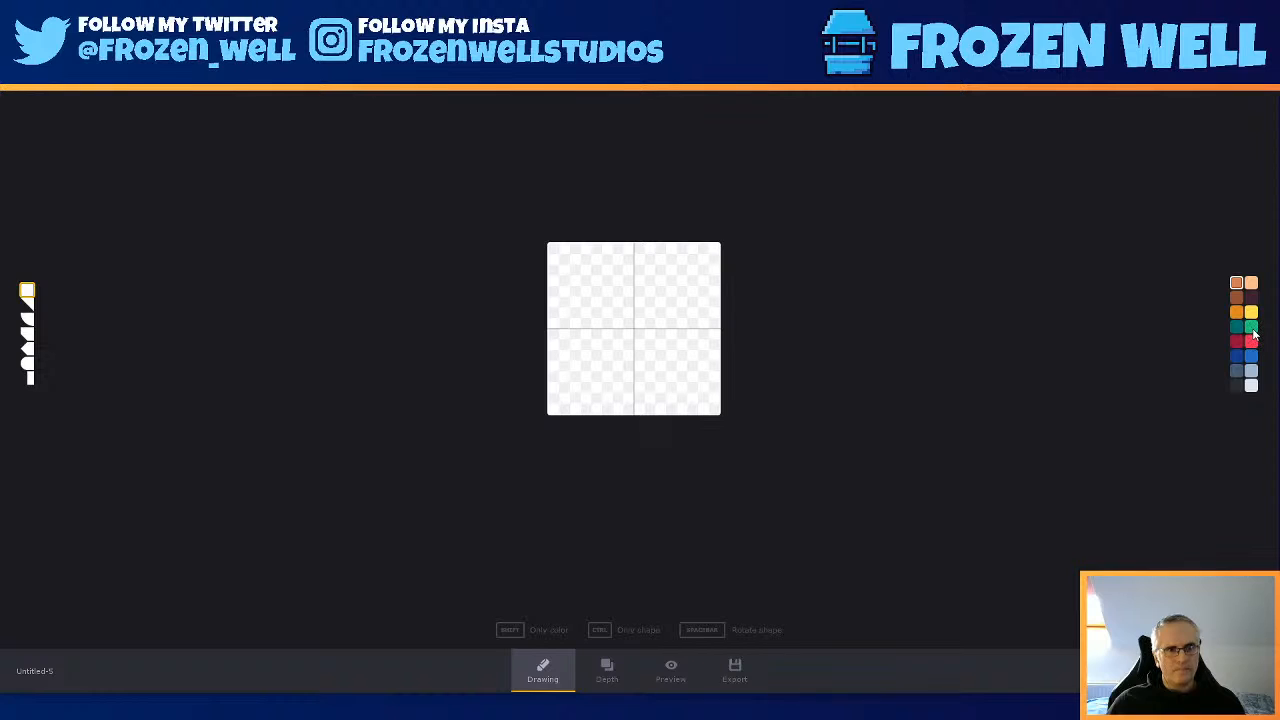
- Draw a green bottle with a body six pixels wide, stepped shoulders and a neck two pixels wide, and preview it in 3D
left_click(1251, 328)
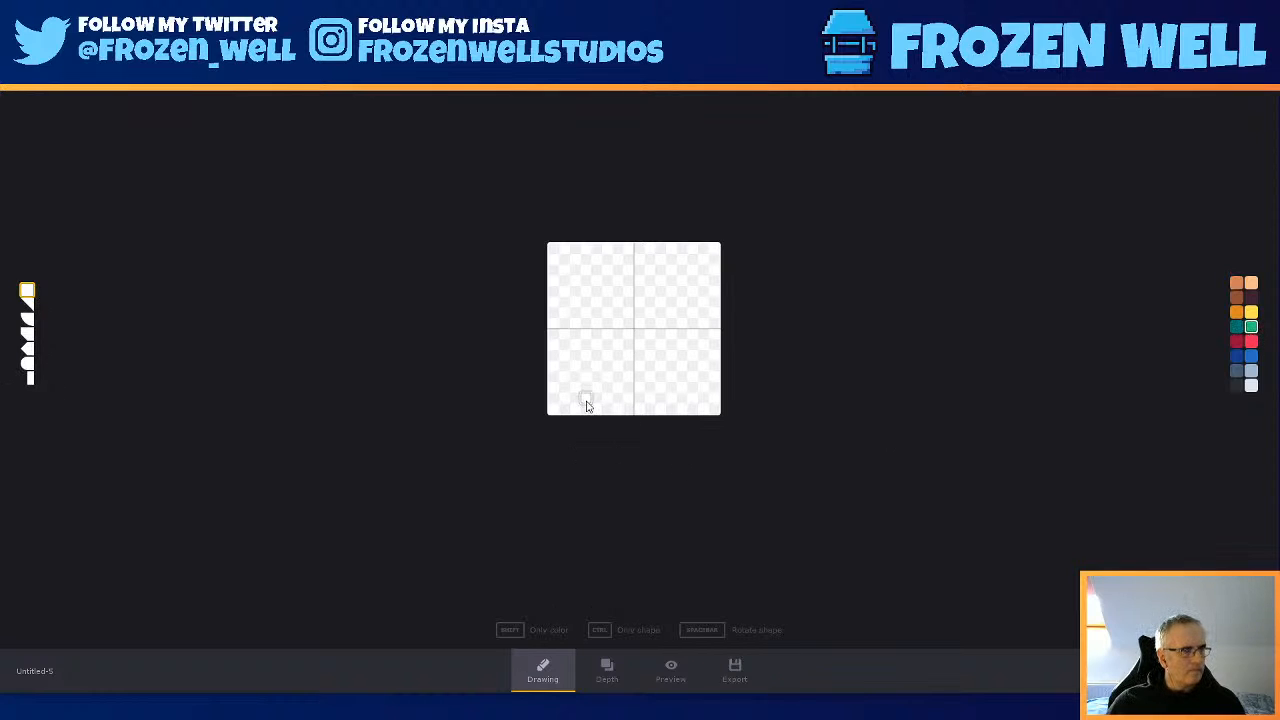
left_click_drag(607, 410, 665, 409)
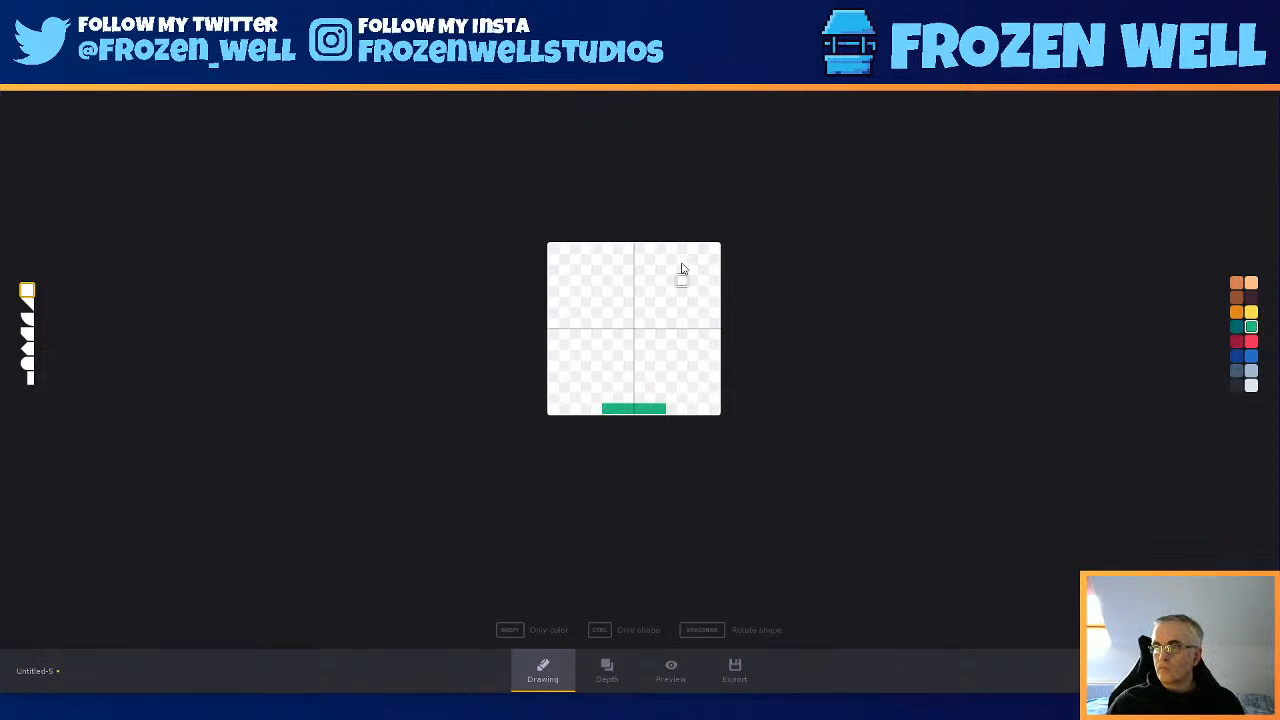
left_click_drag(612, 410, 614, 345)
mouse_move(660, 403)
left_mouse_down()
mouse_move(659, 330)
mouse_move(619, 312)
mouse_move(629, 256)
mouse_move(637, 268)
mouse_move(640, 257)
mouse_move(649, 398)
mouse_move(617, 400)
mouse_move(617, 346)
mouse_move(634, 314)
mouse_move(639, 388)
left_mouse_up()
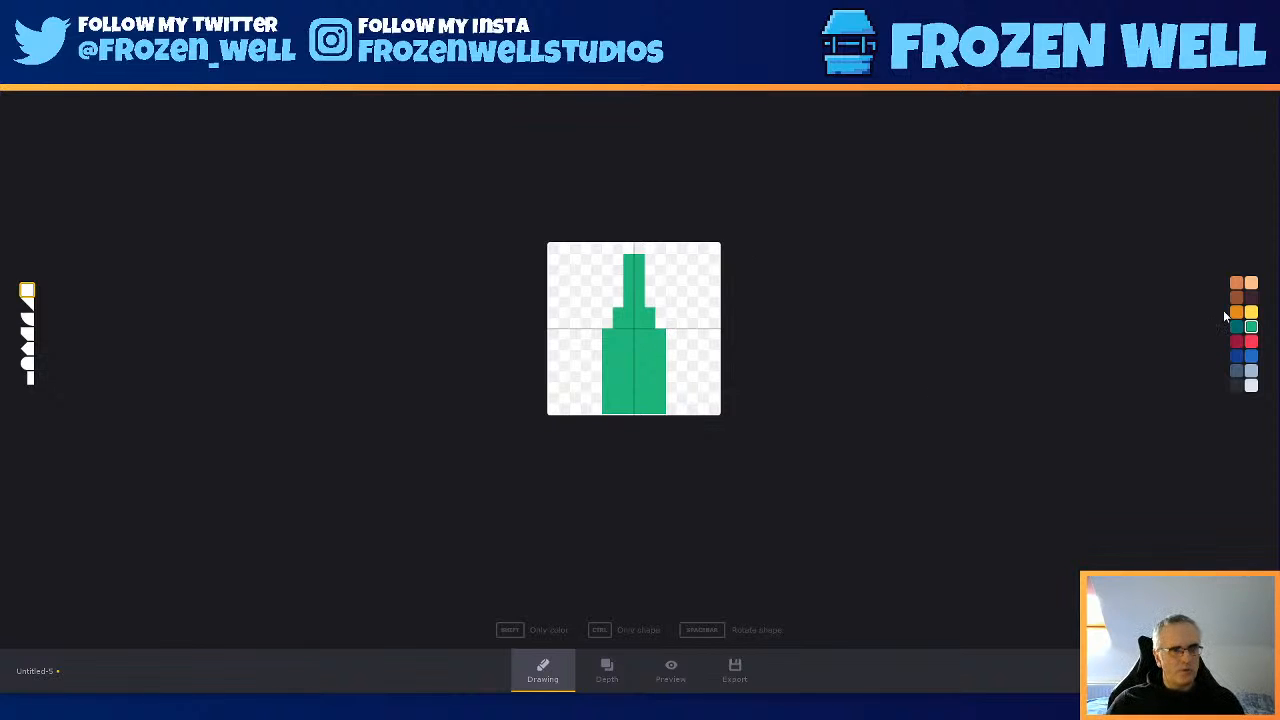
left_click(655, 314)
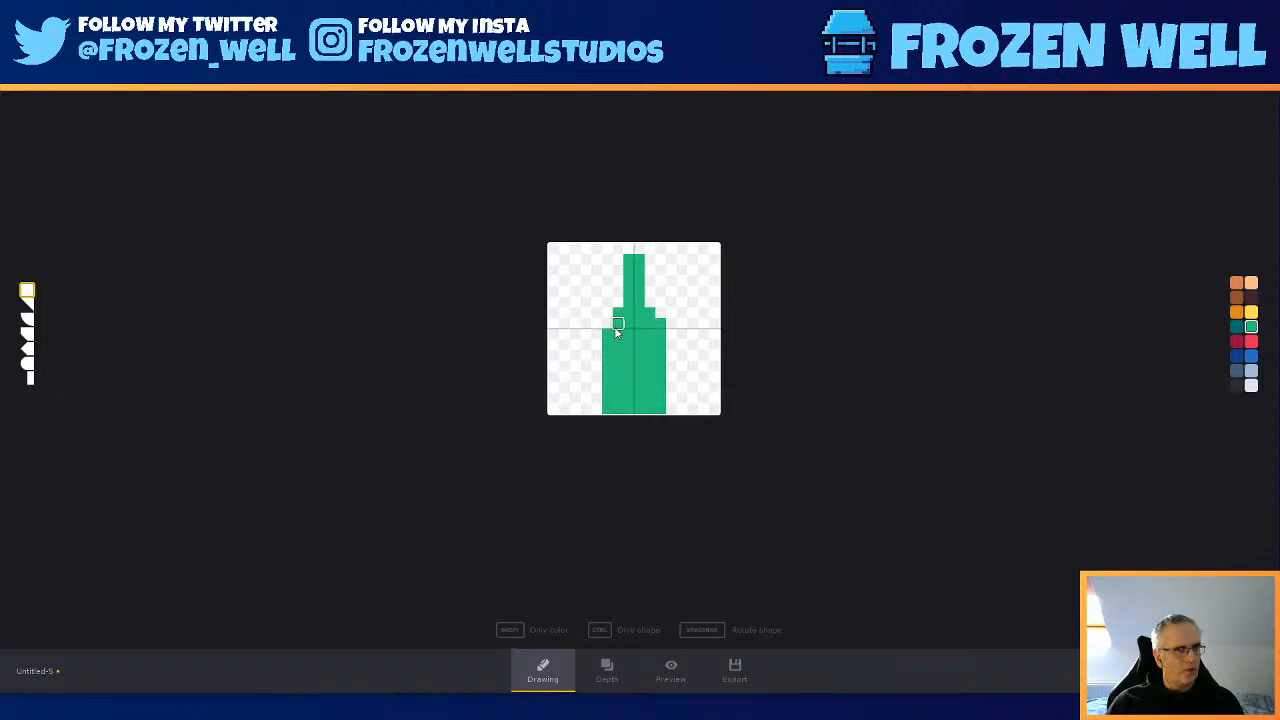
left_click(608, 326)
left_click(672, 672)
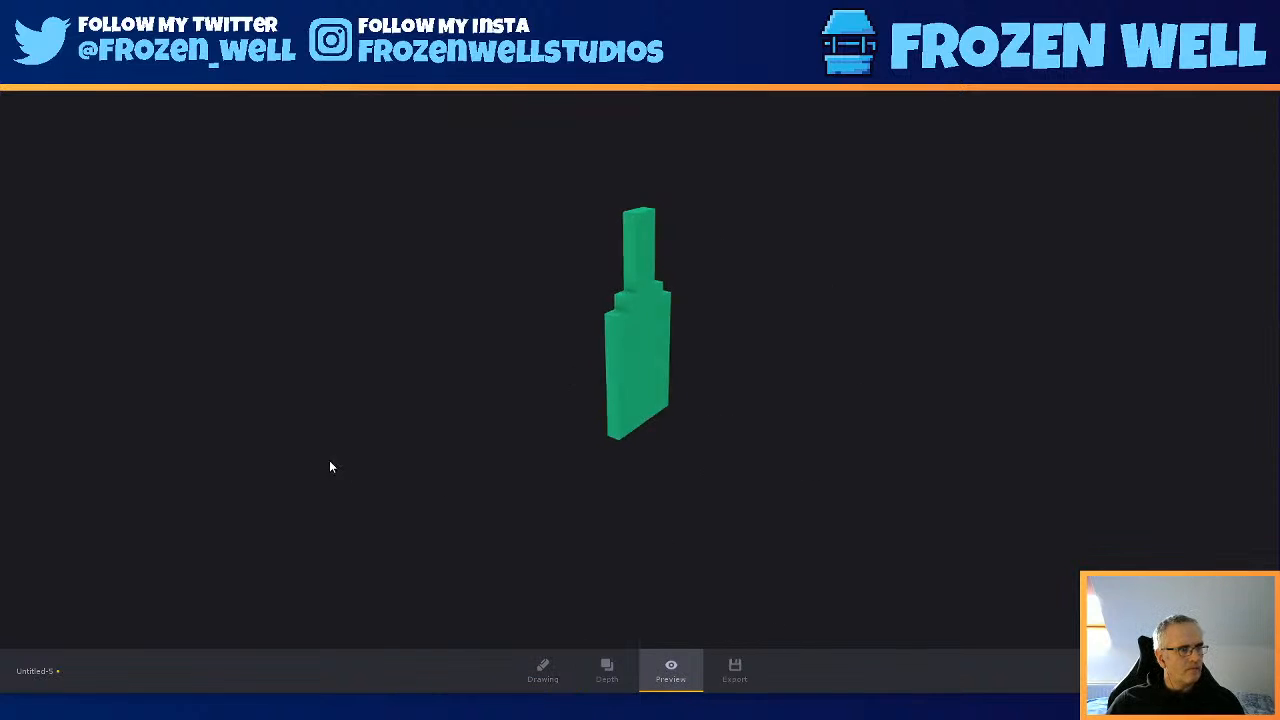
- Draw an off-white label four pixels wide and five pixels tall on the bottle's body
left_click(540, 668)
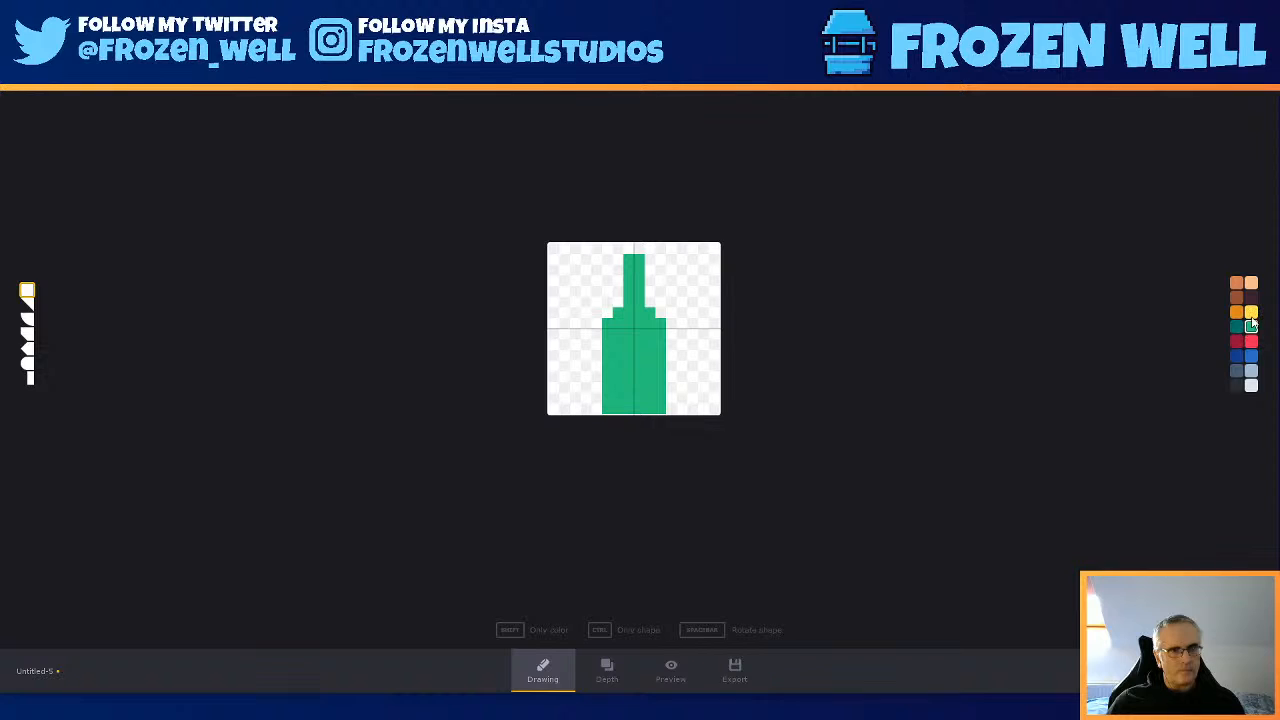
left_click(1251, 385)
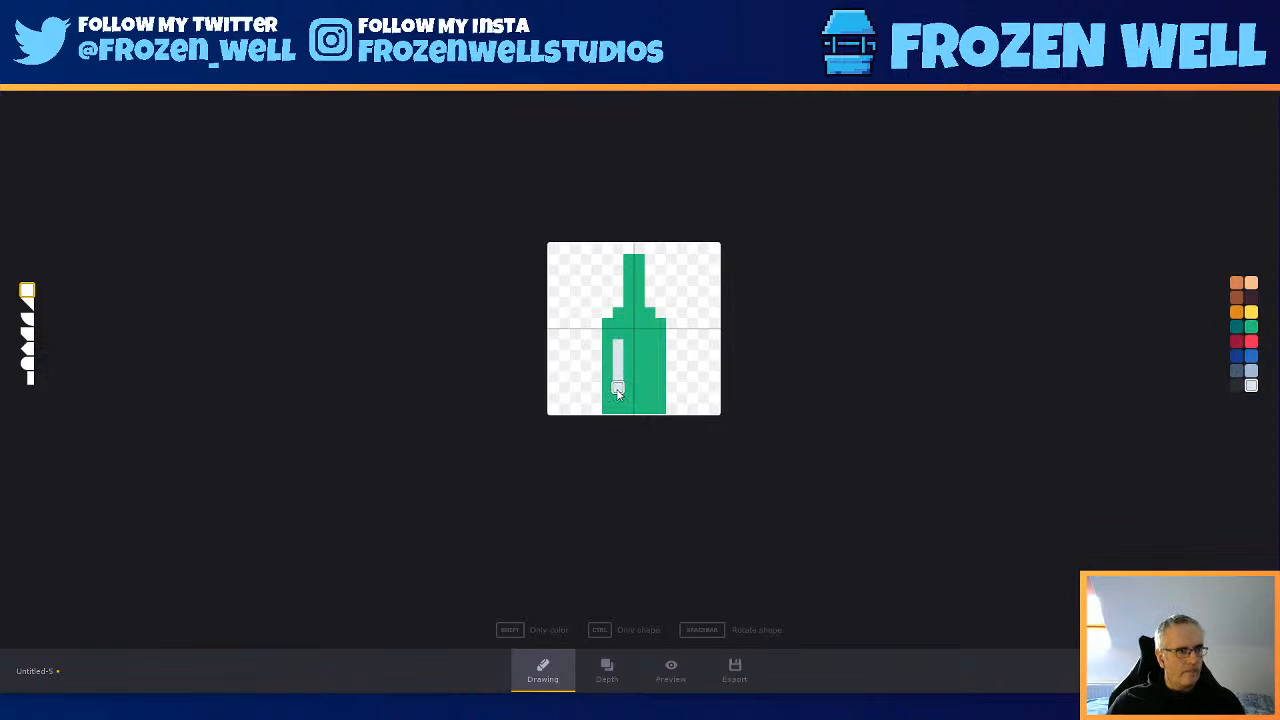
mouse_move(648, 392)
left_mouse_down()
mouse_move(651, 340)
mouse_move(632, 345)
mouse_move(629, 378)
mouse_move(644, 350)
left_mouse_up()
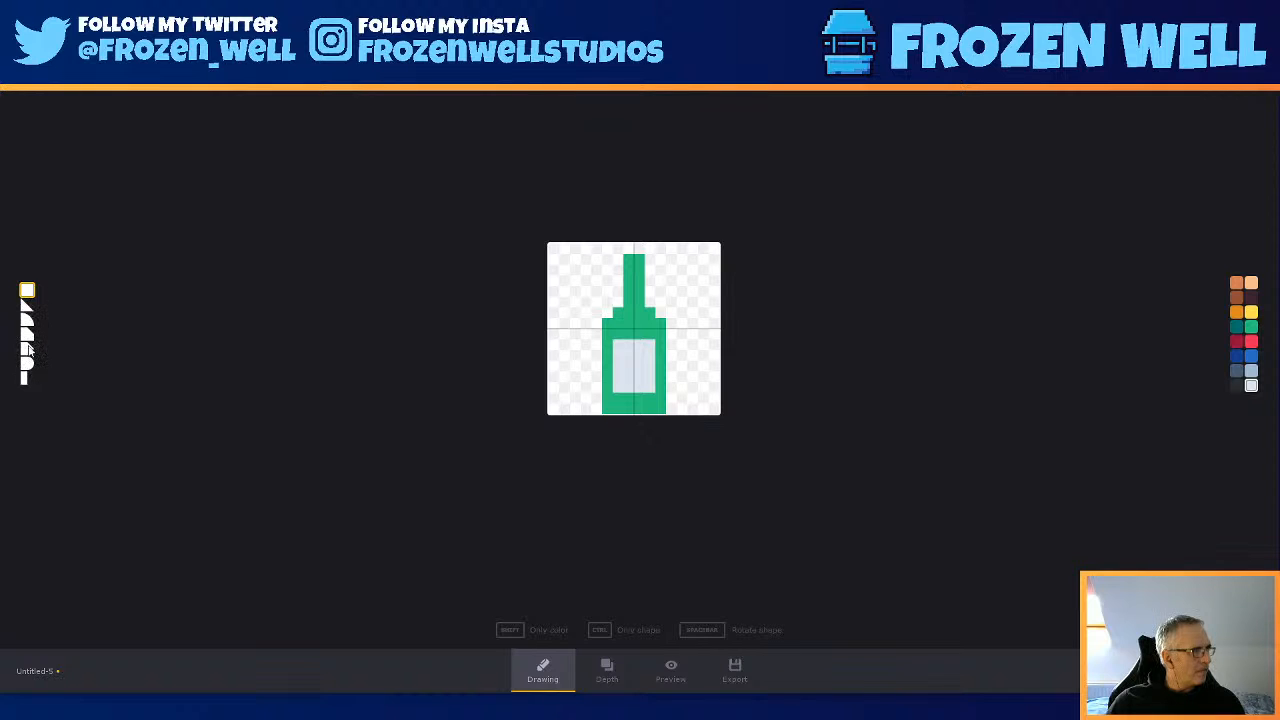
- Round off both stepped shoulders of the bottle with green rounded-corner shapes, mirrored on the two sides
left_click(28, 336)
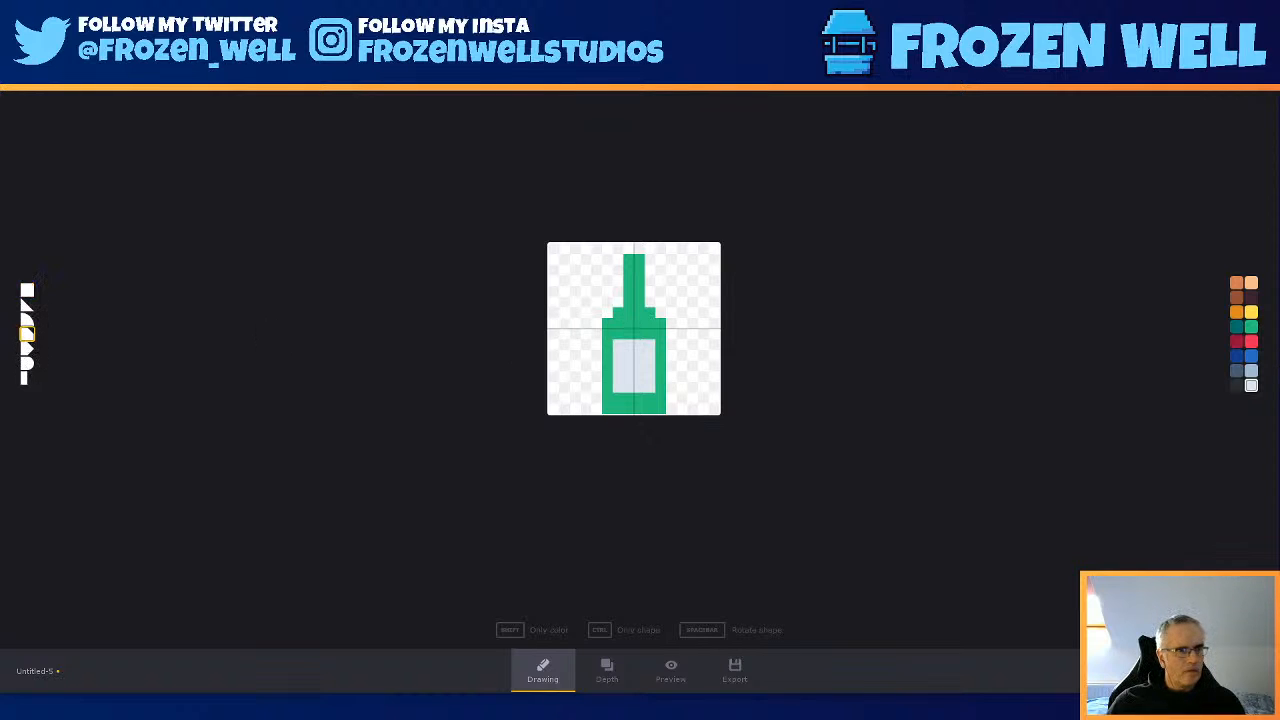
left_click(1250, 328)
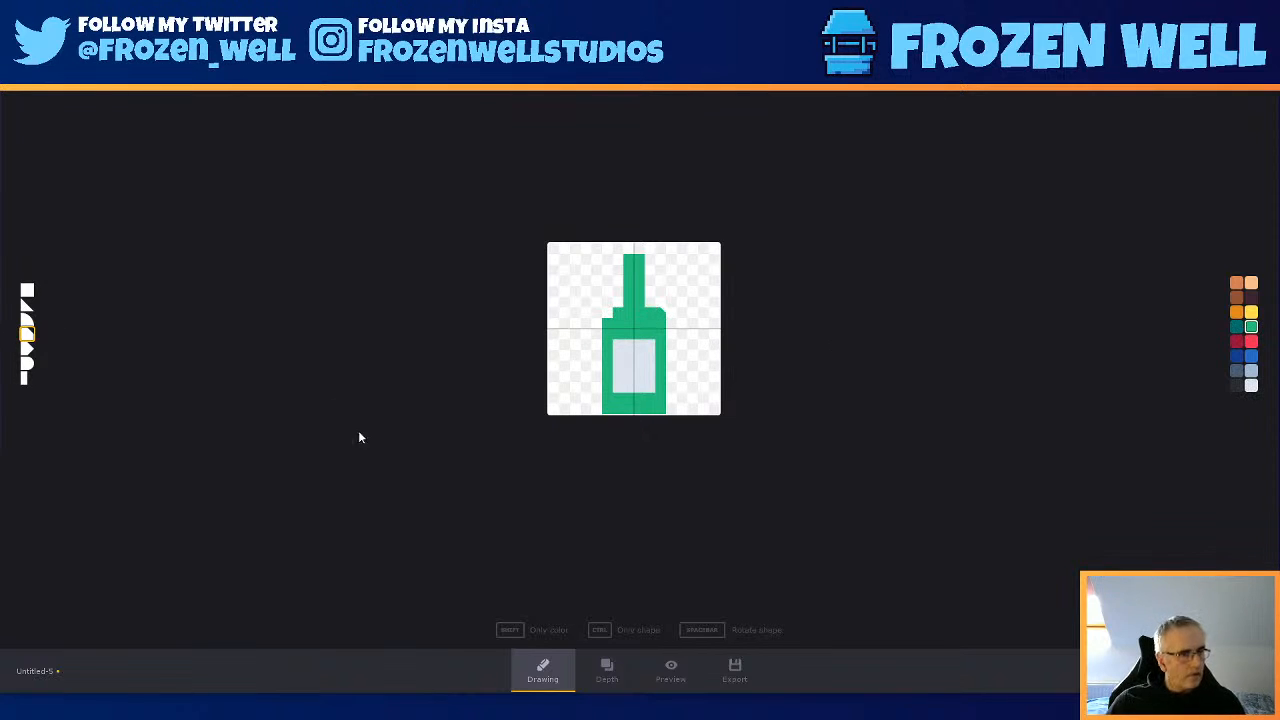
key("space")
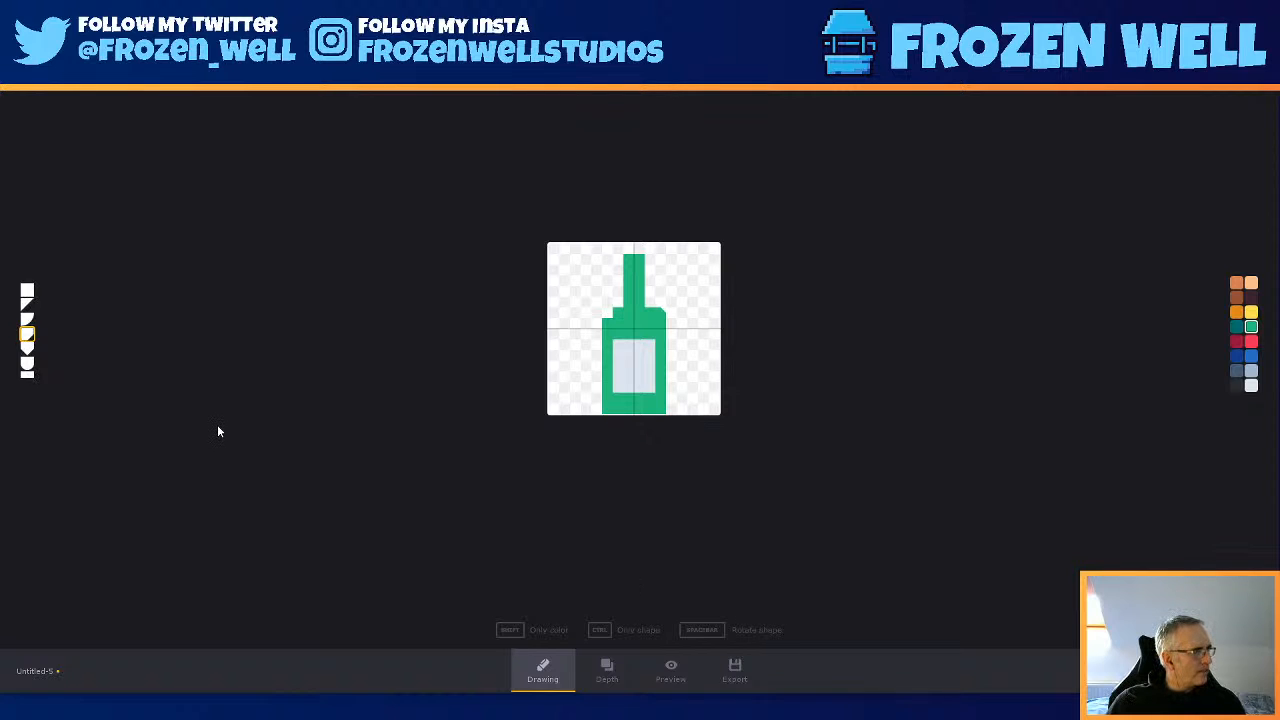
key("space")
key("space")
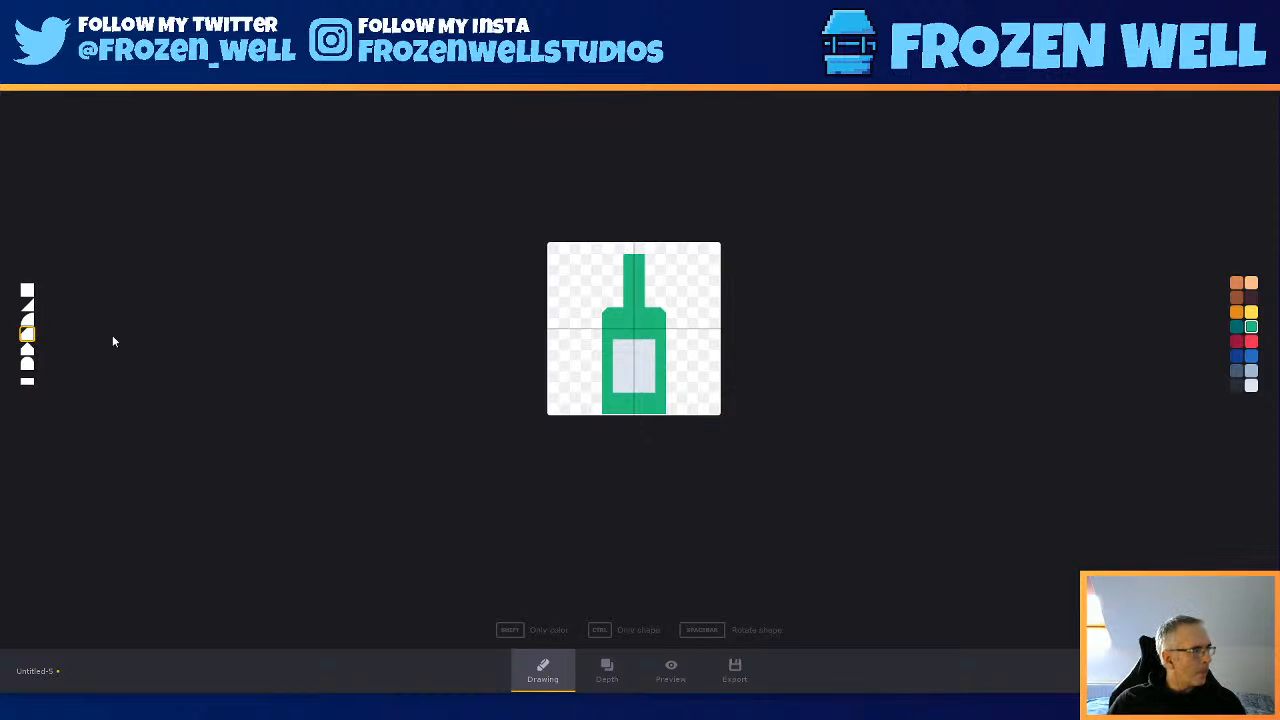
- Draw an orange cork above the bottle's neck from two half-block shapes that meet at the centre line
key("space")
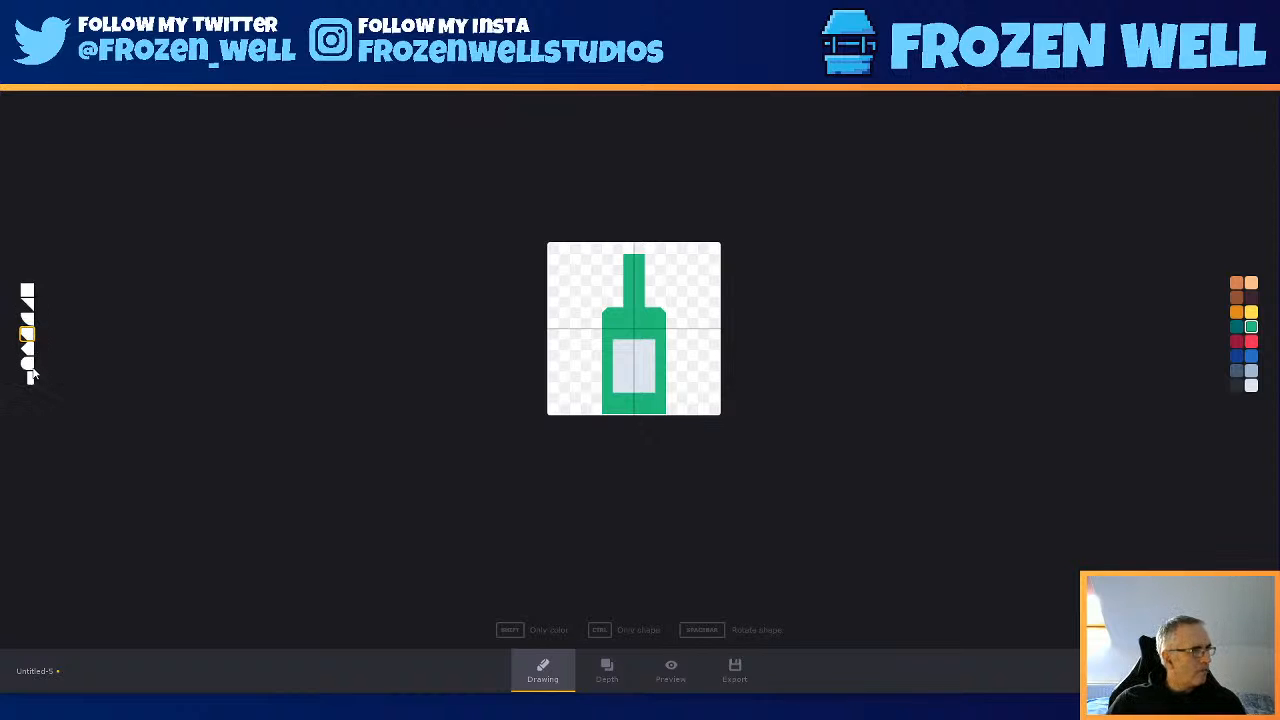
left_click(28, 377)
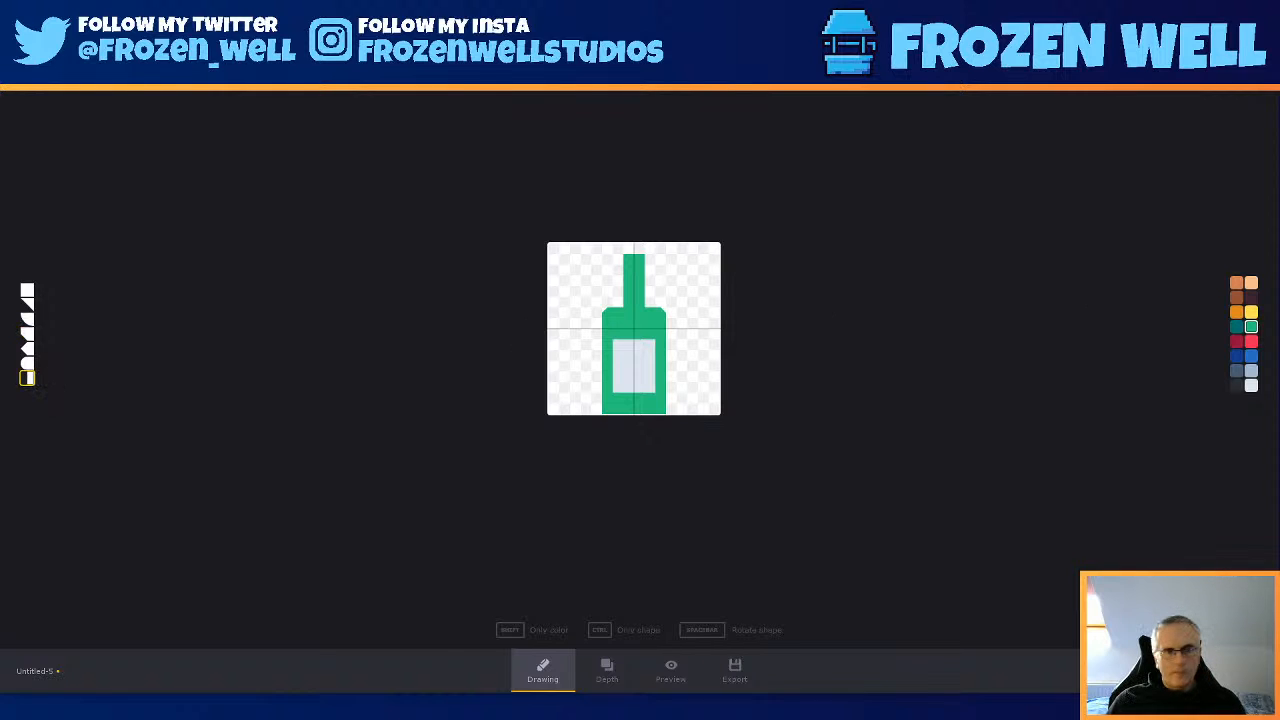
left_click(1237, 312)
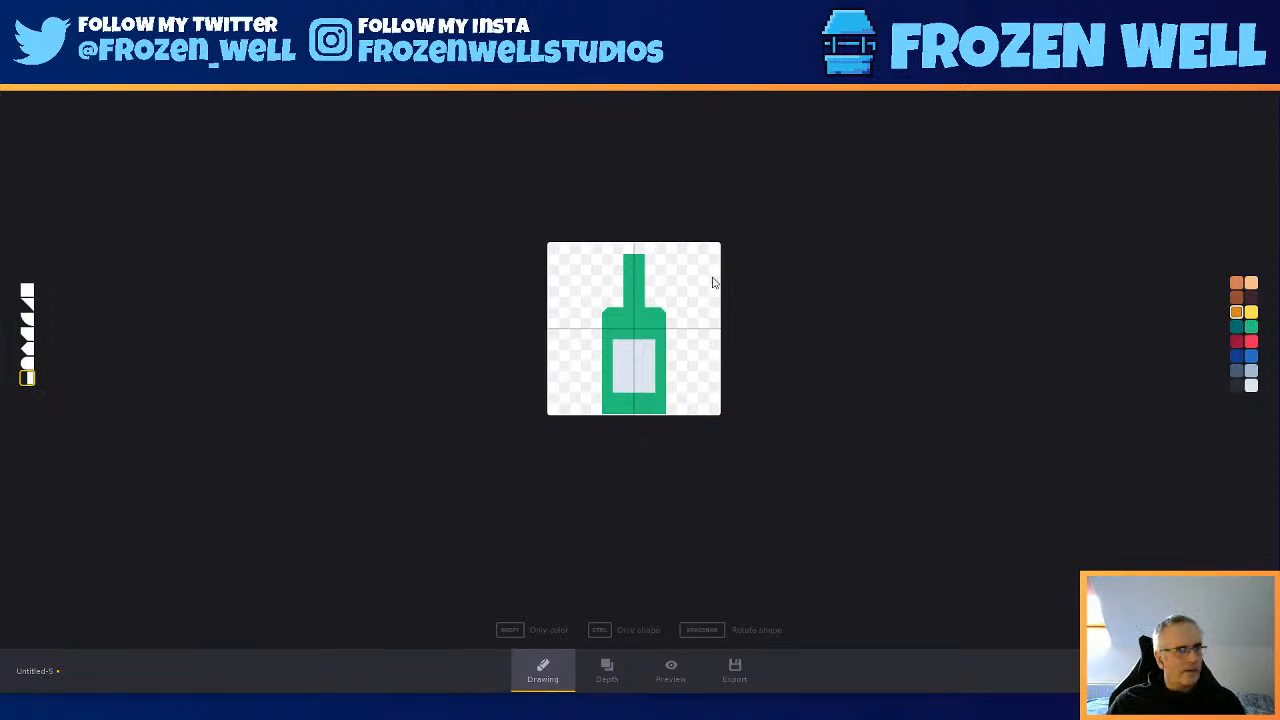
left_click(634, 248)
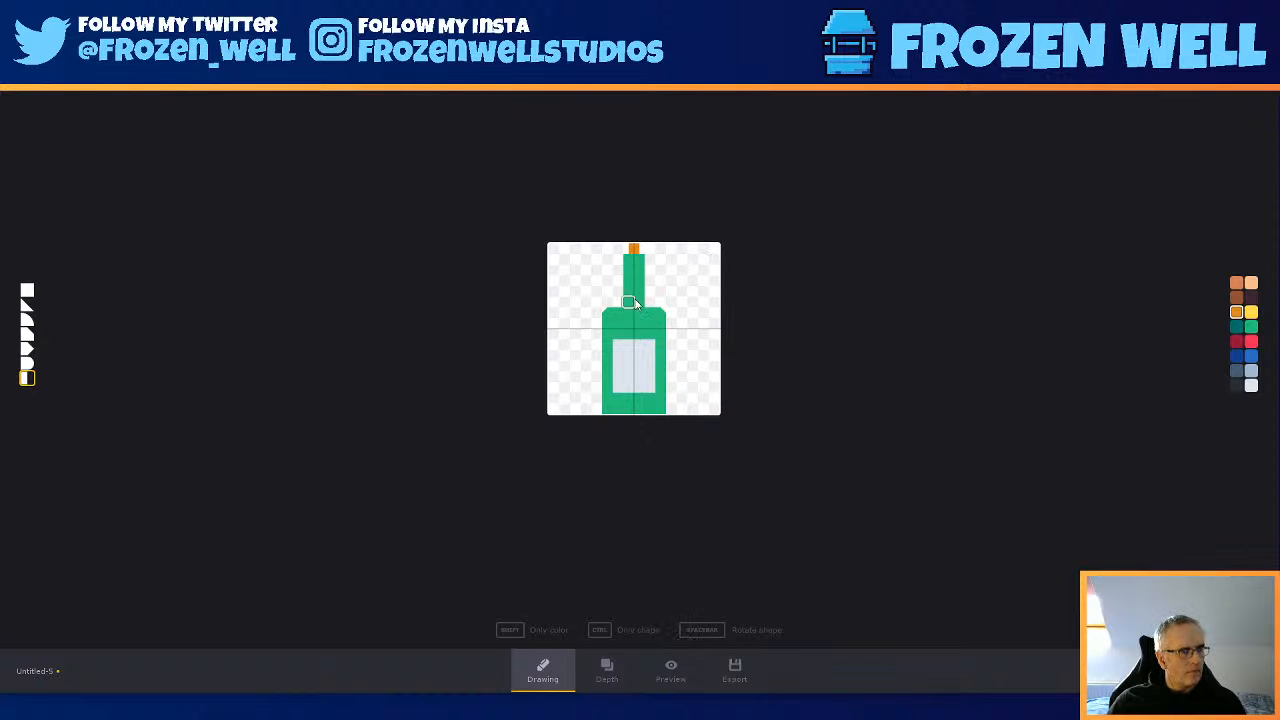
- Set the depth of the bottle's whole body, including the shoulders and label, to 4
left_click(607, 668)
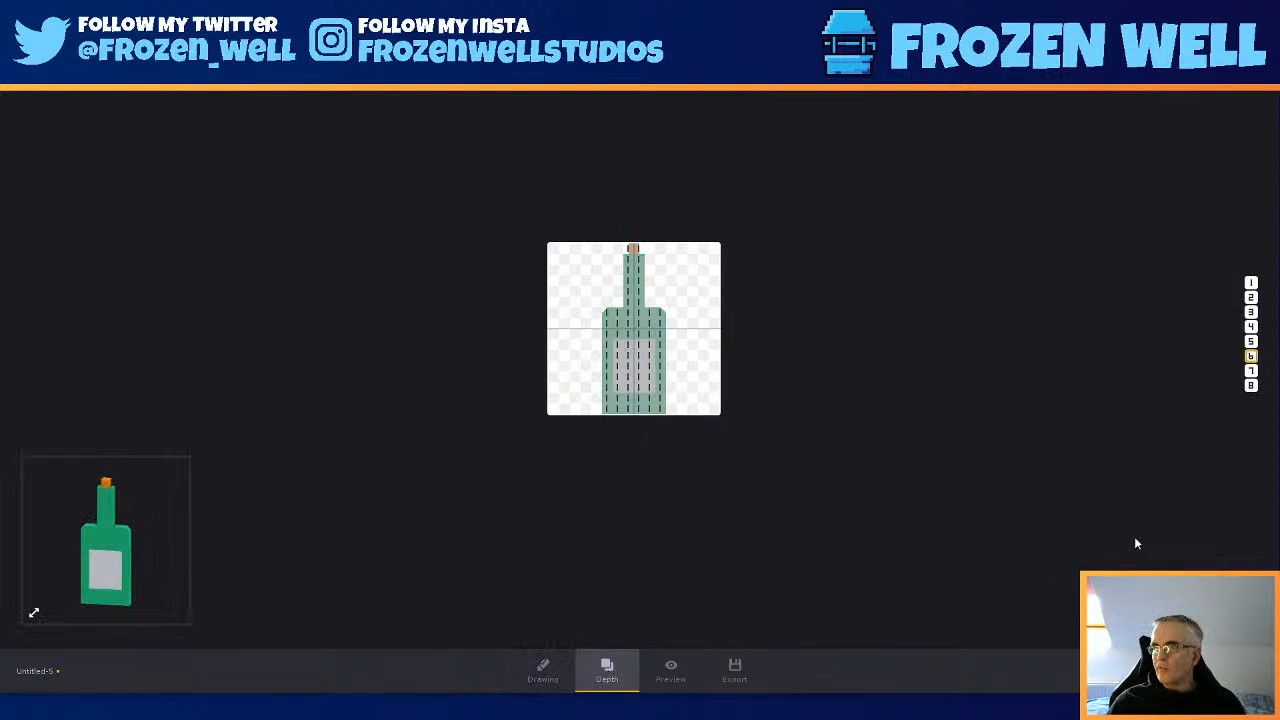
key("2")
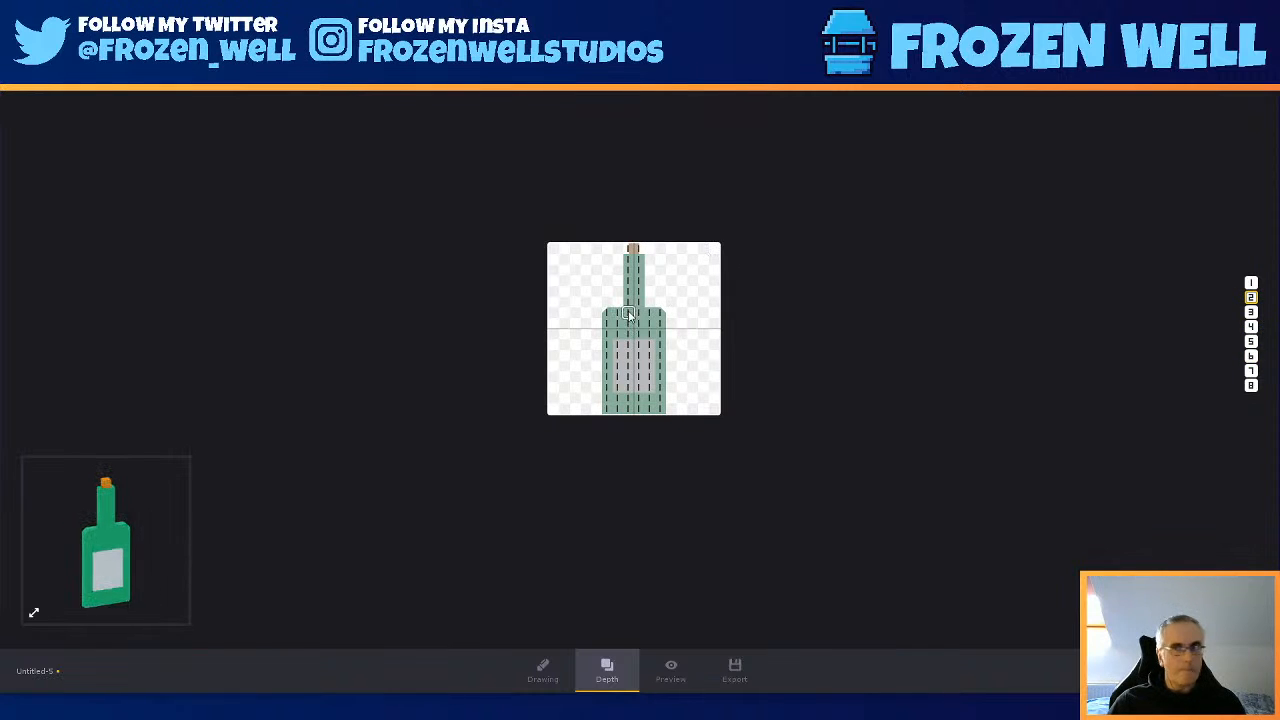
key("8")
scroll(624, 306, "up", 17)
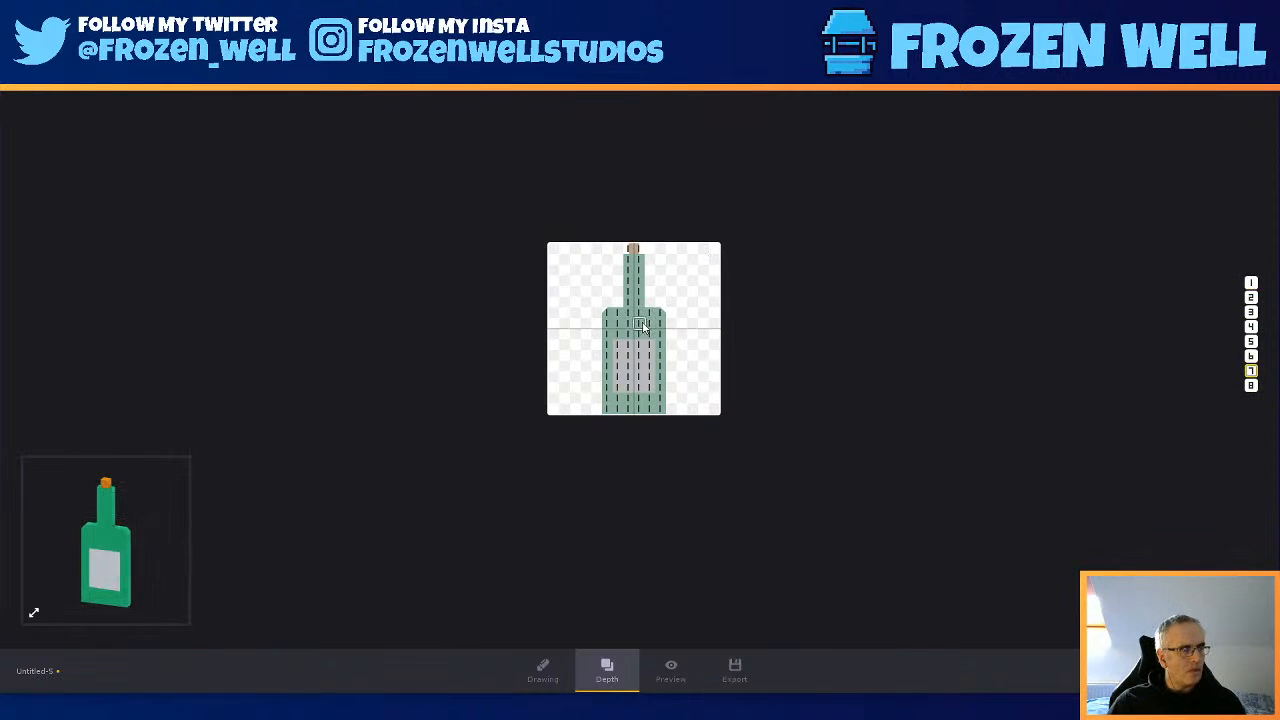
scroll(664, 320, "down", 1)
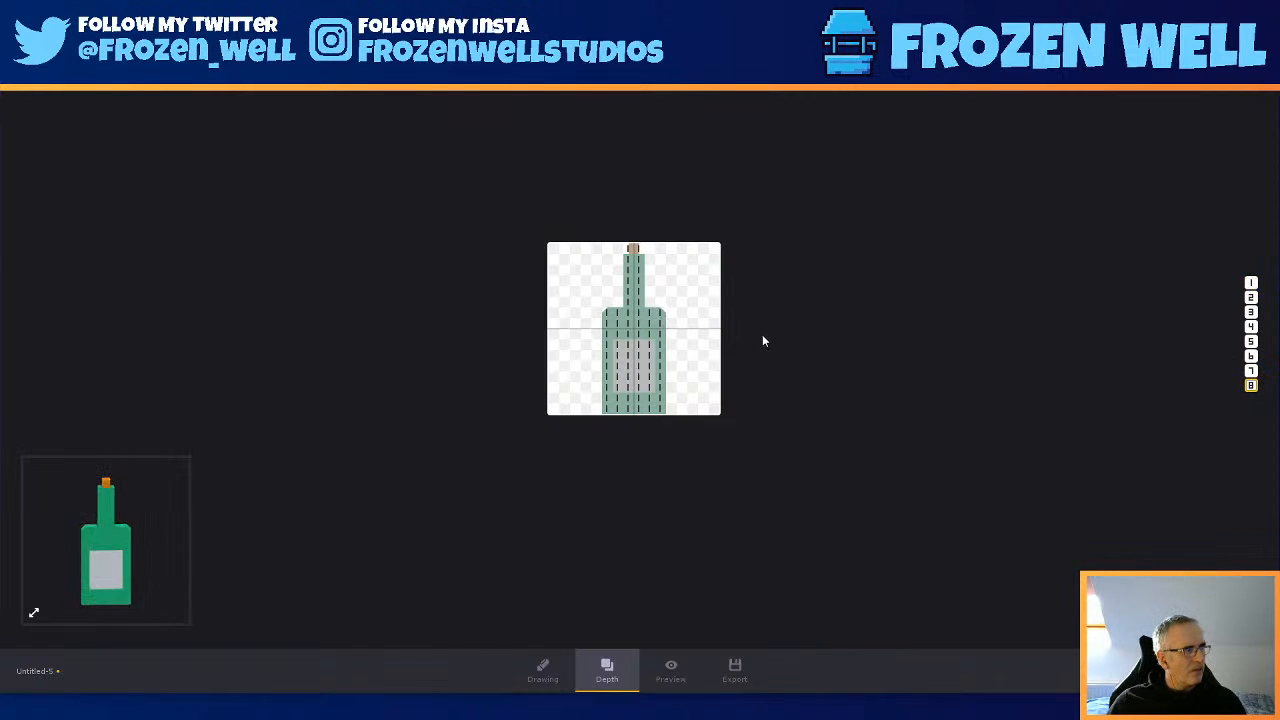
scroll(766, 328, "down", 7)
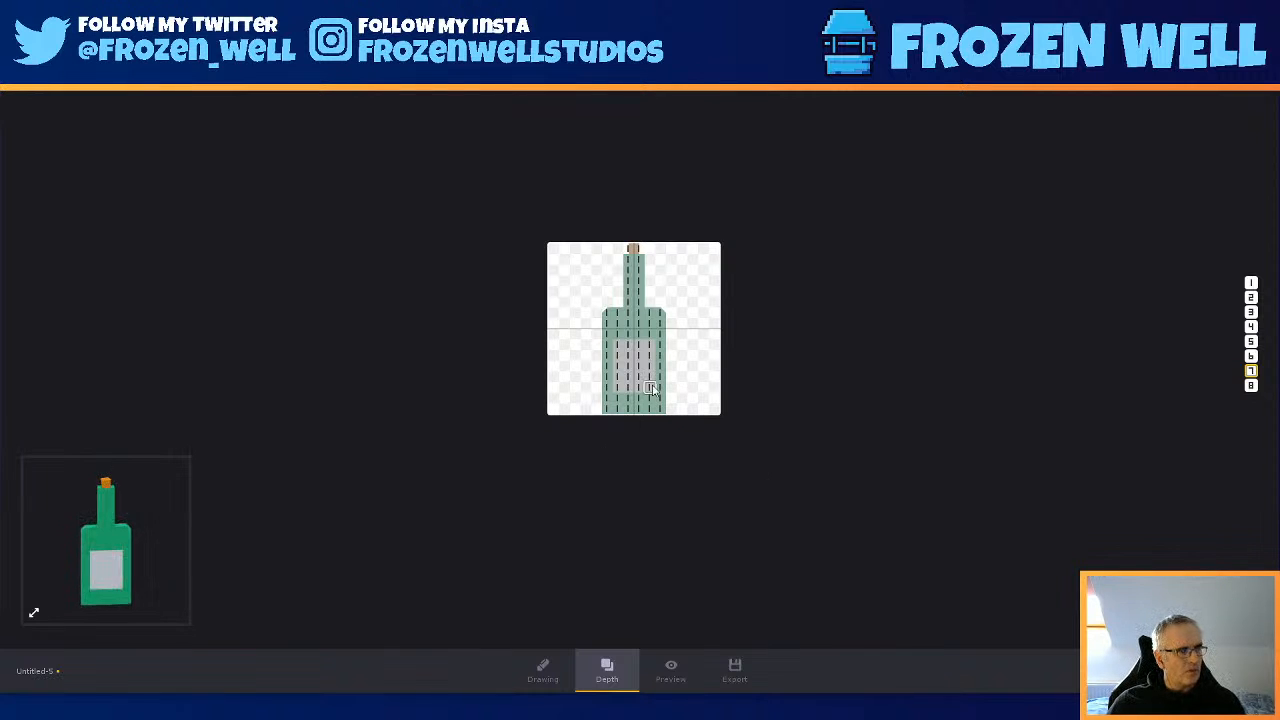
key("6")
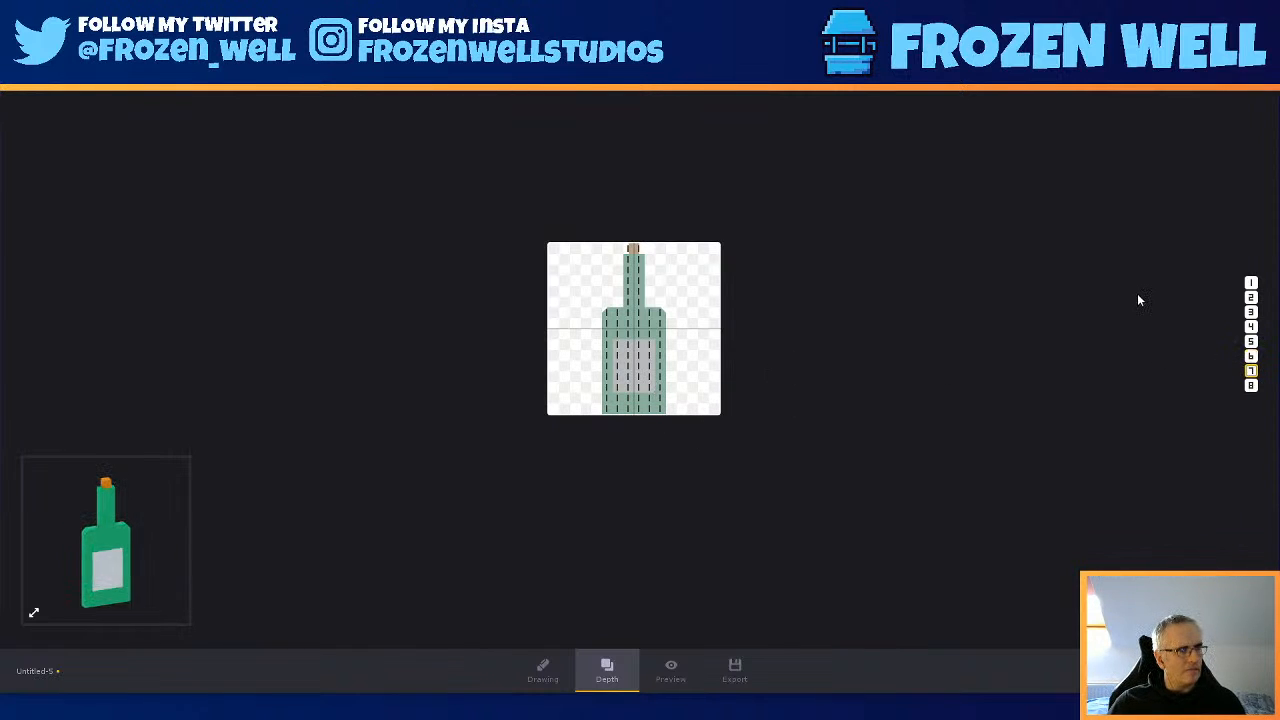
left_click(1251, 326)
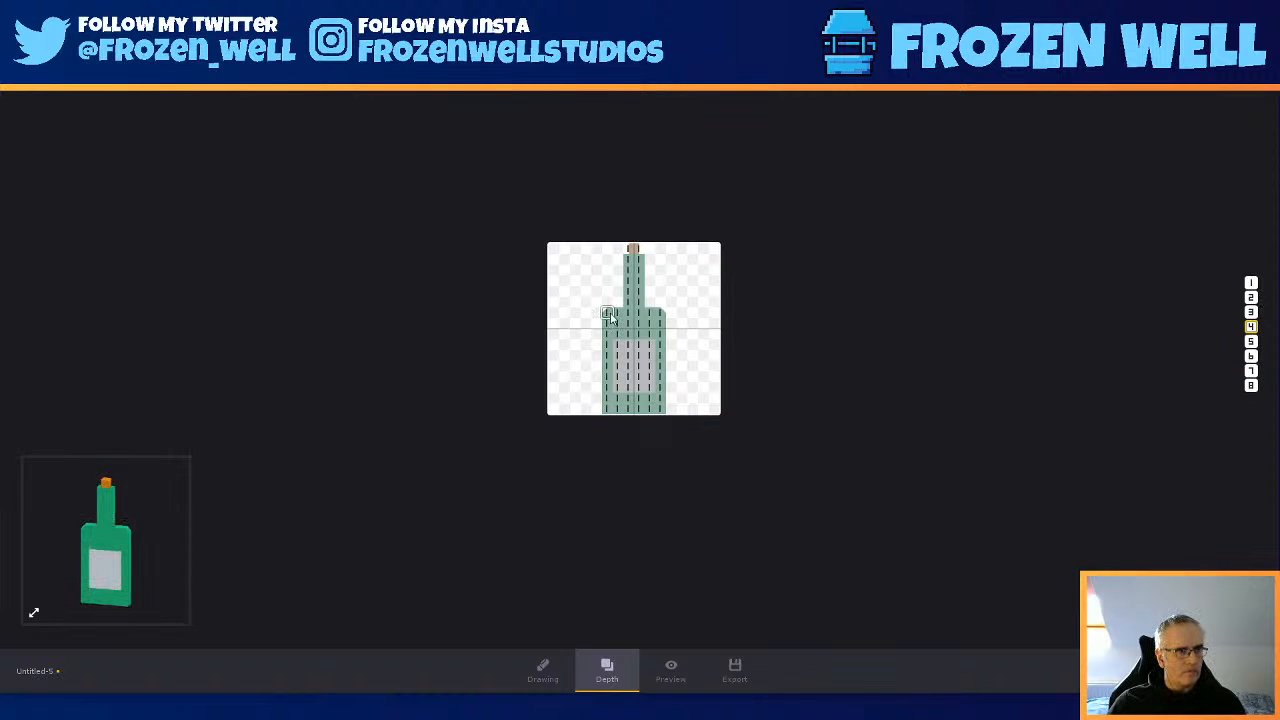
mouse_move(619, 316)
left_mouse_down()
mouse_move(660, 316)
mouse_move(662, 408)
mouse_move(606, 408)
mouse_move(612, 322)
mouse_move(640, 323)
mouse_move(648, 355)
mouse_move(651, 327)
mouse_move(651, 393)
mouse_move(638, 400)
mouse_move(614, 376)
mouse_move(628, 345)
mouse_move(622, 370)
mouse_move(640, 385)
mouse_move(628, 382)
left_mouse_up()
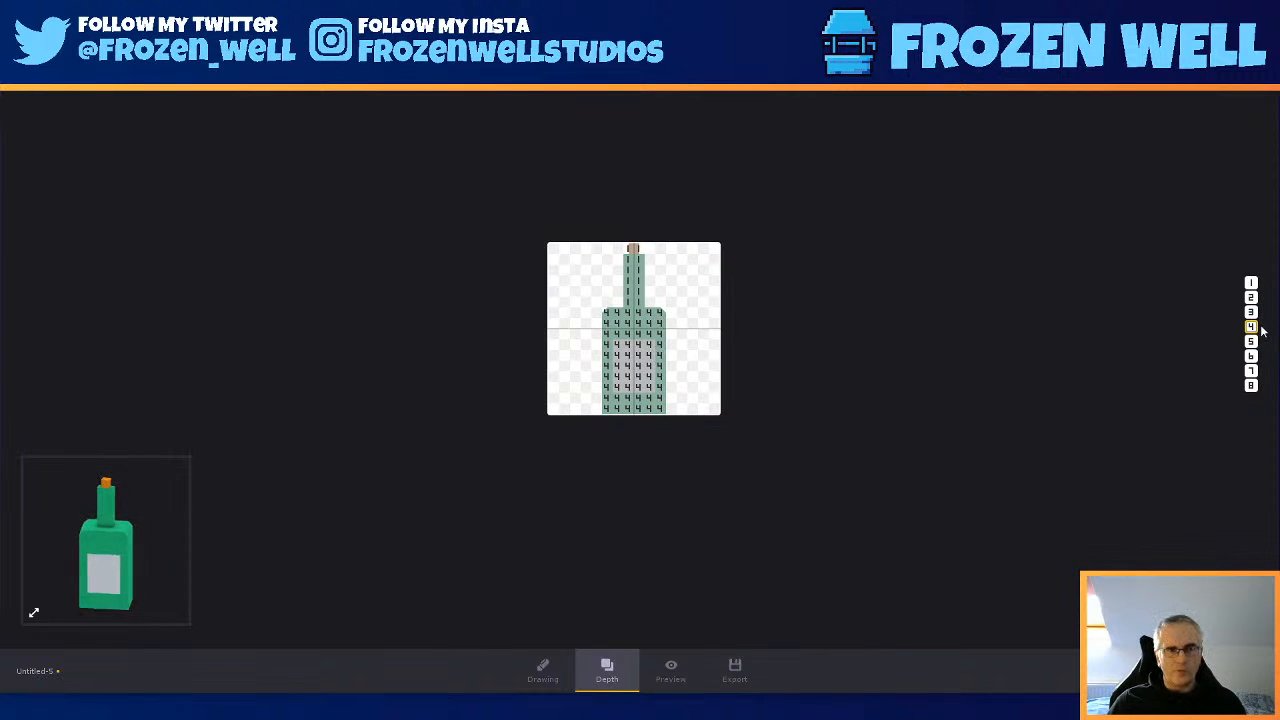
- Set the depth of the bottle's neck to 3 and show the model in the 3D preview
key("3")
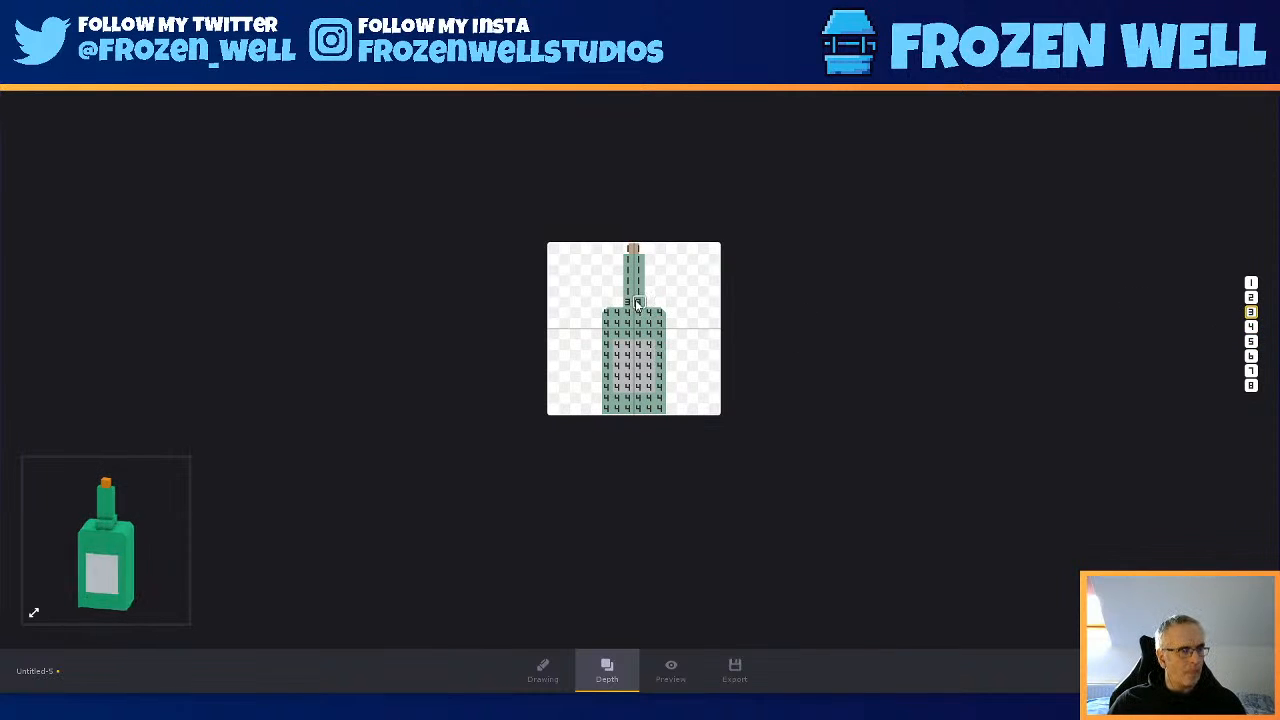
mouse_move(637, 304)
left_mouse_down()
mouse_move(629, 262)
mouse_move(628, 304)
left_mouse_up()
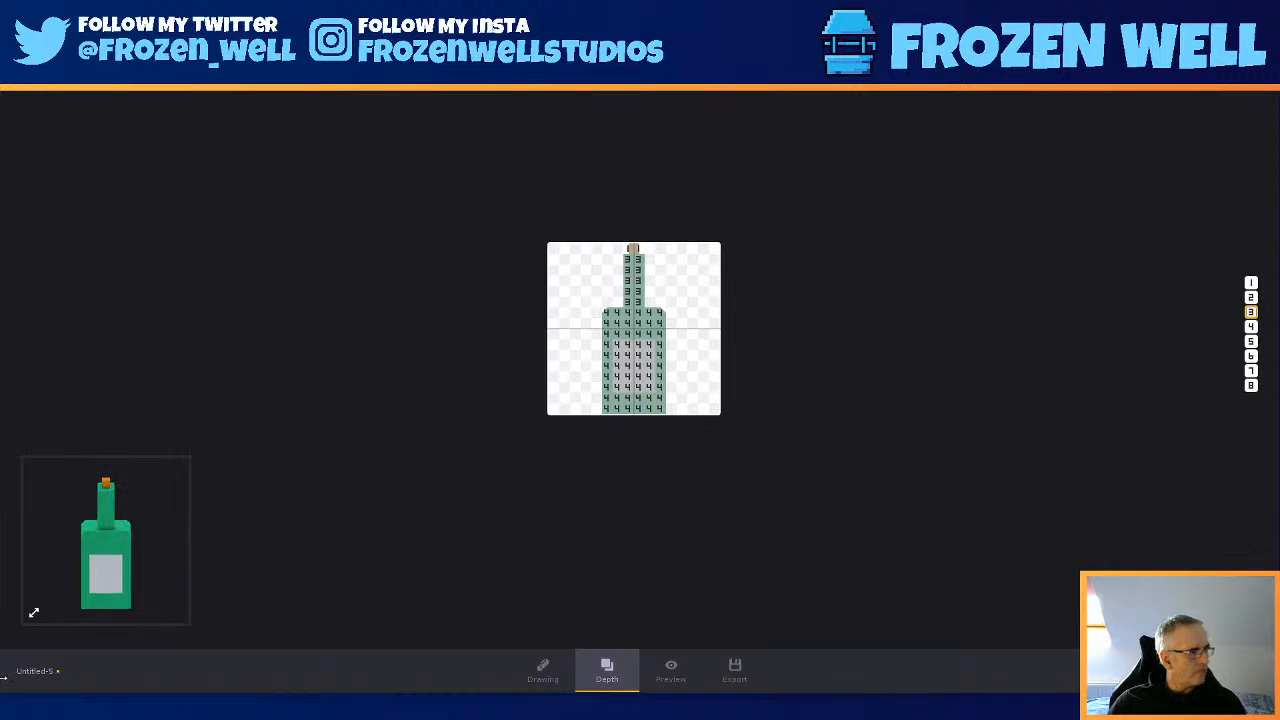
left_click(558, 680)
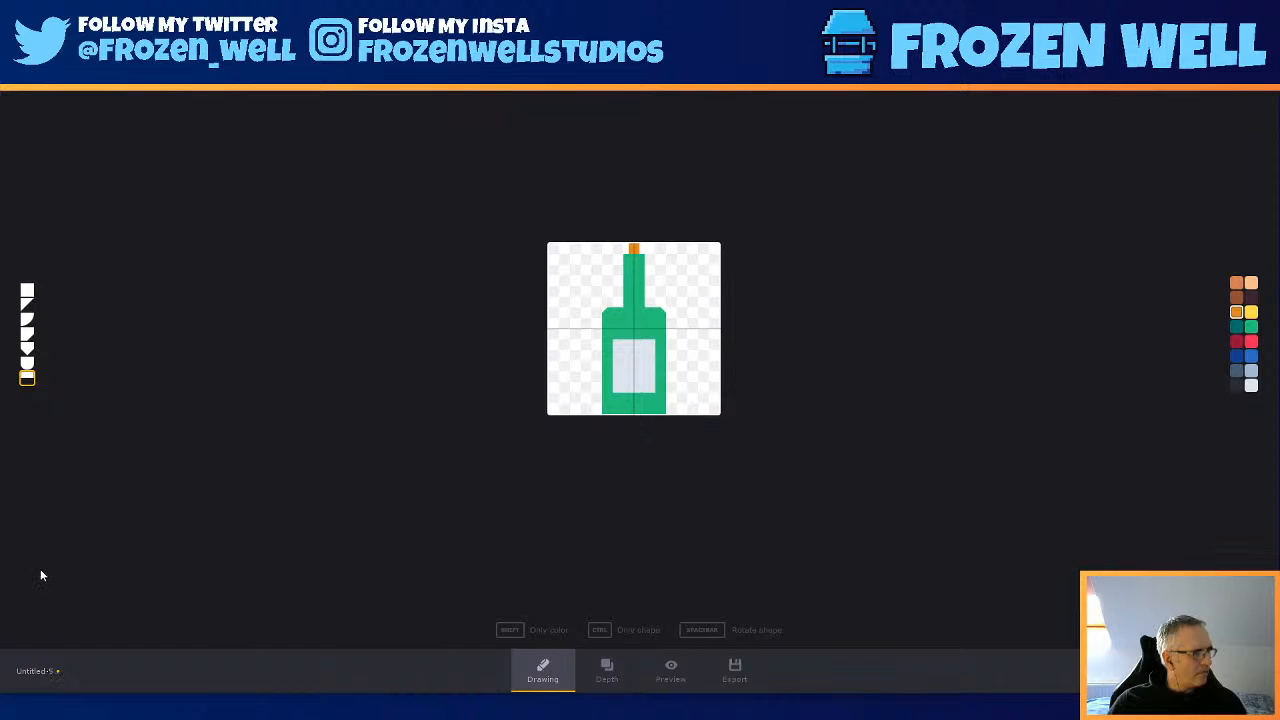
left_click(671, 672)
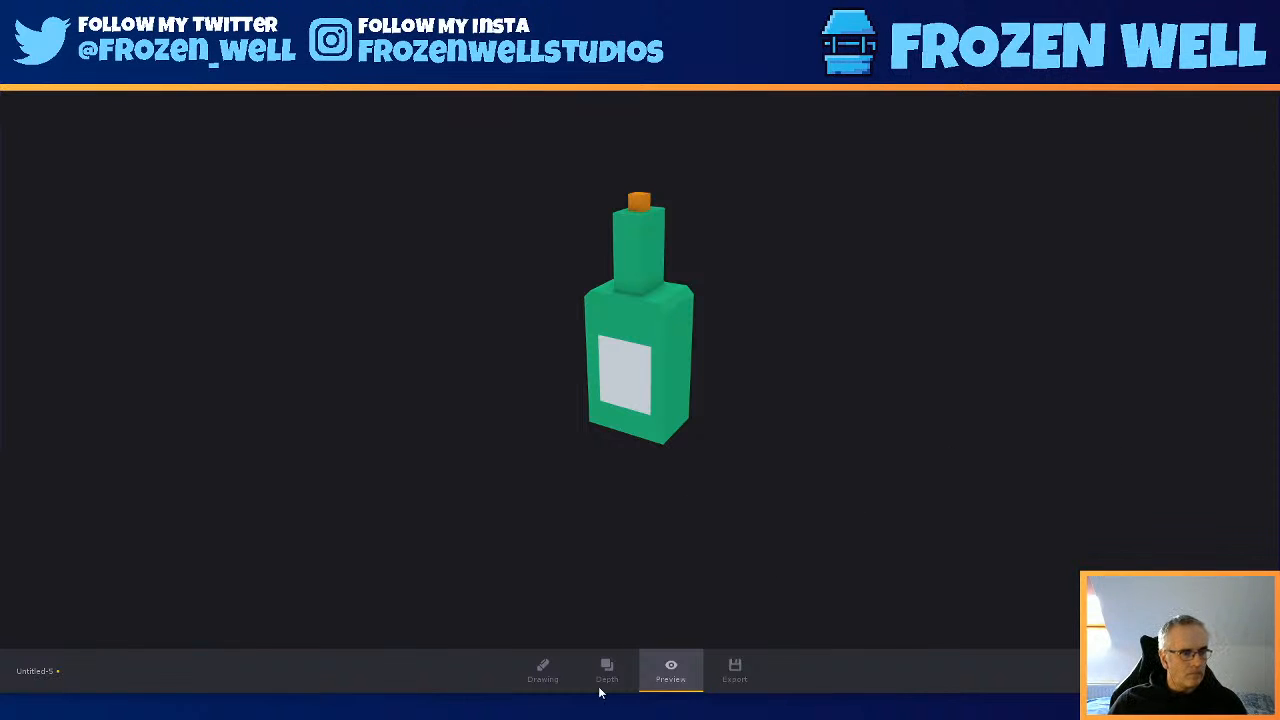
- Compare the cork's half-block shapes in the drawing with their look in the 3D preview, rotating the half-block shape
left_click(545, 672)
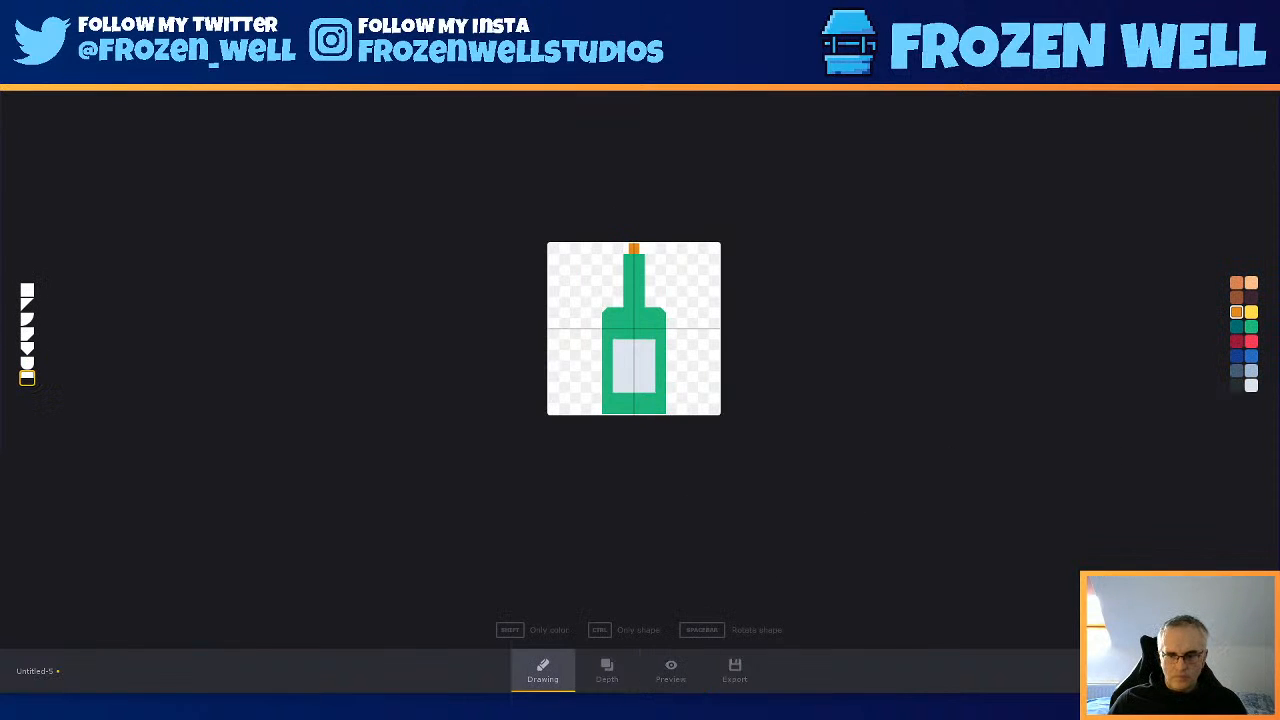
key("space")
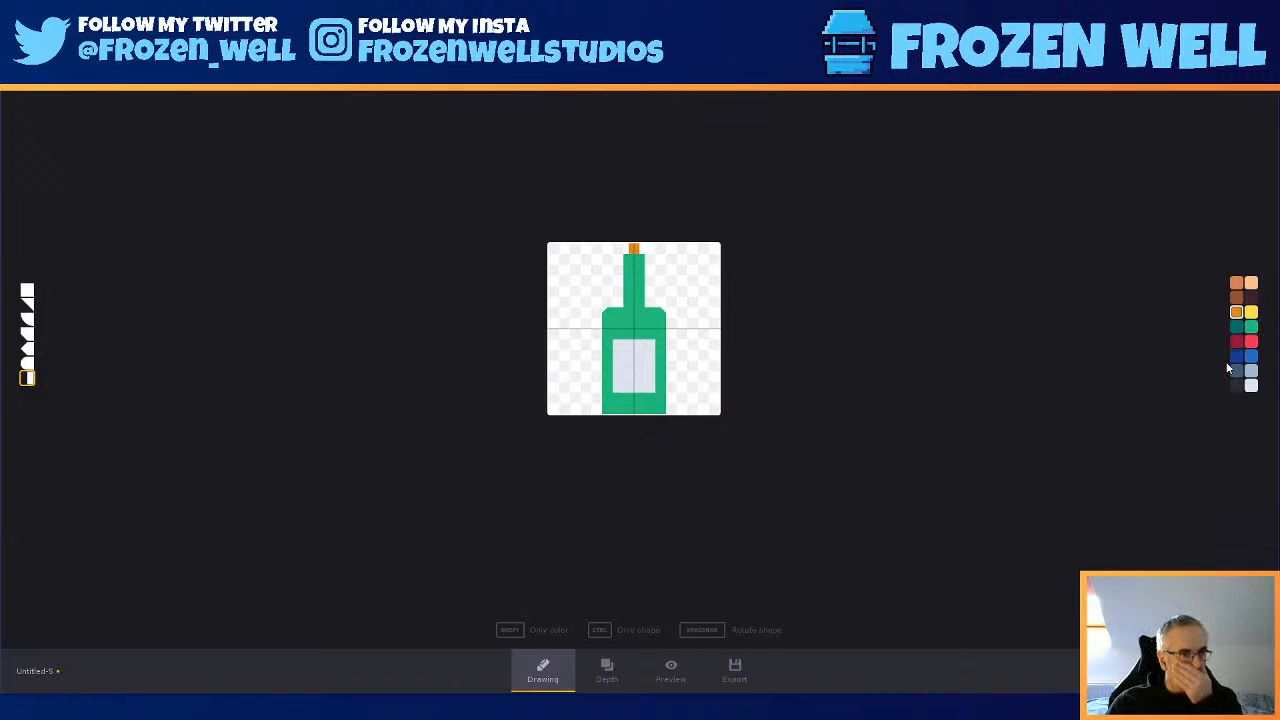
left_click(671, 668)
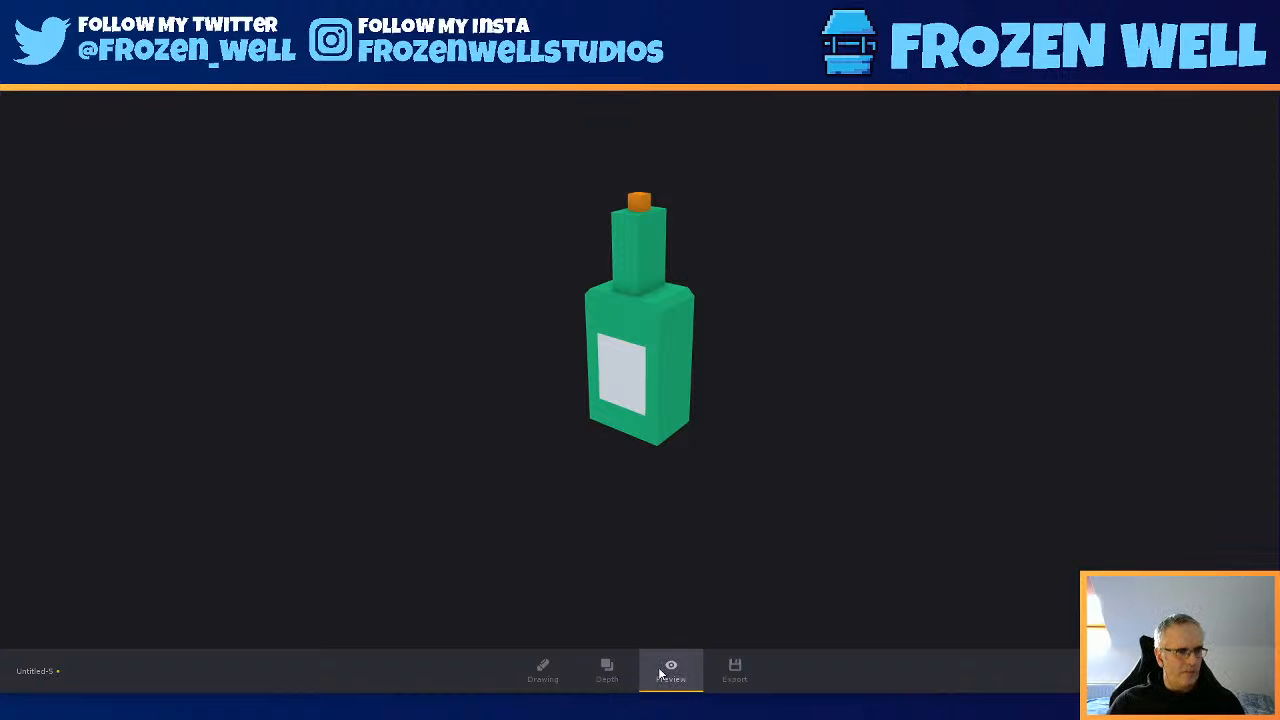
left_click(546, 678)
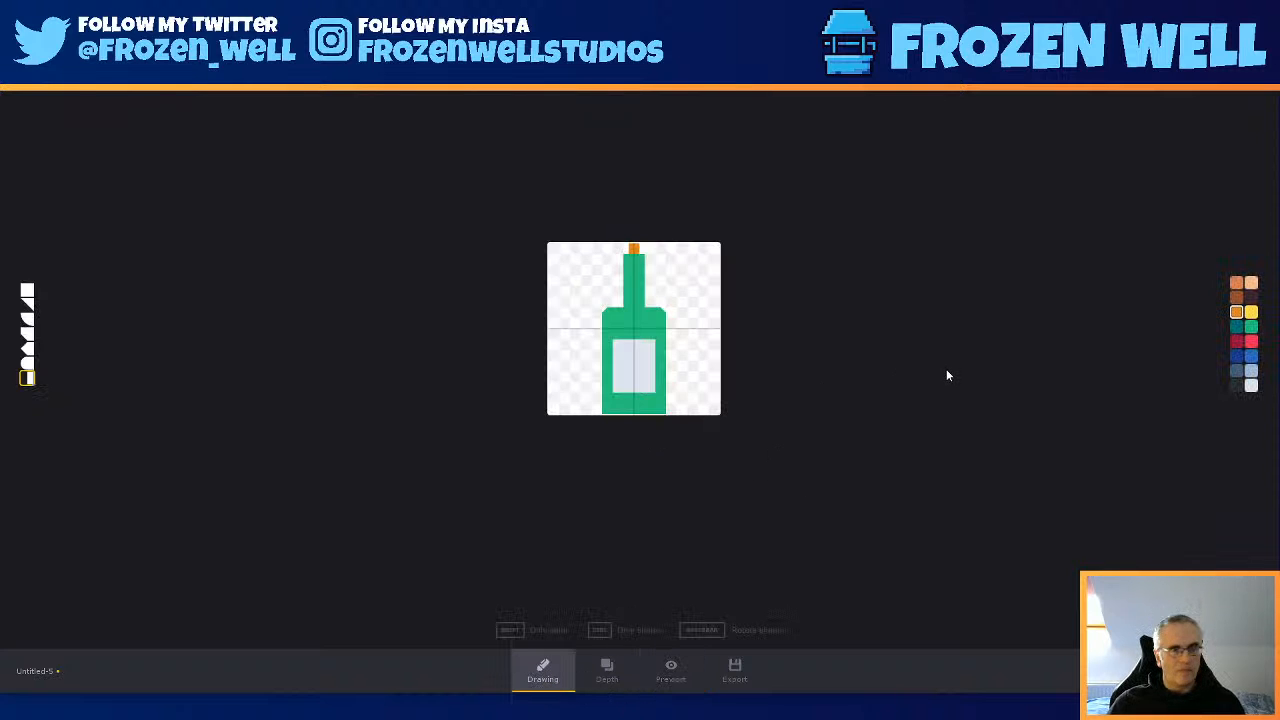
key("space")
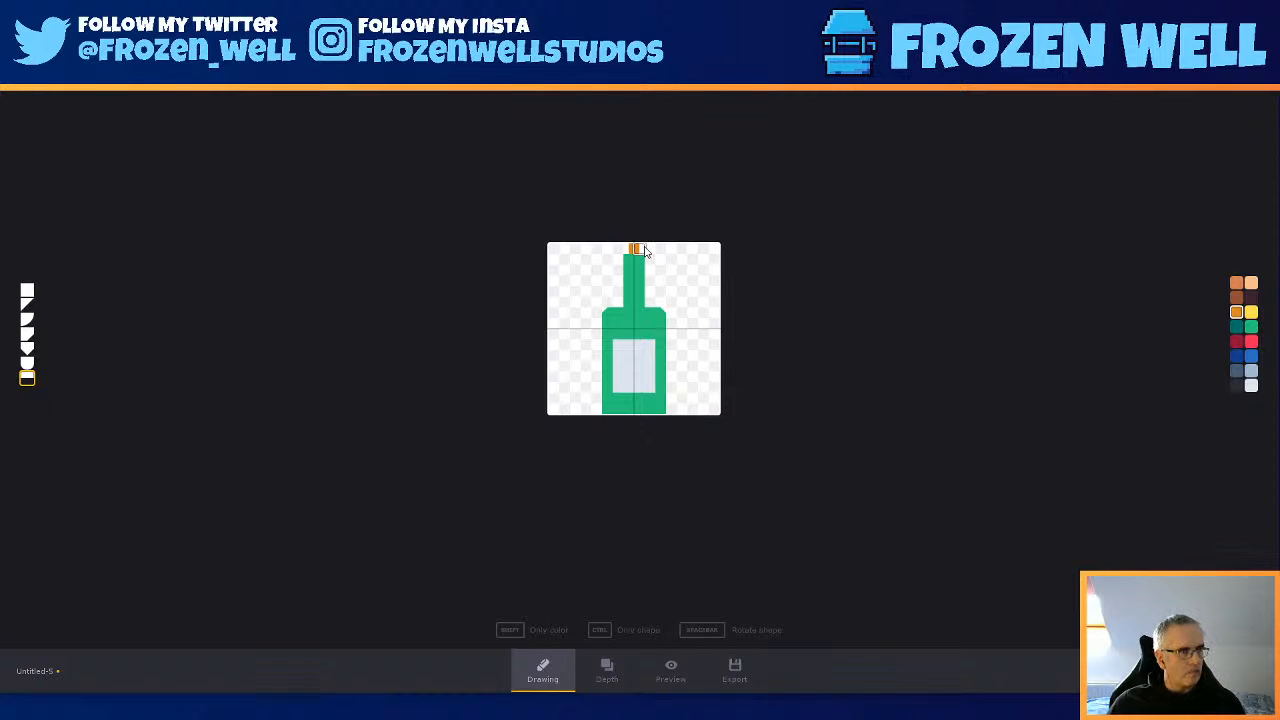
- Open the sample project bottle-potion.kenshape from the Samples folder of KenShape-1.0.0 (Windows) and preview it in 3D
left_click(19, 39)
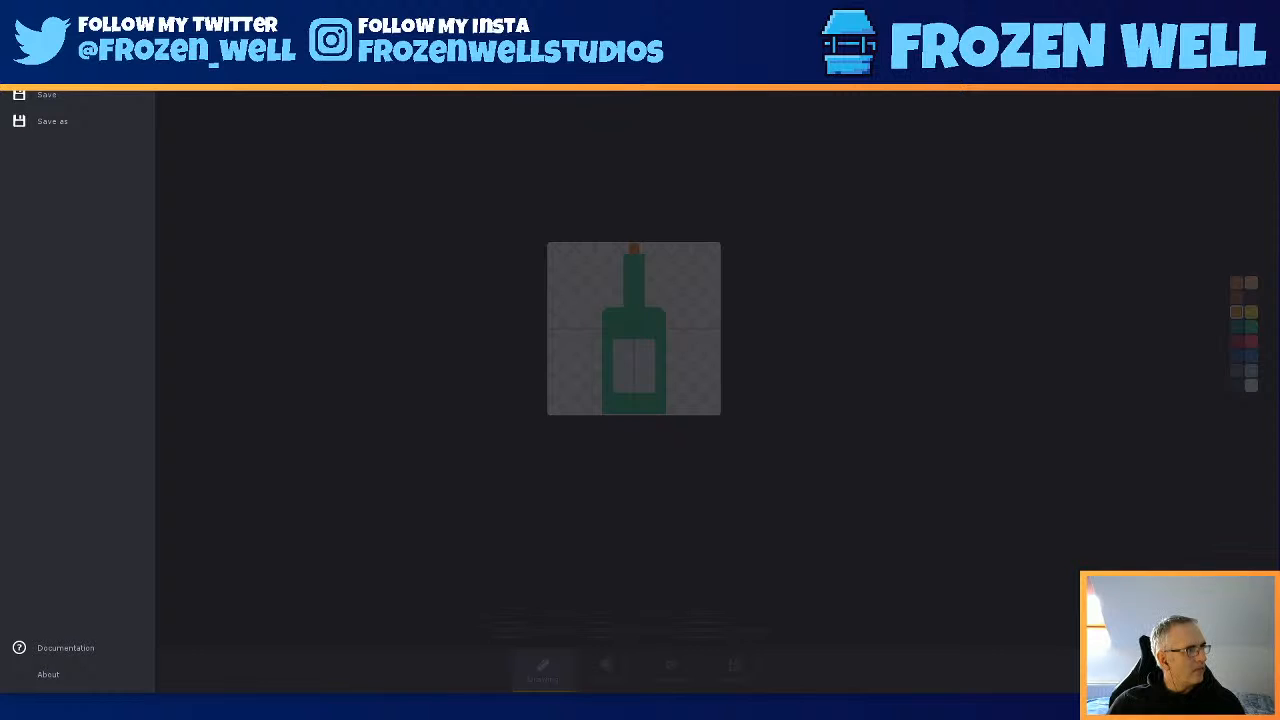
left_click(508, 124)
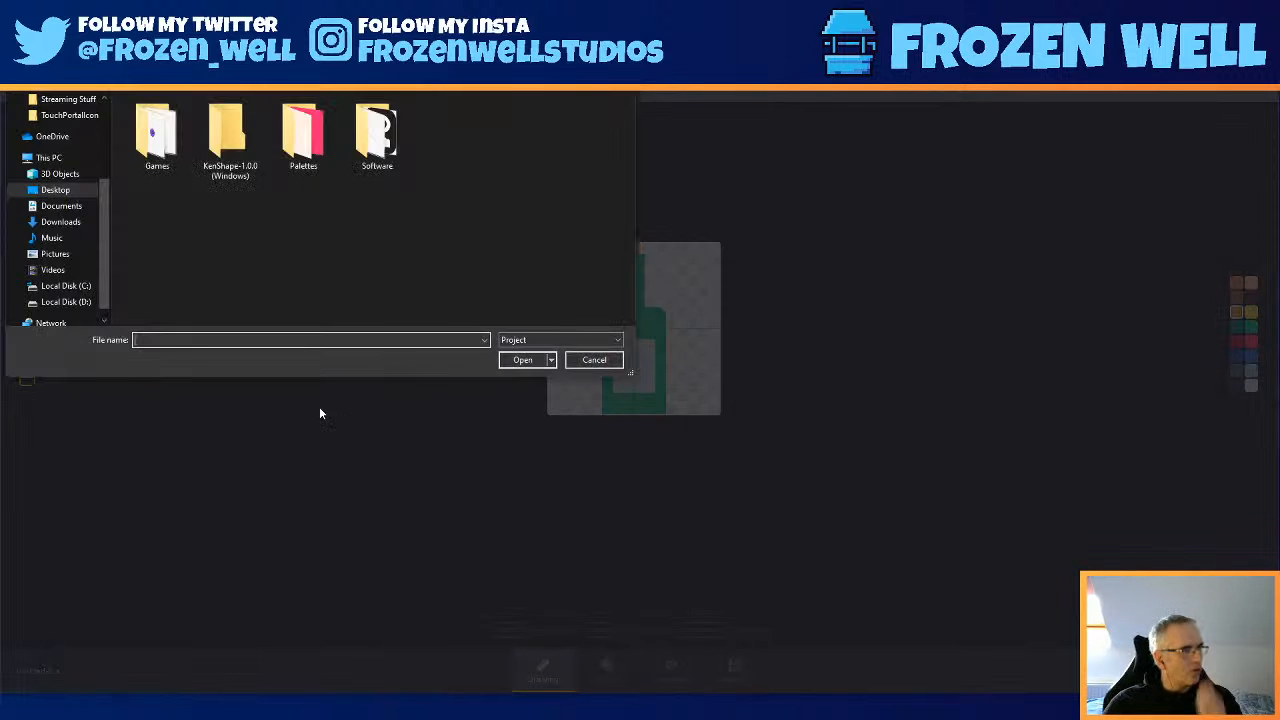
double_click(228, 150)
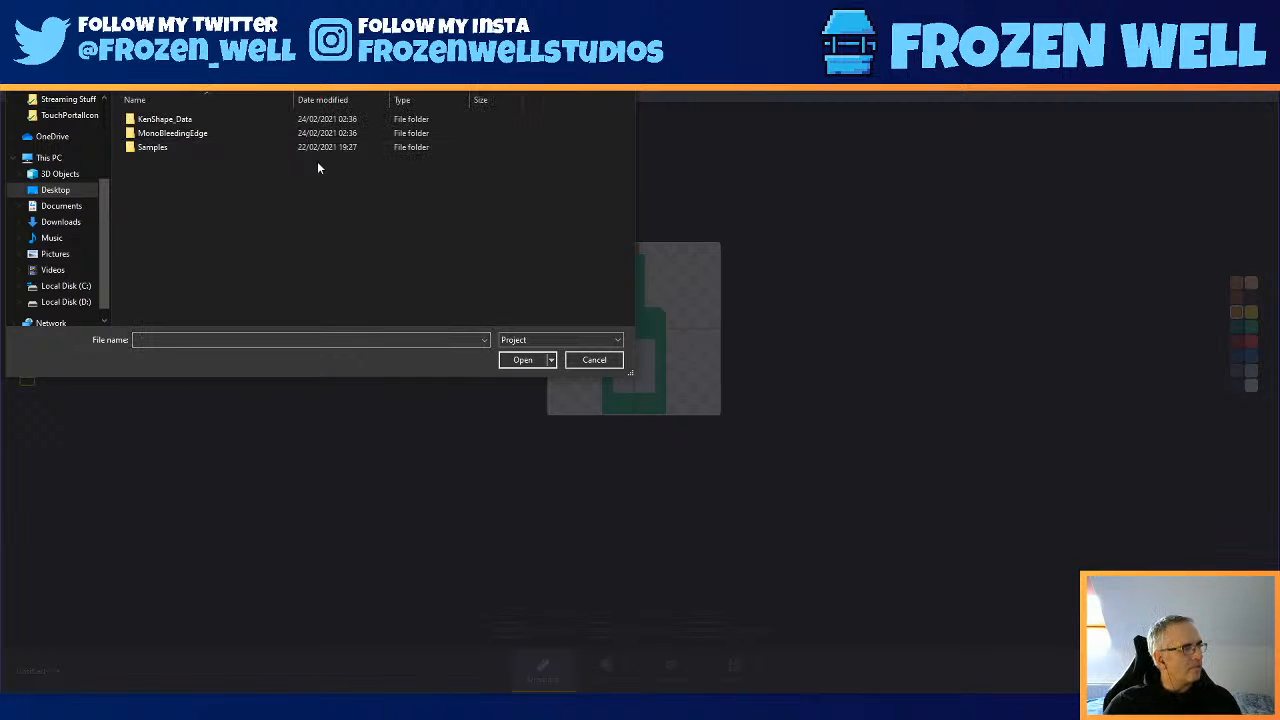
double_click(178, 142)
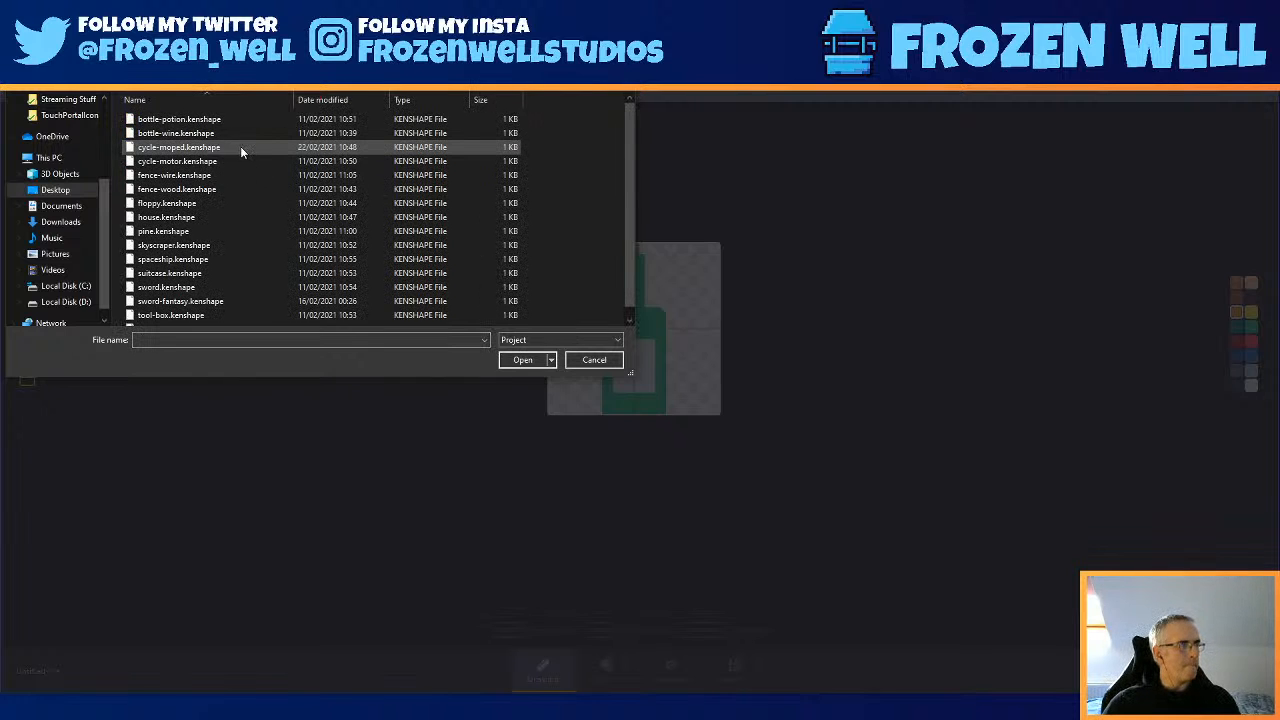
double_click(214, 121)
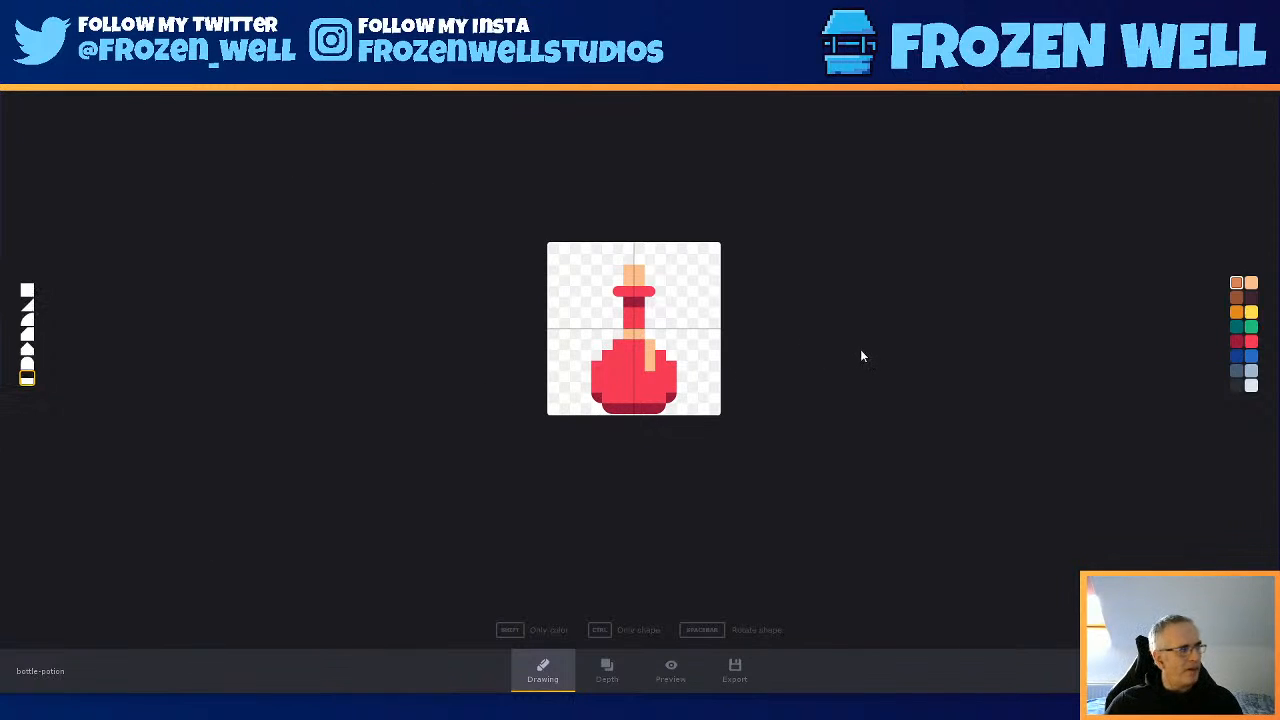
left_click(672, 668)
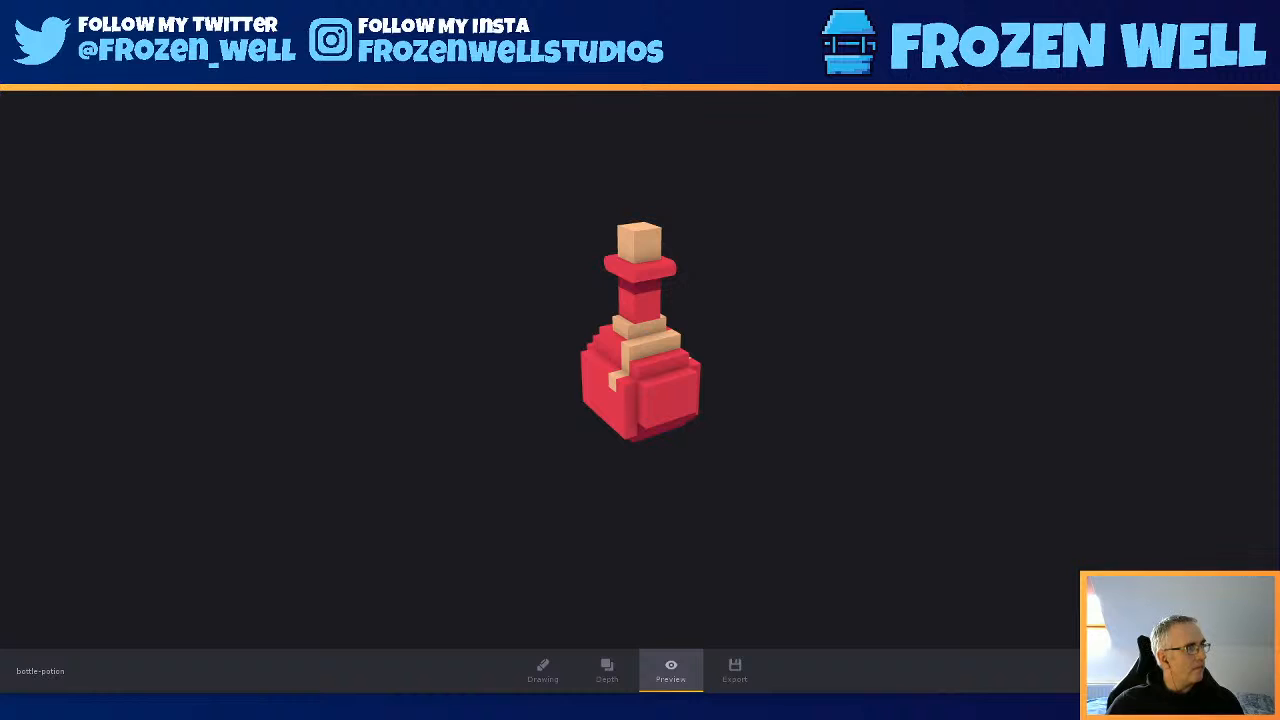
- Open the sample project cycle-motor.kenshape and examine the motorcycle from several sides in the 3D preview
left_click(19, 38)
left_click(45, 67)
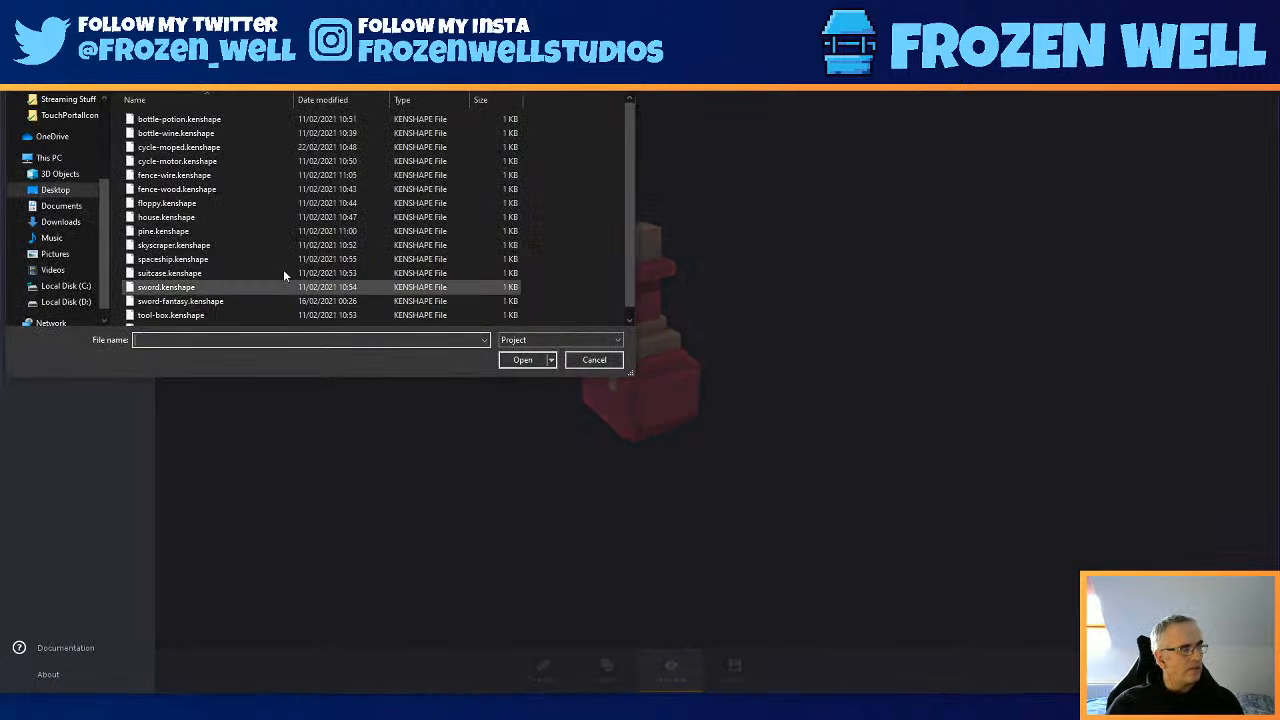
double_click(189, 162)
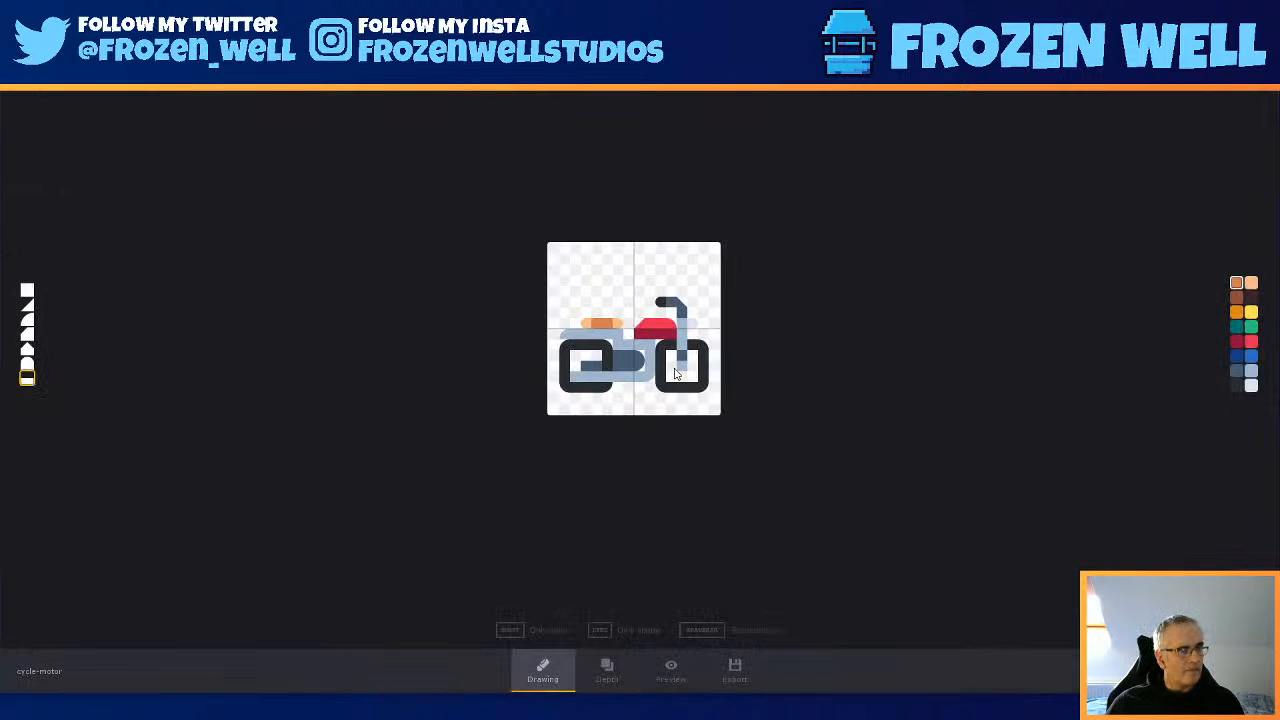
left_click(693, 677)
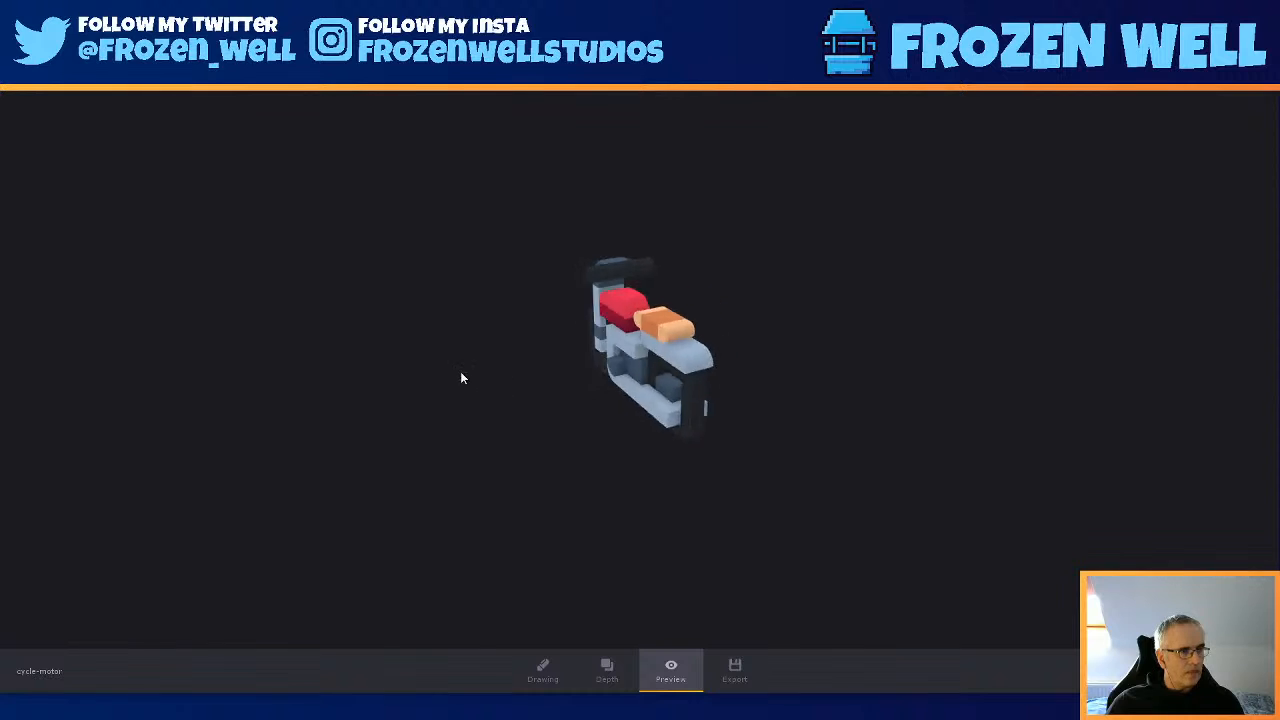
left_click_drag(461, 378, 670, 365)
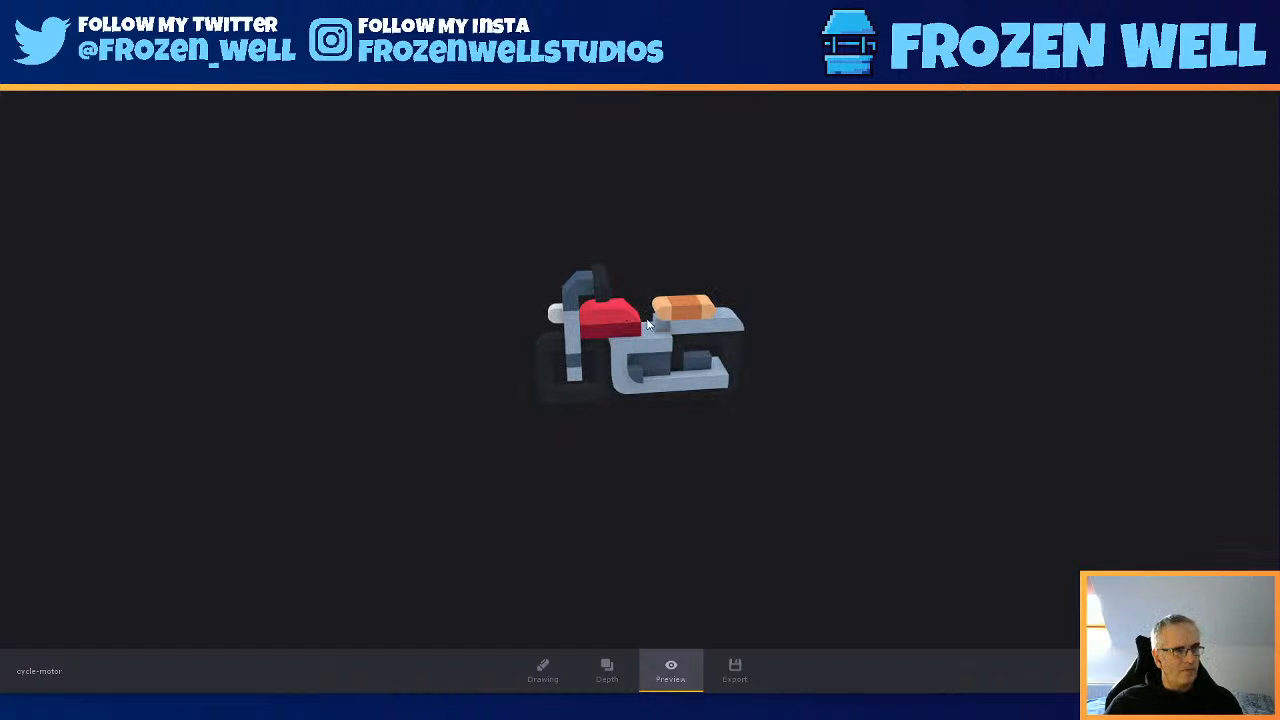
- Open the sample project suitcase.kenshape and examine the suitcase in the 3D preview
left_click(545, 673)
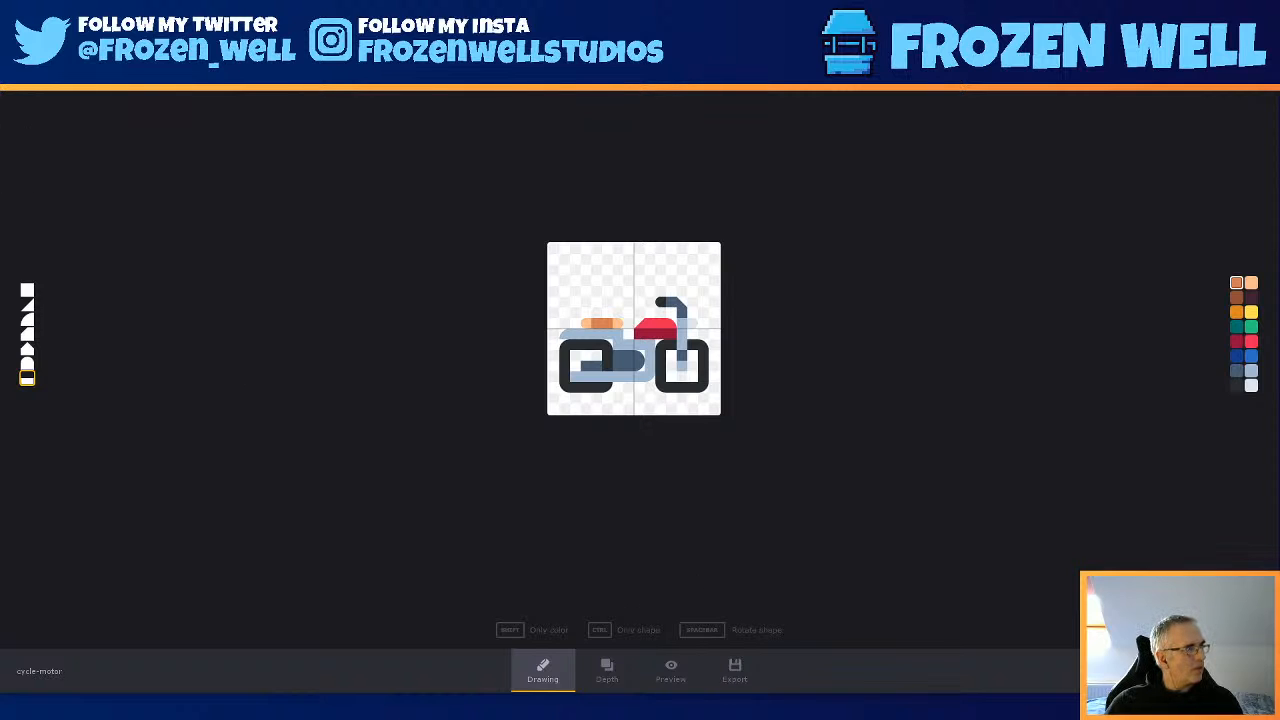
key("Escape")
left_click(45, 67)
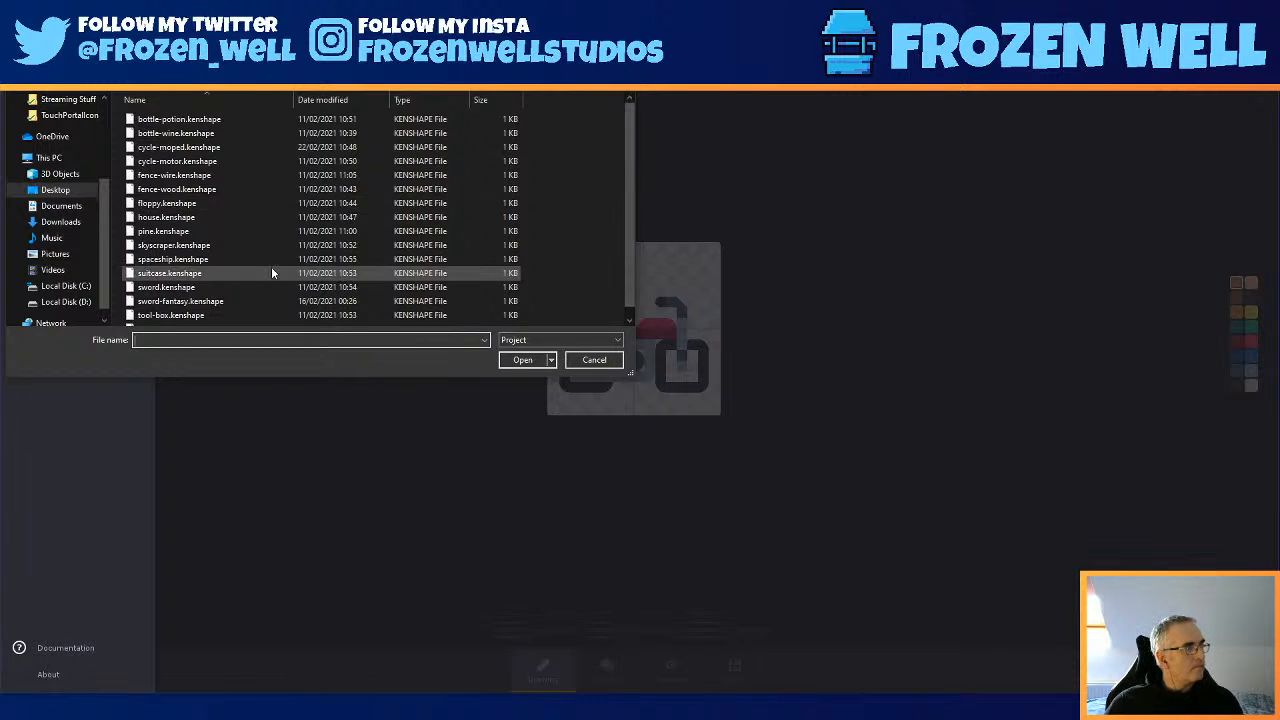
double_click(204, 274)
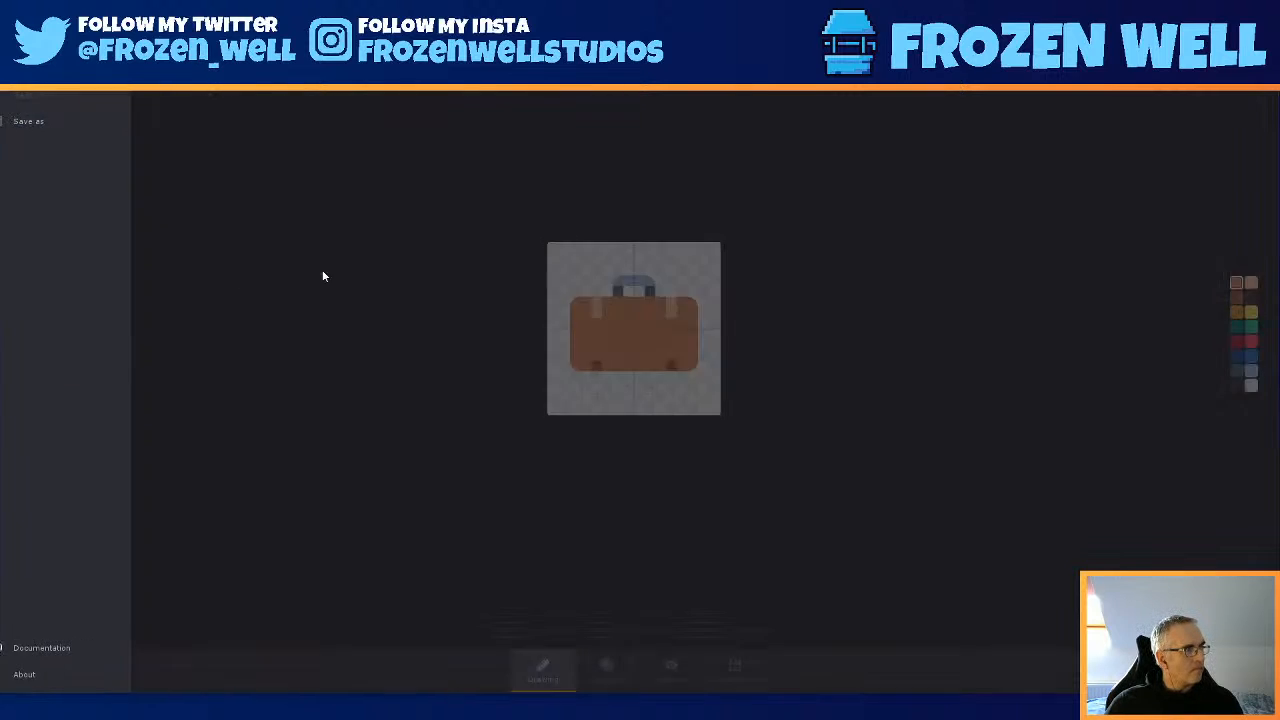
left_click(683, 679)
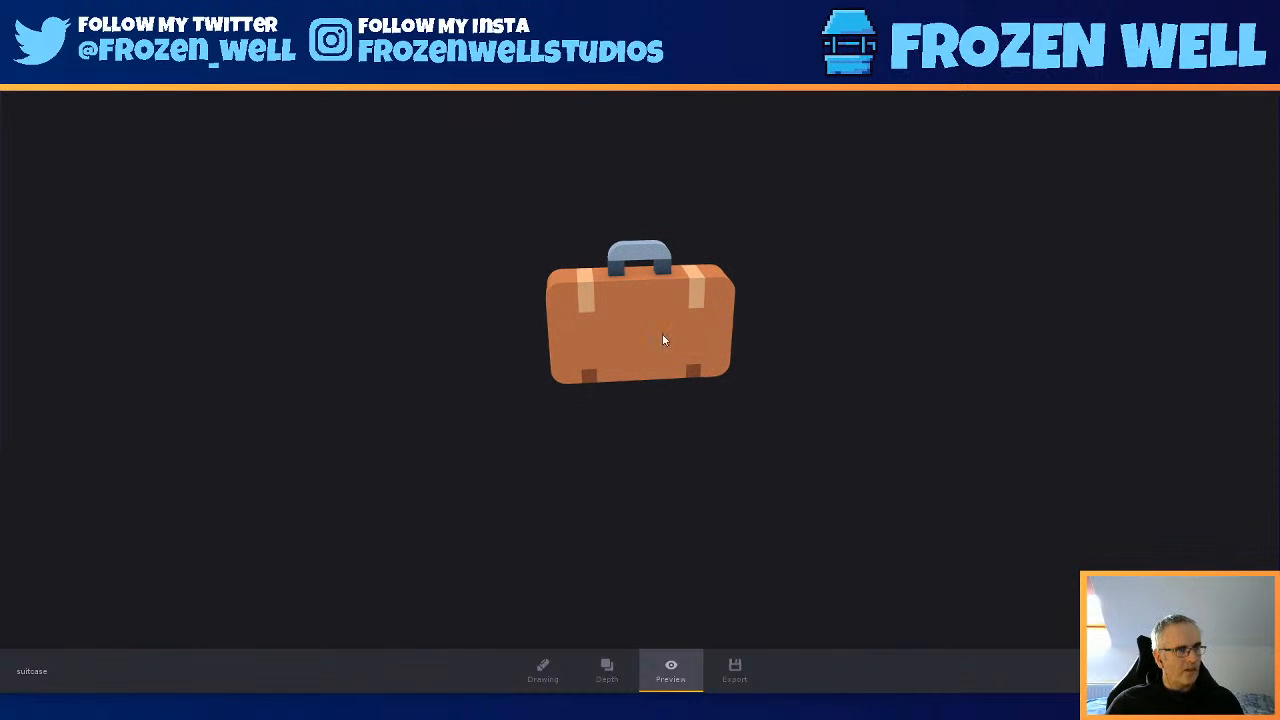
- Return to the suitcase drawing and create a new 32×32 model
left_click(543, 668)
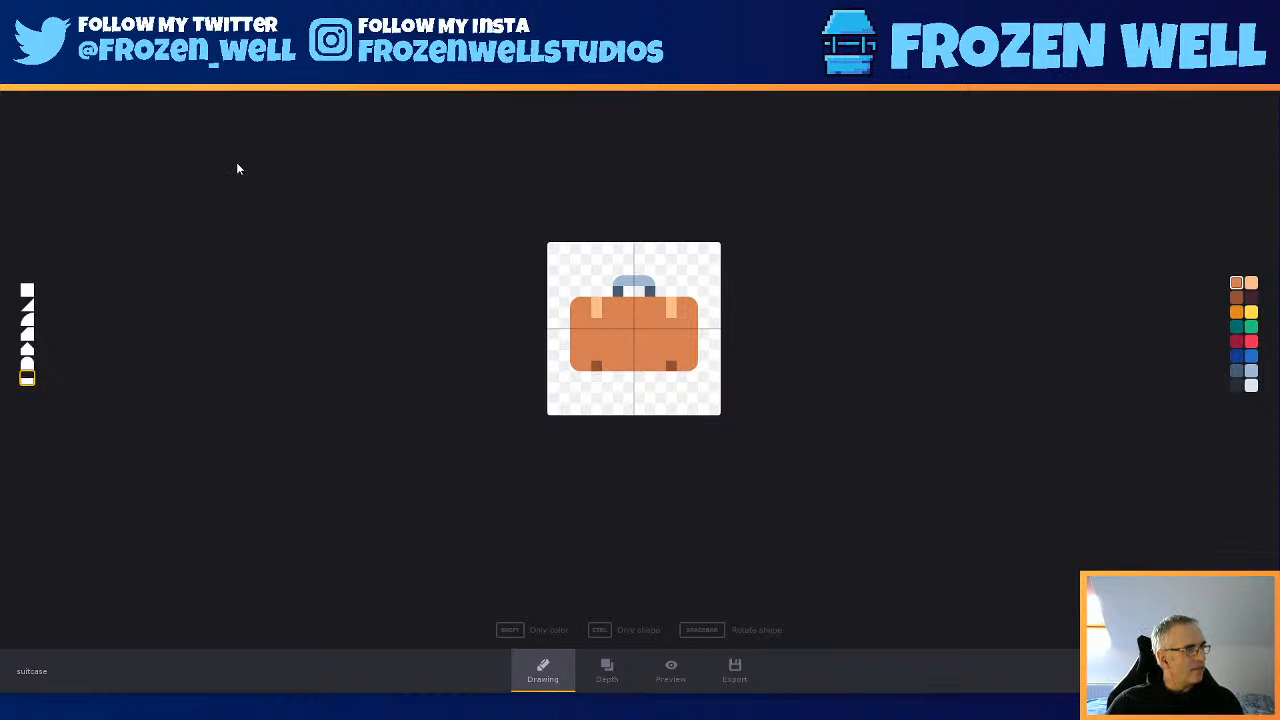
key("space")
left_click(19, 14)
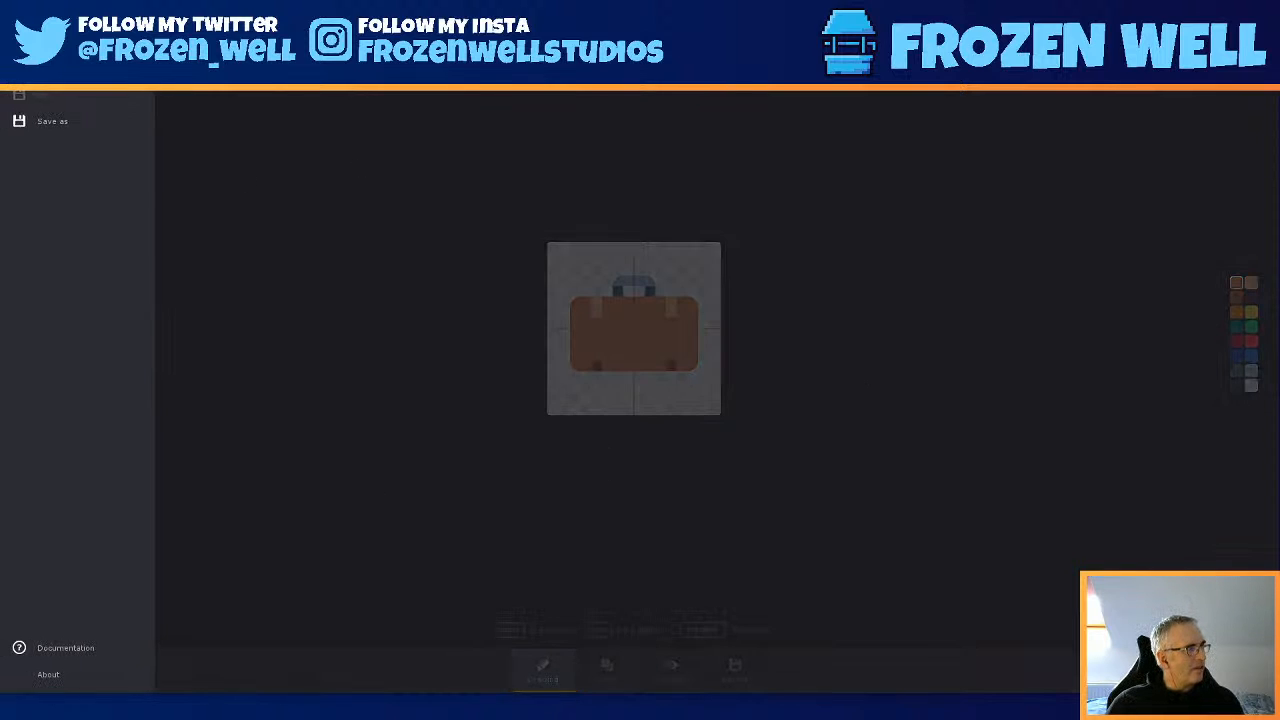
left_click(46, 40)
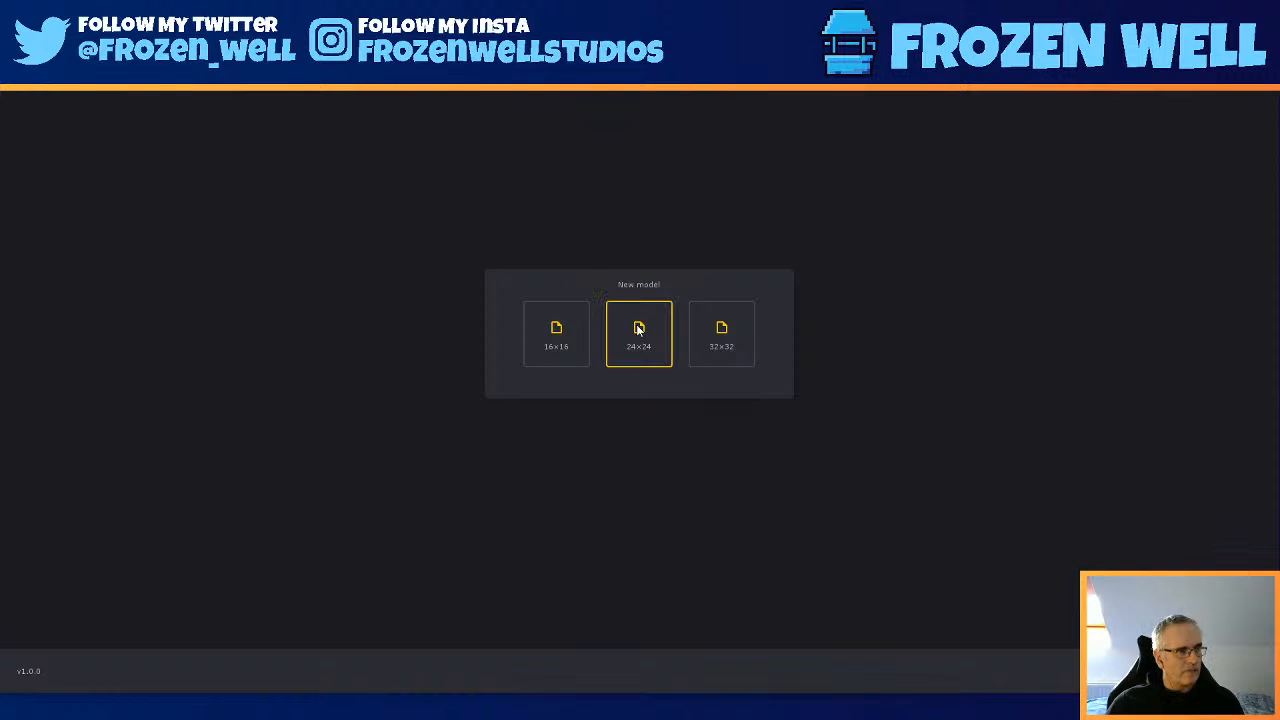
left_click(721, 341)
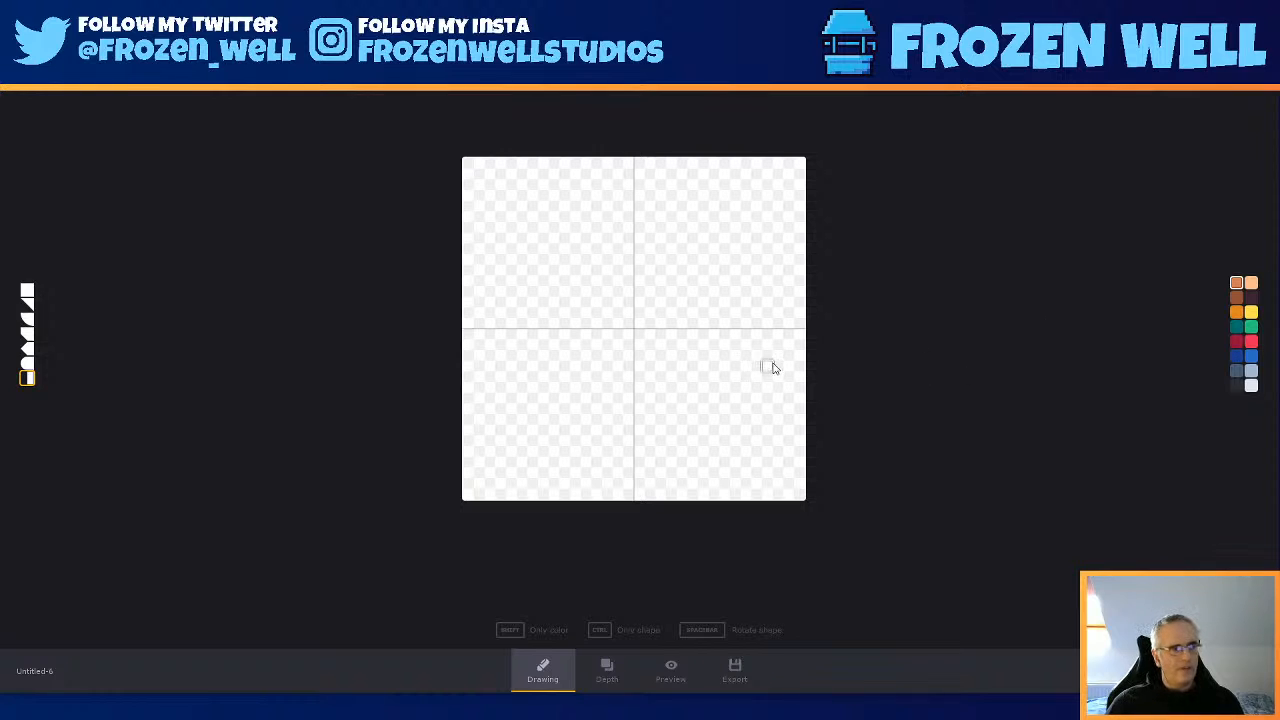
left_click(1238, 386)
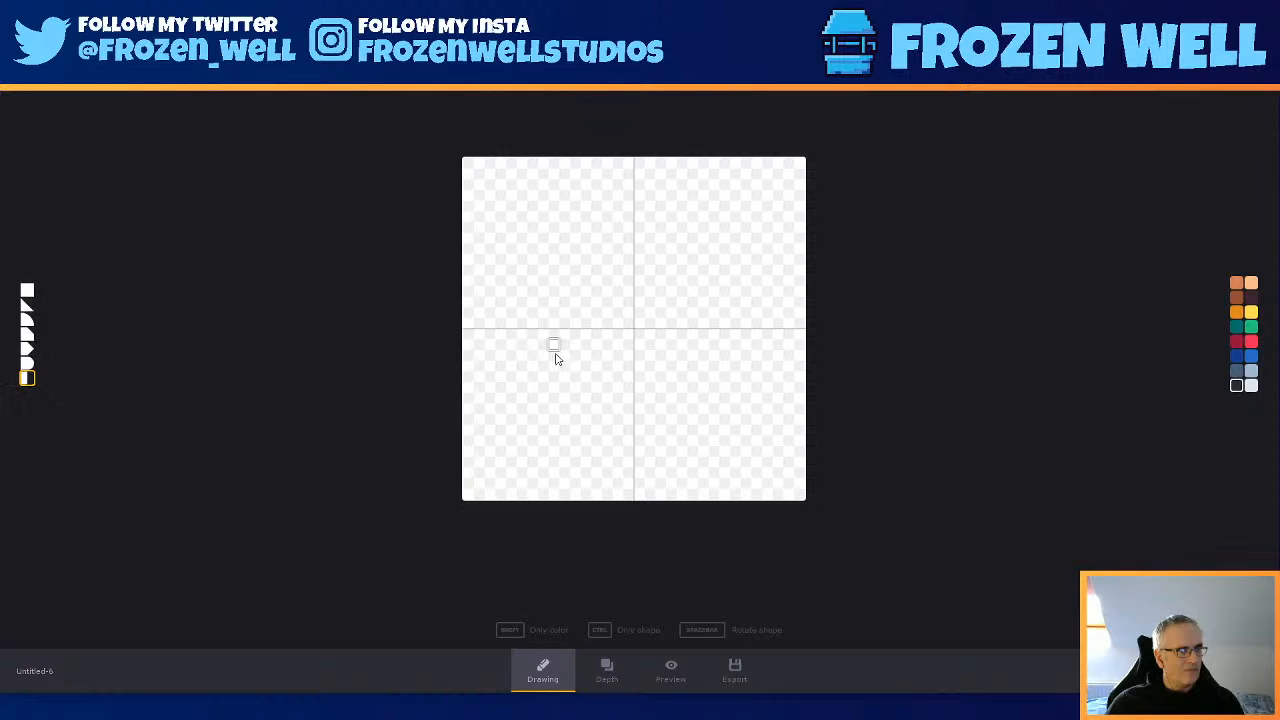
left_click(1237, 342)
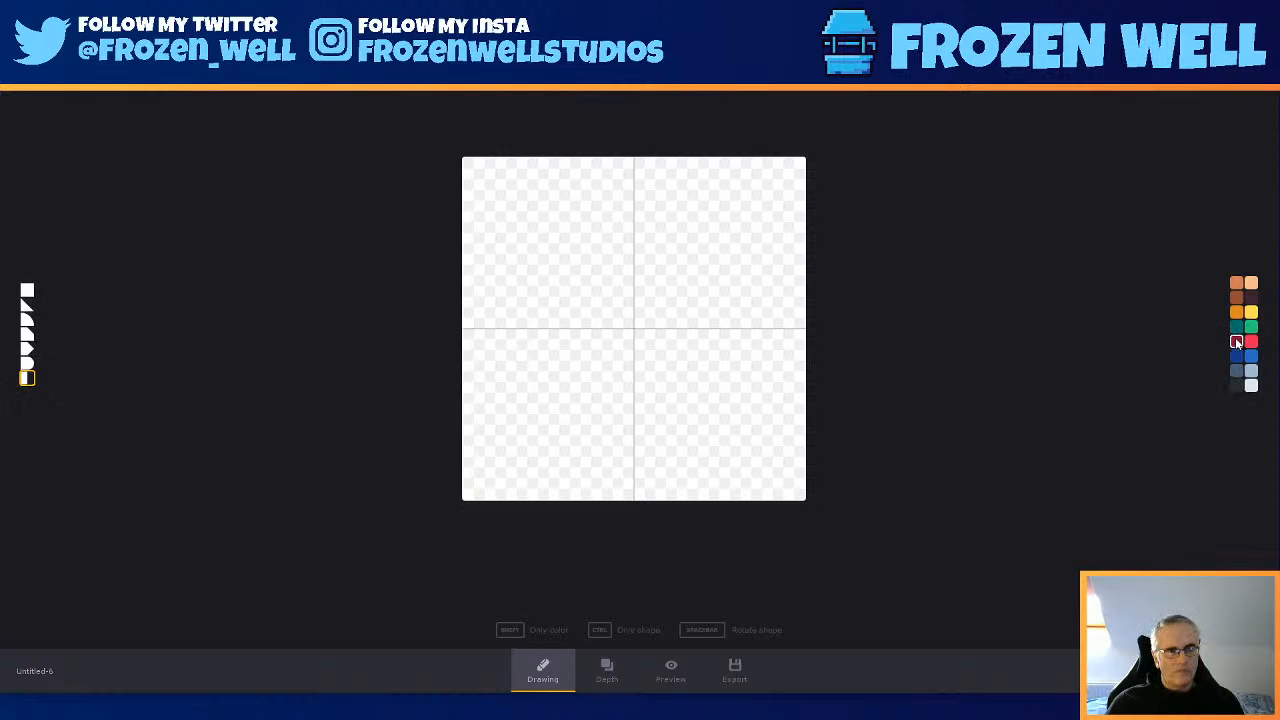
left_click(1250, 342)
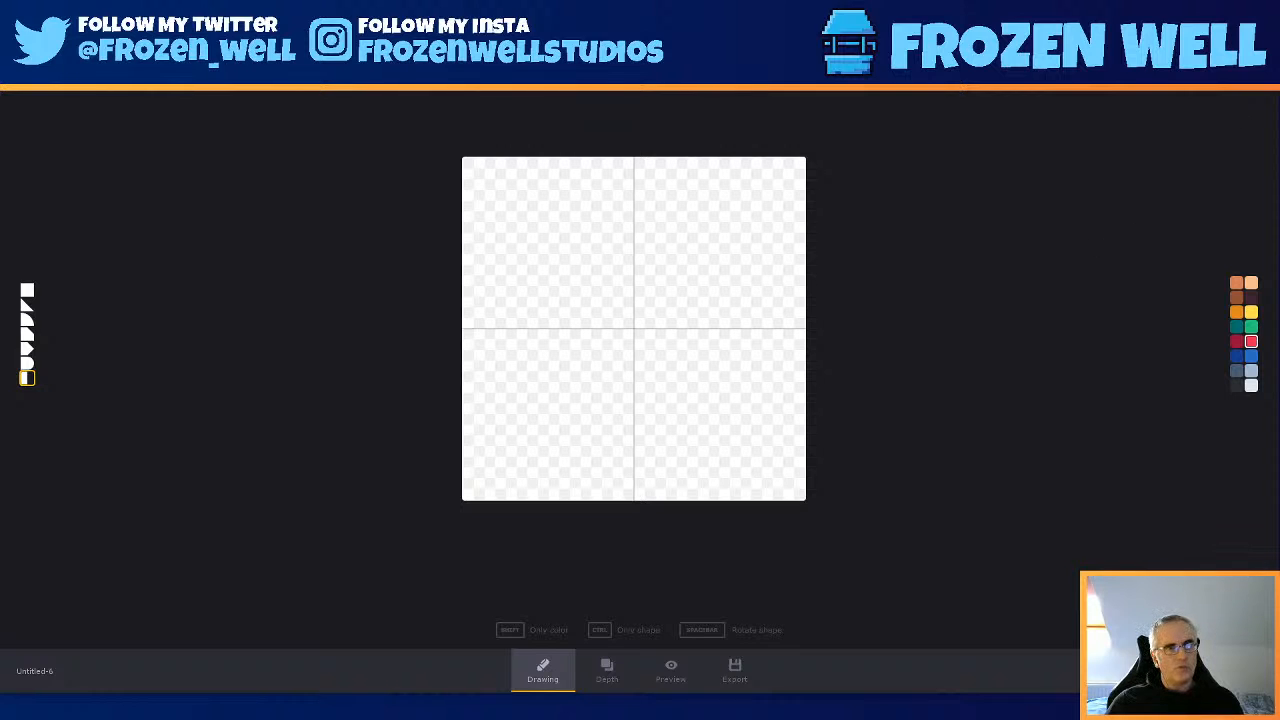
- Try the pico-8-1x colour palette and replace it with the endesga-16-1x palette
key("ctrl+o")
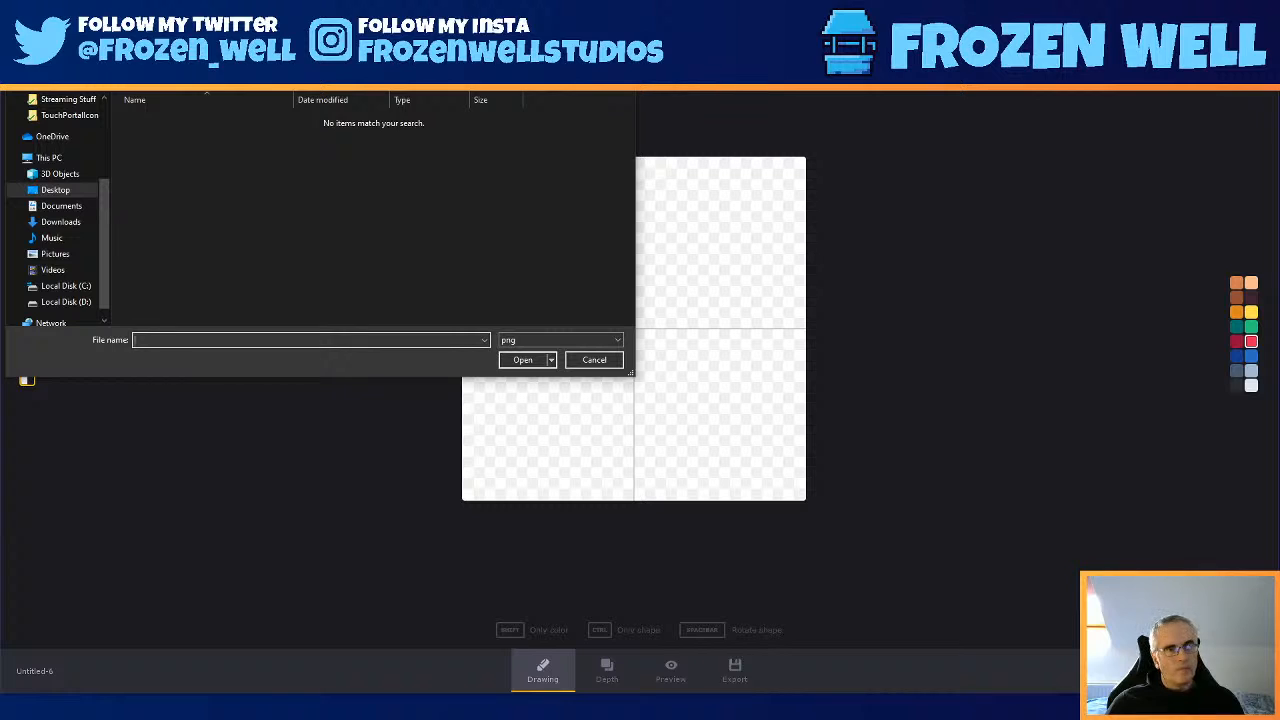
double_click(303, 135)
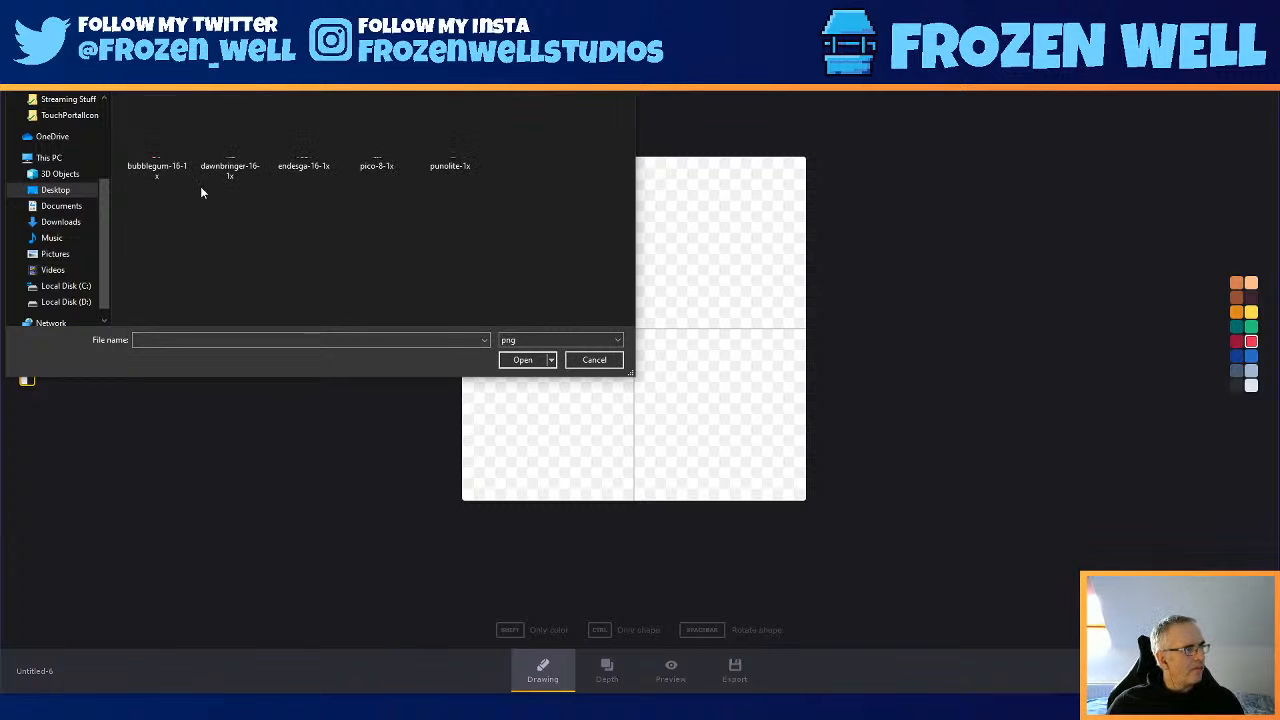
double_click(379, 152)
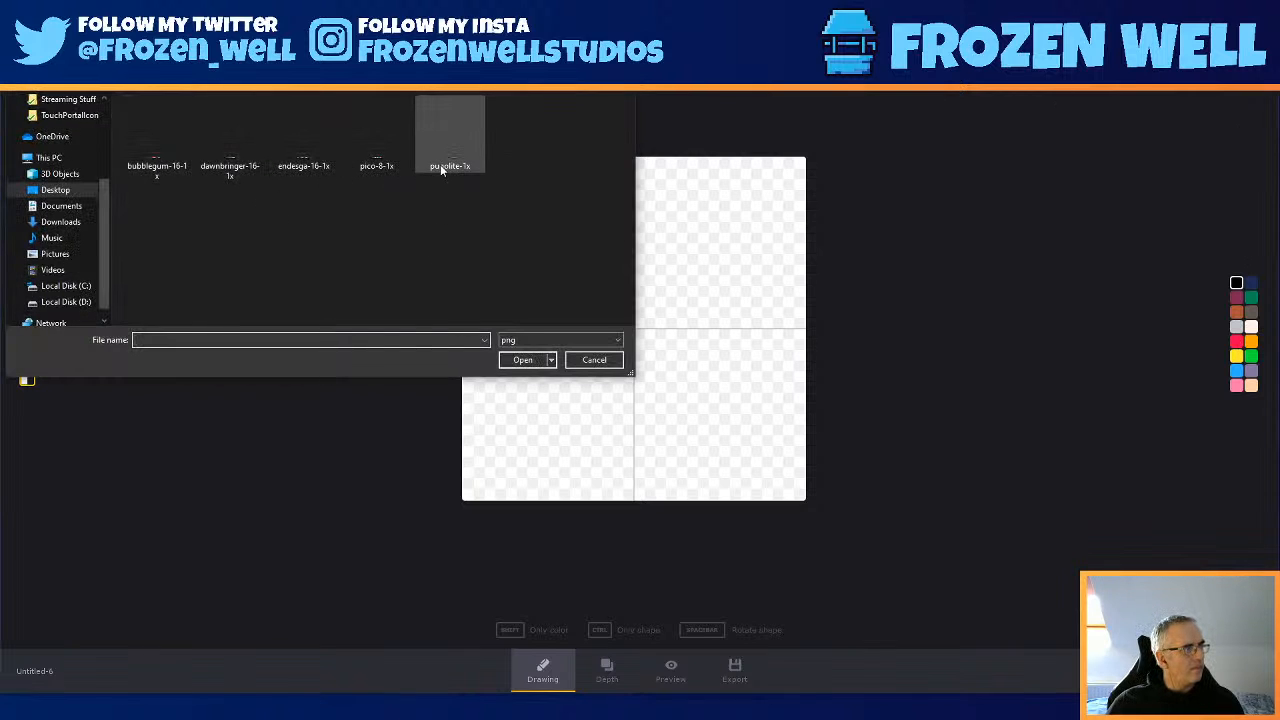
double_click(303, 150)
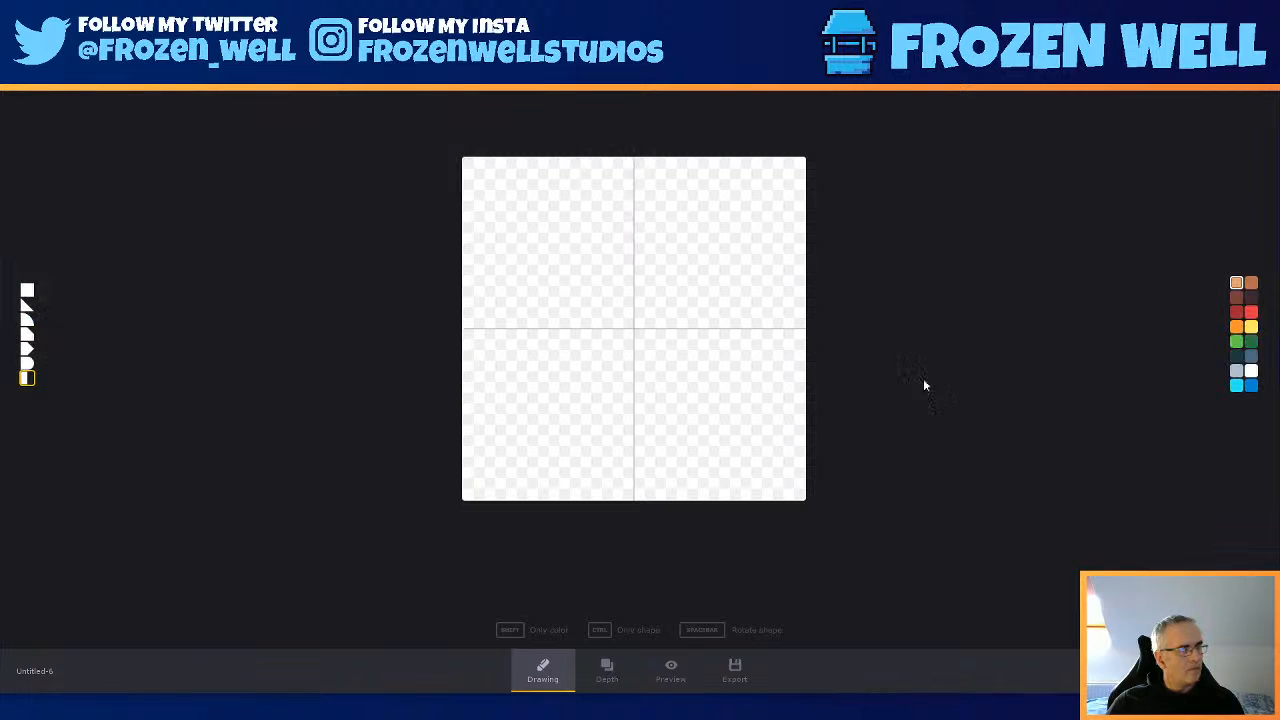
- Draw a side-view car from full blocks with a red body, cyan windows and dark wheels 4 blocks square, and preview it in 3D
left_click(1251, 313)
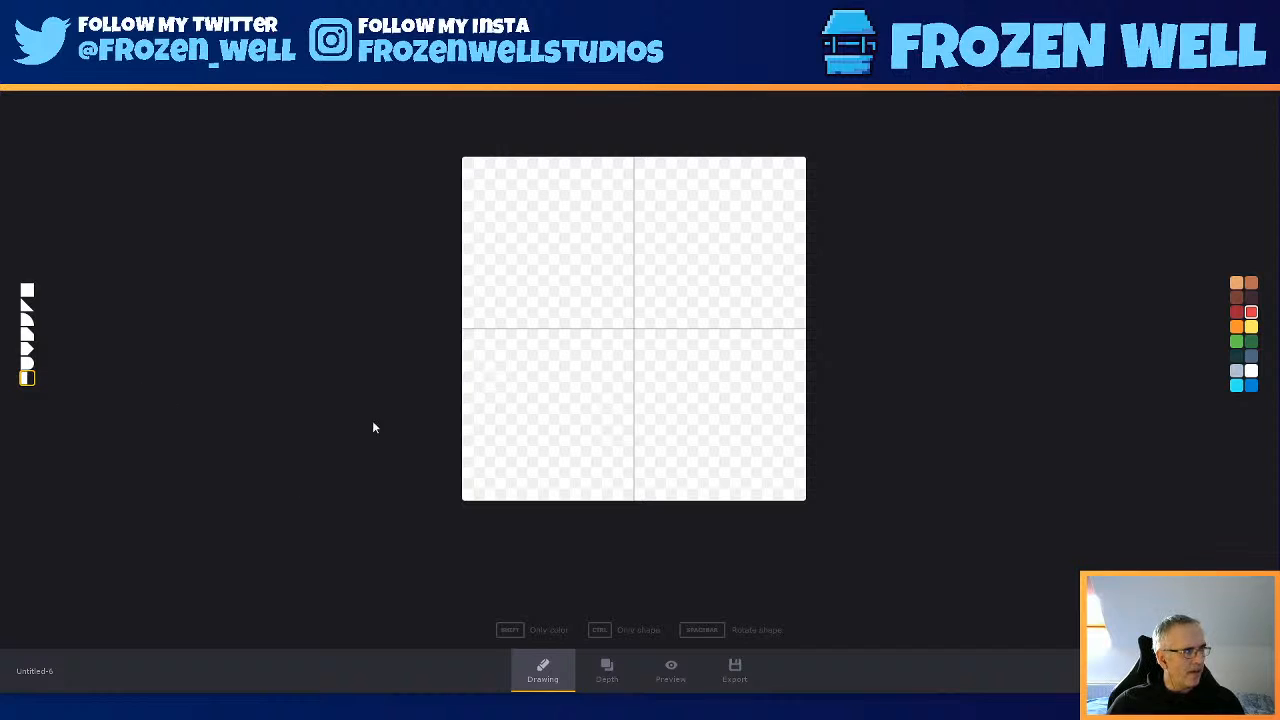
left_click(28, 293)
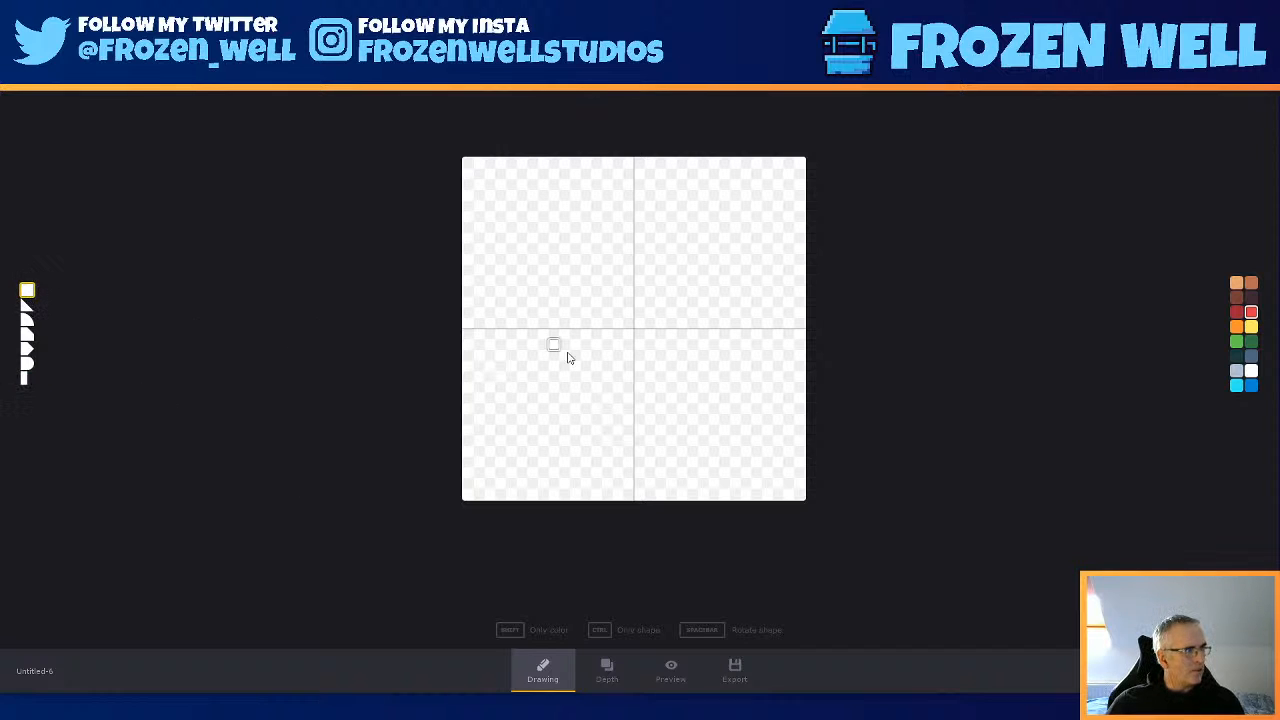
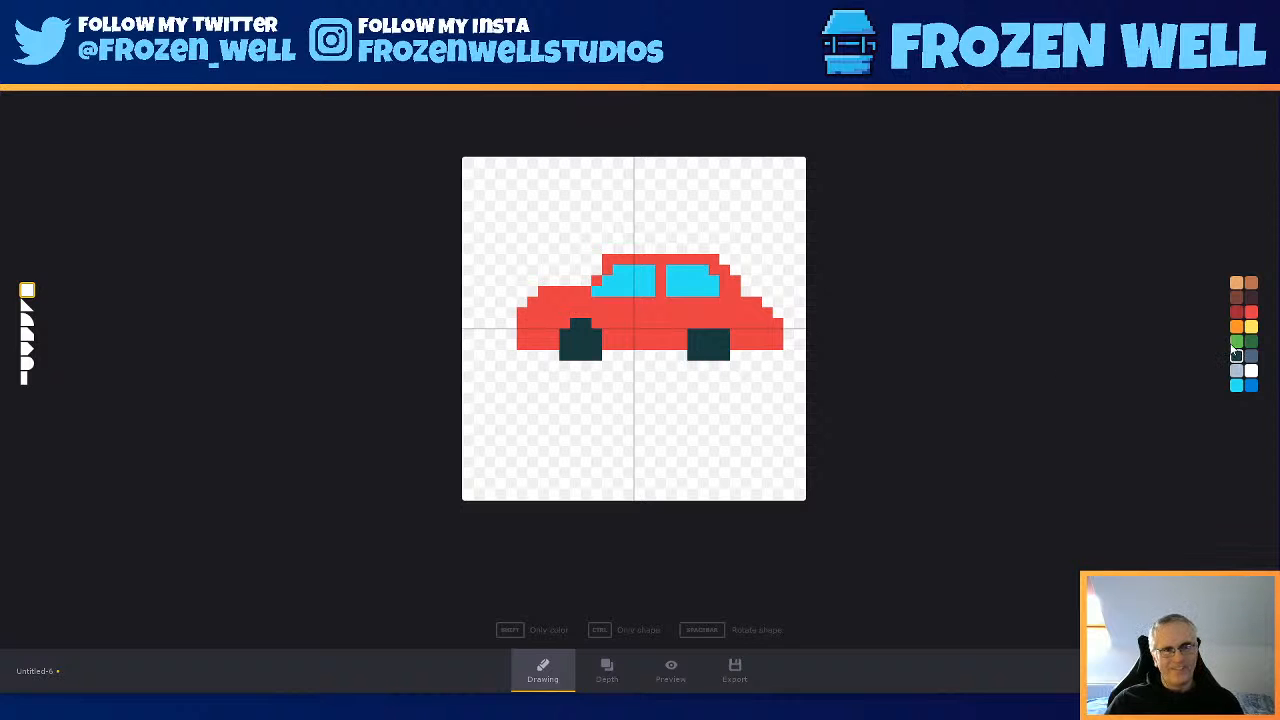
left_click(1251, 312)
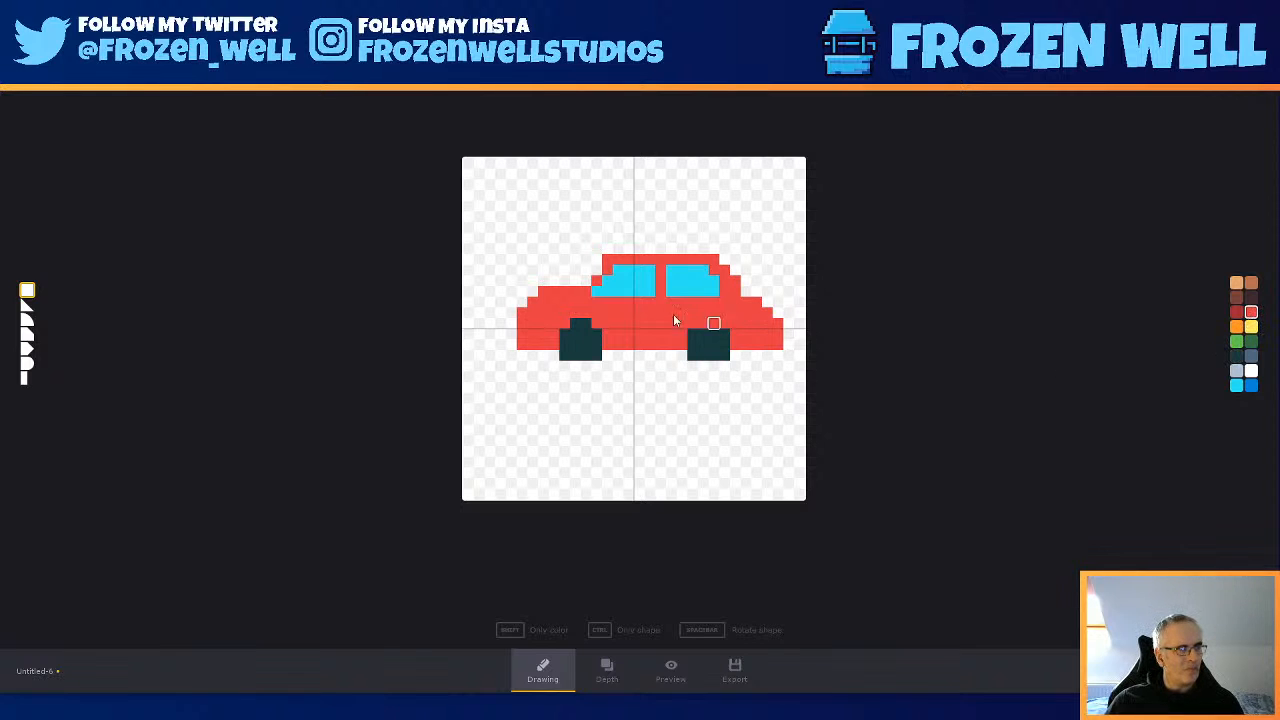
left_click_drag(575, 323, 586, 323)
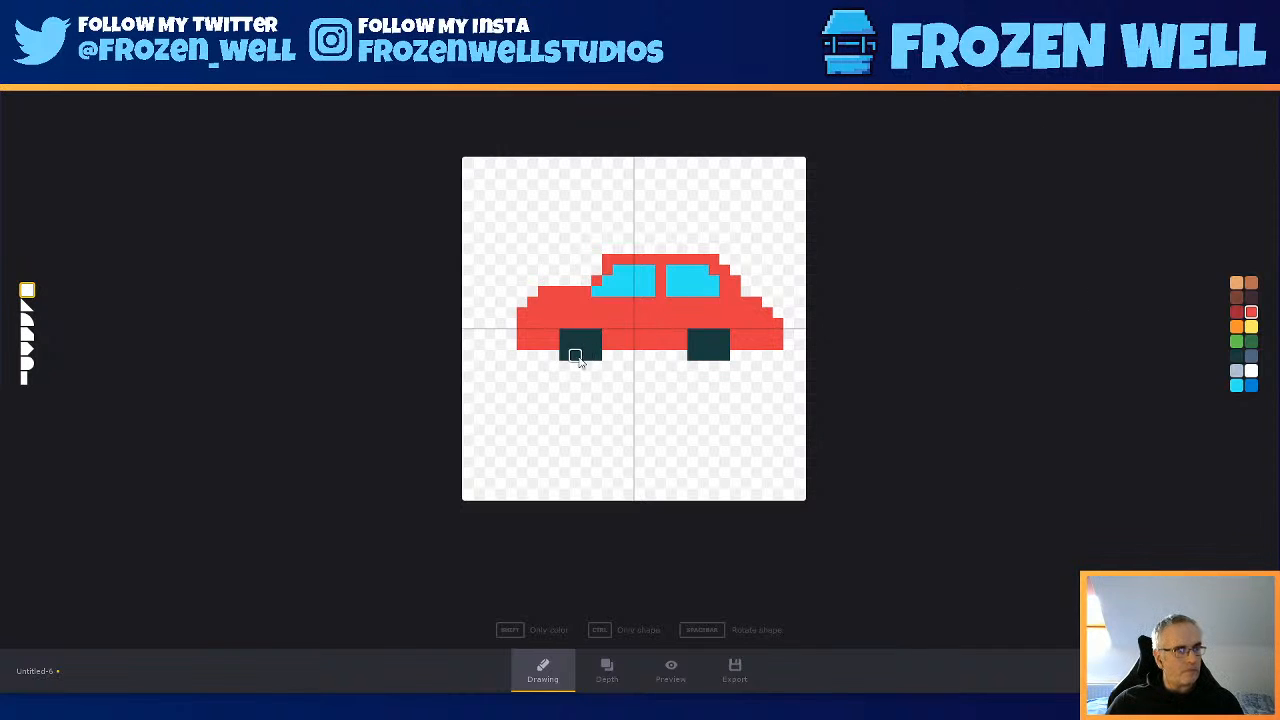
left_click(1237, 357)
left_click_drag(565, 323, 586, 325)
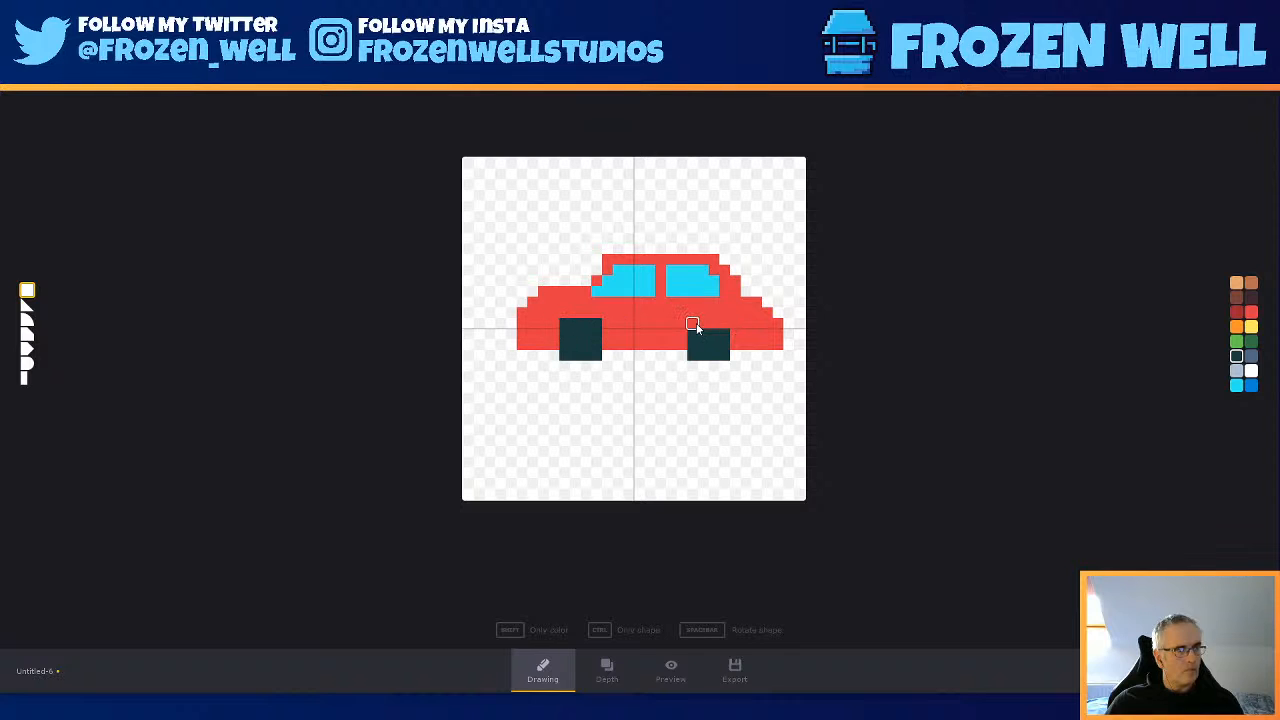
left_click_drag(691, 325, 724, 326)
left_click(671, 672)
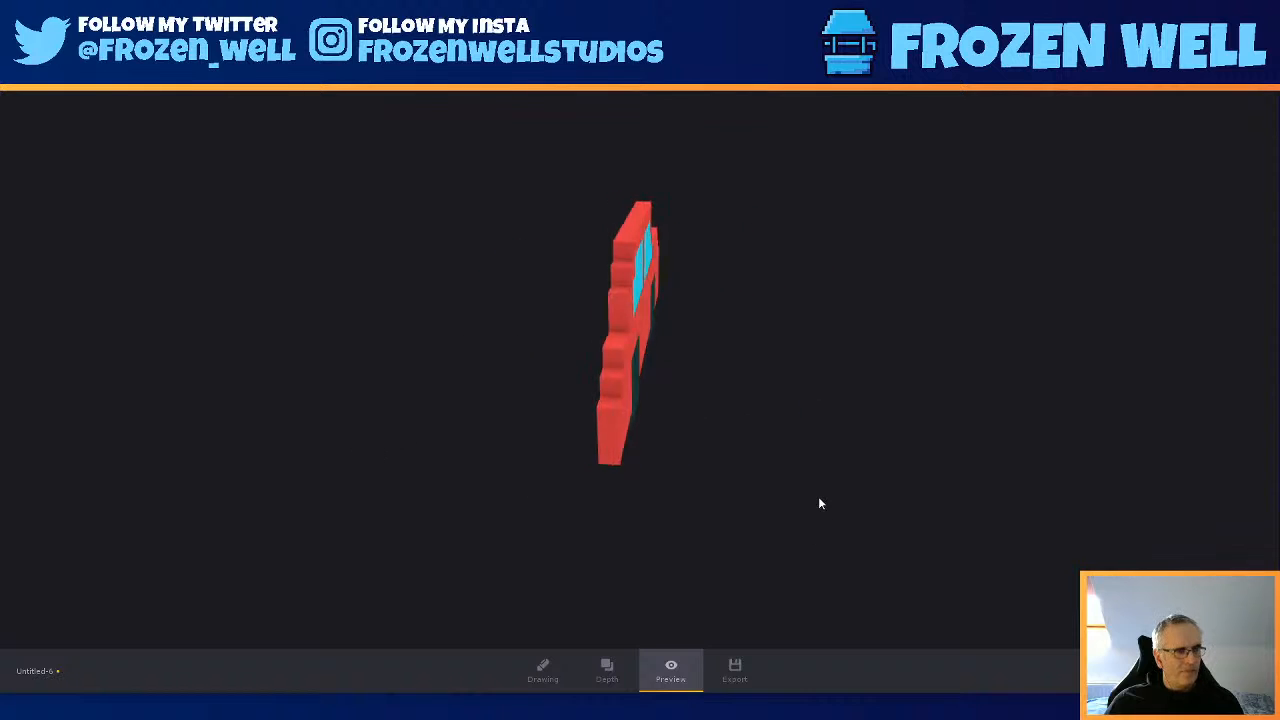
- Smooth the stepped front of the car's bonnet in the drawing with red quarter-round and triangular blocks
left_click(550, 674)
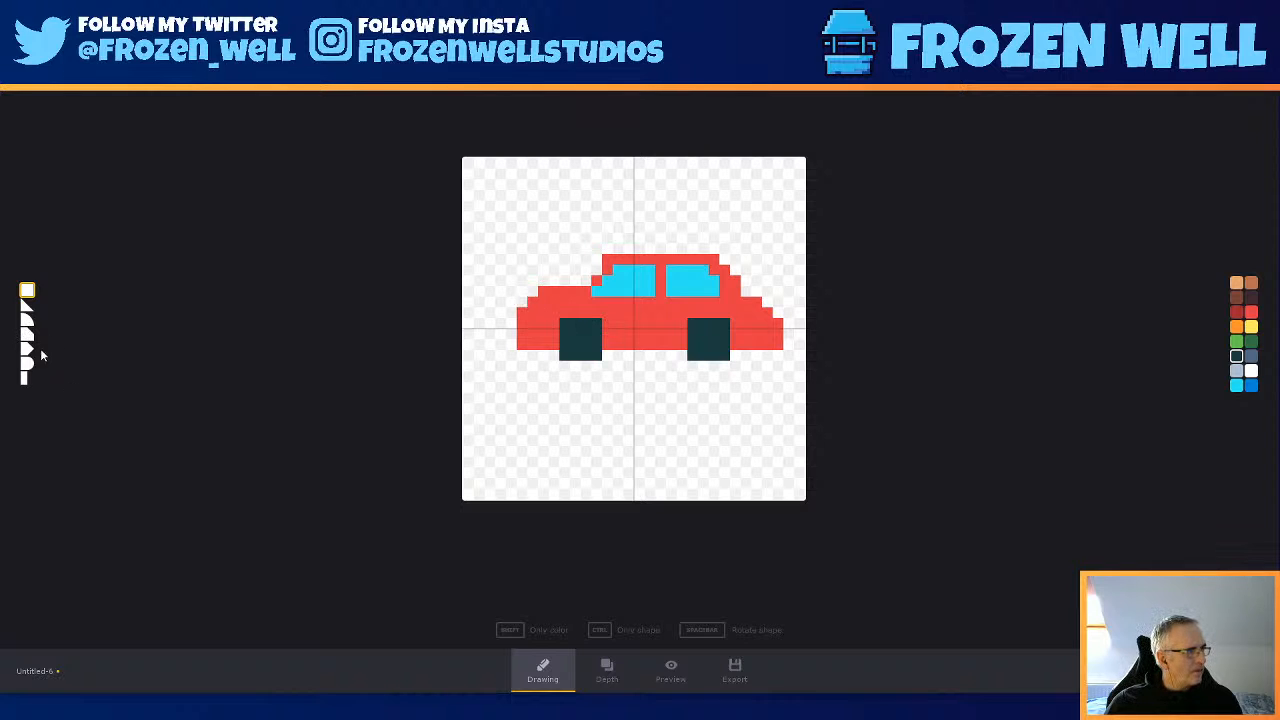
key("space")
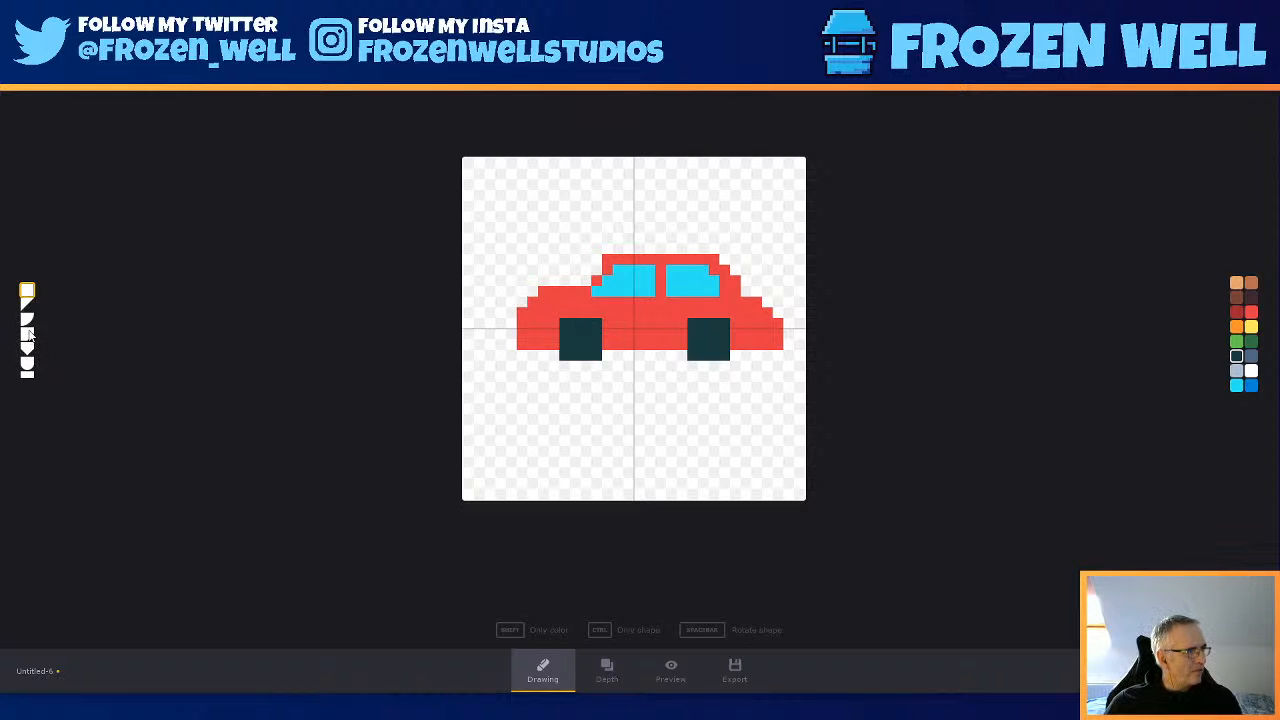
left_click(27, 320)
key("space")
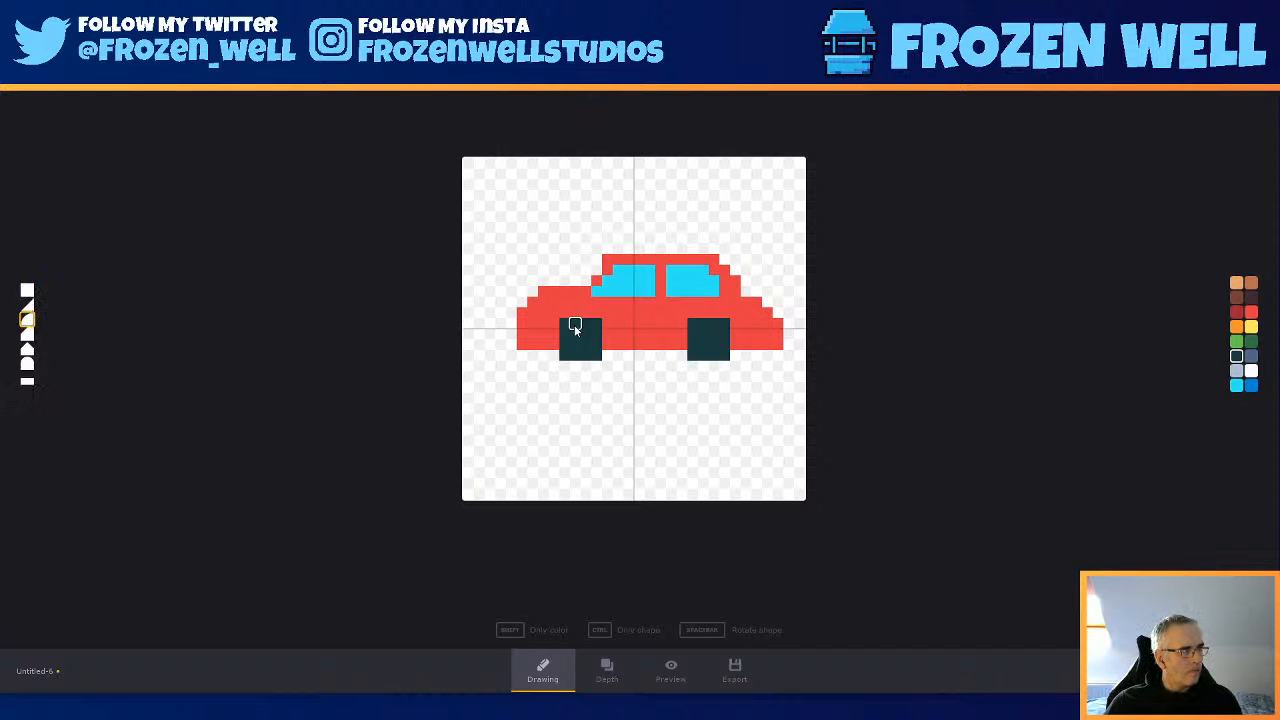
left_click(543, 291)
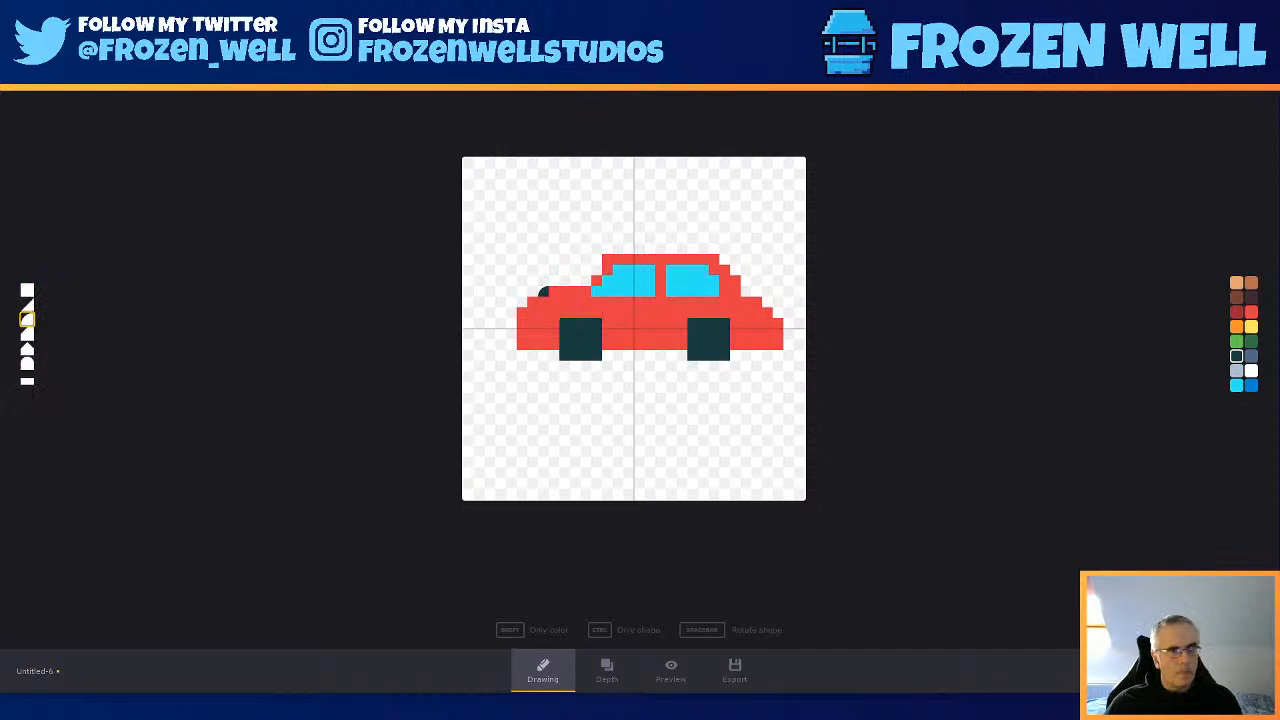
left_click(1252, 313)
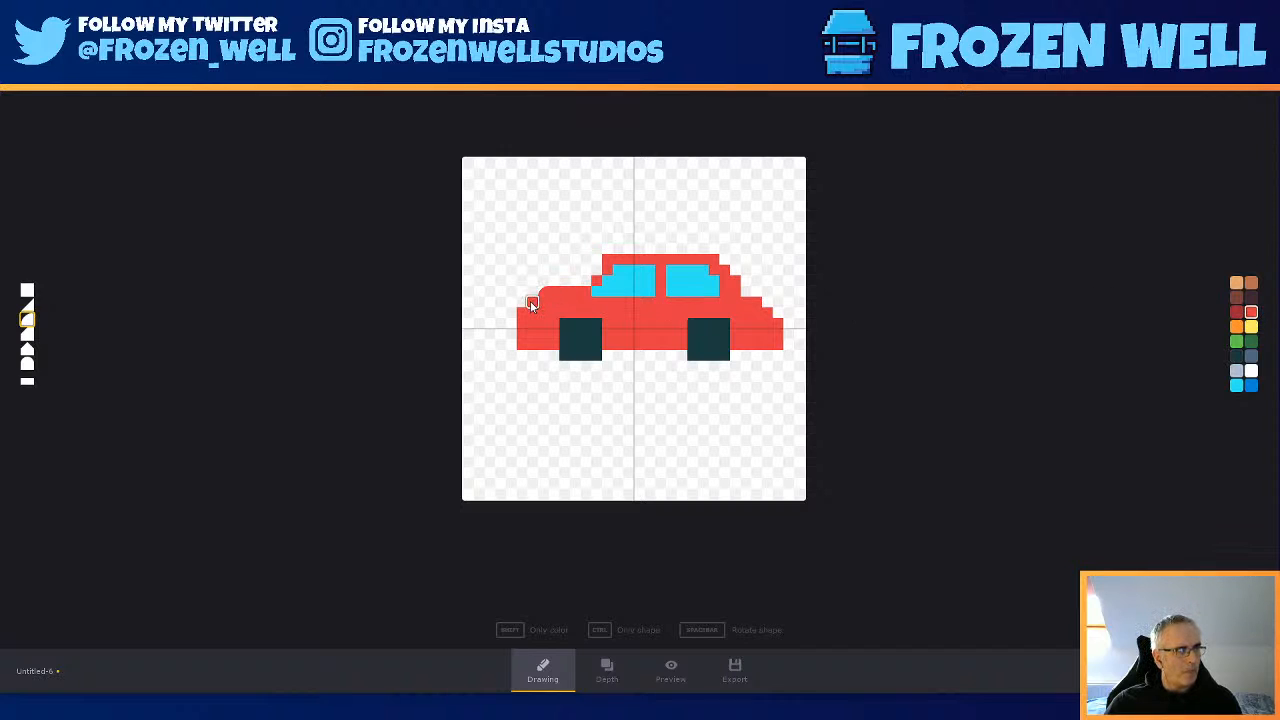
left_click(27, 303)
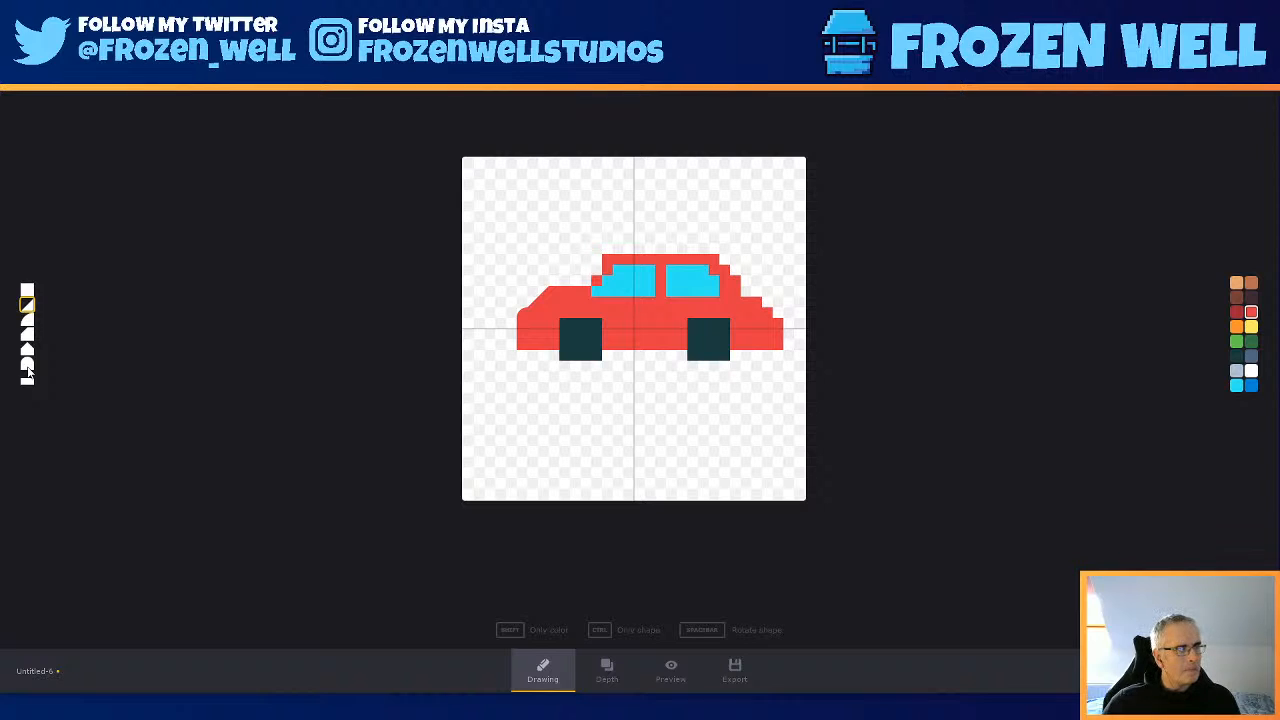
- Remove the foremost block of the bonnet's top row and round the block behind it with a red quarter-round shape
left_click(27, 320)
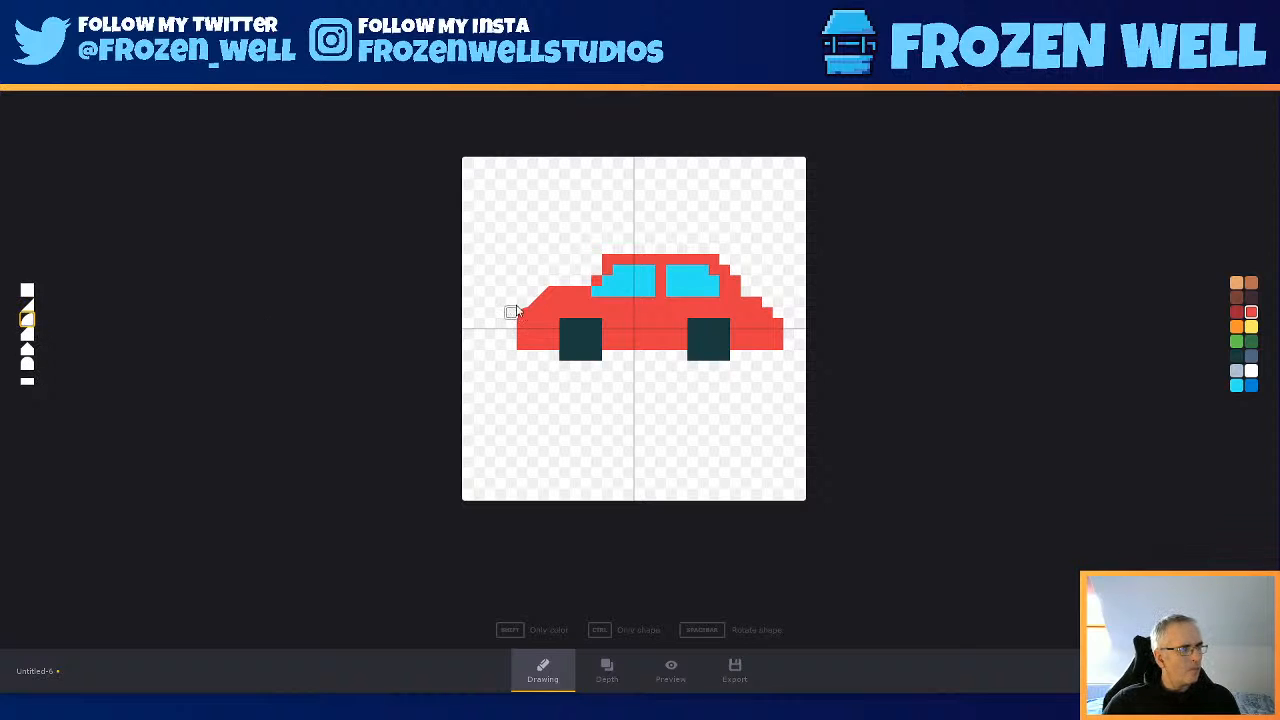
left_click(550, 293)
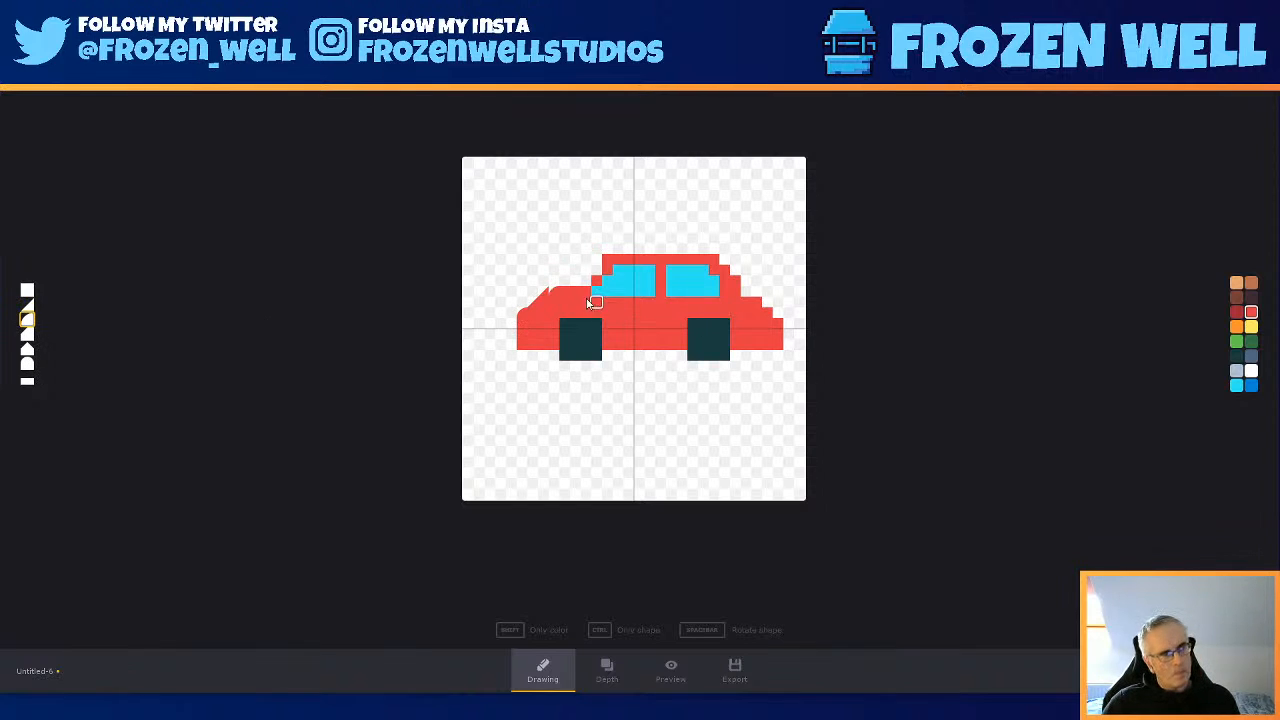
right_click(543, 293)
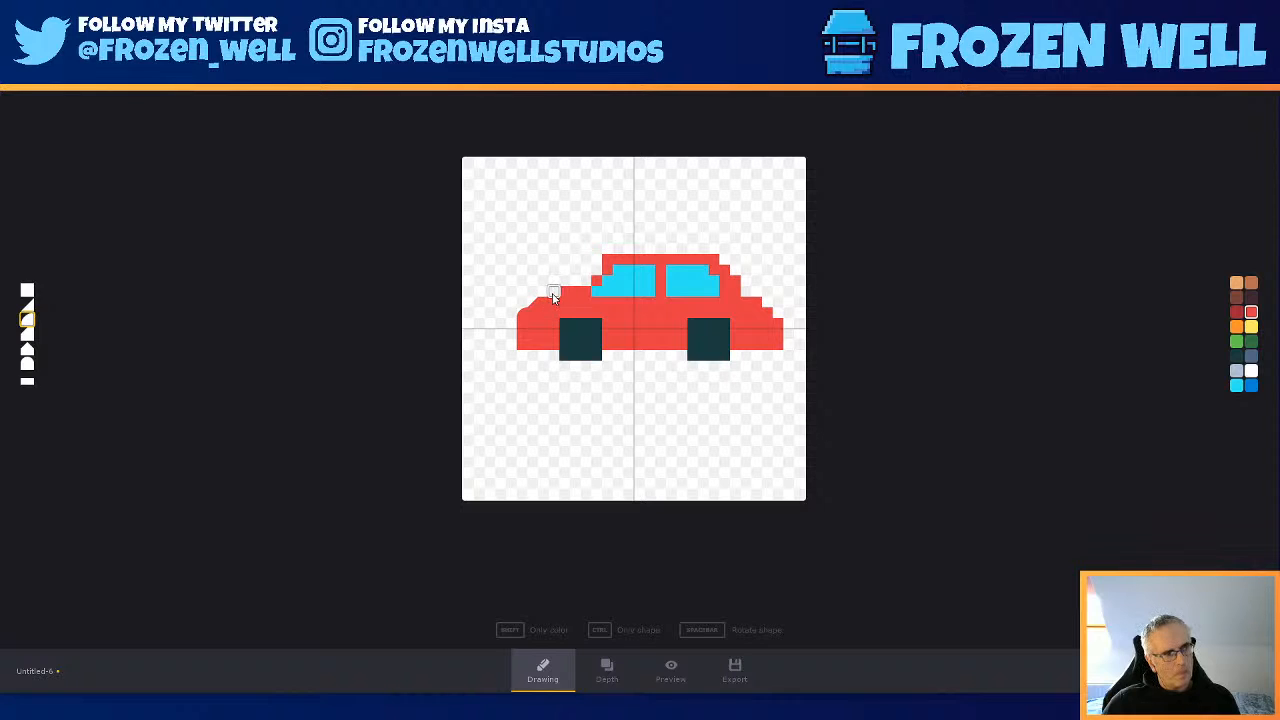
left_click(552, 293)
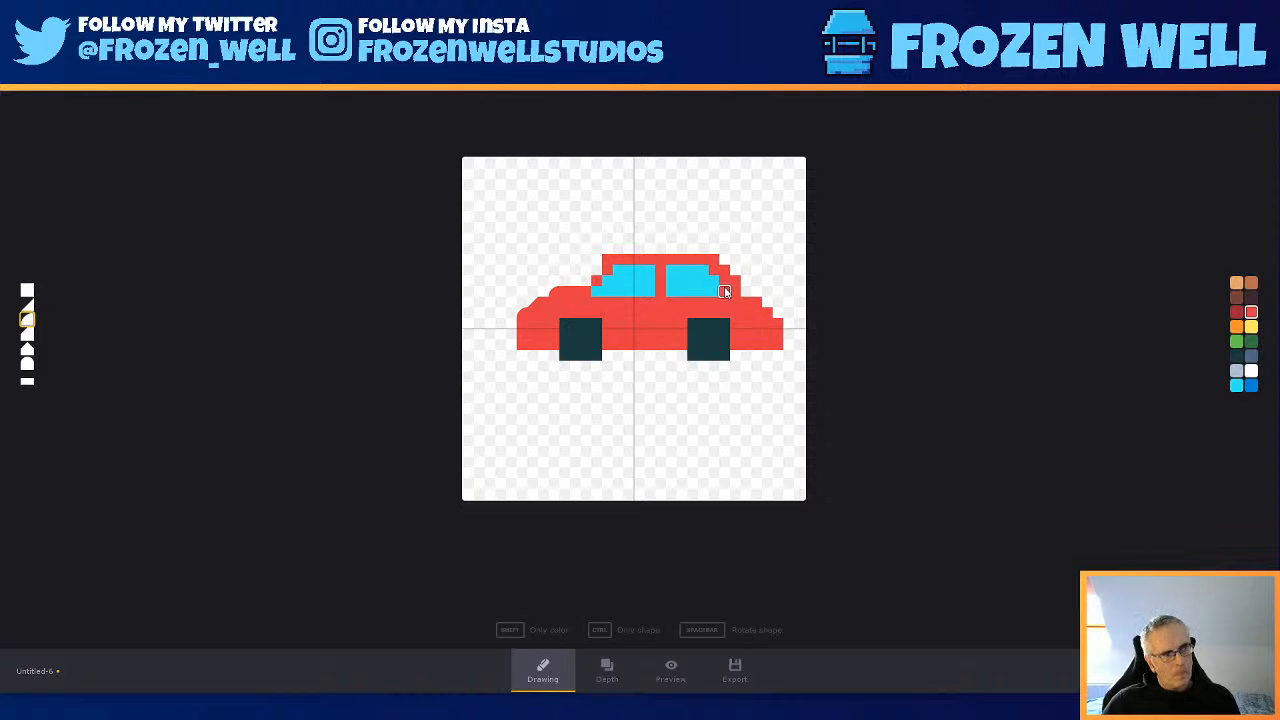
- Slope the windscreen with a red triangular block and fill the gap beside the front window with a full red block
left_click(28, 305)
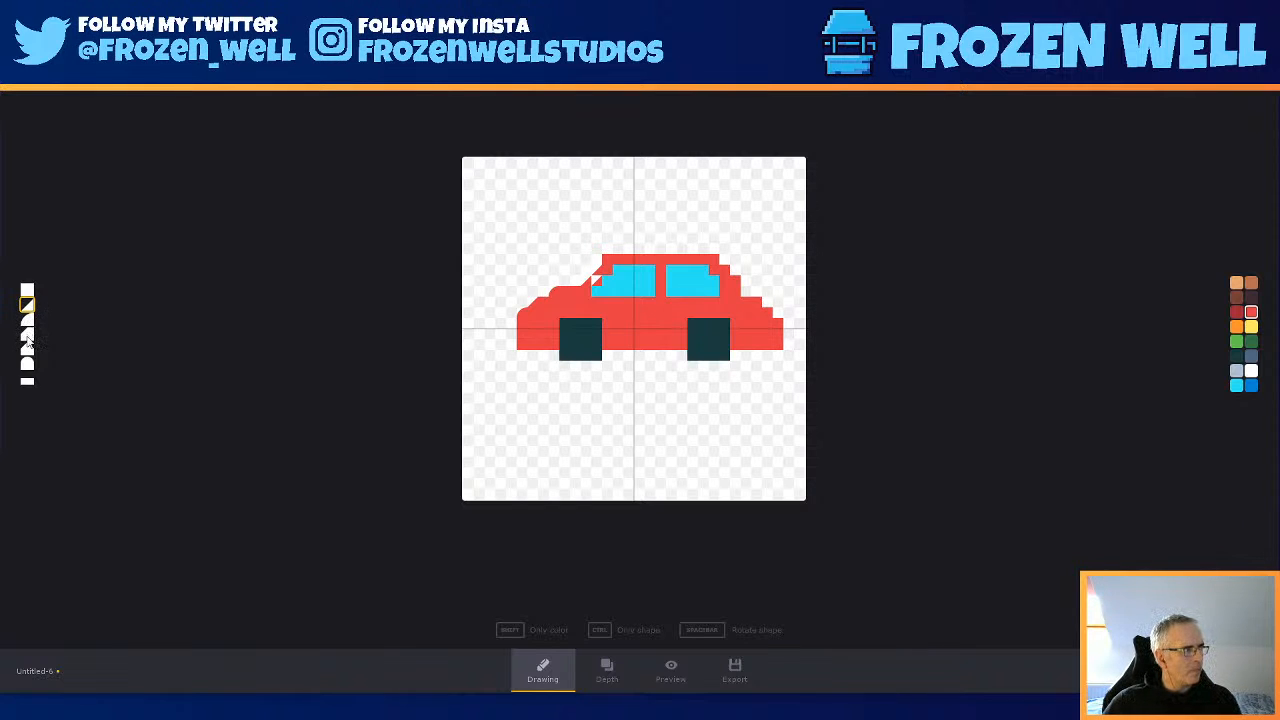
left_click(28, 290)
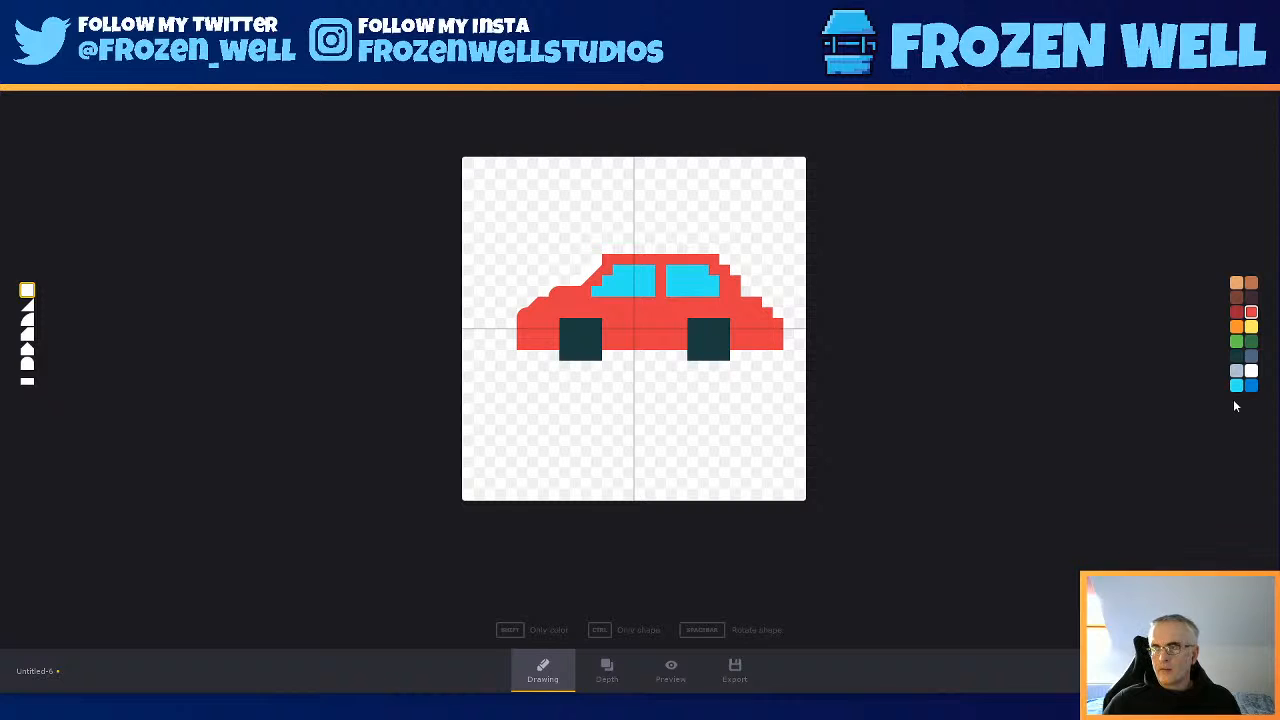
left_click(597, 295)
left_click(1249, 329)
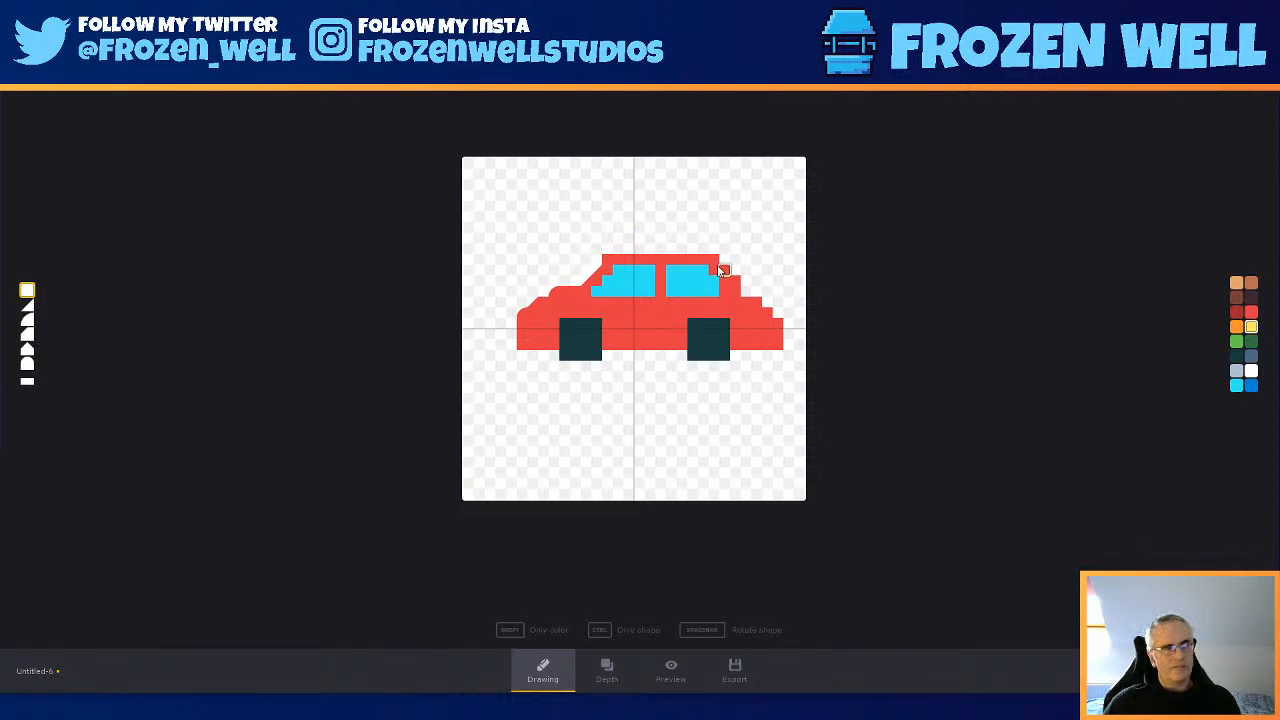
- Bevel the roof corners and smooth the stepped rear with red triangular and quarter-round blocks, checking the car in 3D
left_click(25, 318)
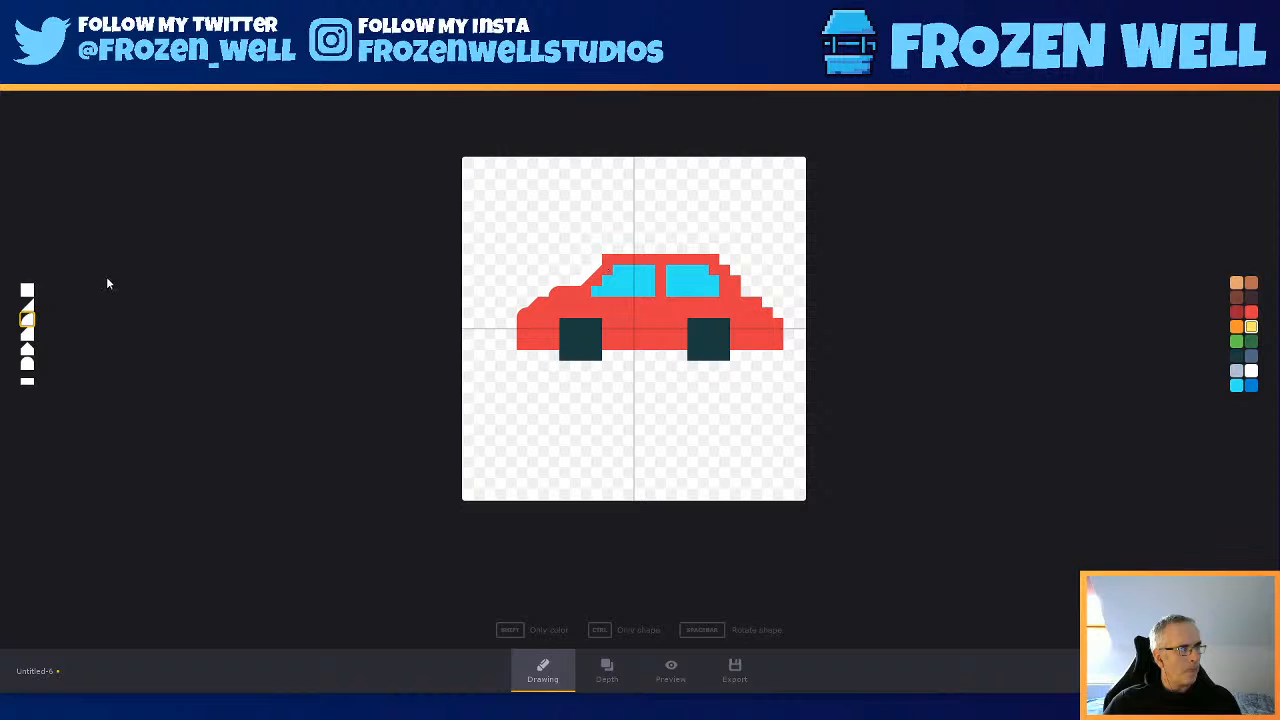
left_click(26, 305)
left_click(608, 260)
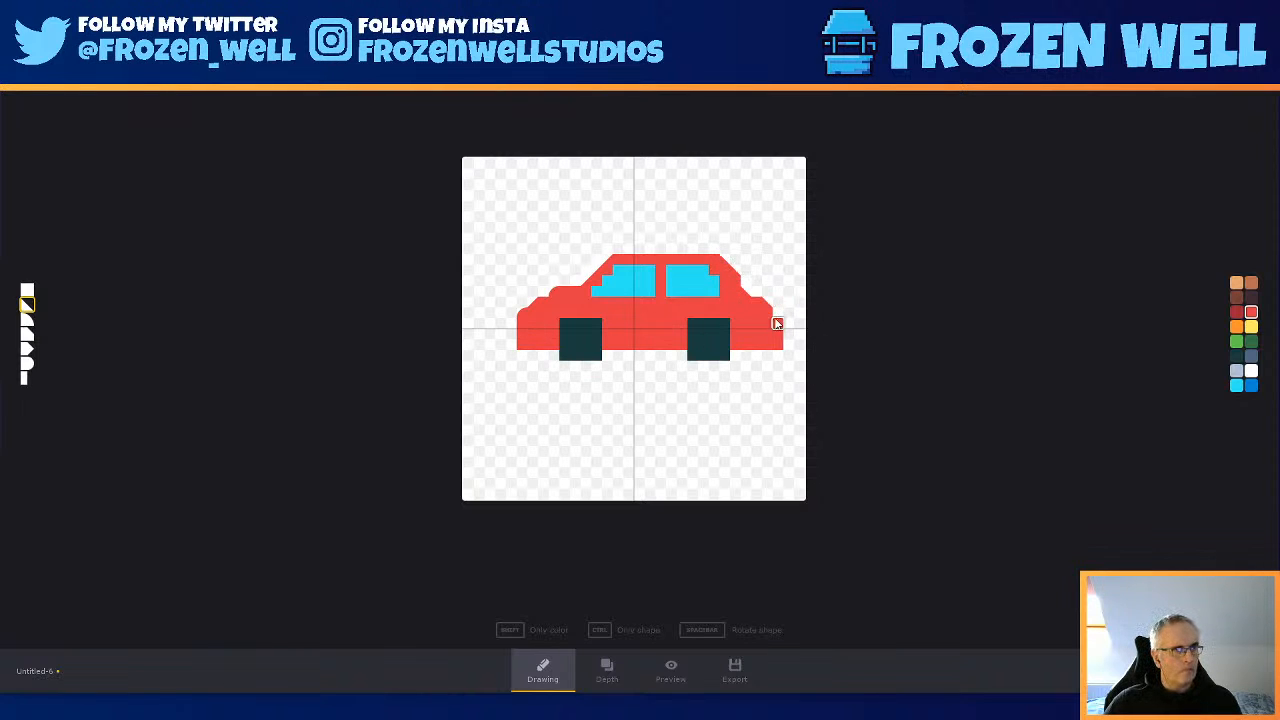
left_click(27, 318)
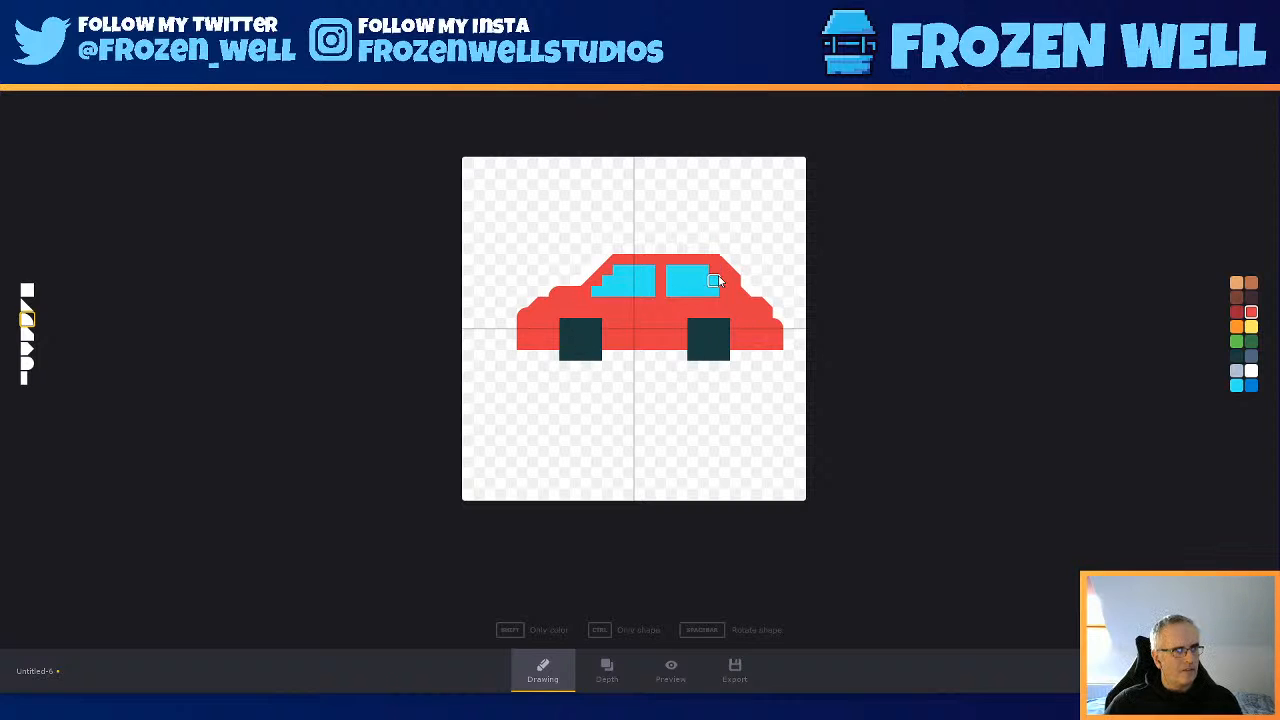
left_click(671, 670)
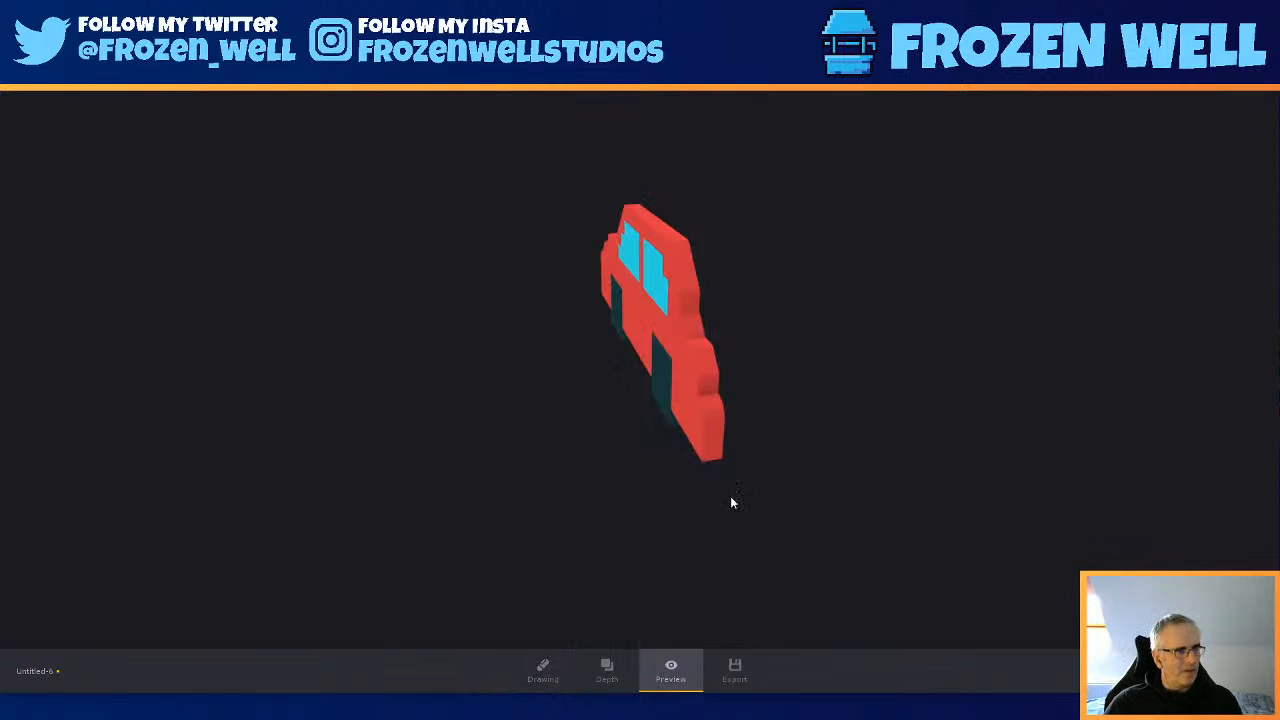
left_click_drag(513, 437, 819, 419)
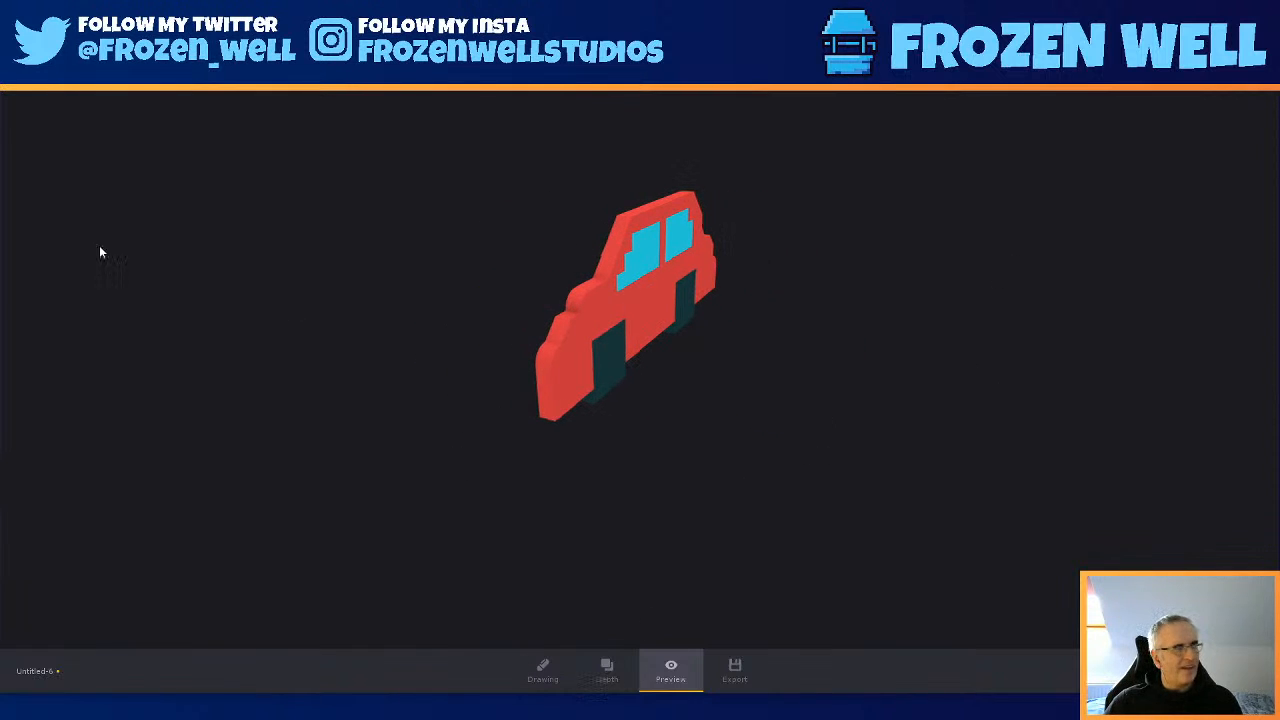
left_click(524, 666)
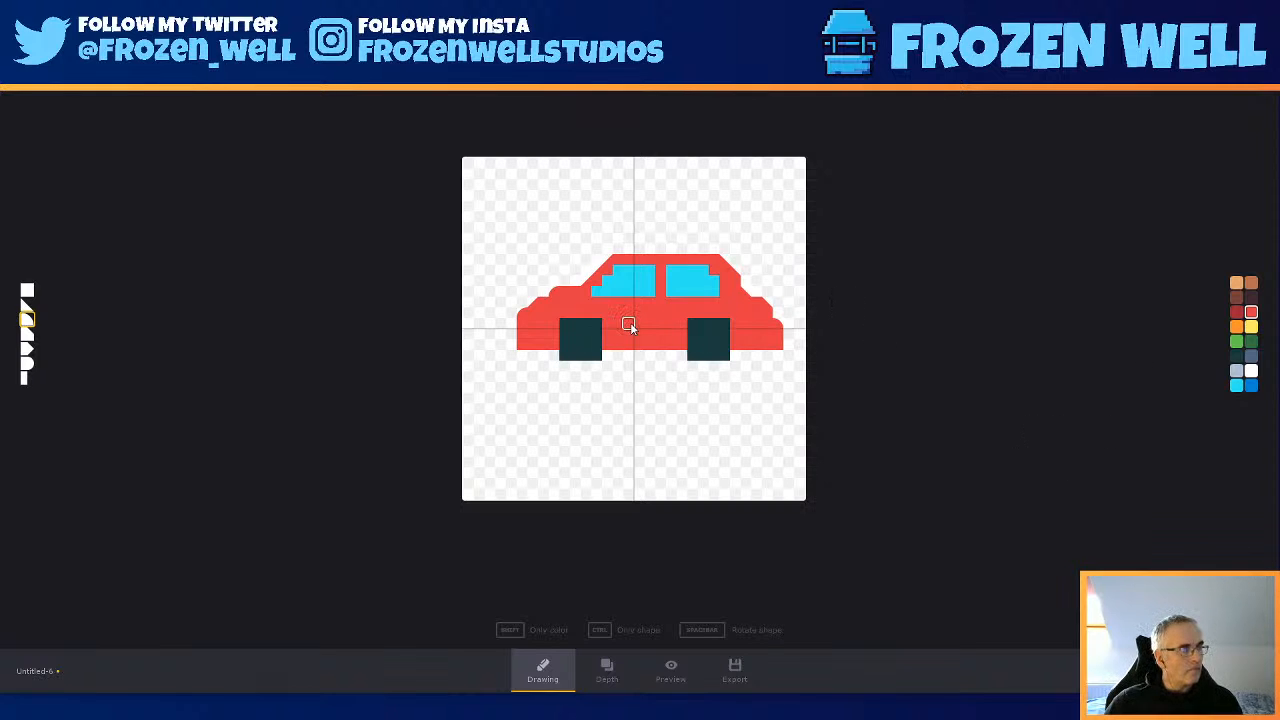
- Set the depth of the red bodywork to 6 and preview the car in 3D
left_click(612, 670)
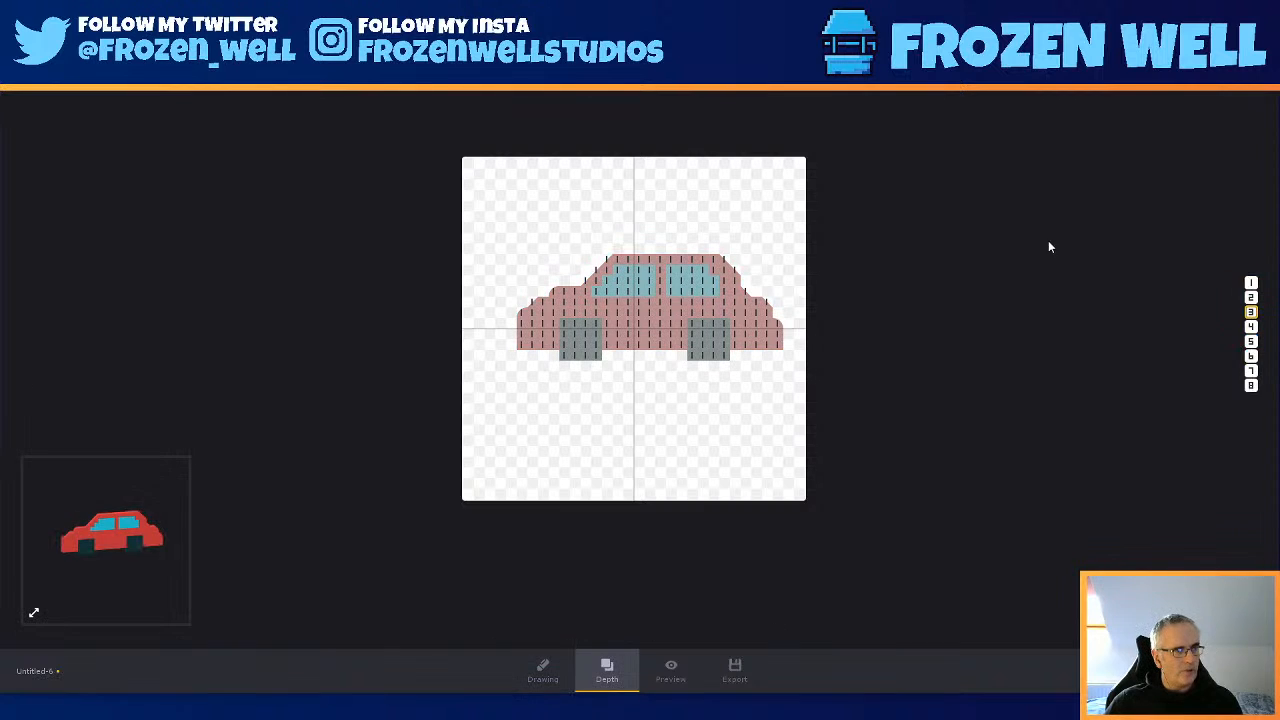
left_click(1251, 341)
left_click(1250, 357)
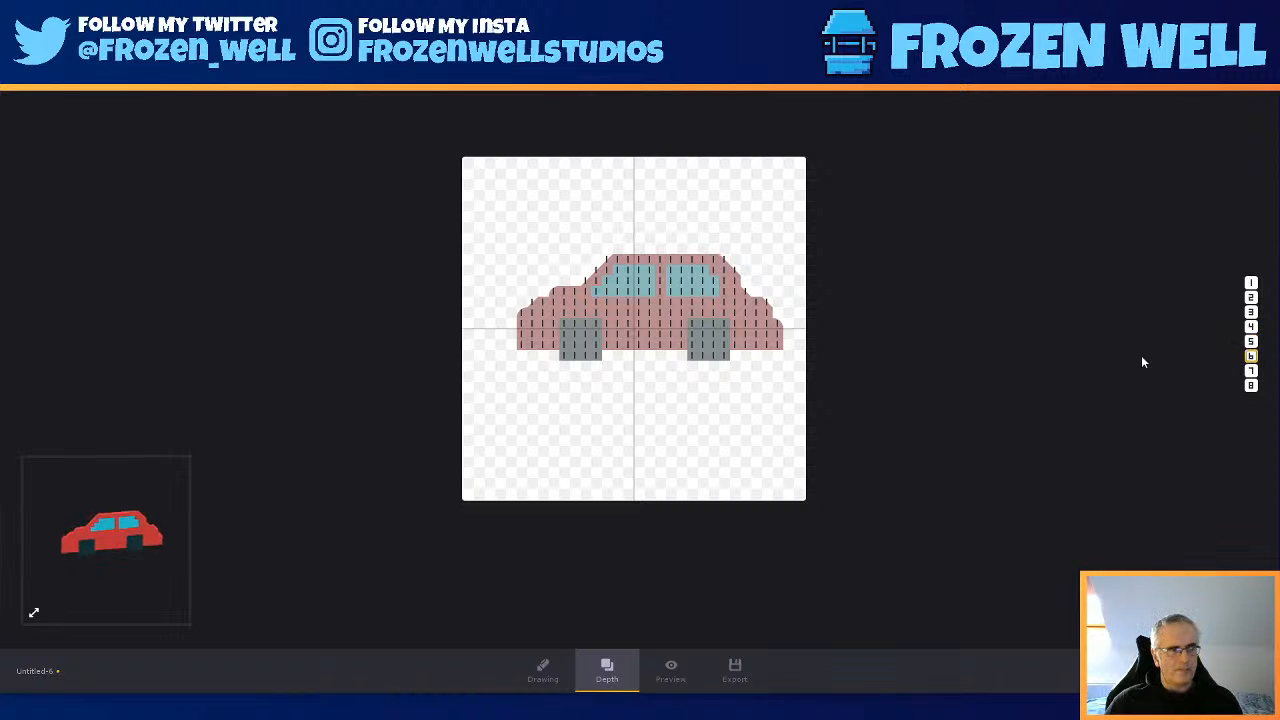
mouse_move(521, 327)
left_mouse_down()
mouse_move(521, 340)
mouse_move(533, 303)
mouse_move(567, 292)
mouse_move(530, 335)
mouse_move(565, 340)
mouse_move(552, 345)
mouse_move(560, 310)
mouse_move(740, 310)
mouse_move(570, 300)
mouse_move(606, 262)
mouse_move(726, 262)
mouse_move(736, 278)
mouse_move(720, 275)
mouse_move(742, 300)
mouse_move(775, 287)
mouse_move(747, 293)
mouse_move(778, 338)
mouse_move(737, 336)
mouse_move(747, 345)
left_mouse_up()
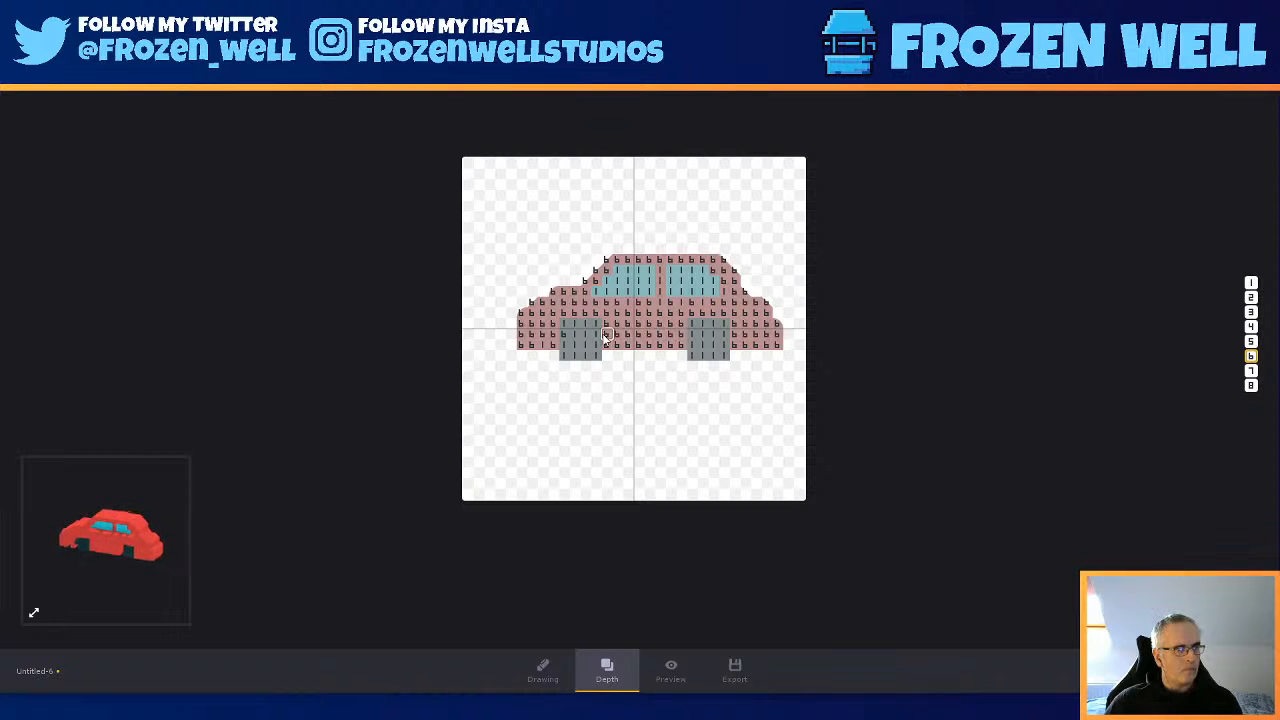
left_click(671, 668)
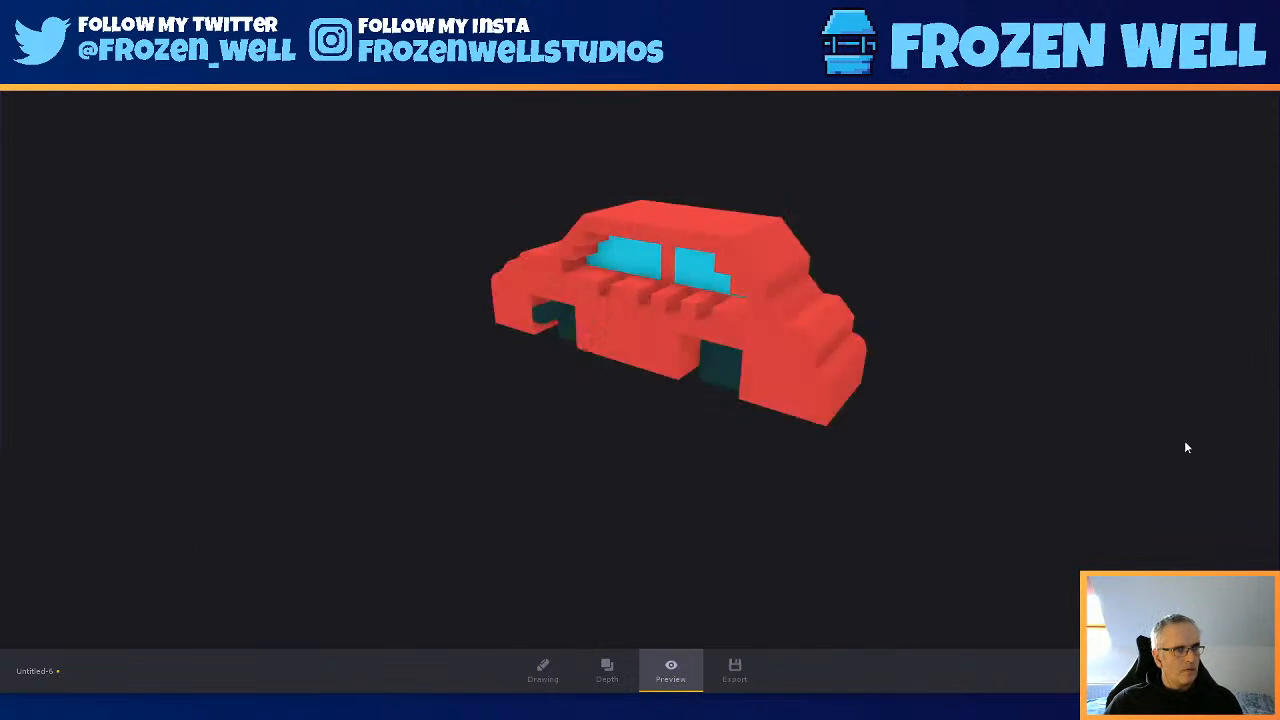
left_click(541, 672)
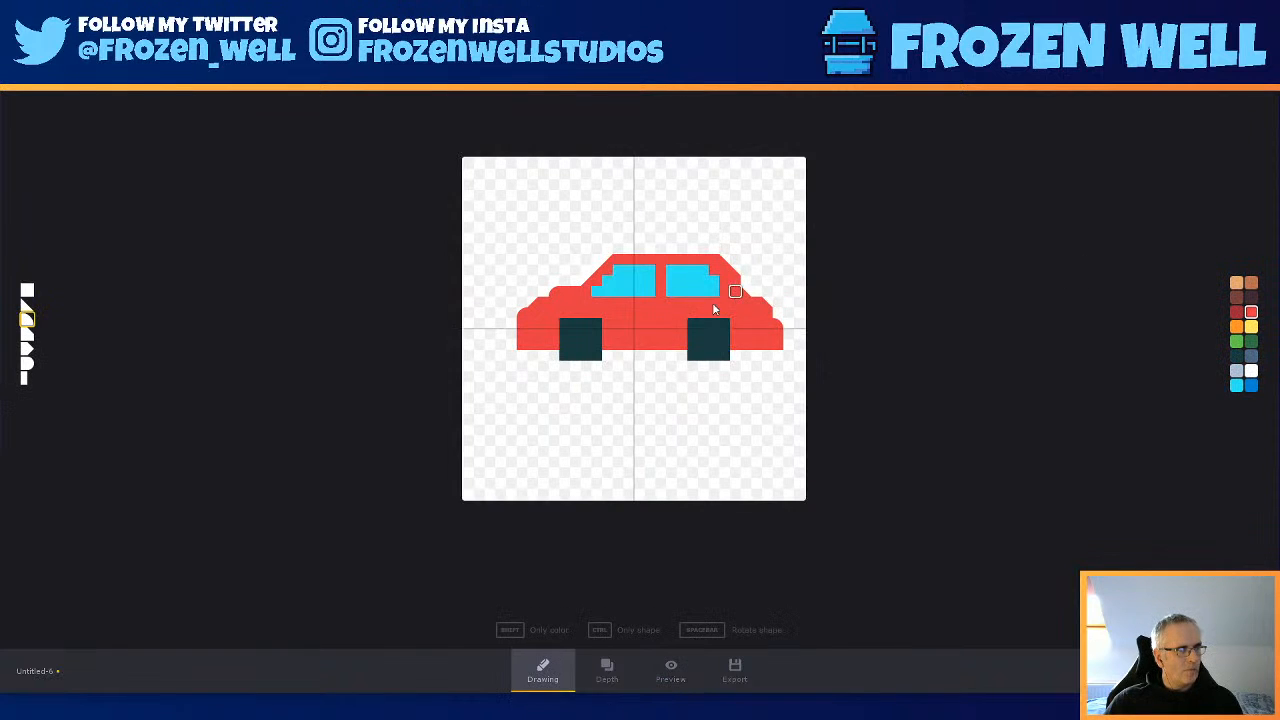
- Set the depth of all blocks in both wheels to 5
left_click(606, 670)
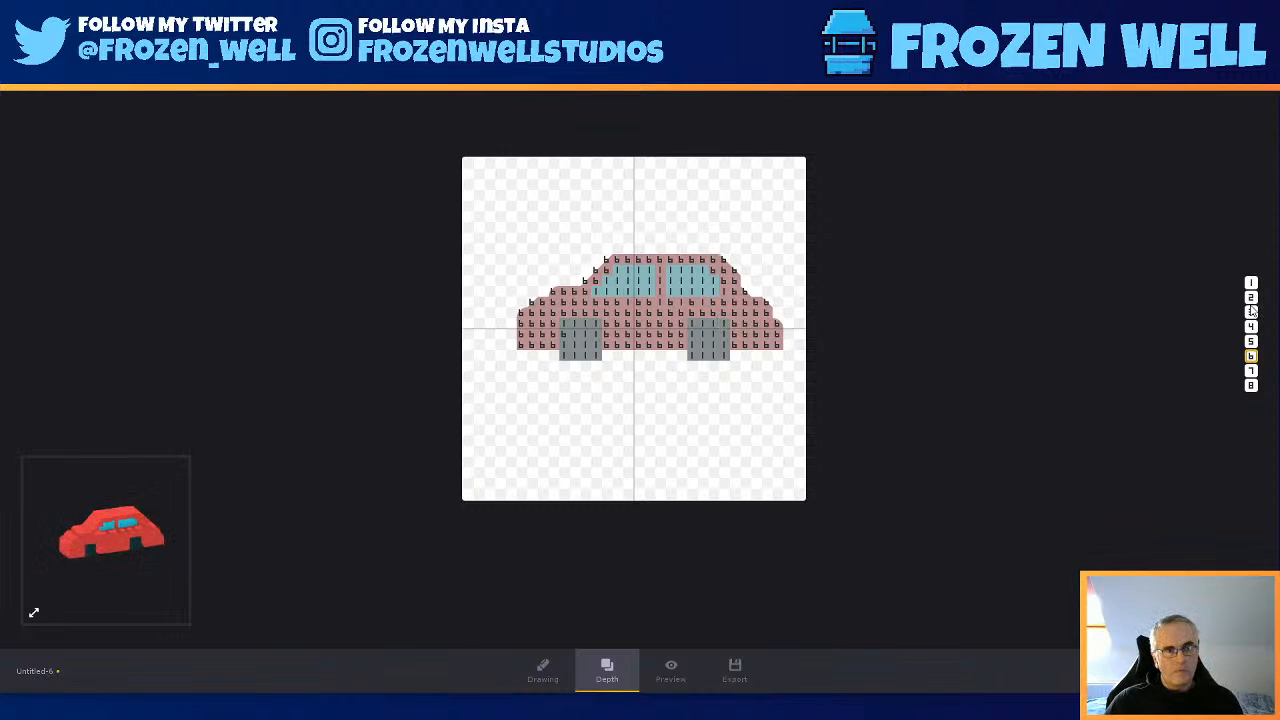
left_click(1251, 341)
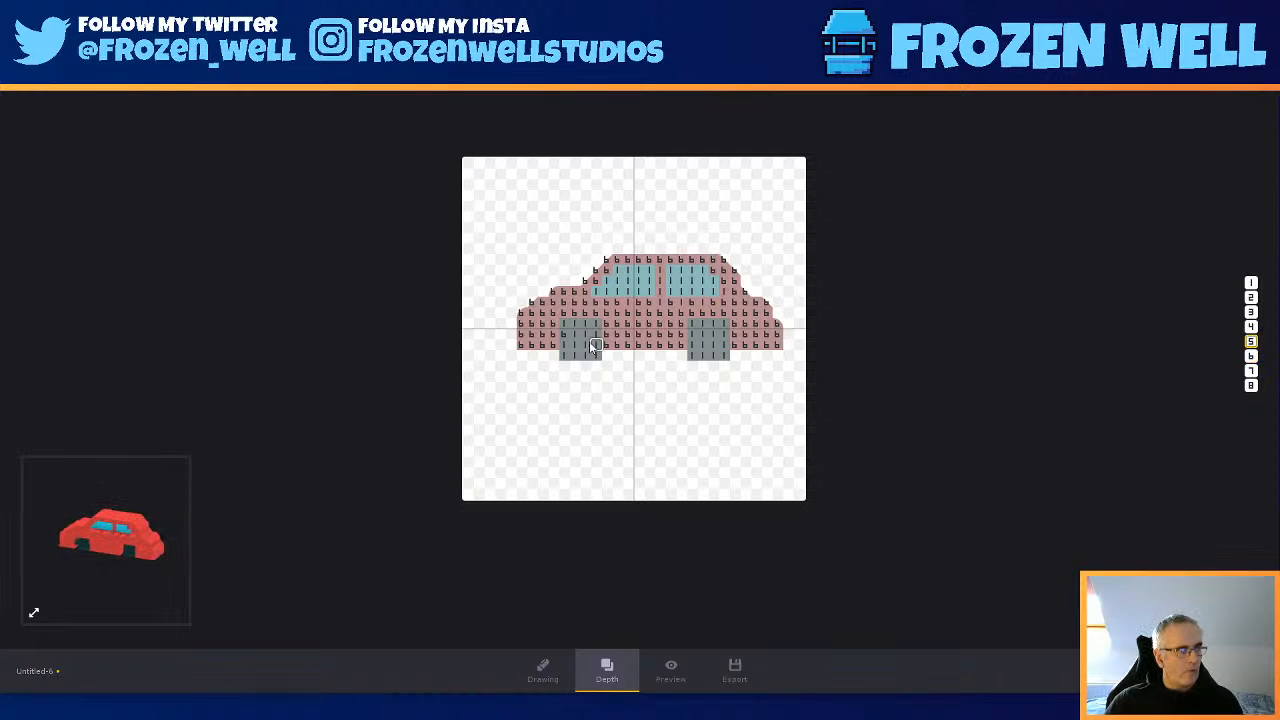
mouse_move(563, 322)
left_mouse_down()
mouse_move(567, 356)
mouse_move(598, 354)
mouse_move(596, 322)
mouse_move(577, 334)
left_mouse_up()
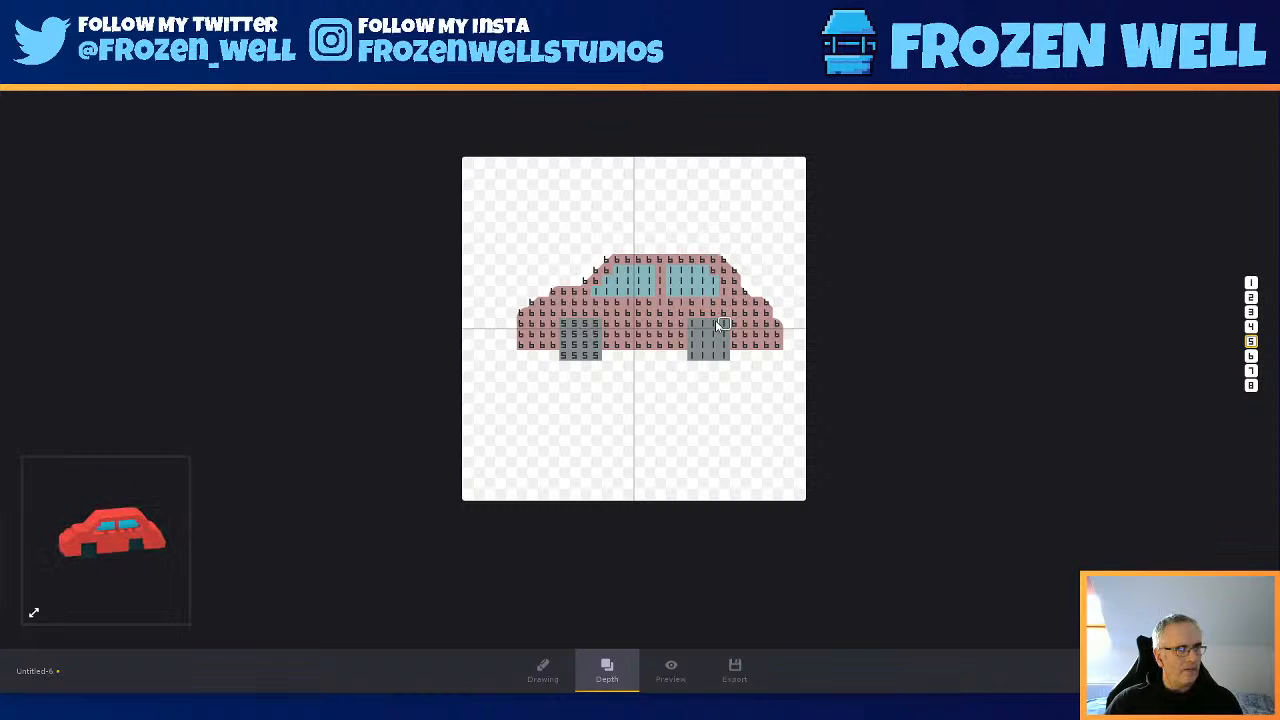
mouse_move(721, 326)
left_mouse_down()
mouse_move(692, 325)
mouse_move(719, 326)
mouse_move(722, 358)
mouse_move(691, 356)
mouse_move(689, 334)
mouse_move(710, 334)
mouse_move(704, 346)
left_mouse_up()
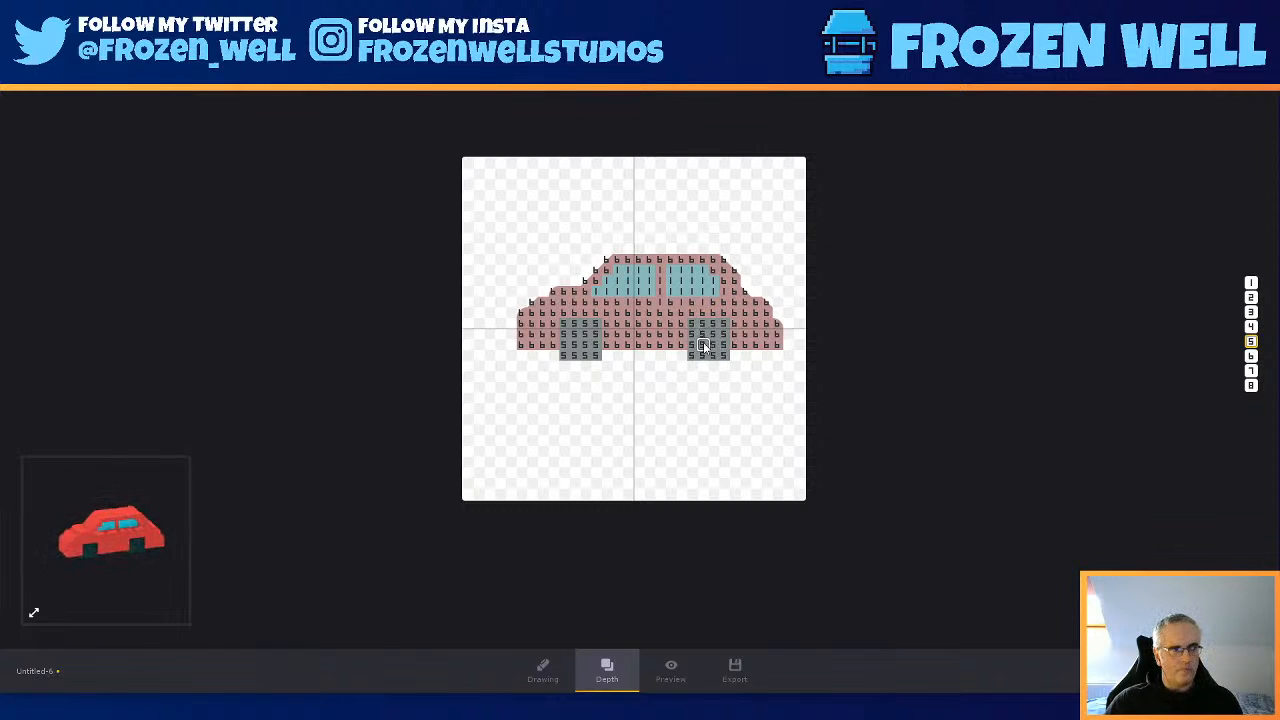
- Set the depth of both cyan windows to 5 and inspect the car from several angles in 3D
mouse_move(596, 291)
left_mouse_down()
mouse_move(645, 270)
mouse_move(652, 286)
mouse_move(622, 283)
mouse_move(671, 270)
mouse_move(690, 292)
mouse_move(718, 292)
mouse_move(712, 272)
mouse_move(703, 285)
mouse_move(680, 272)
mouse_move(693, 286)
left_mouse_up()
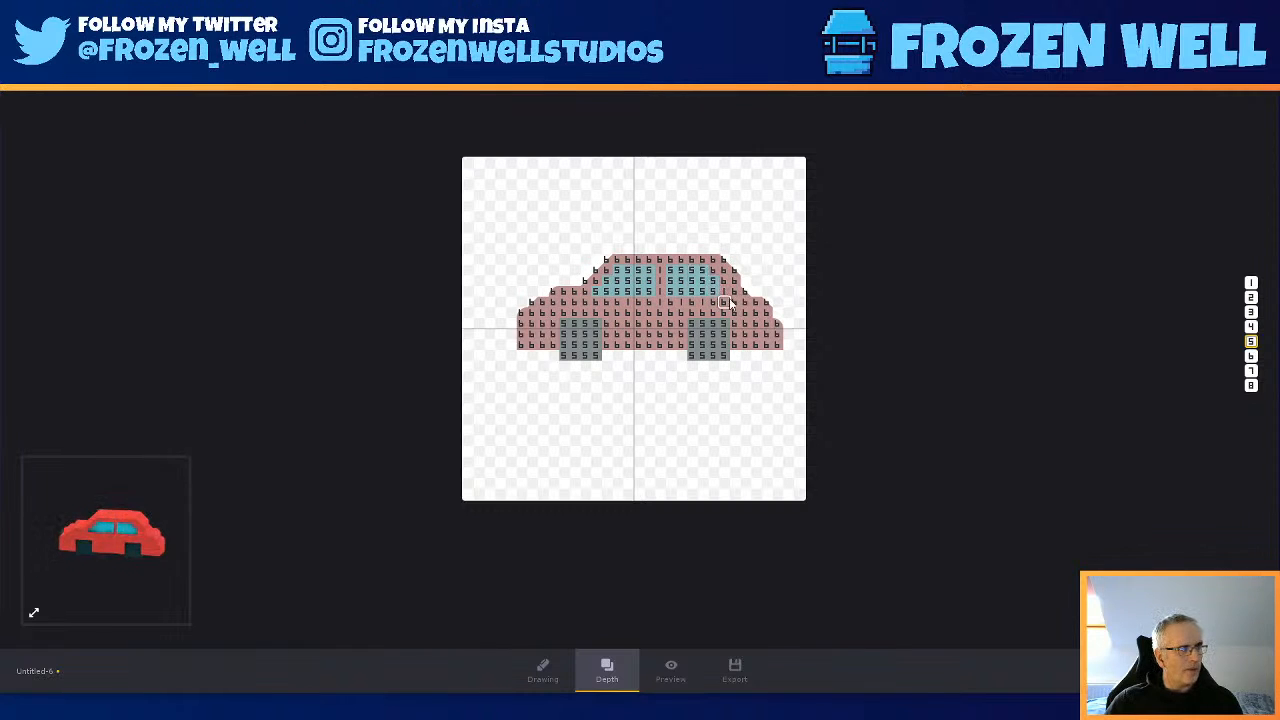
left_click(671, 670)
left_click_drag(788, 391, 786, 429)
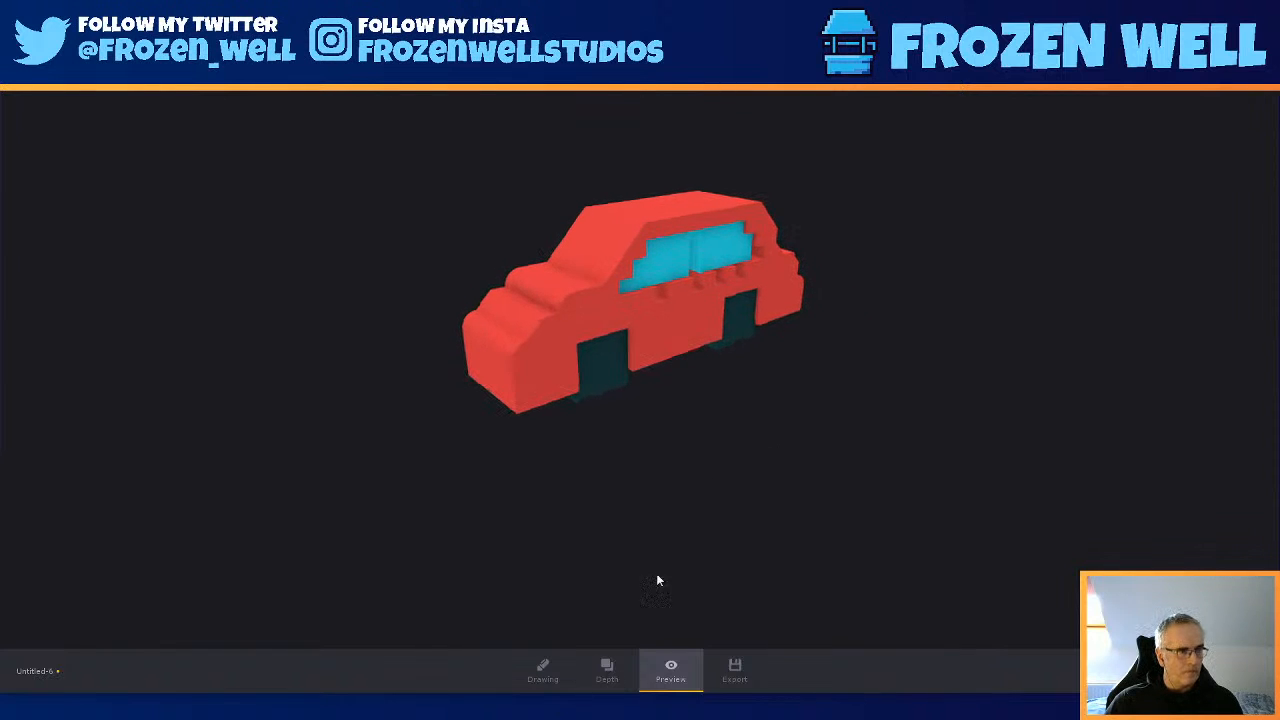
left_click_drag(763, 365, 699, 303)
left_click(541, 670)
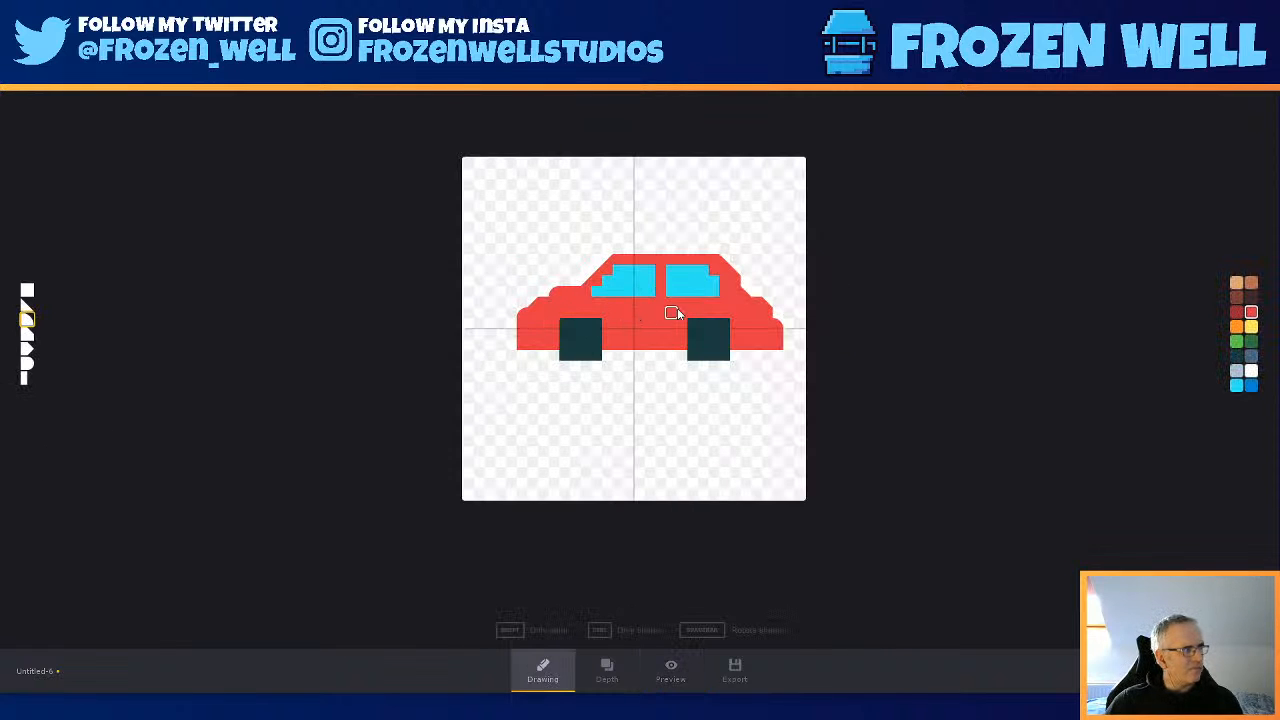
left_click(27, 290)
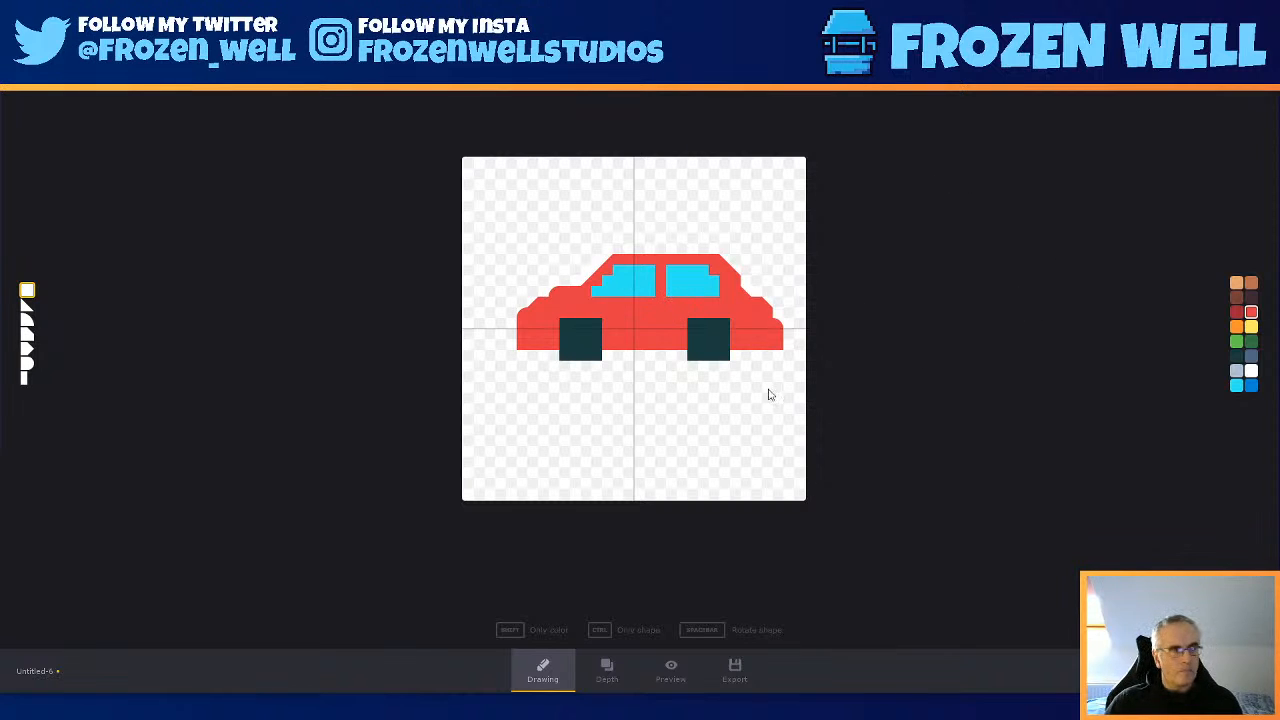
key("space")
key("space")
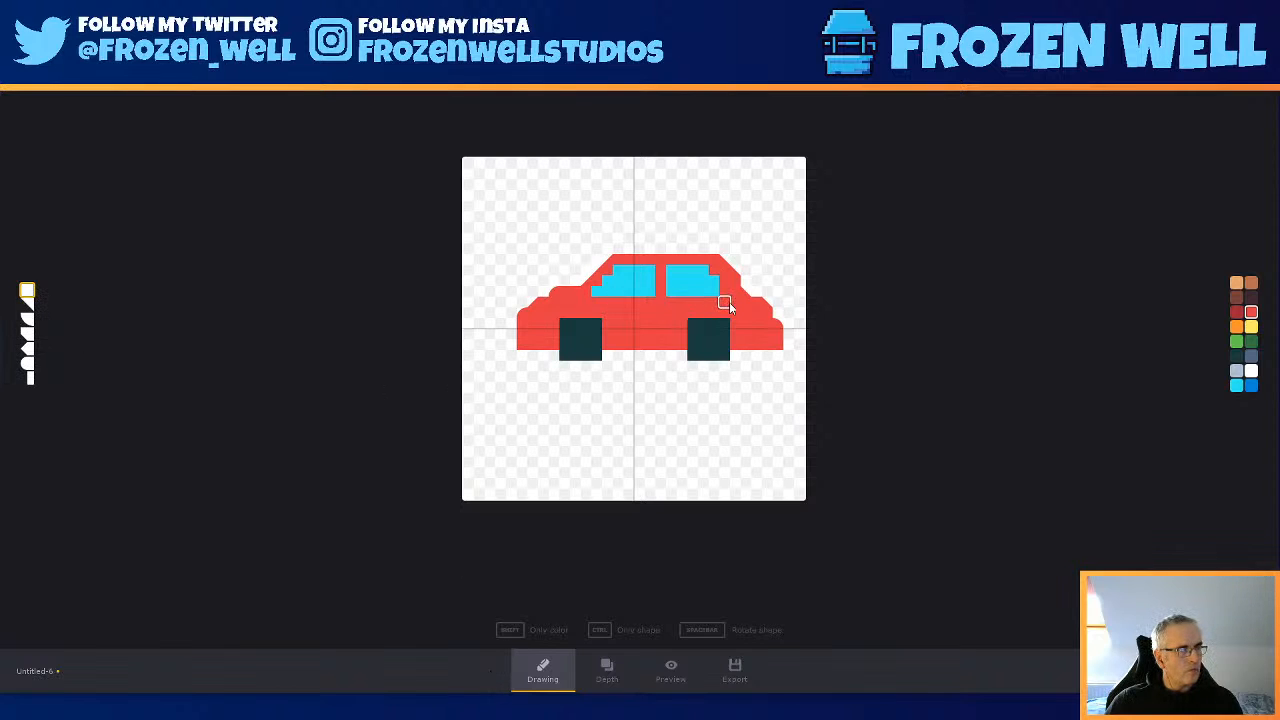
- Set the missed red blocks below, between and behind the windows to depth 6 and check the car in 3D
left_click(606, 678)
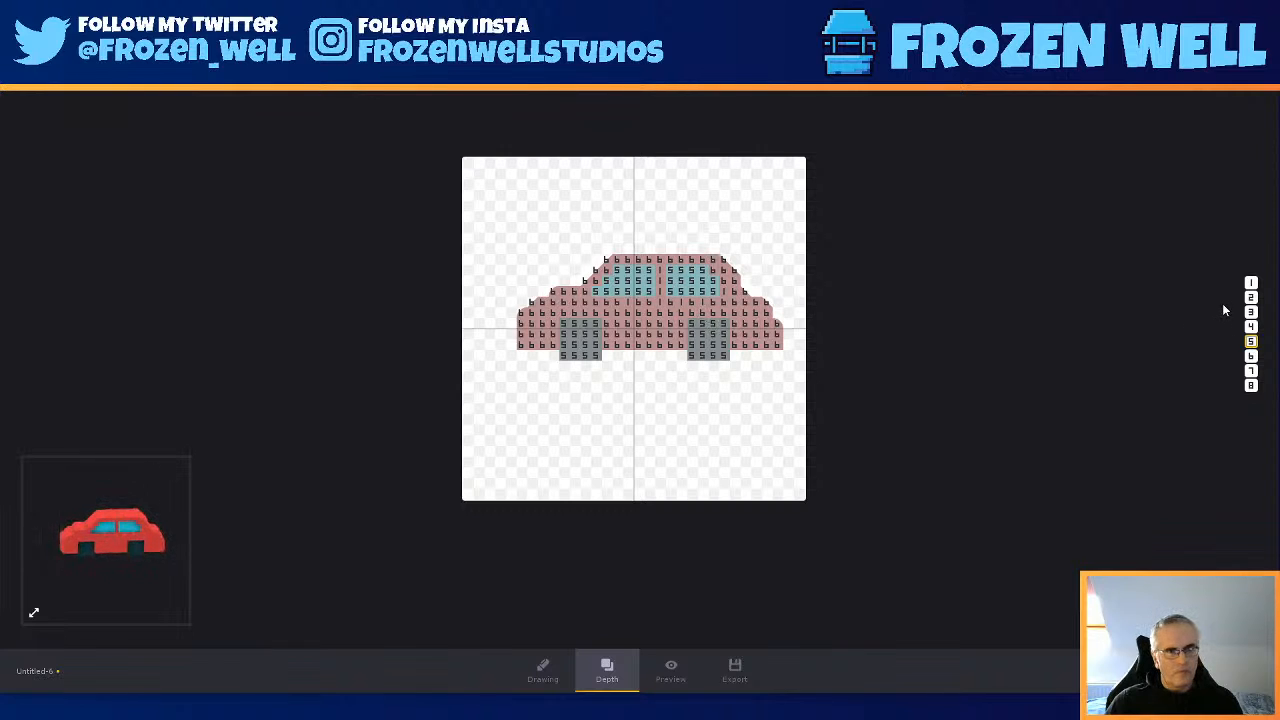
left_click(1252, 357)
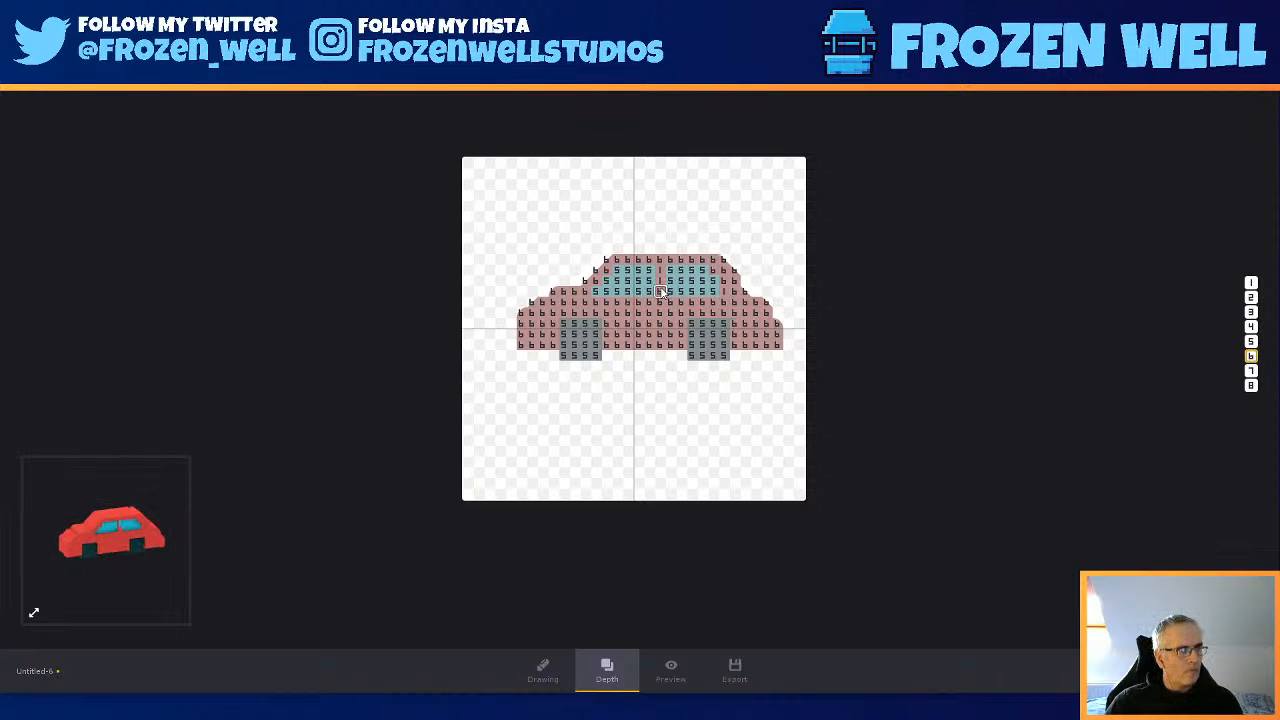
left_click(668, 670)
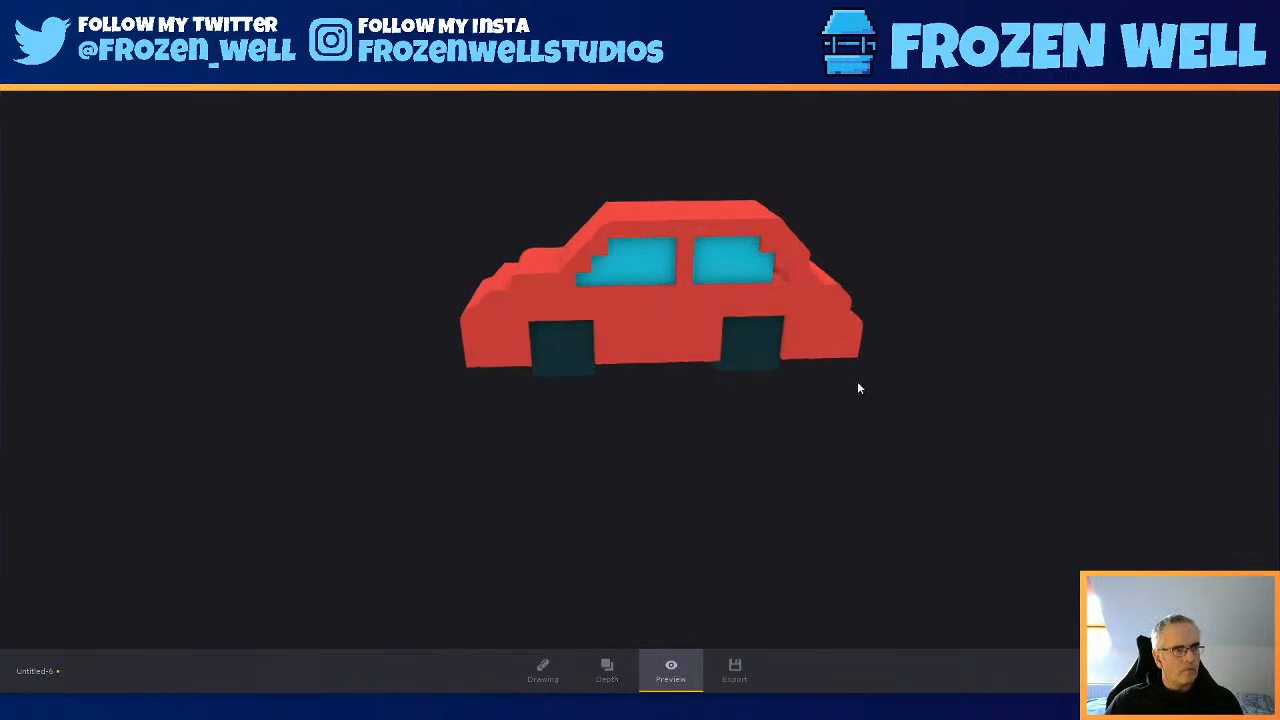
left_click(540, 672)
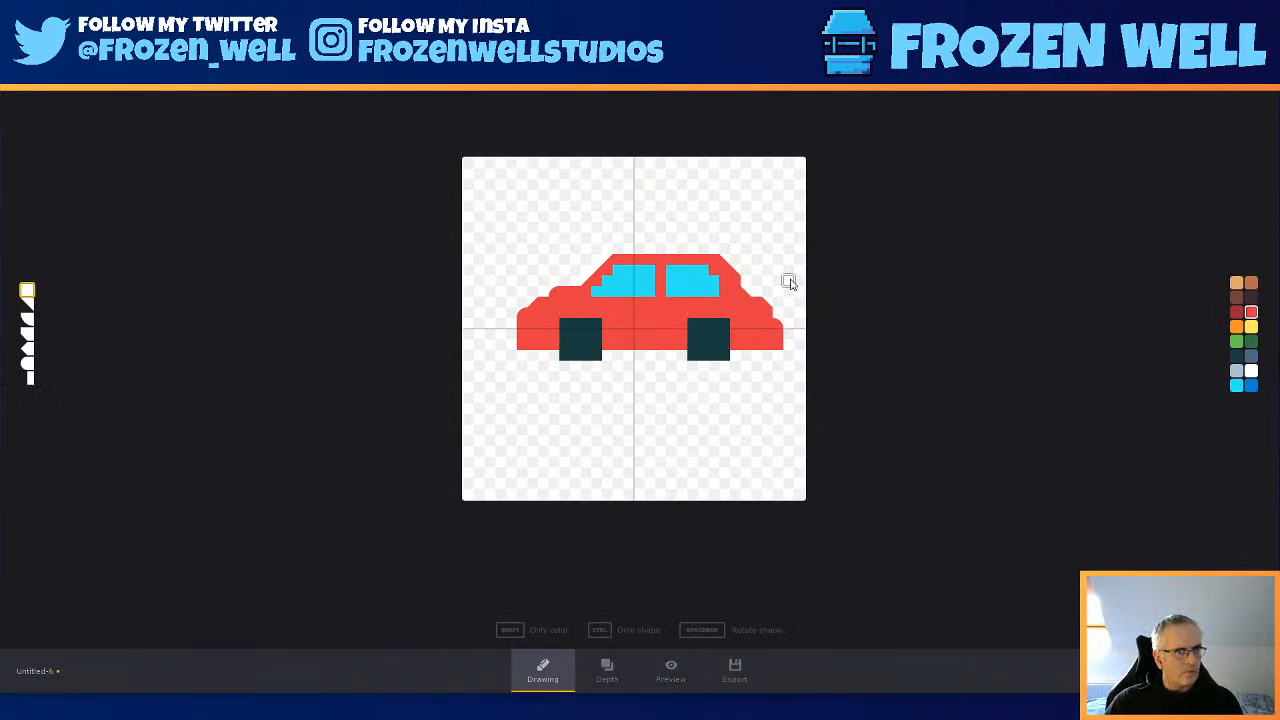
- Set the depth of both cyan windows to 6 so they sit flush with the body, and preview the car in 3D
left_click(606, 668)
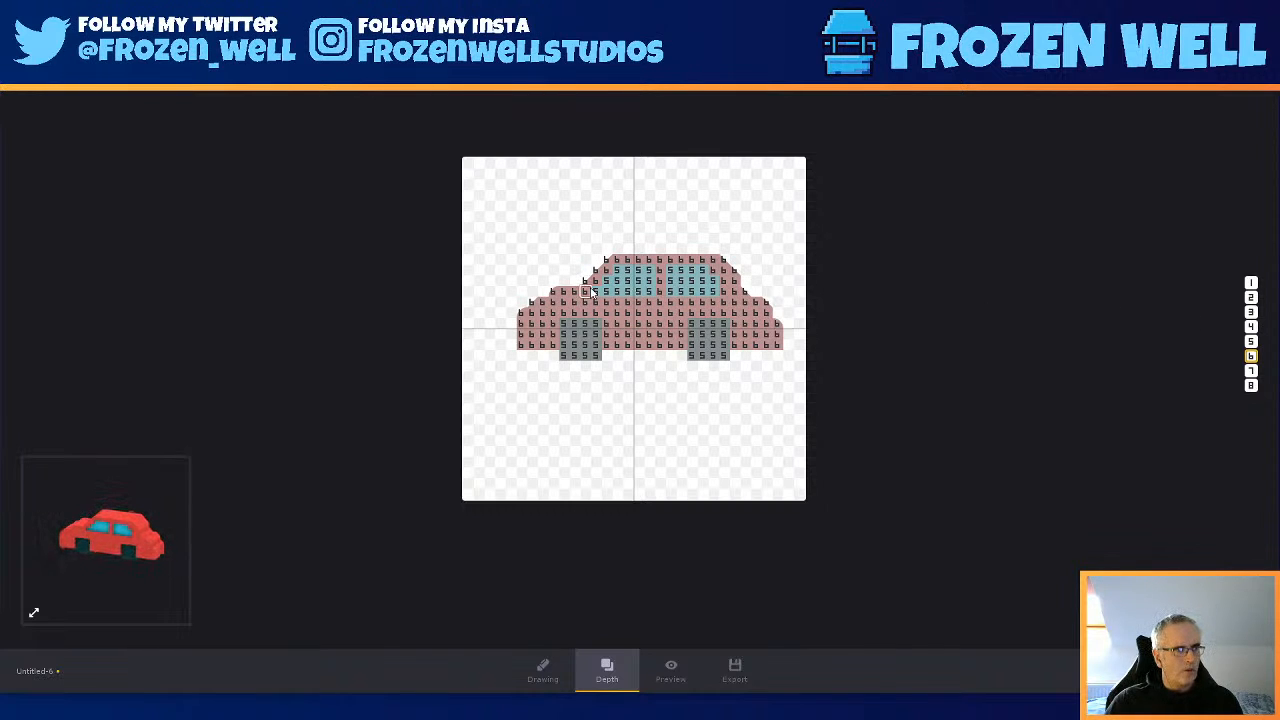
mouse_move(647, 287)
left_mouse_down()
mouse_move(648, 273)
mouse_move(606, 281)
mouse_move(716, 283)
mouse_move(668, 278)
left_mouse_up()
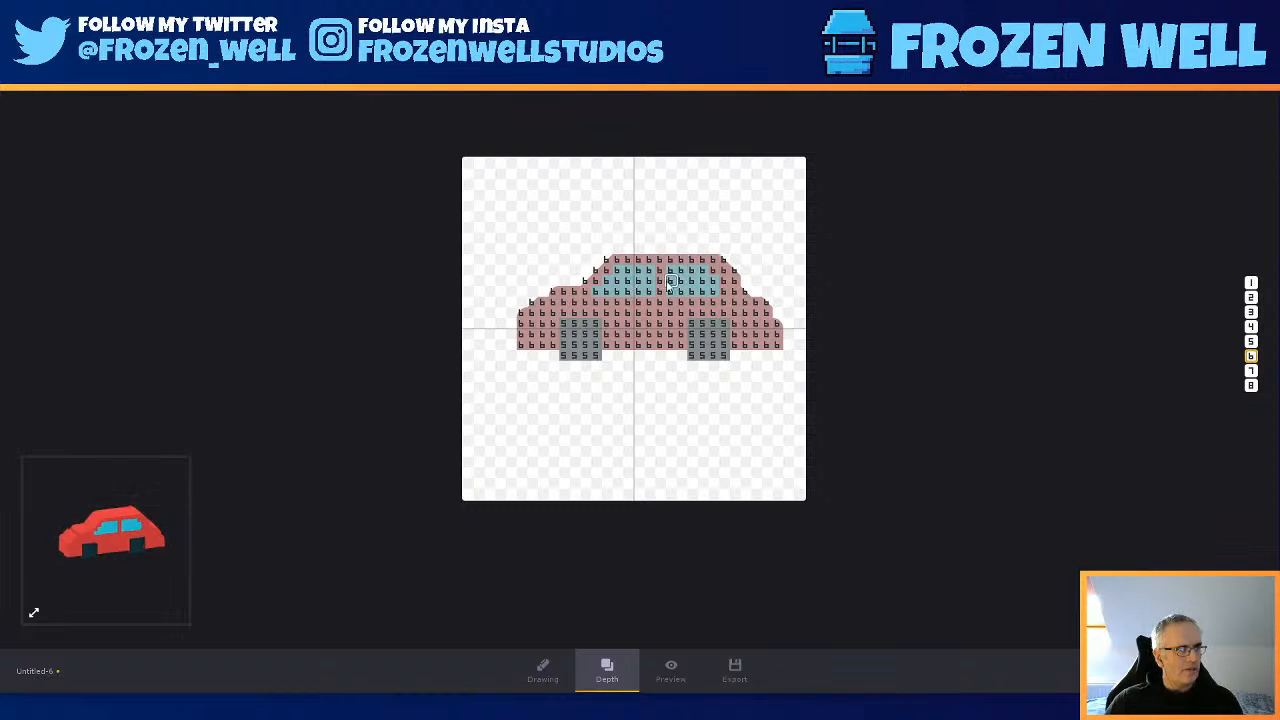
left_click(669, 671)
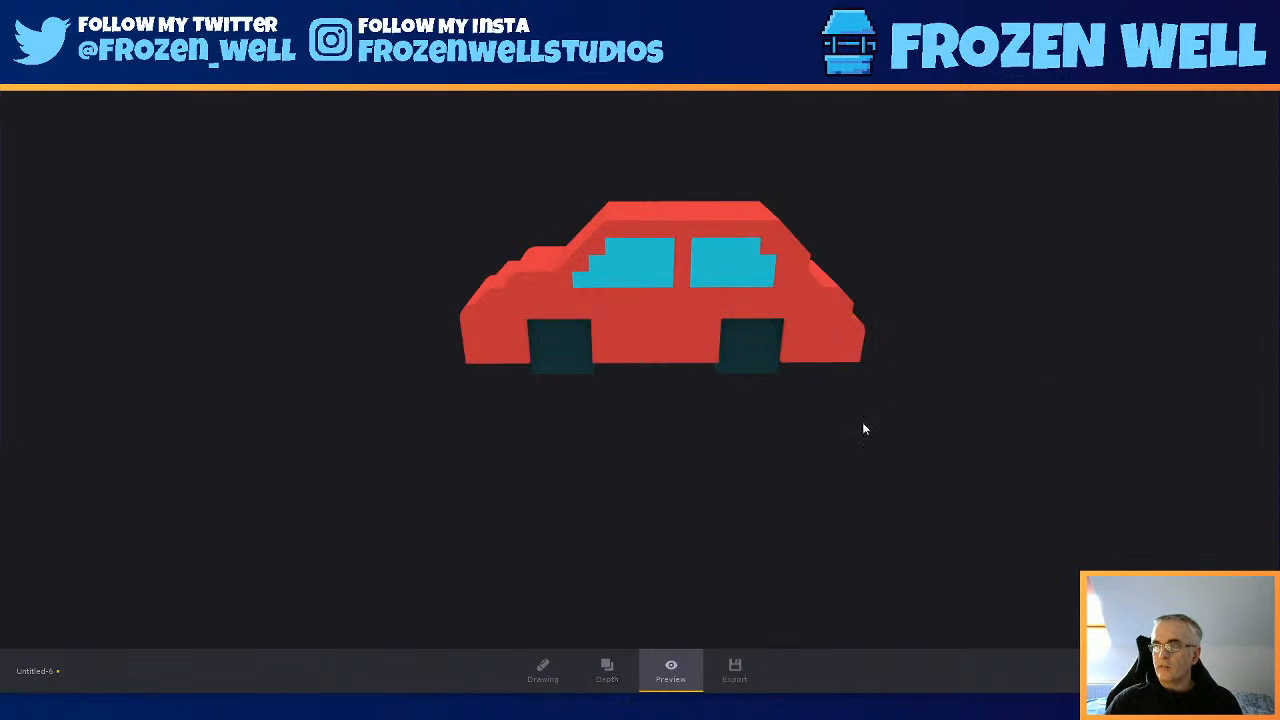
left_click_drag(722, 458, 376, 468)
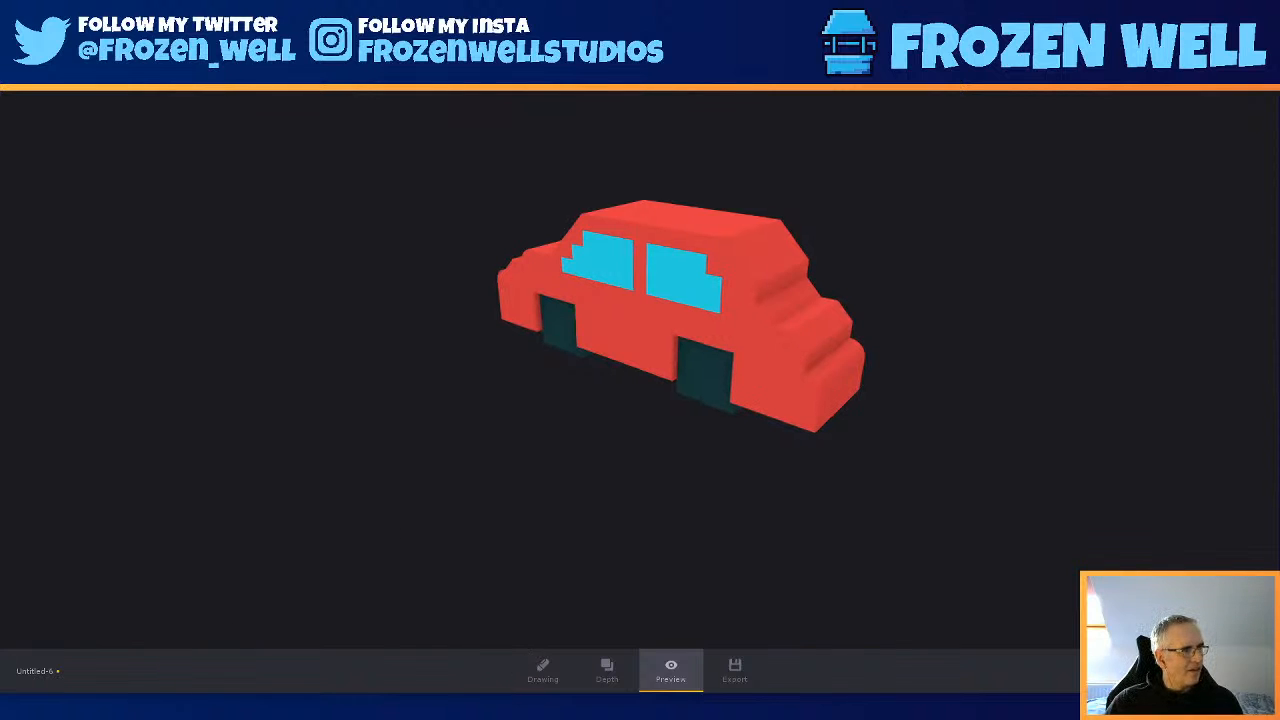
- Open the pine.kenshape sample from the KenShape-1.0.0 (Windows) folder and preview the tree in 3D
left_click(19, 30)
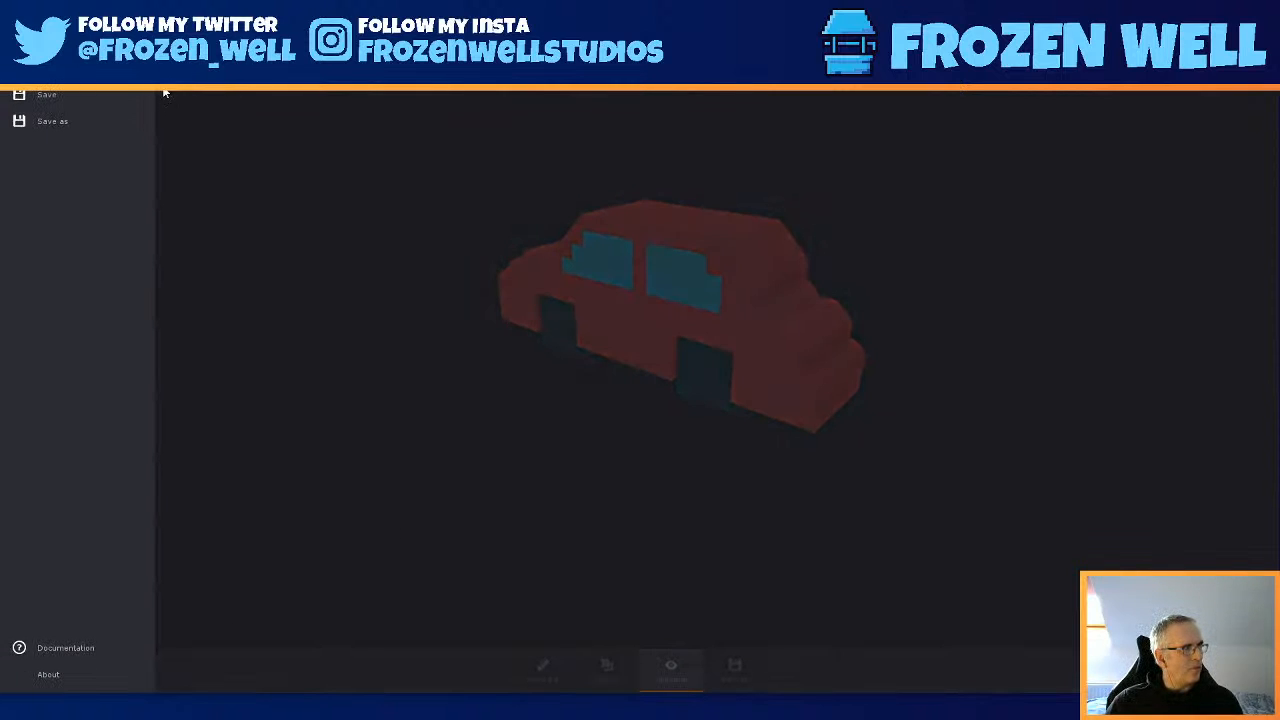
left_click(80, 42)
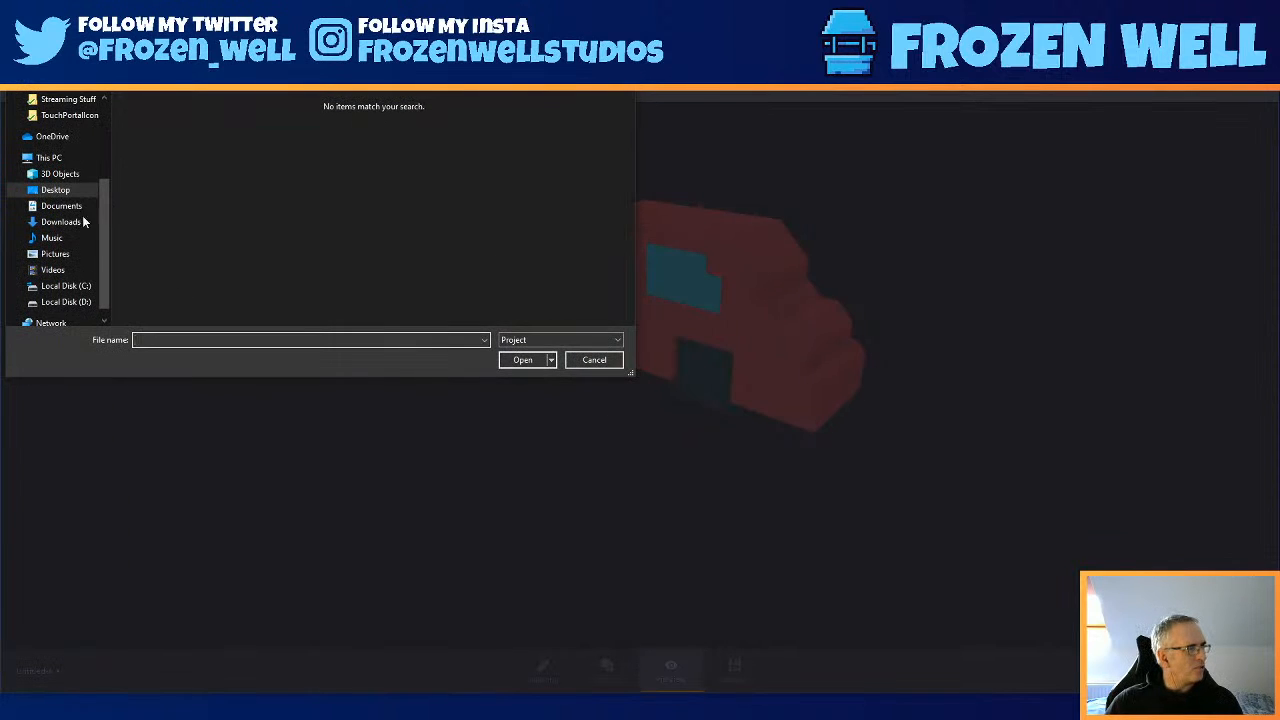
left_click(160, 54)
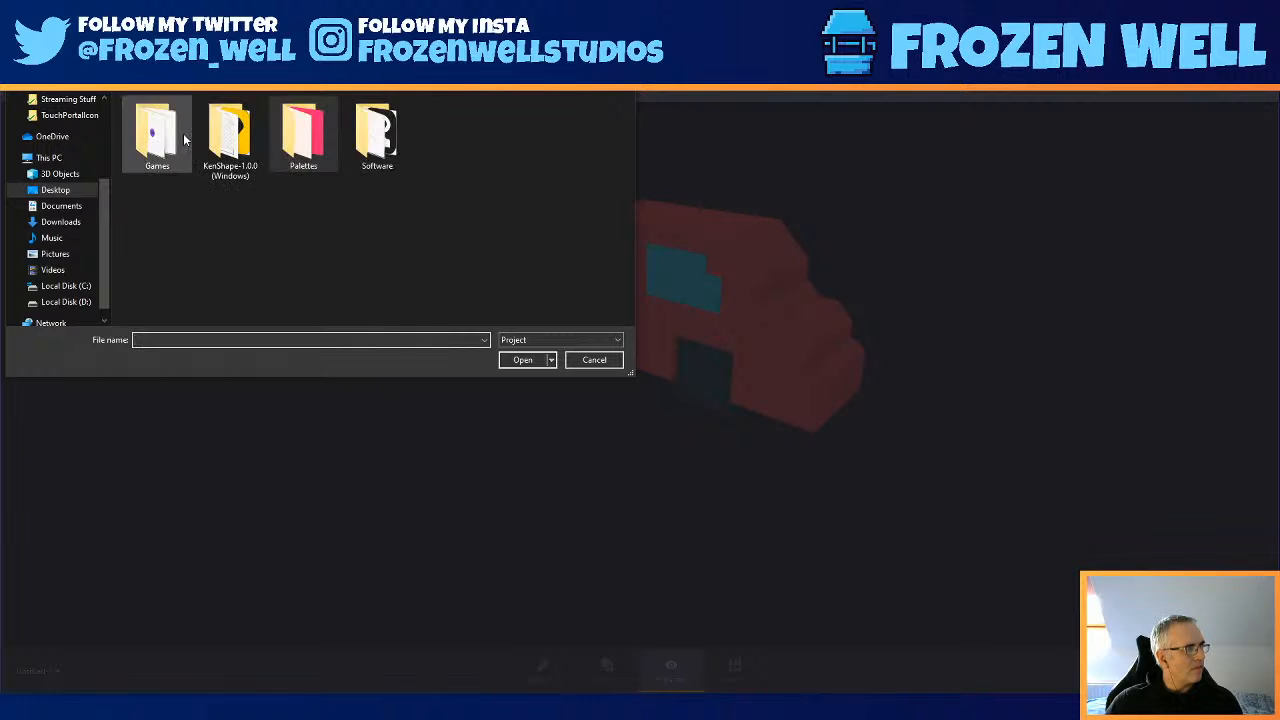
double_click(238, 127)
left_click(170, 150)
double_click(170, 147)
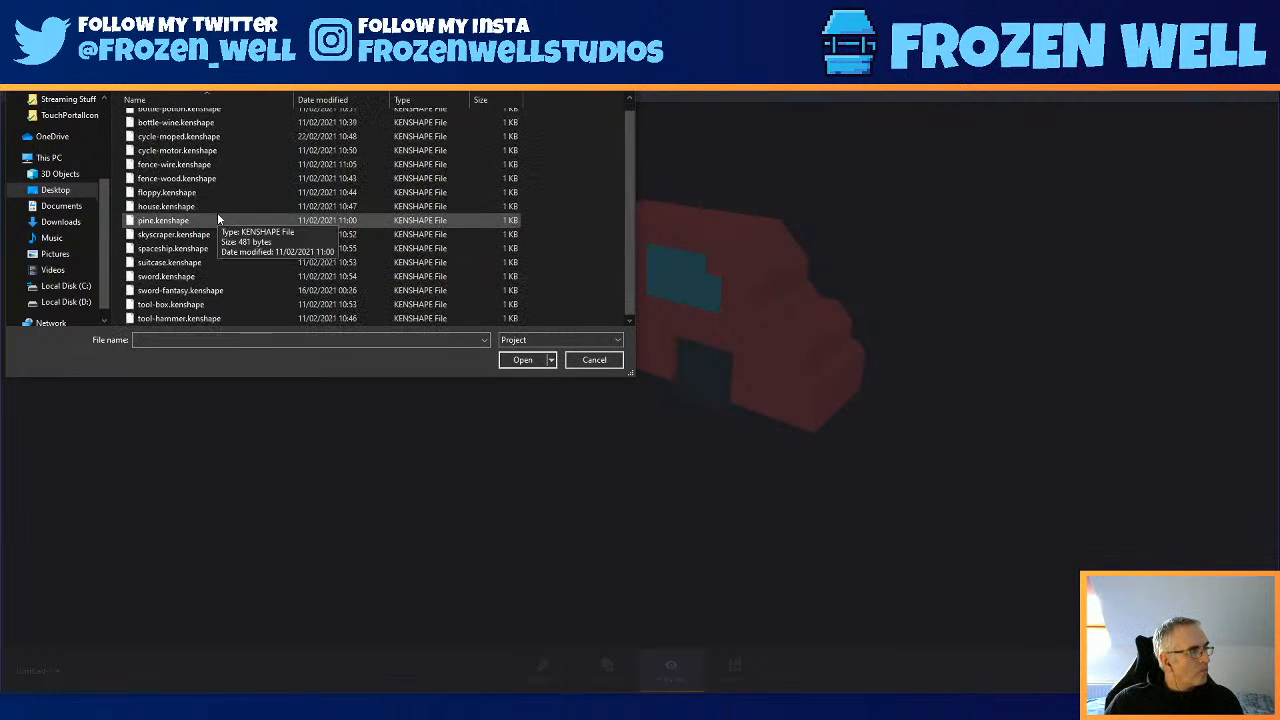
scroll(195, 280, "down", 1)
scroll(195, 280, "up", 1)
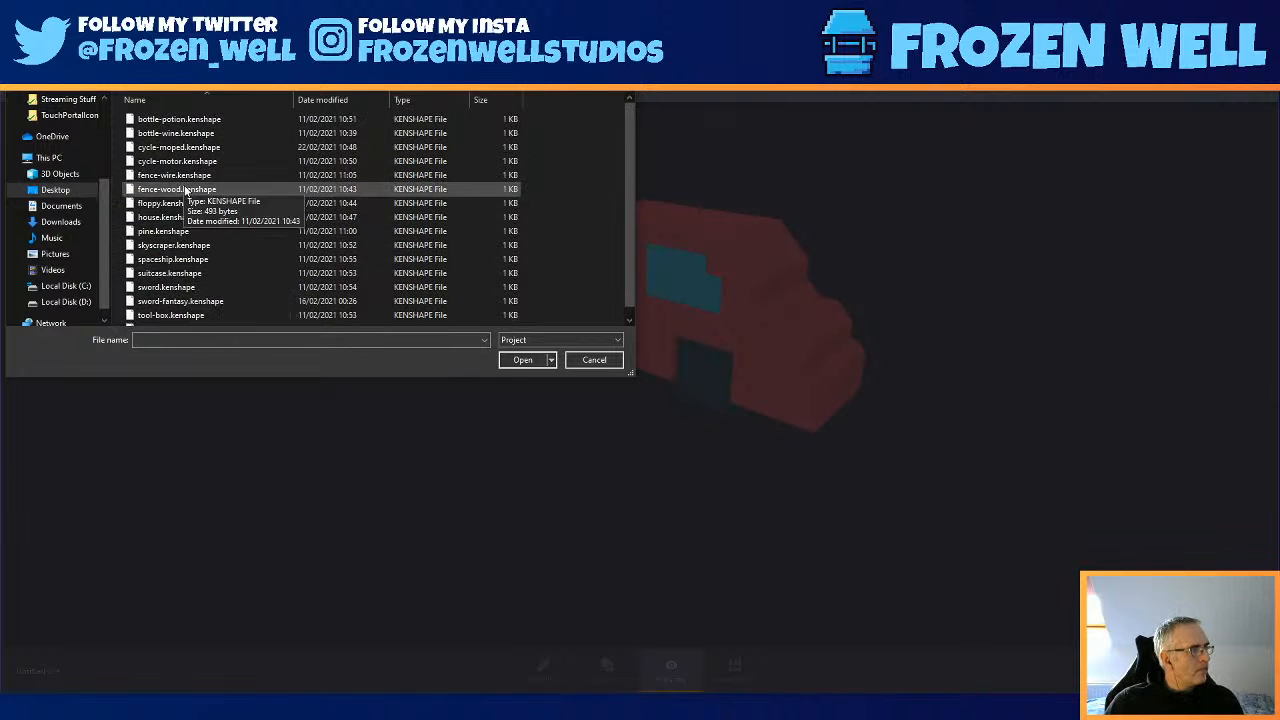
double_click(185, 231)
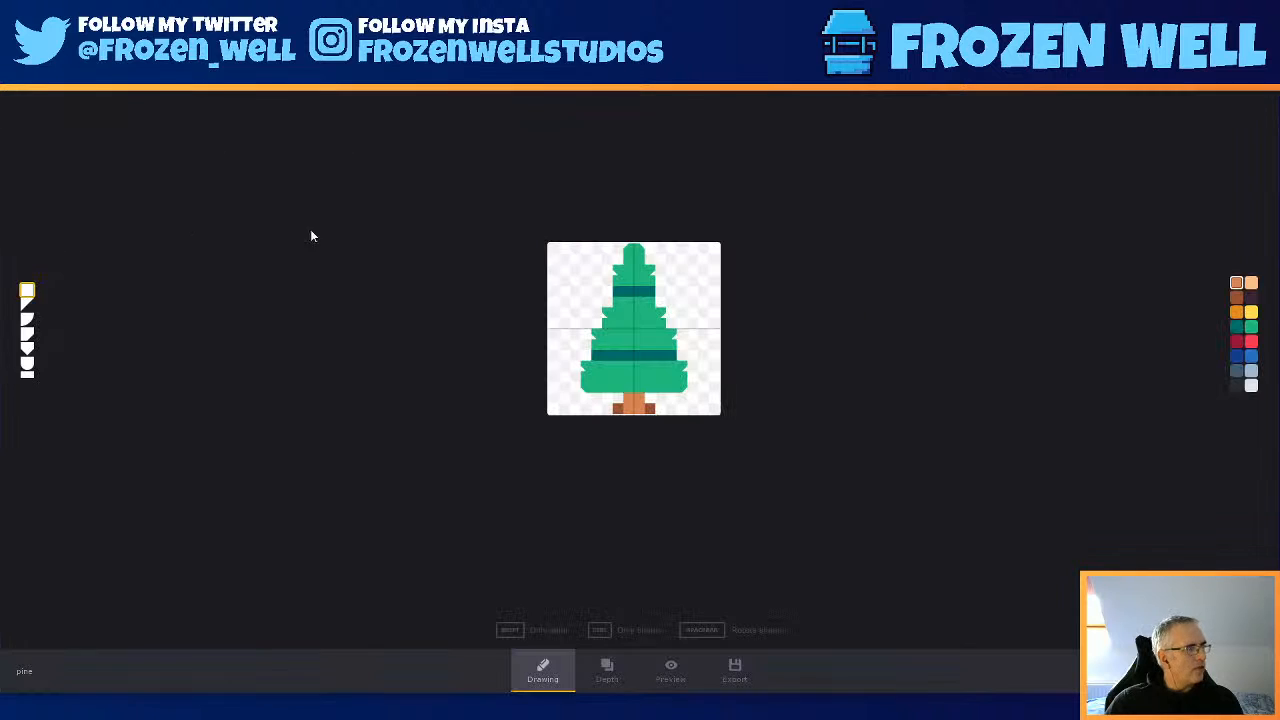
left_click(670, 668)
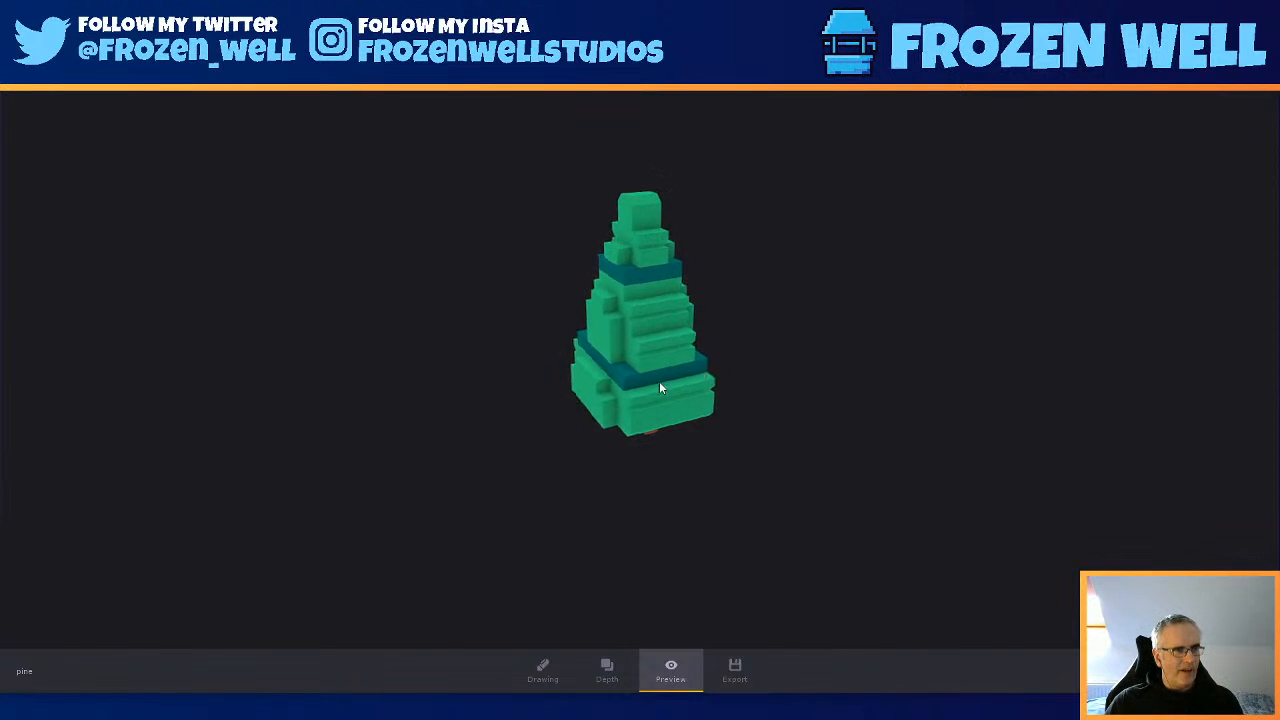
- Open the sword.kenshape sample, preview it in 3D and return to its drawing
left_click(543, 672)
left_click(20, 16)
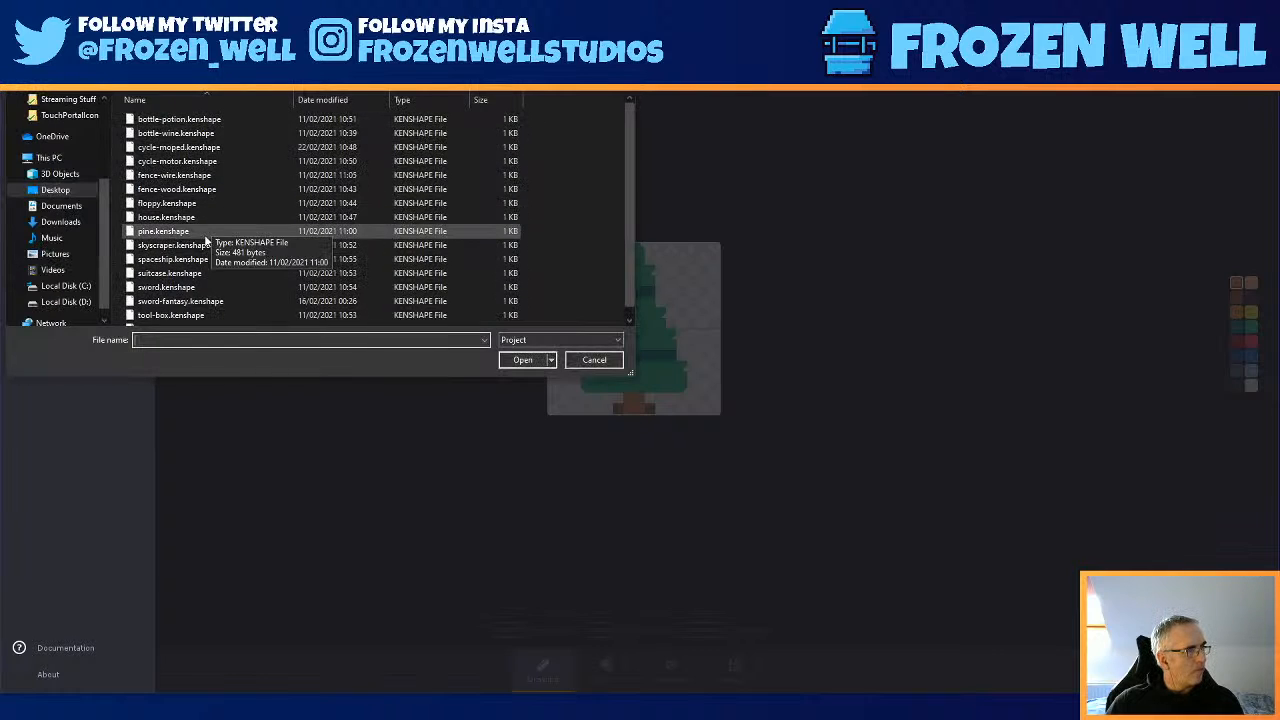
double_click(185, 288)
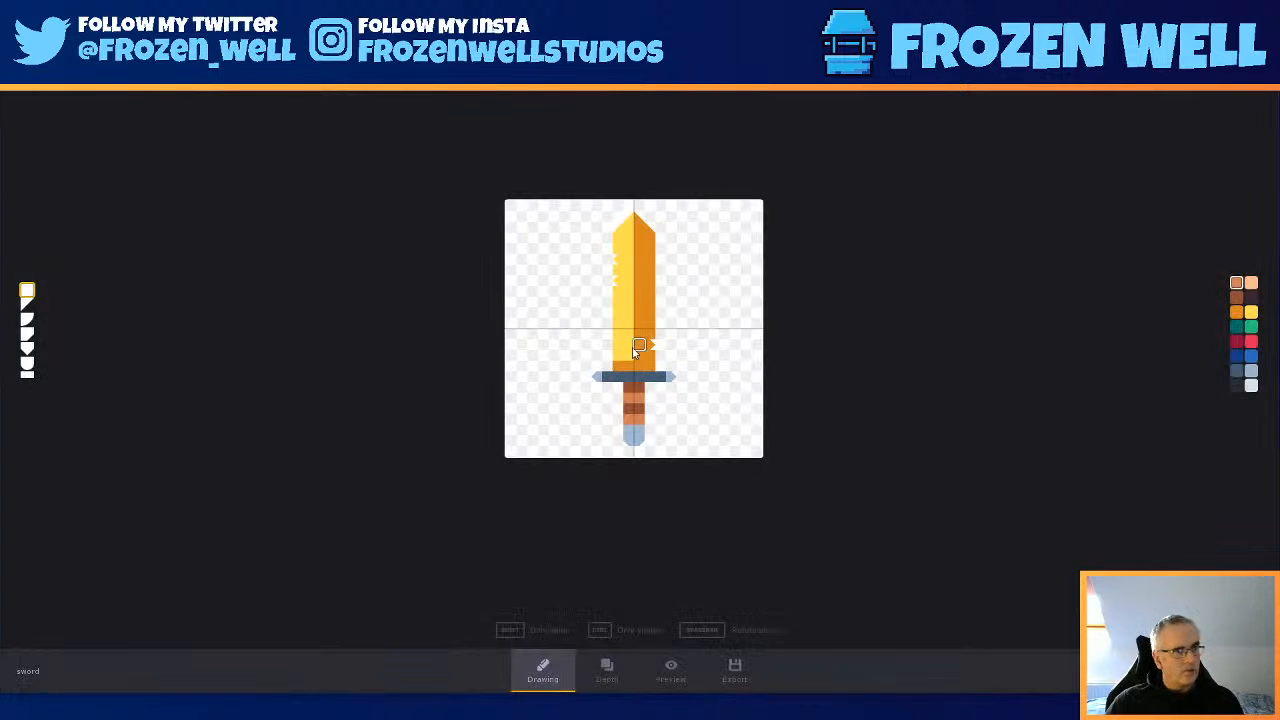
left_click(684, 667)
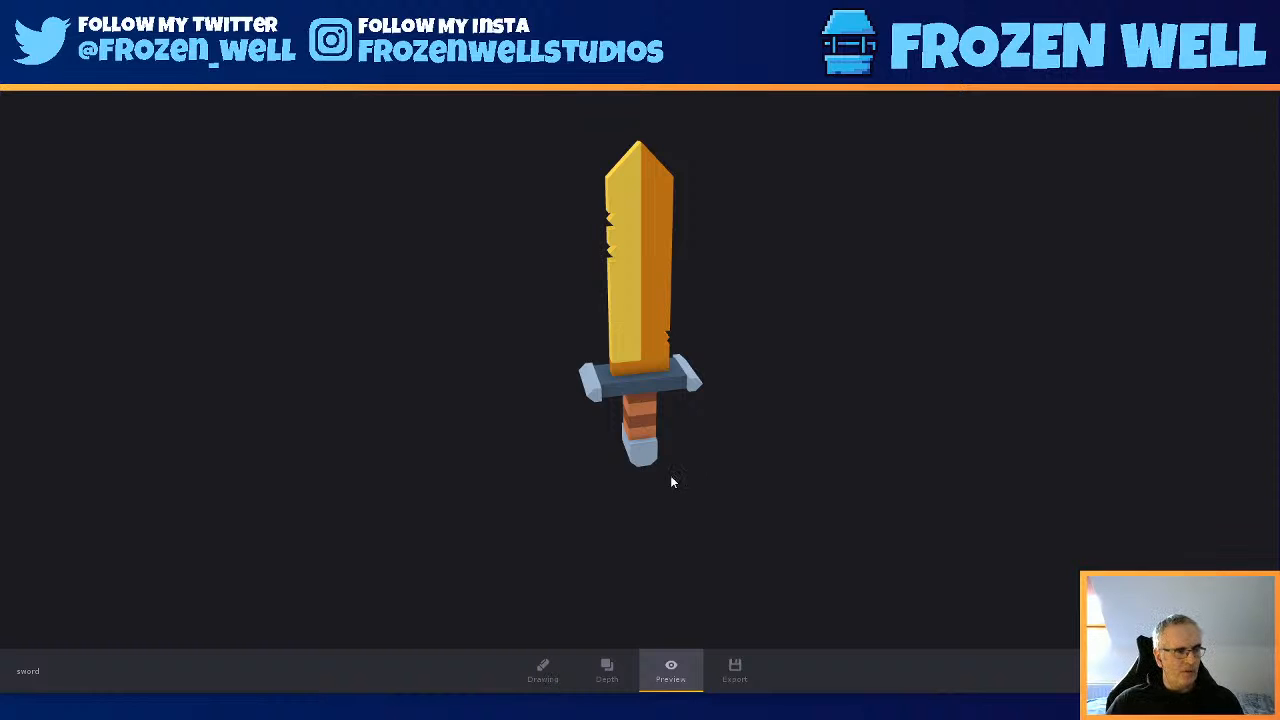
left_click(541, 670)
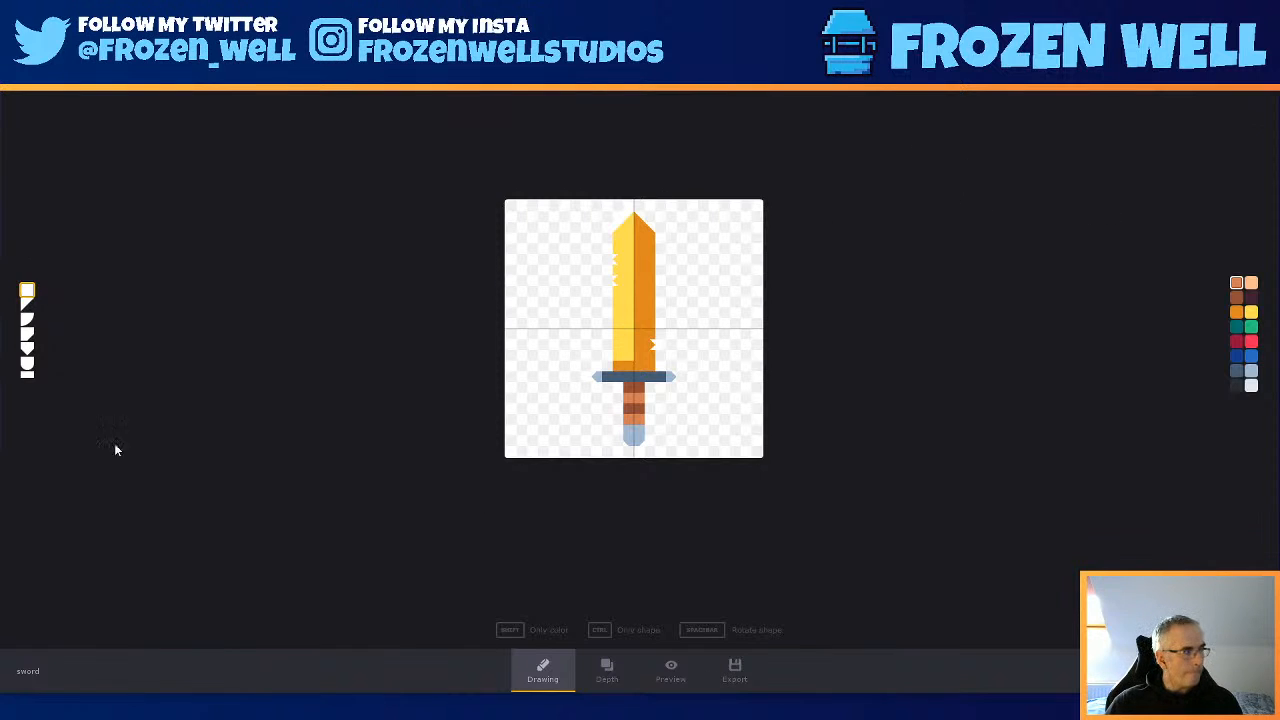
- Create a new project with a 16×16 canvas, fill its lower half with dark brown blocks and preview the shape in 3D
left_click(31, 90)
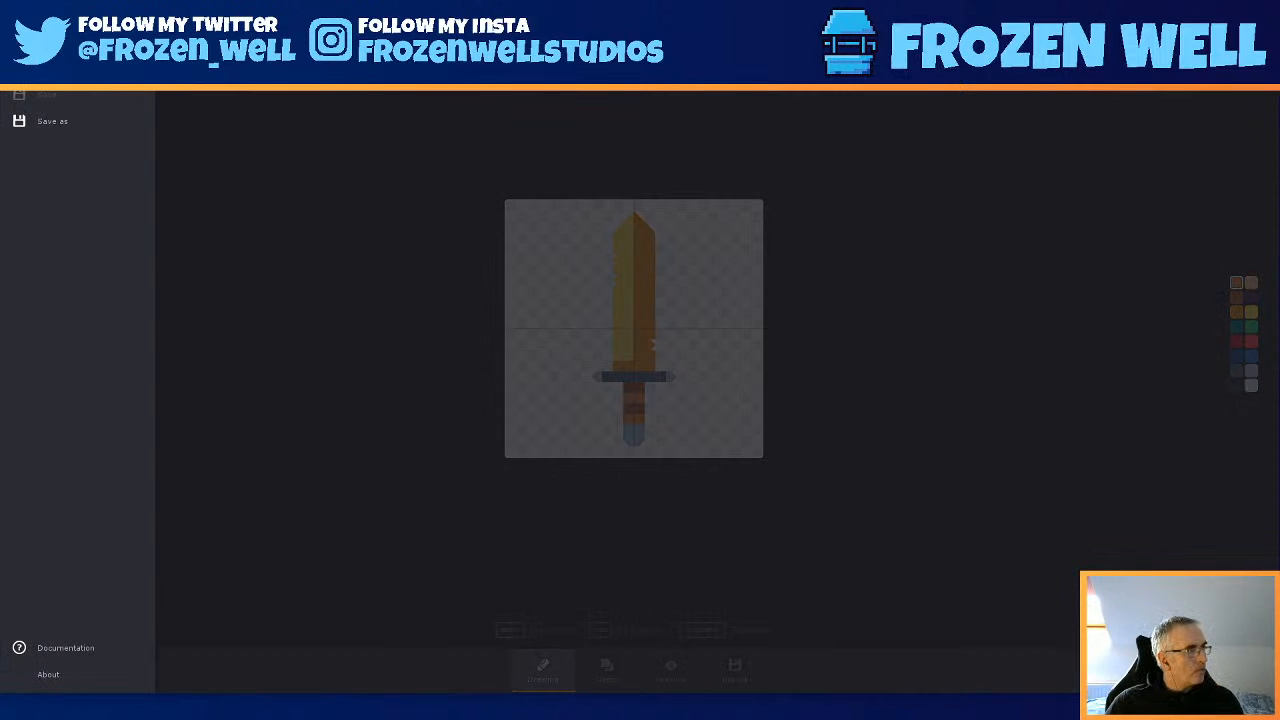
left_click(40, 95)
left_click(554, 337)
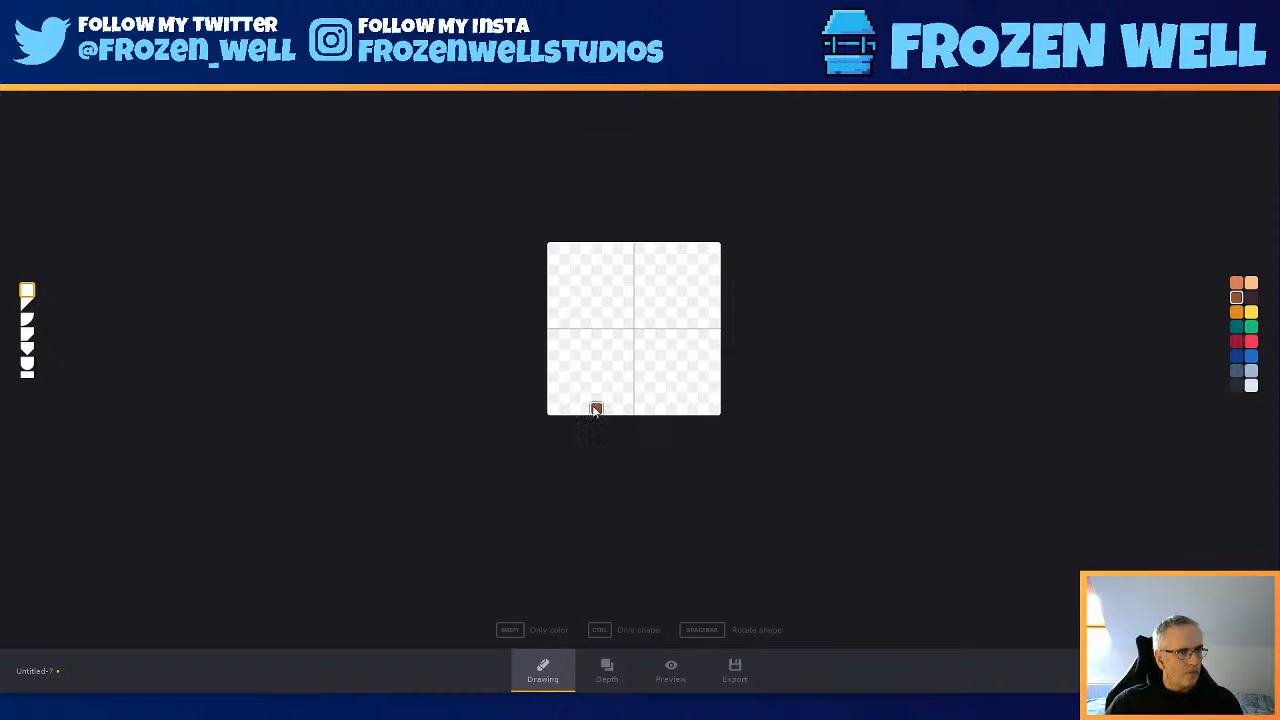
mouse_move(594, 408)
left_mouse_down()
mouse_move(678, 409)
mouse_move(553, 409)
mouse_move(710, 411)
mouse_move(713, 340)
mouse_move(551, 343)
mouse_move(548, 400)
mouse_move(703, 385)
mouse_move(580, 389)
mouse_move(564, 358)
mouse_move(700, 344)
mouse_move(684, 380)
mouse_move(594, 378)
left_mouse_up()
mouse_move(575, 356)
left_mouse_down()
mouse_move(574, 371)
mouse_move(634, 349)
mouse_move(597, 367)
mouse_move(641, 384)
mouse_move(664, 357)
mouse_move(684, 375)
left_mouse_up()
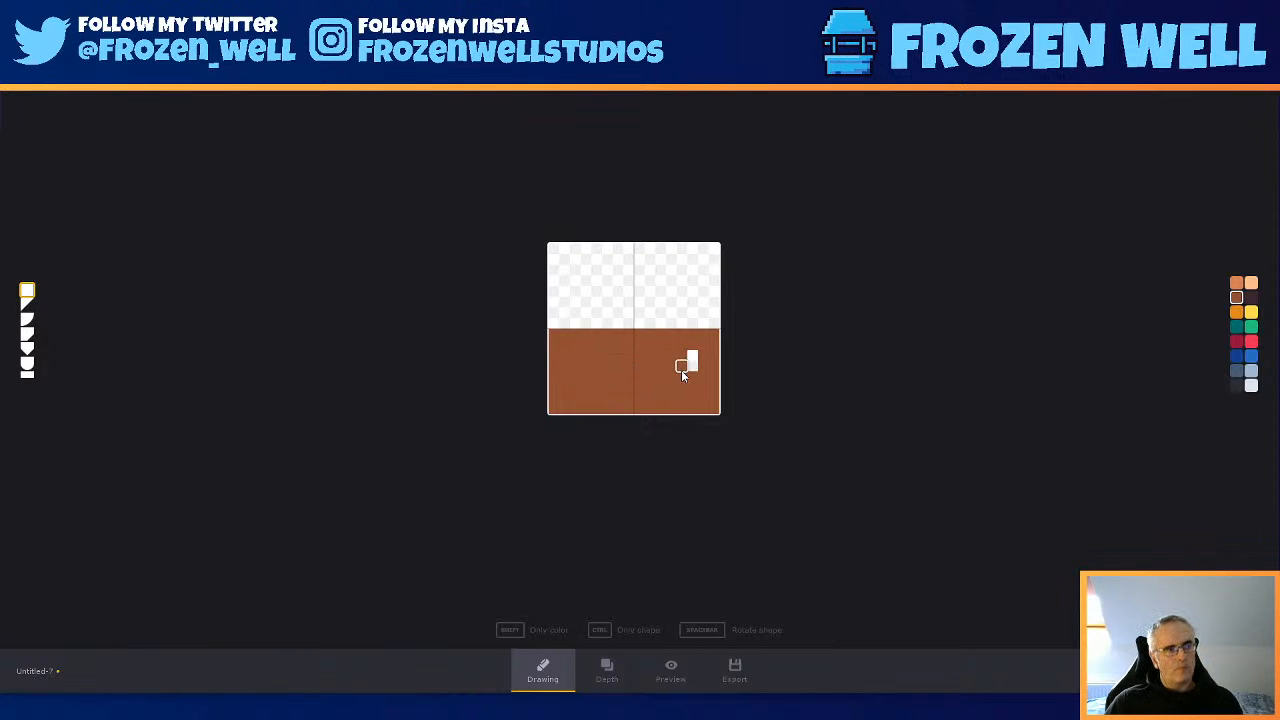
left_click(670, 670)
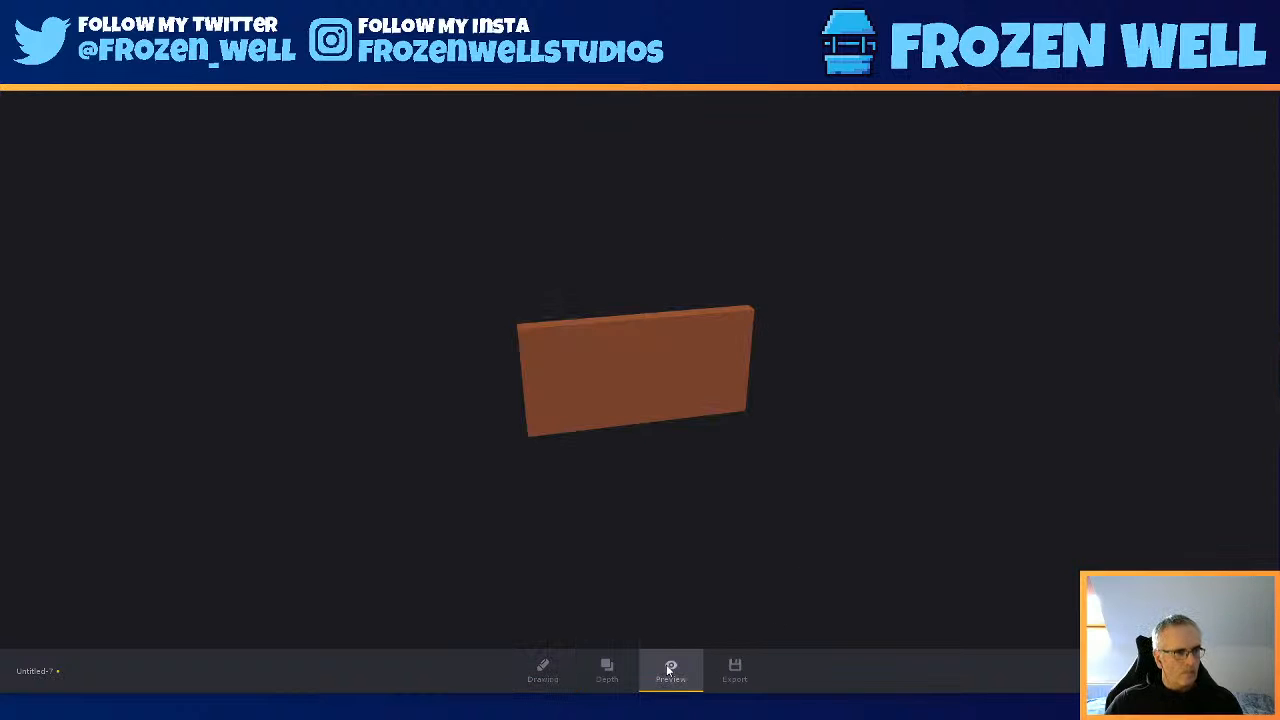
- Set the depth of all brown blocks to 8 and inspect the box from several angles in 3D
left_click(603, 674)
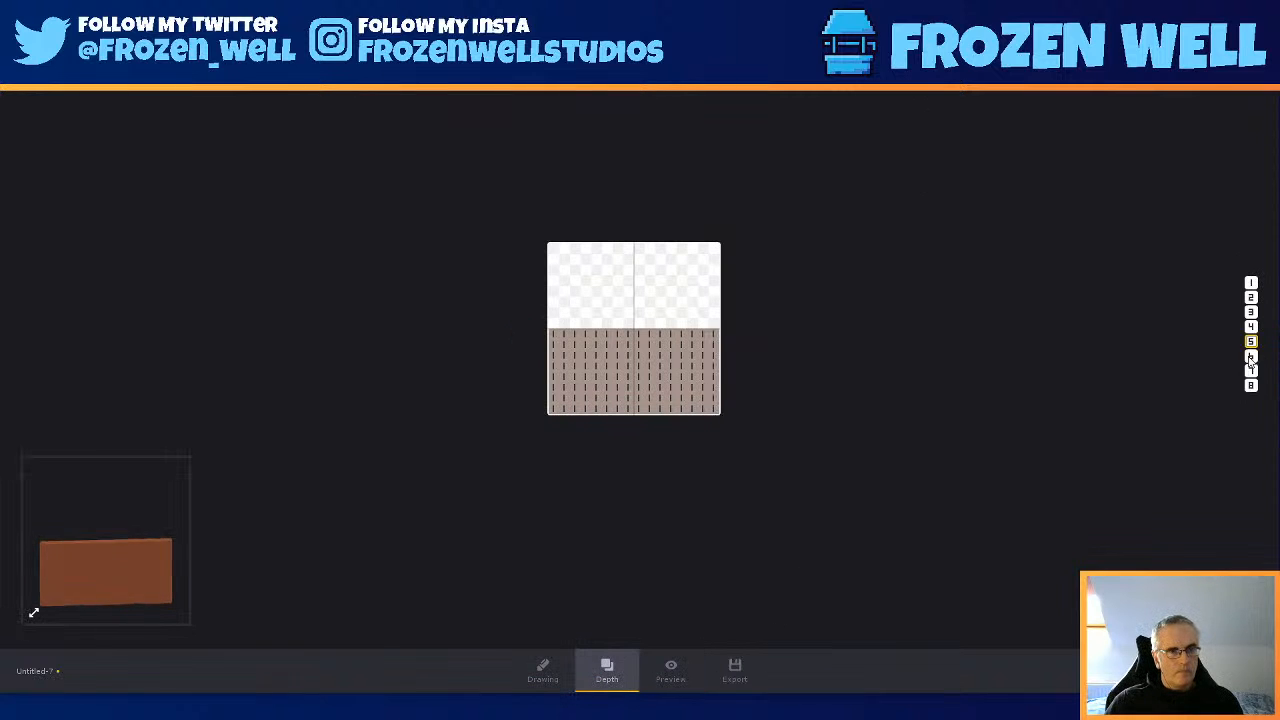
left_click(1251, 387)
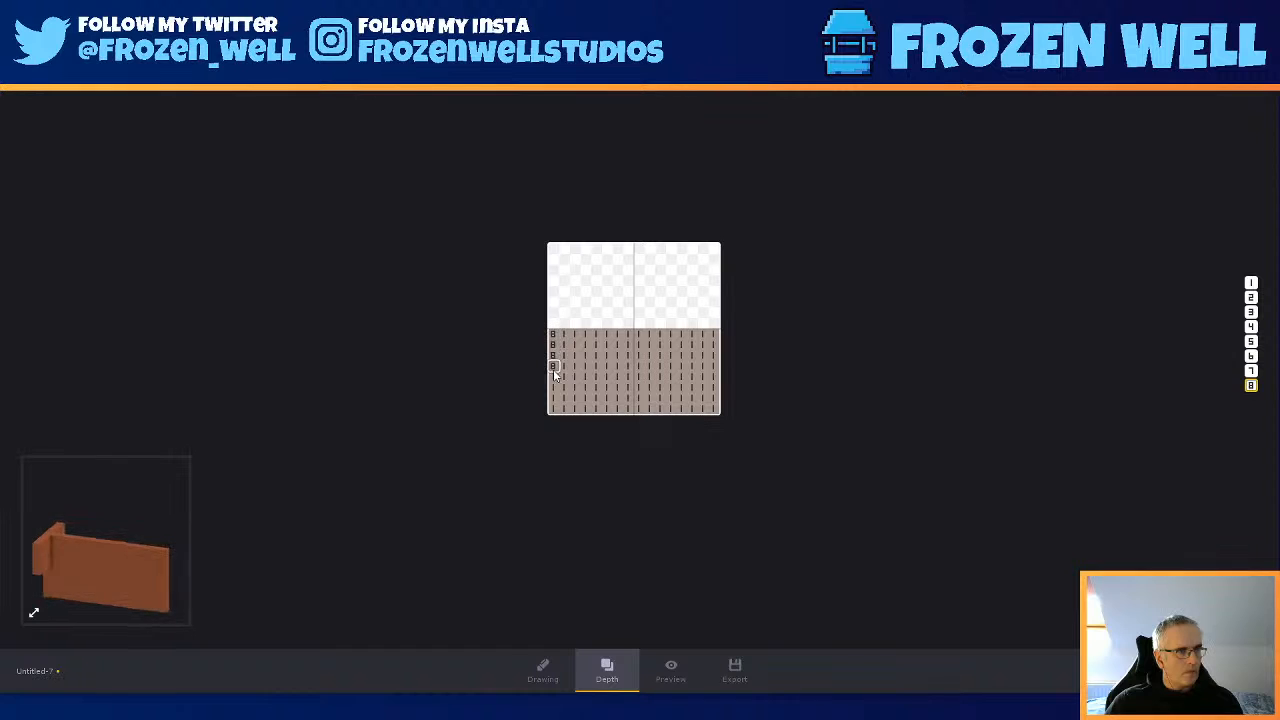
mouse_move(555, 409)
left_mouse_down()
mouse_move(694, 403)
mouse_move(660, 412)
left_mouse_up()
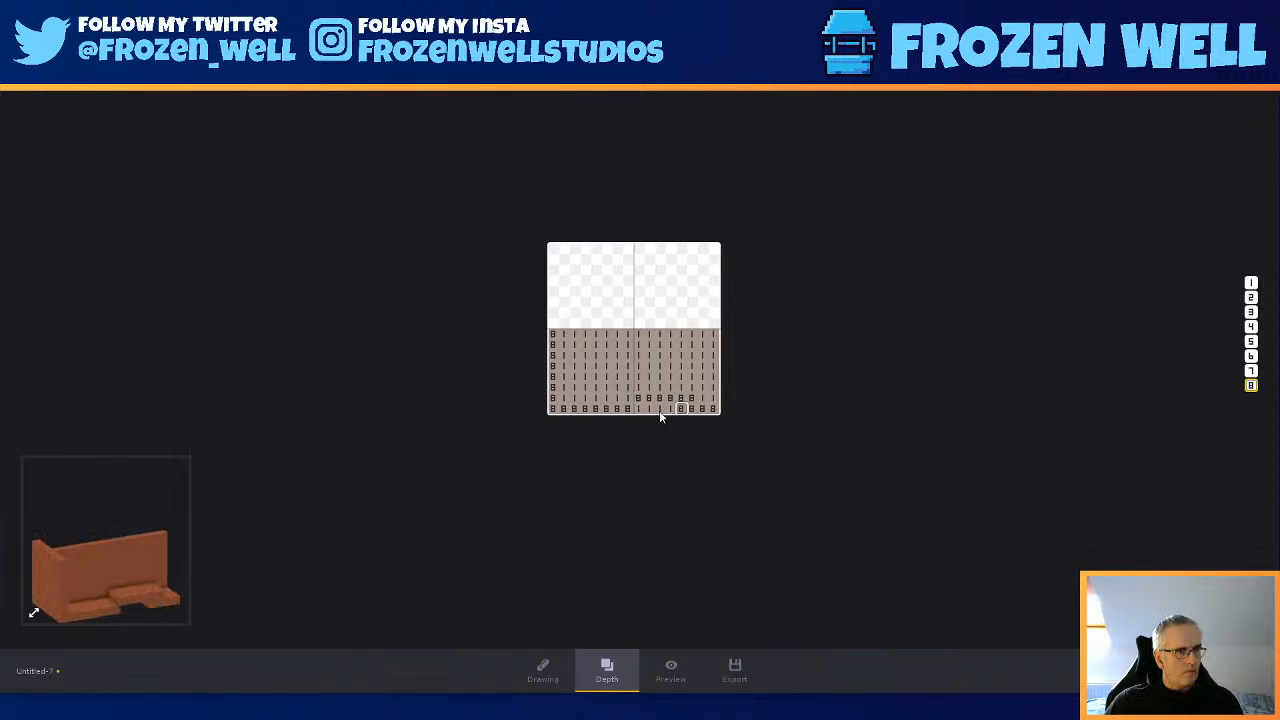
mouse_move(565, 397)
left_mouse_down()
mouse_move(720, 391)
mouse_move(568, 378)
mouse_move(714, 370)
mouse_move(563, 369)
mouse_move(714, 345)
mouse_move(627, 356)
mouse_move(566, 346)
mouse_move(711, 334)
mouse_move(571, 343)
mouse_move(617, 326)
mouse_move(591, 344)
mouse_move(651, 383)
mouse_move(722, 398)
mouse_move(631, 367)
left_mouse_up()
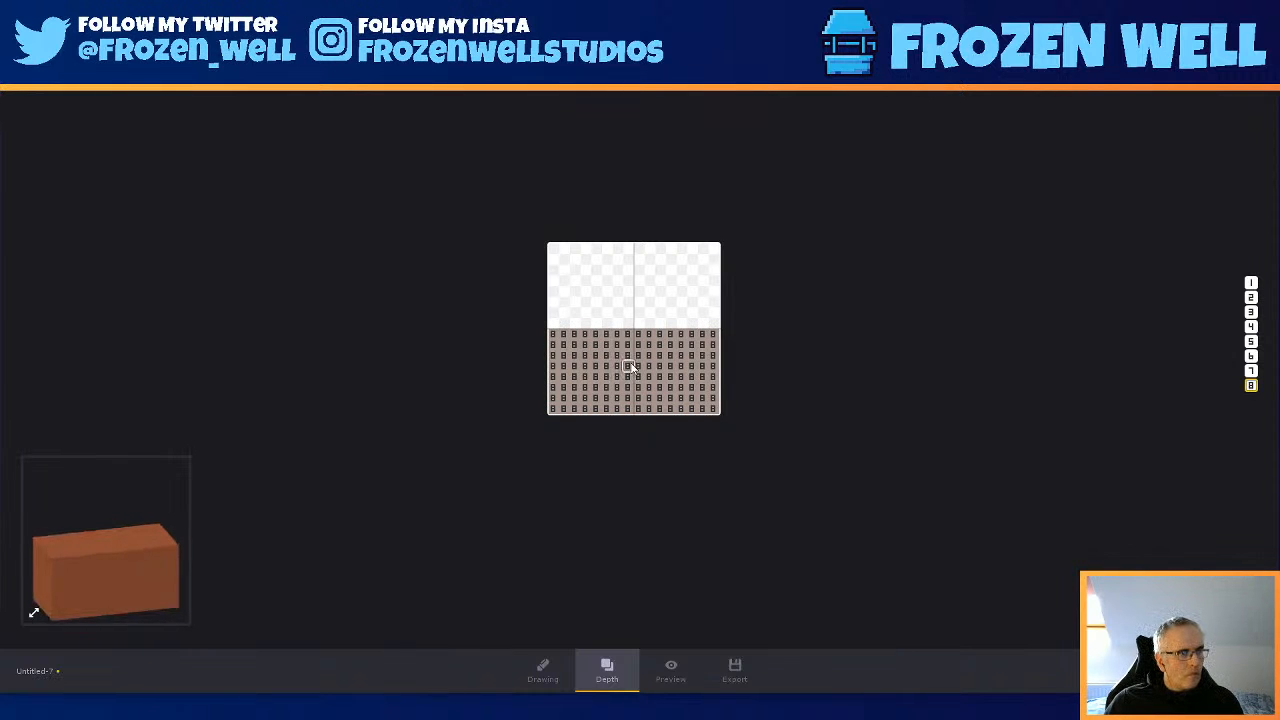
left_click(669, 672)
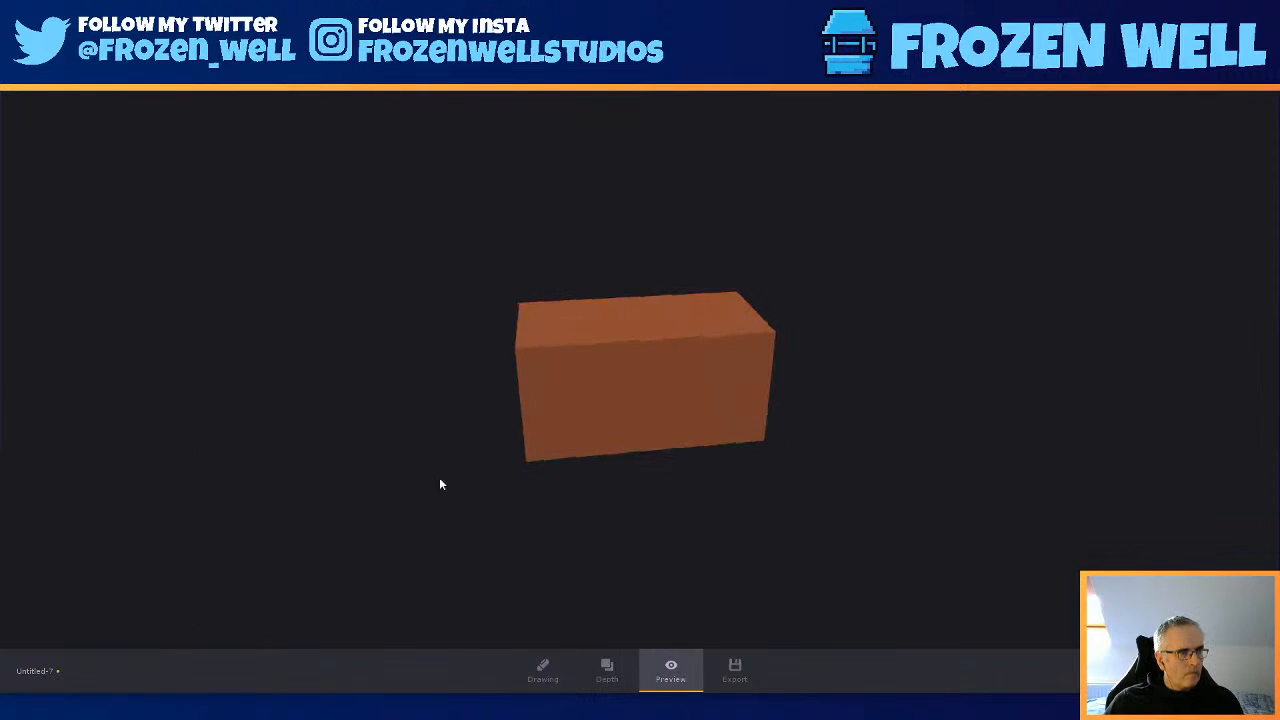
mouse_move(440, 479)
left_mouse_down()
mouse_move(658, 483)
mouse_move(545, 490)
left_mouse_up()
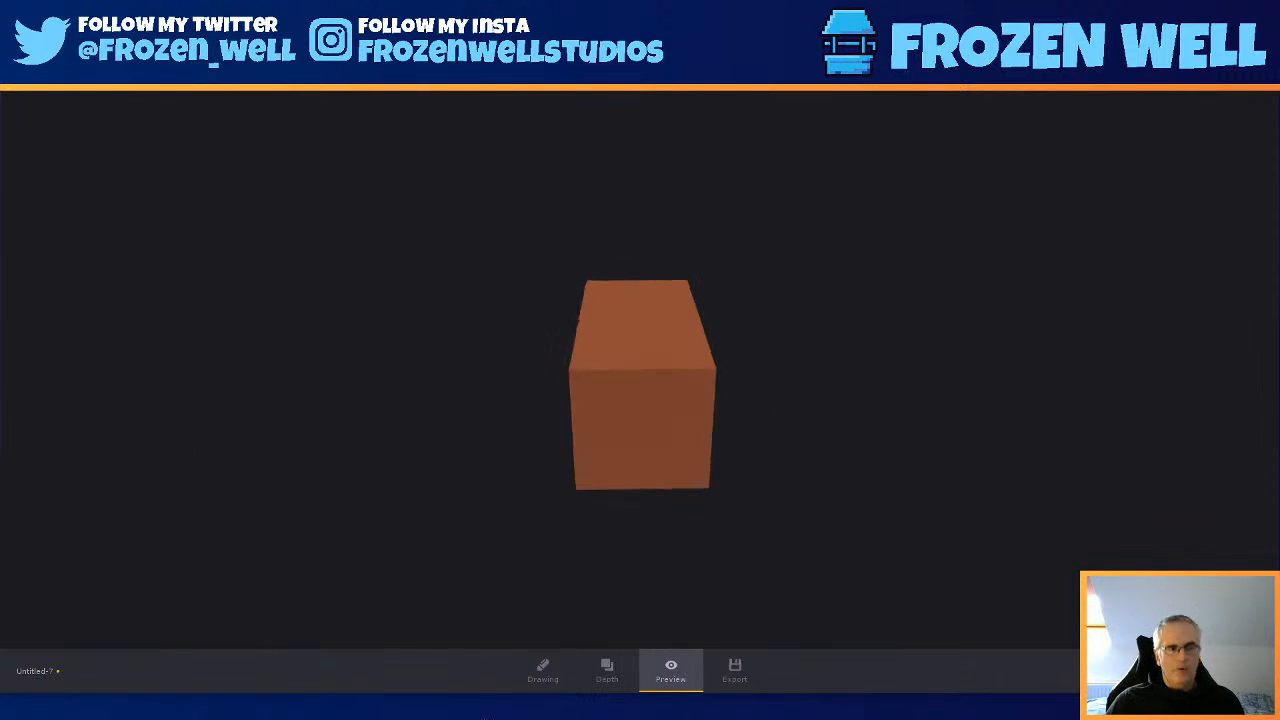
- Try a light brown border along the left edge and half the top edge of the box, and repaint it dark brown
left_click(540, 684)
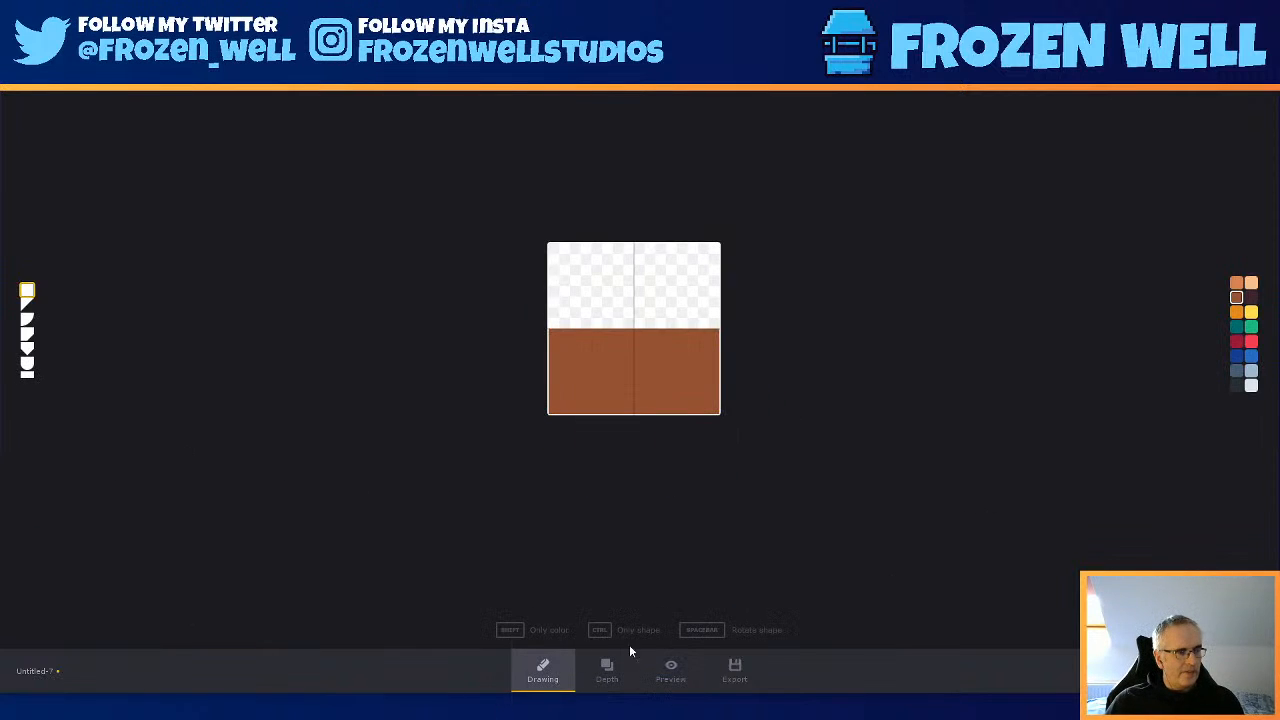
left_click(1237, 284)
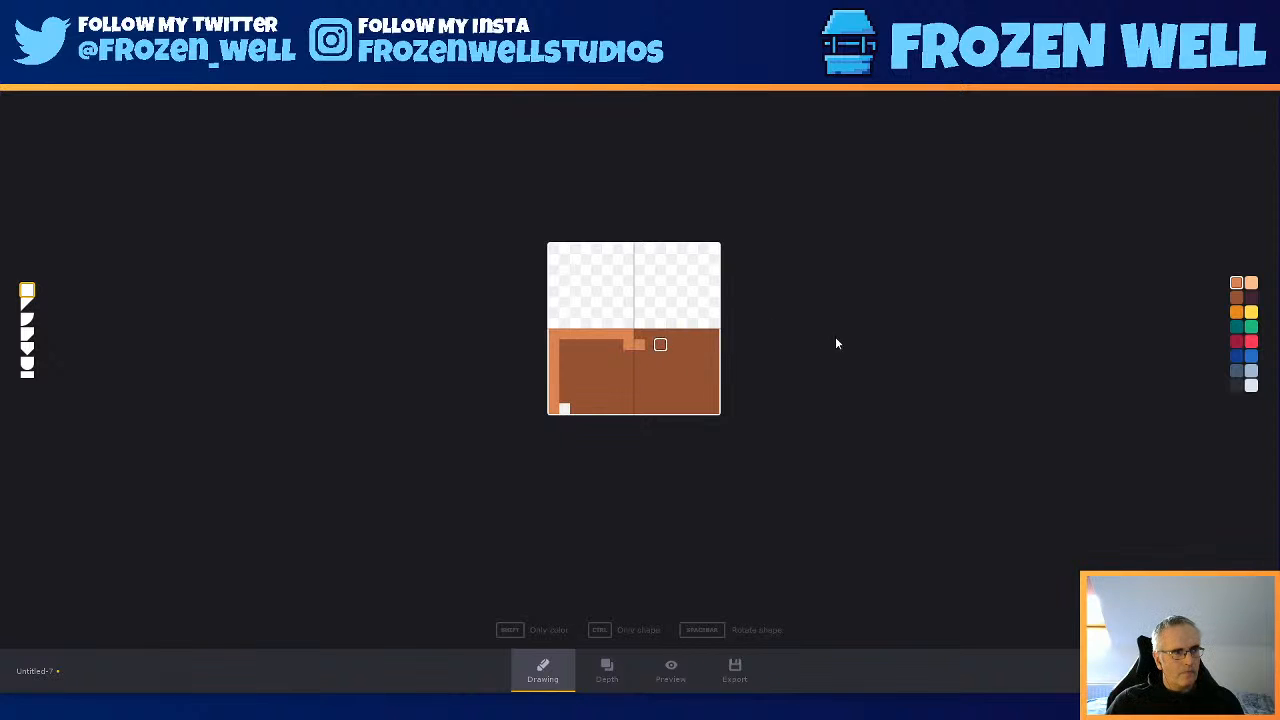
left_click(1237, 297)
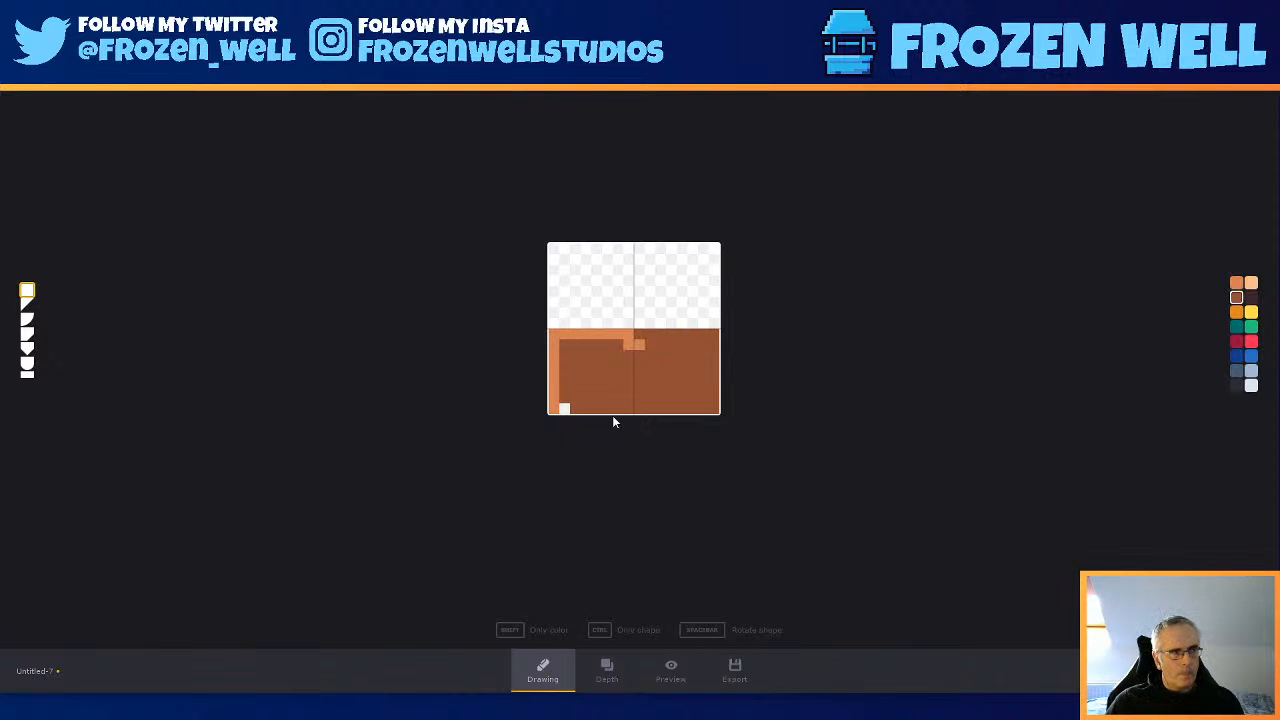
left_click(643, 347)
left_click(606, 668)
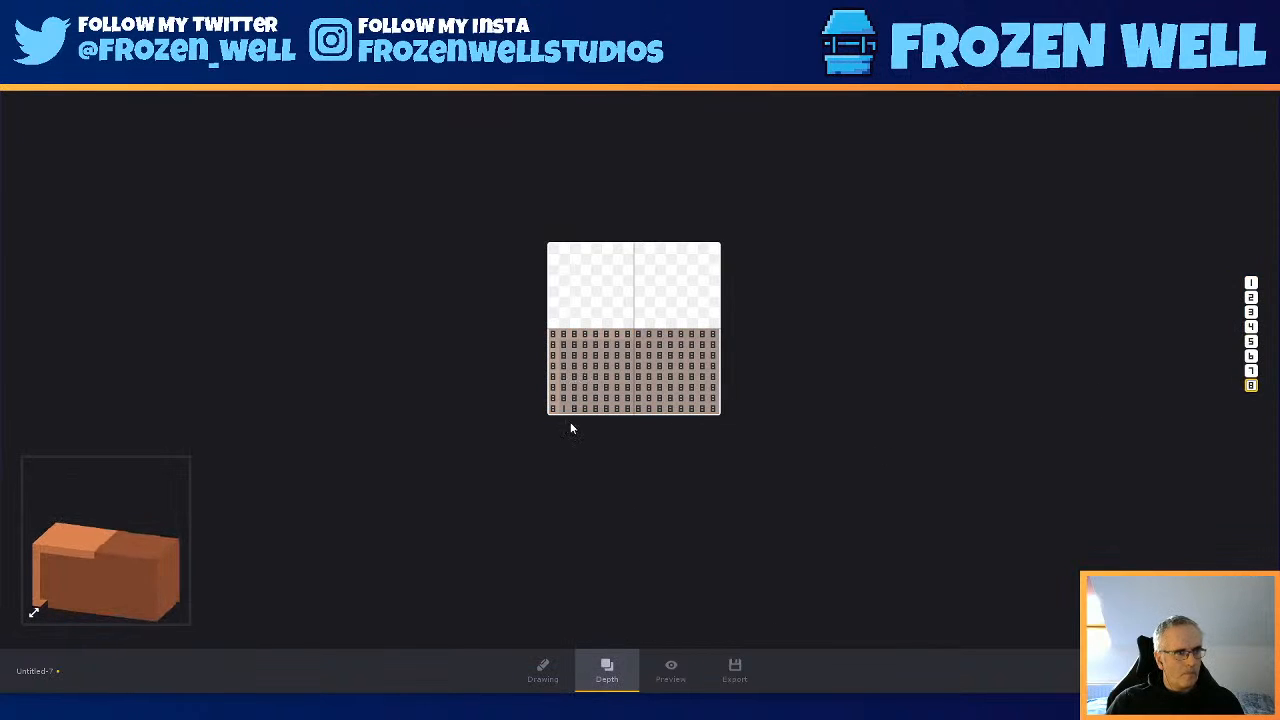
left_click(538, 684)
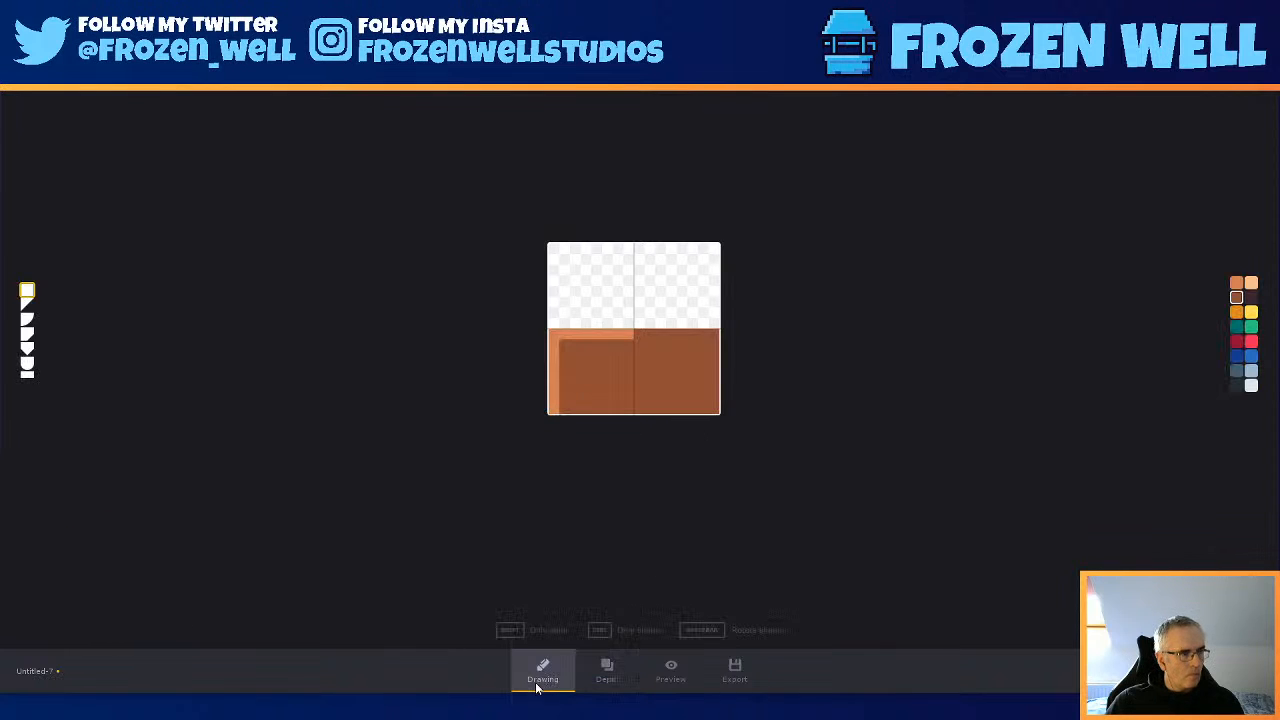
left_click(700, 656)
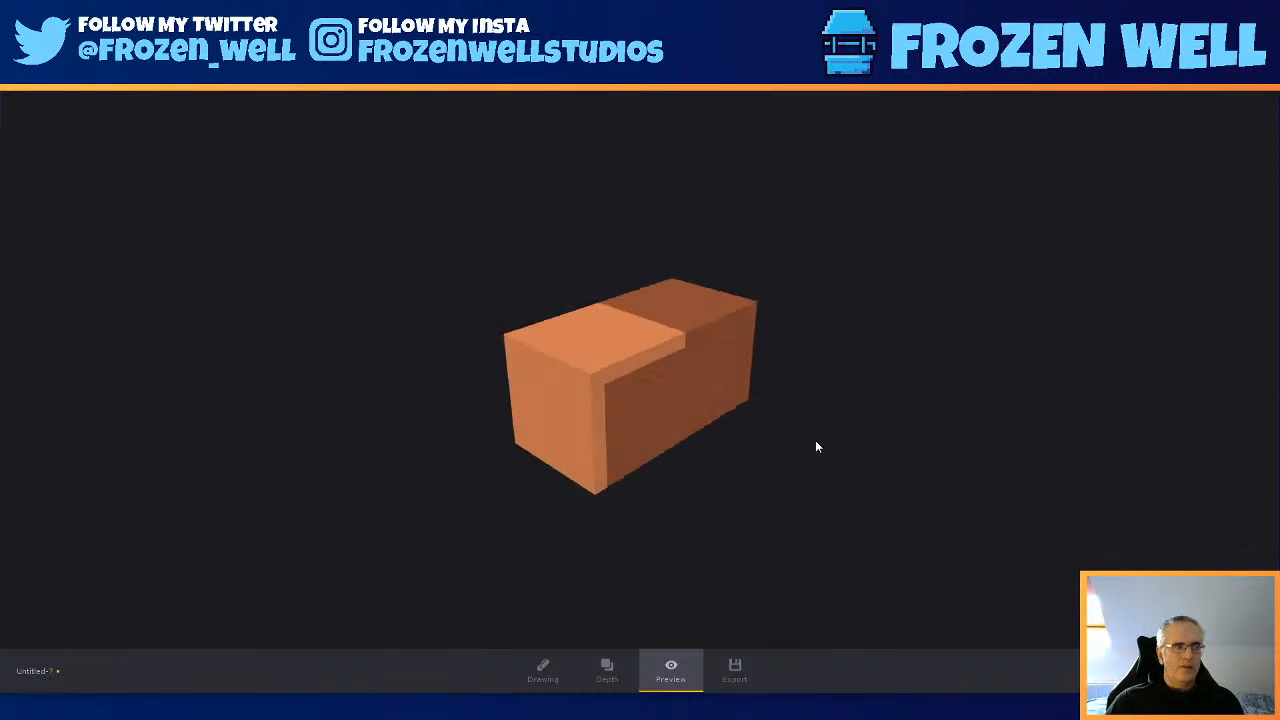
left_click(535, 668)
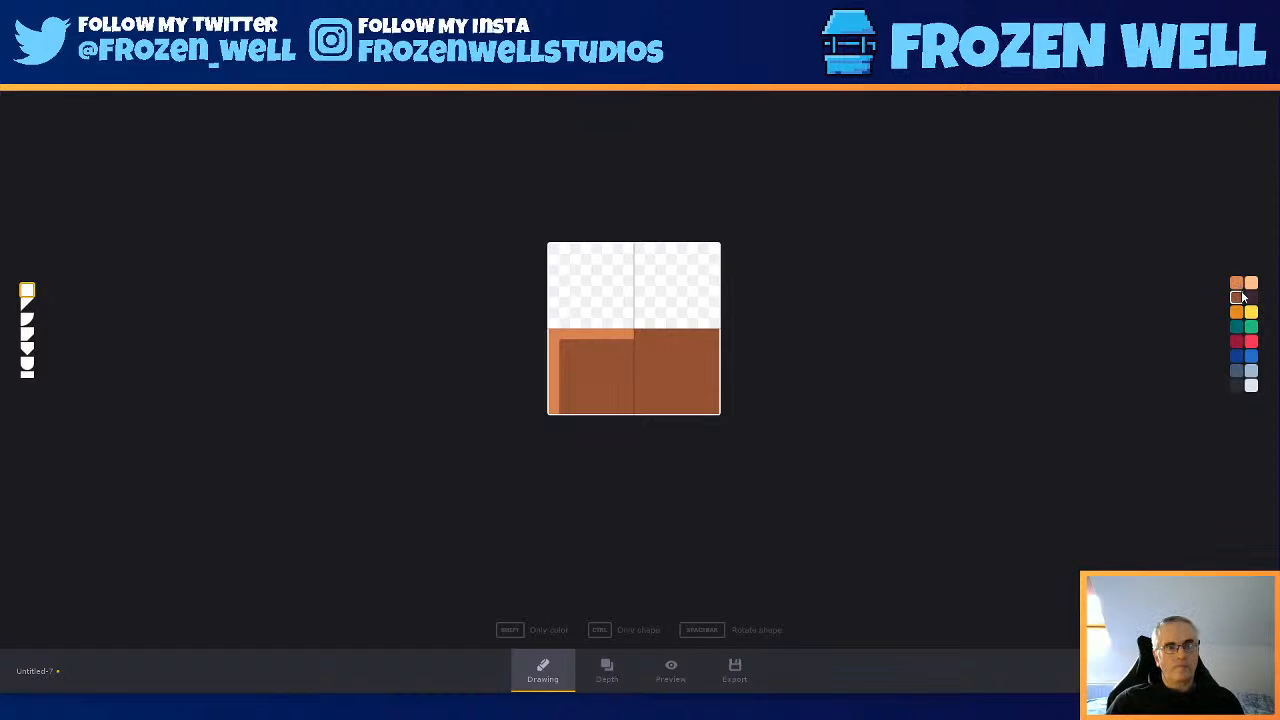
mouse_move(649, 334)
left_mouse_down()
mouse_move(592, 334)
mouse_move(552, 366)
mouse_move(555, 412)
left_mouse_up()
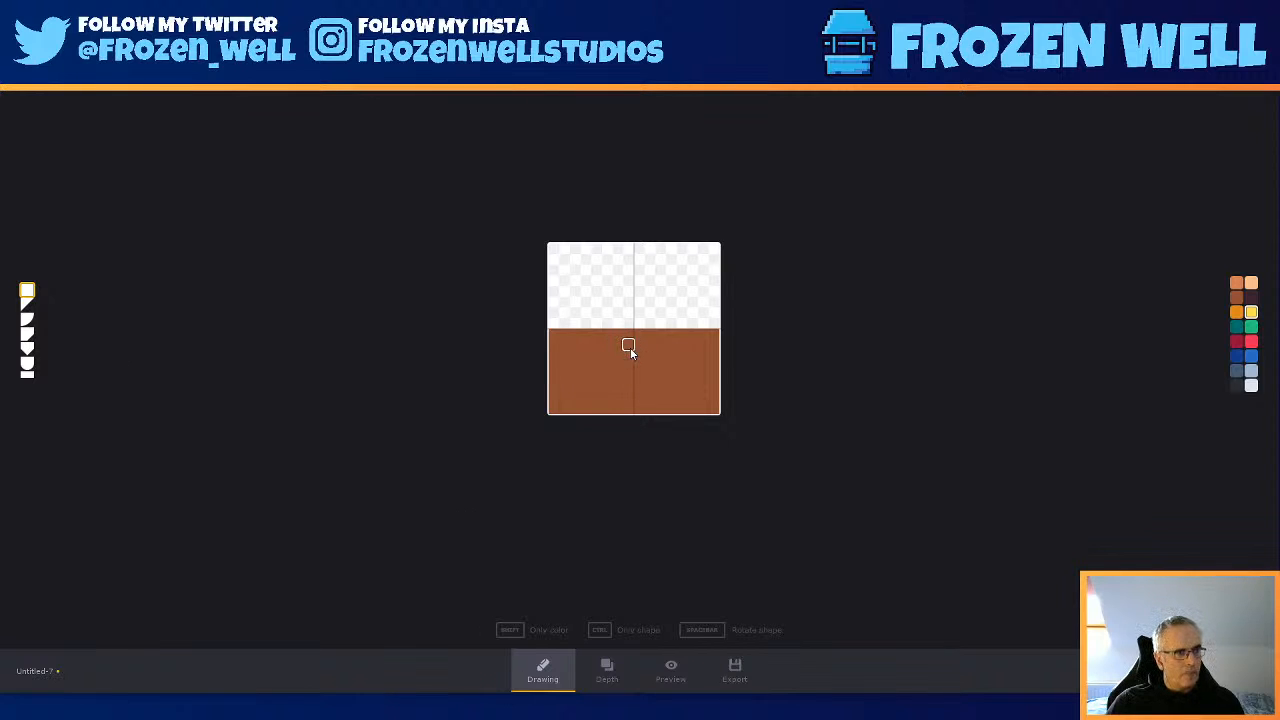
- Paint a 2×2 yellow lock at the horizontal centre, one row below the box's top edge, and set its depth to 8
left_click_drag(632, 347, 629, 362)
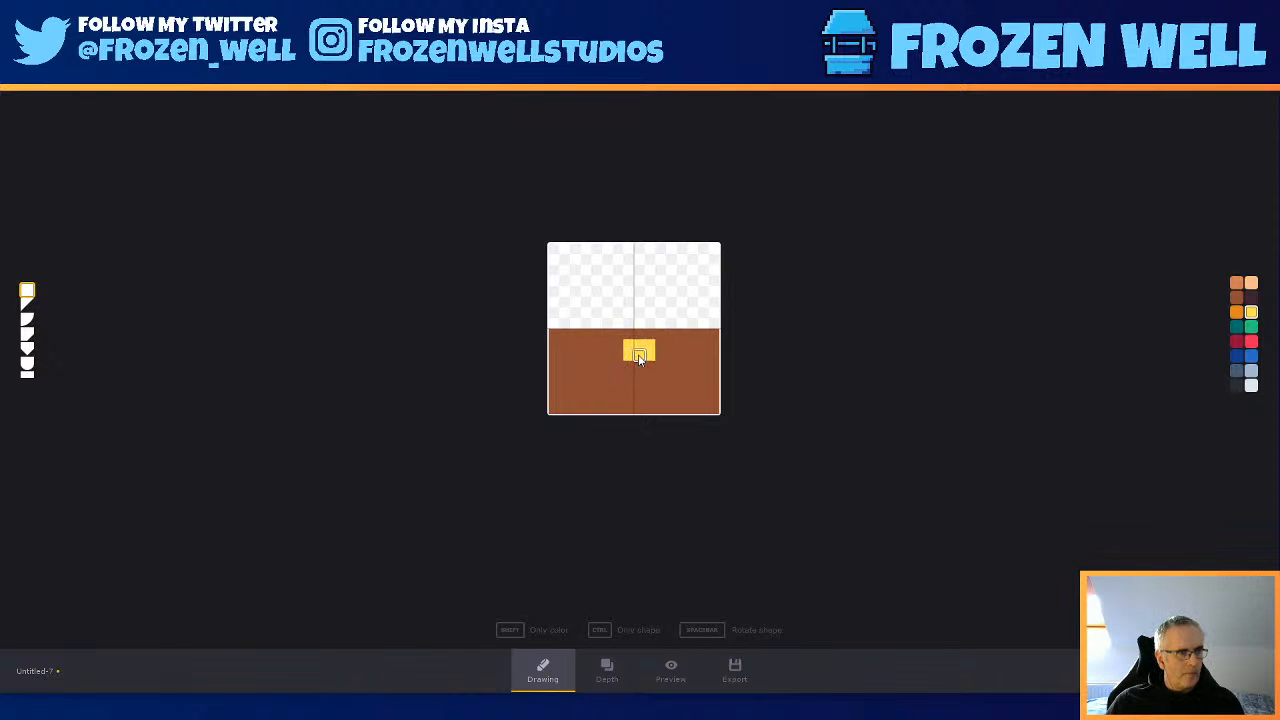
left_click_drag(630, 366, 650, 377)
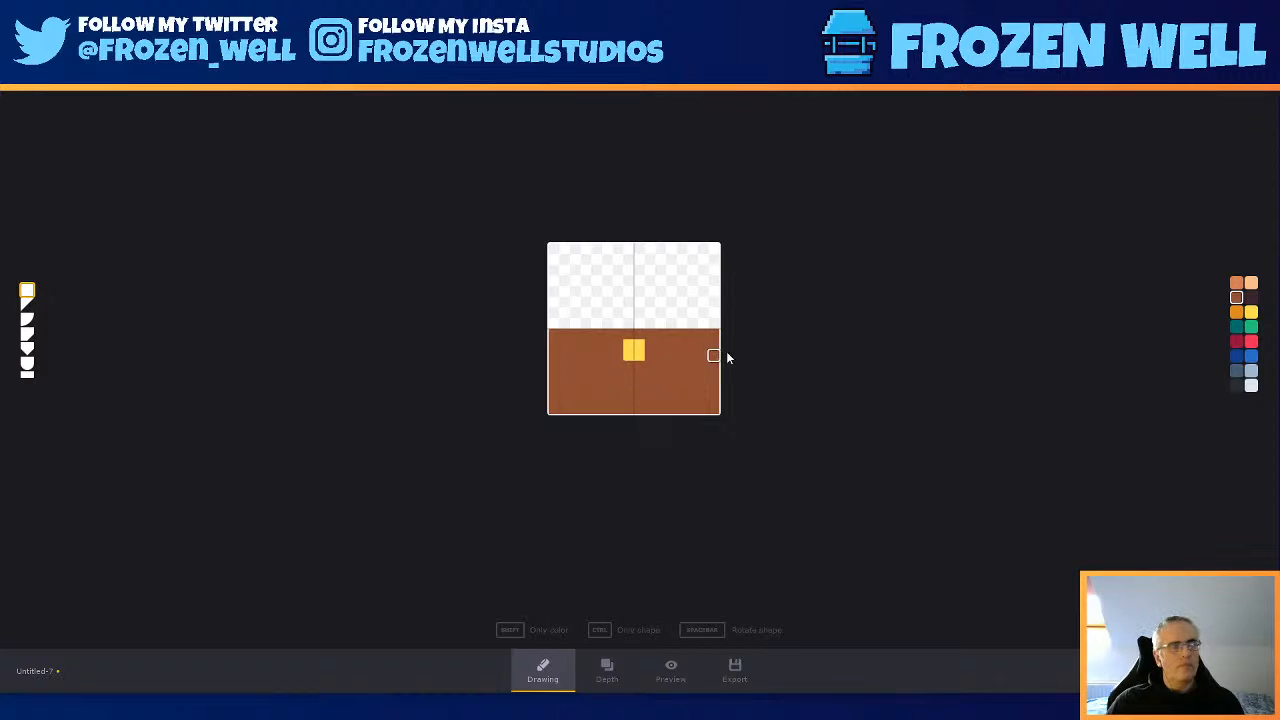
left_click(605, 672)
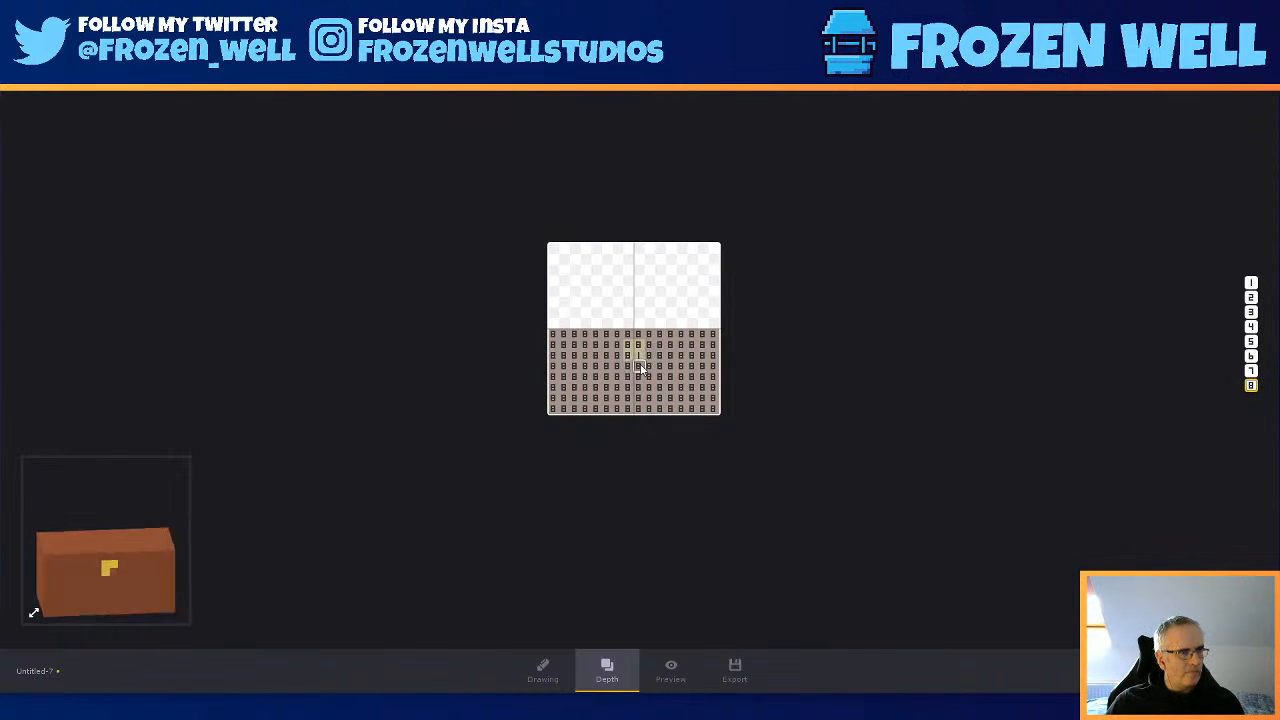
- Set the front panel around the lock to depth 7, inside a one-block frame, and inspect the chest in 3D
left_click(1251, 370)
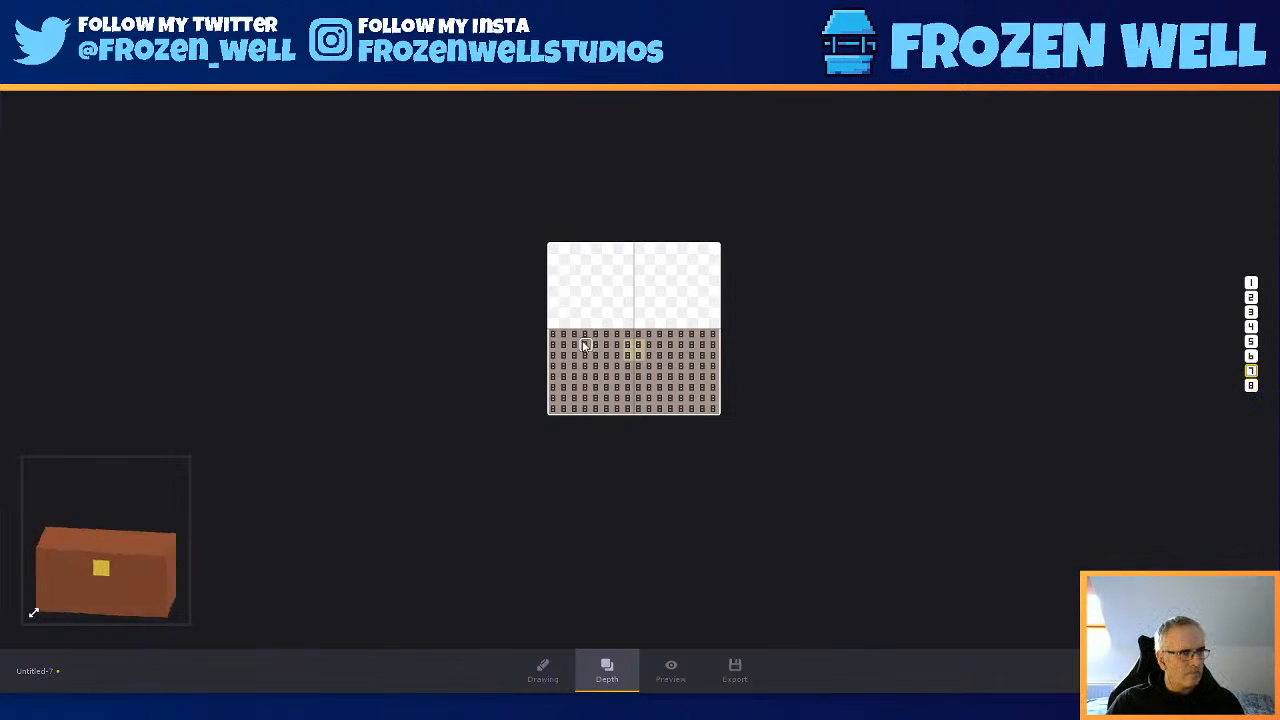
mouse_move(565, 345)
left_mouse_down()
mouse_move(612, 346)
mouse_move(618, 390)
mouse_move(562, 400)
mouse_move(571, 357)
mouse_move(603, 352)
mouse_move(606, 380)
mouse_move(584, 388)
mouse_move(596, 366)
mouse_move(658, 366)
mouse_move(645, 343)
mouse_move(652, 362)
mouse_move(705, 345)
mouse_move(704, 398)
mouse_move(628, 398)
mouse_move(656, 376)
mouse_move(688, 377)
mouse_move(624, 390)
left_mouse_up()
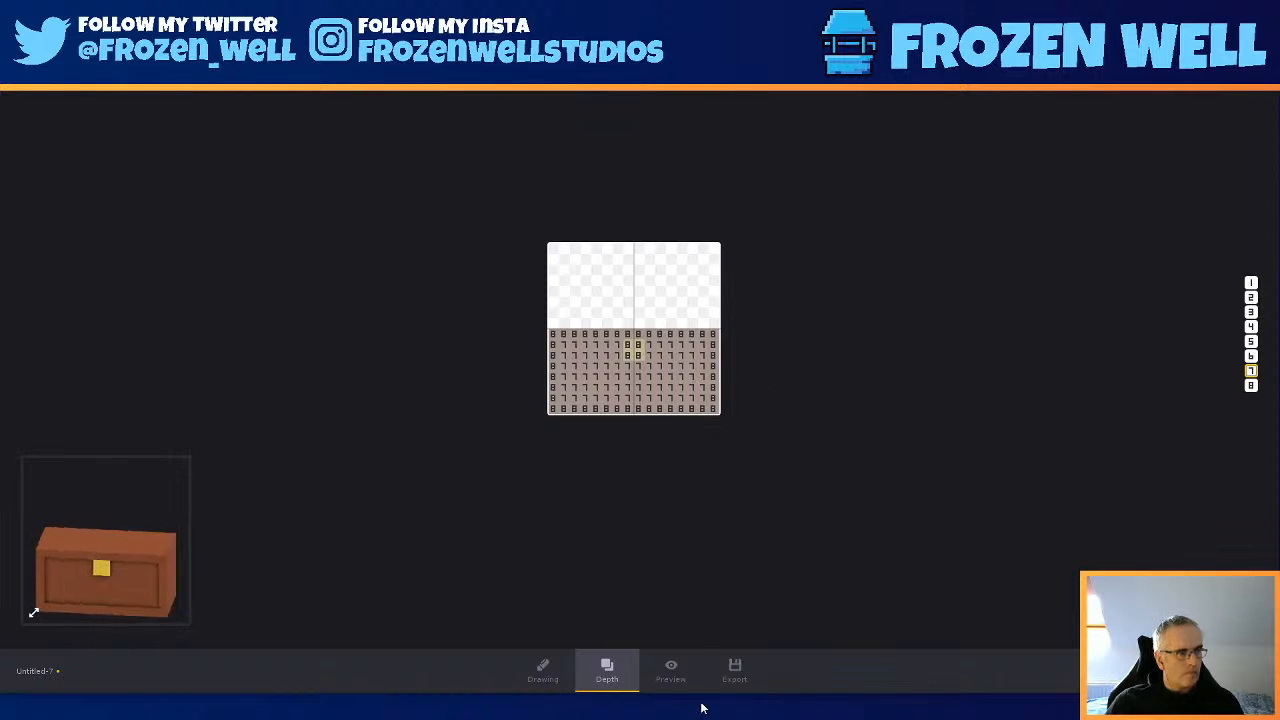
left_click(671, 670)
left_click_drag(556, 416, 827, 432)
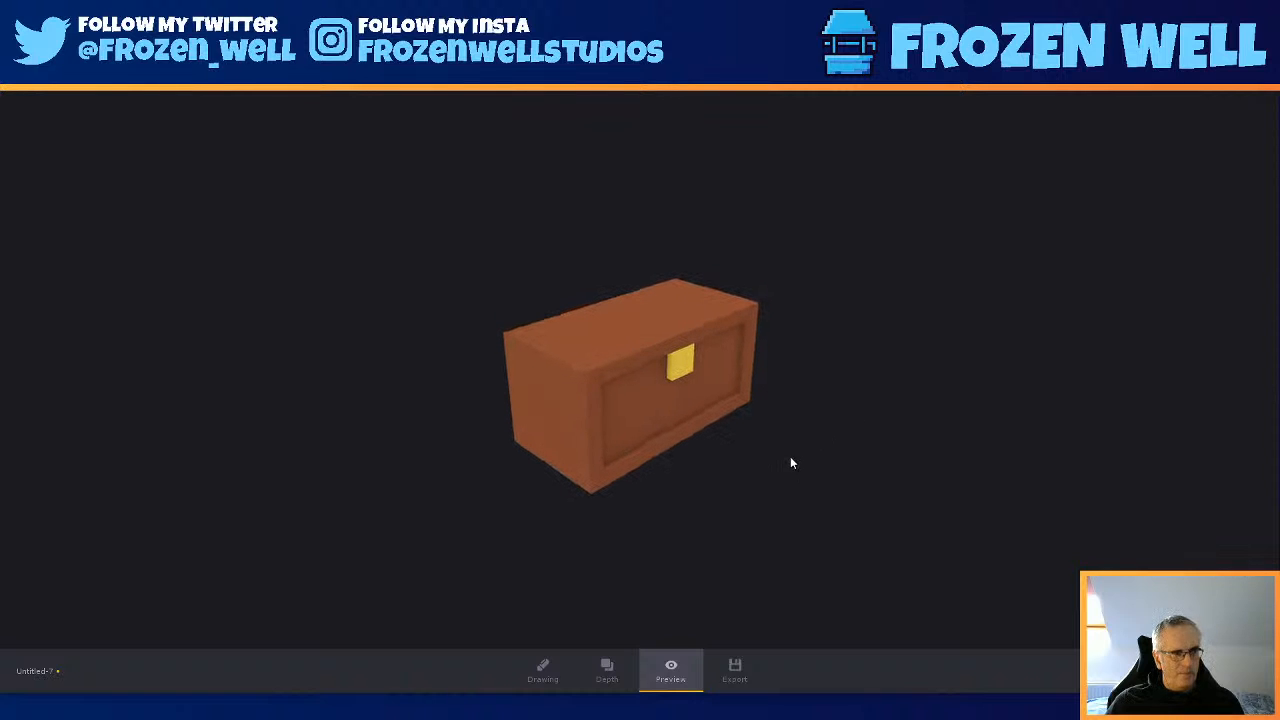
- Paint a brown two-row, 12-block-wide lid centred above the box and erase the box's side columns down to the base row
left_click_drag(690, 373, 771, 510)
left_click(543, 670)
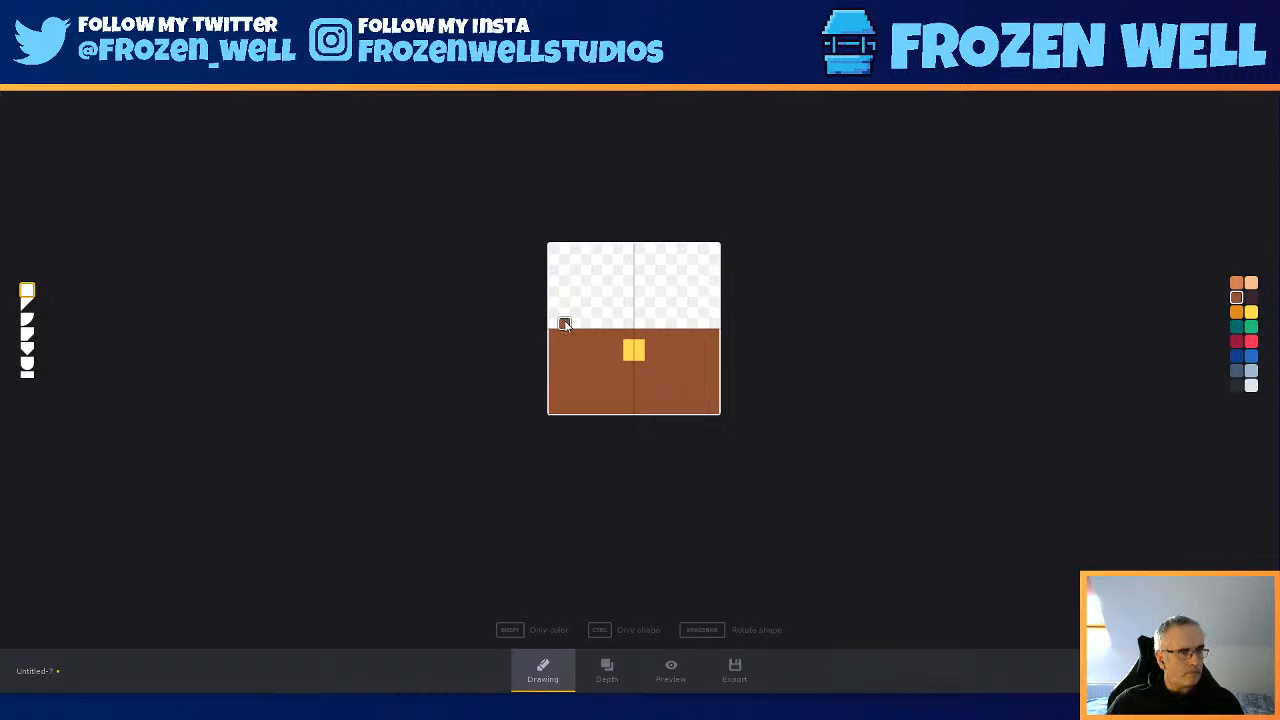
left_click_drag(564, 324, 620, 326)
mouse_move(711, 334)
left_mouse_down()
mouse_move(691, 327)
mouse_move(702, 312)
mouse_move(574, 312)
left_mouse_up()
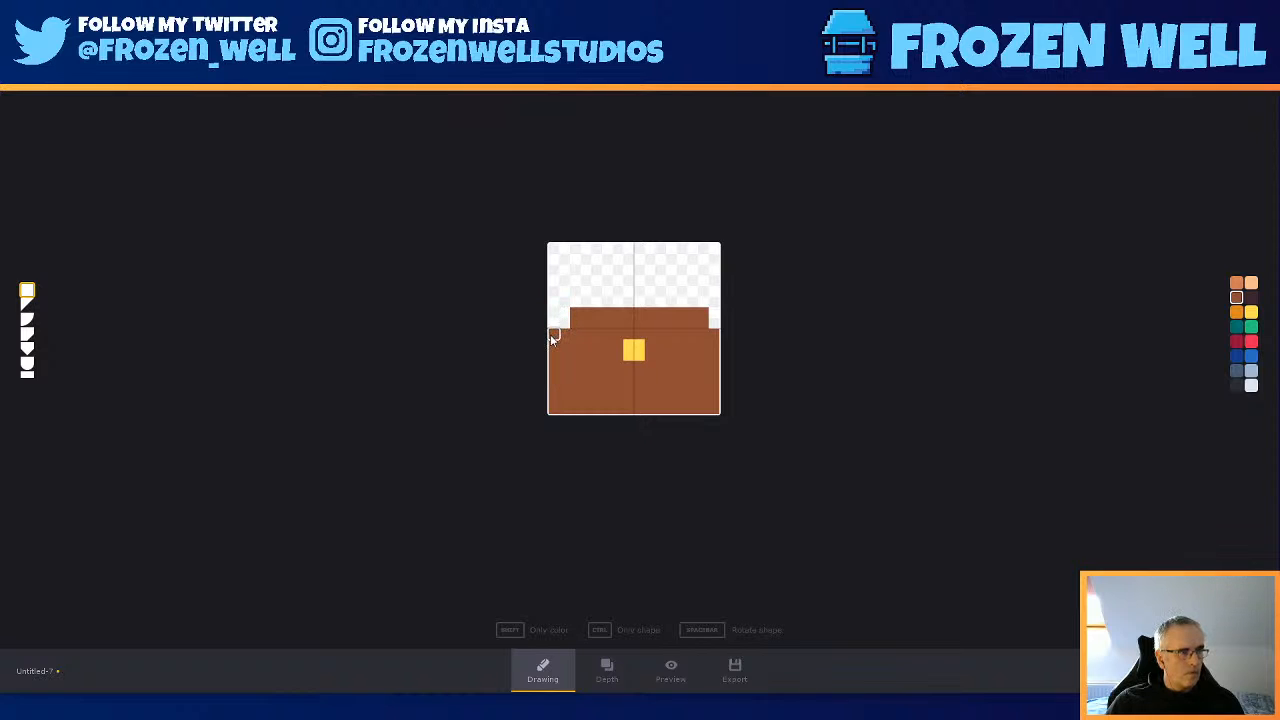
right_click_drag(551, 337, 556, 401)
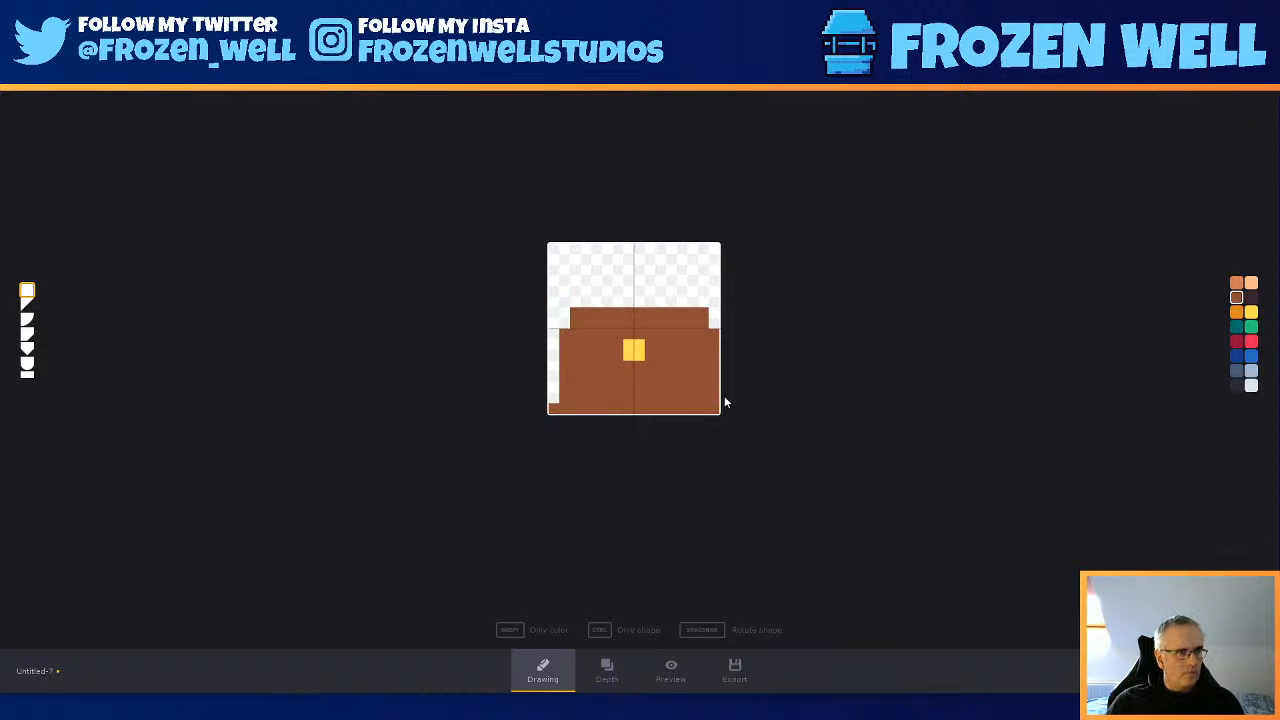
right_click_drag(714, 400, 703, 294)
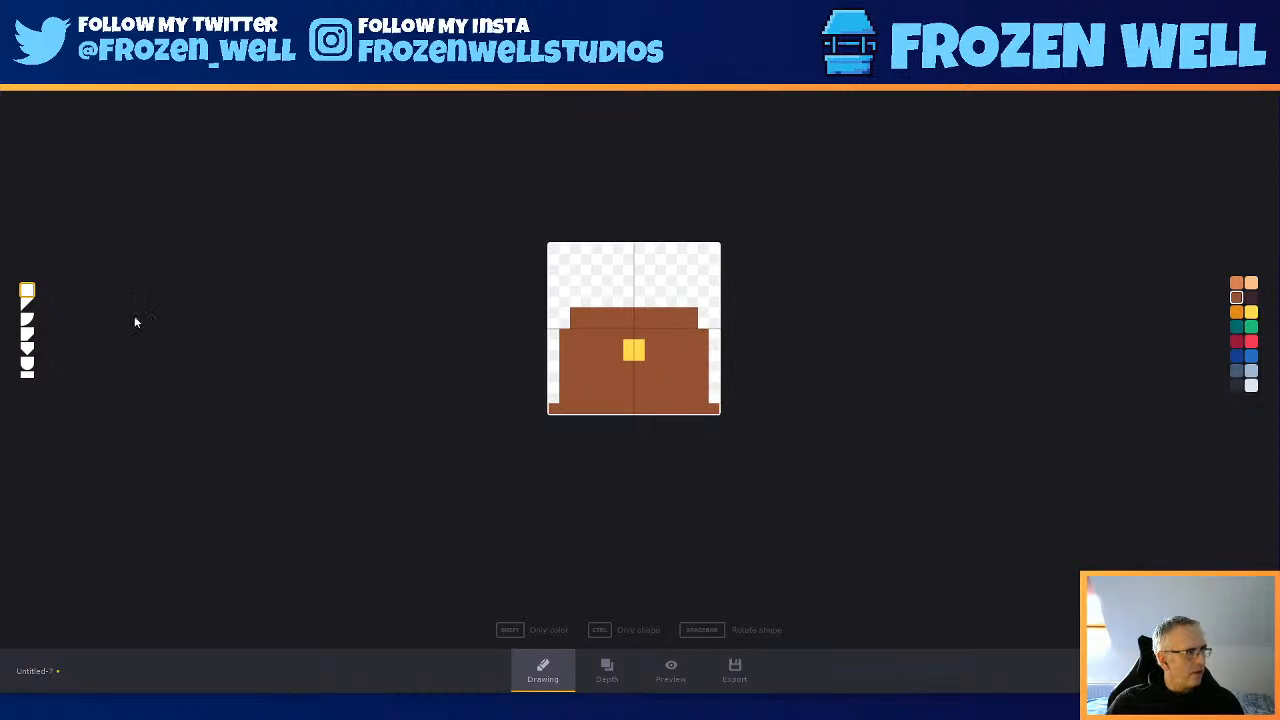
- Set the depth of the chest body's new outermost side columns to 8 to complete the frame around the front panel
left_click(607, 670)
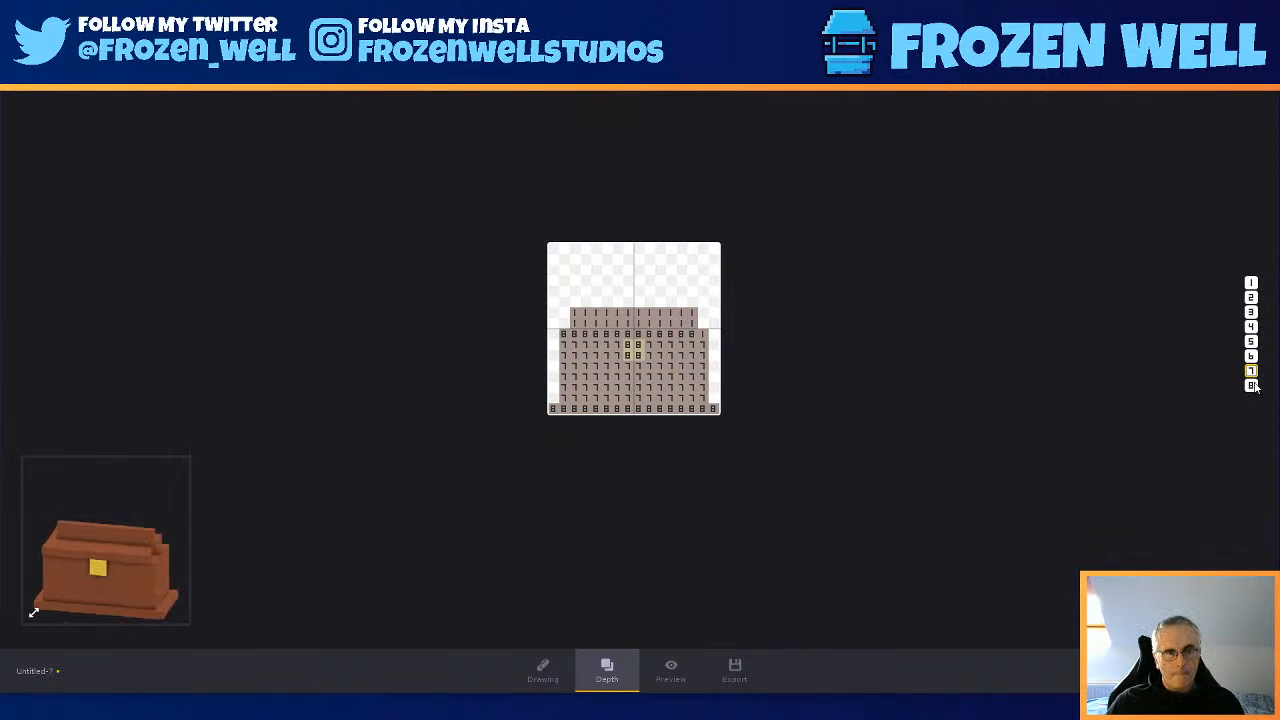
key("8")
left_click_drag(702, 390, 704, 340)
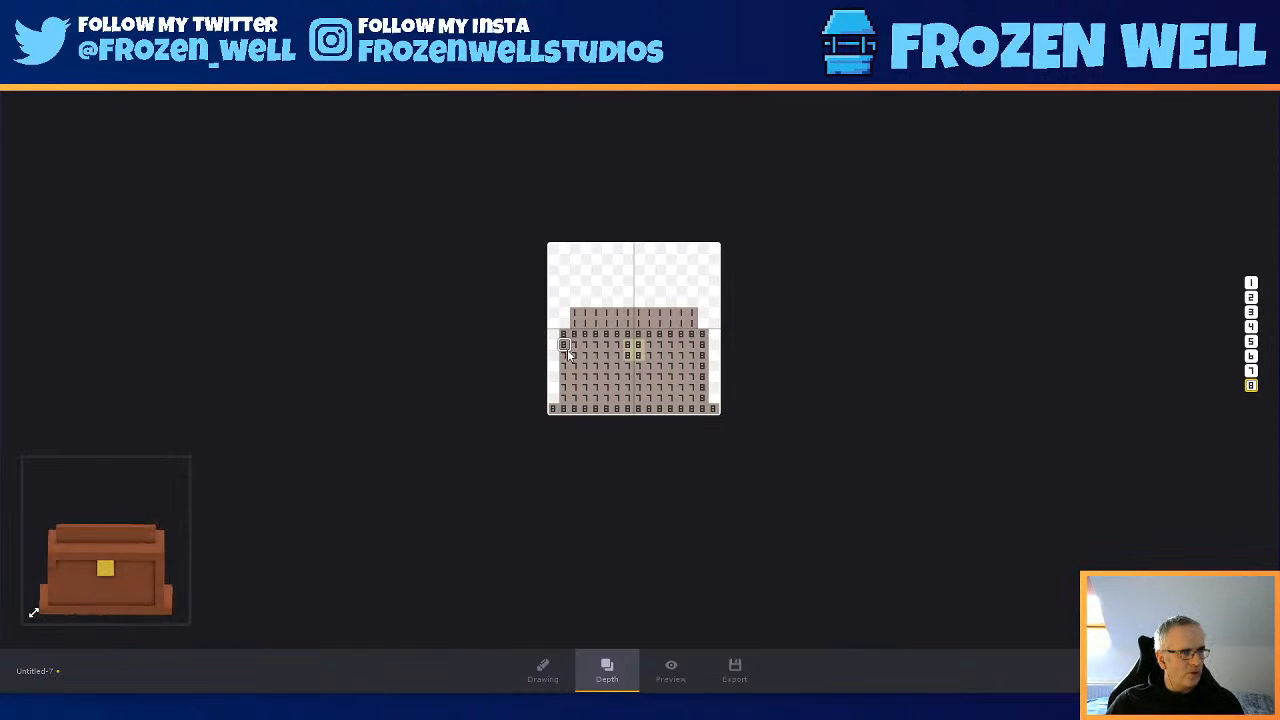
left_click_drag(566, 347, 566, 388)
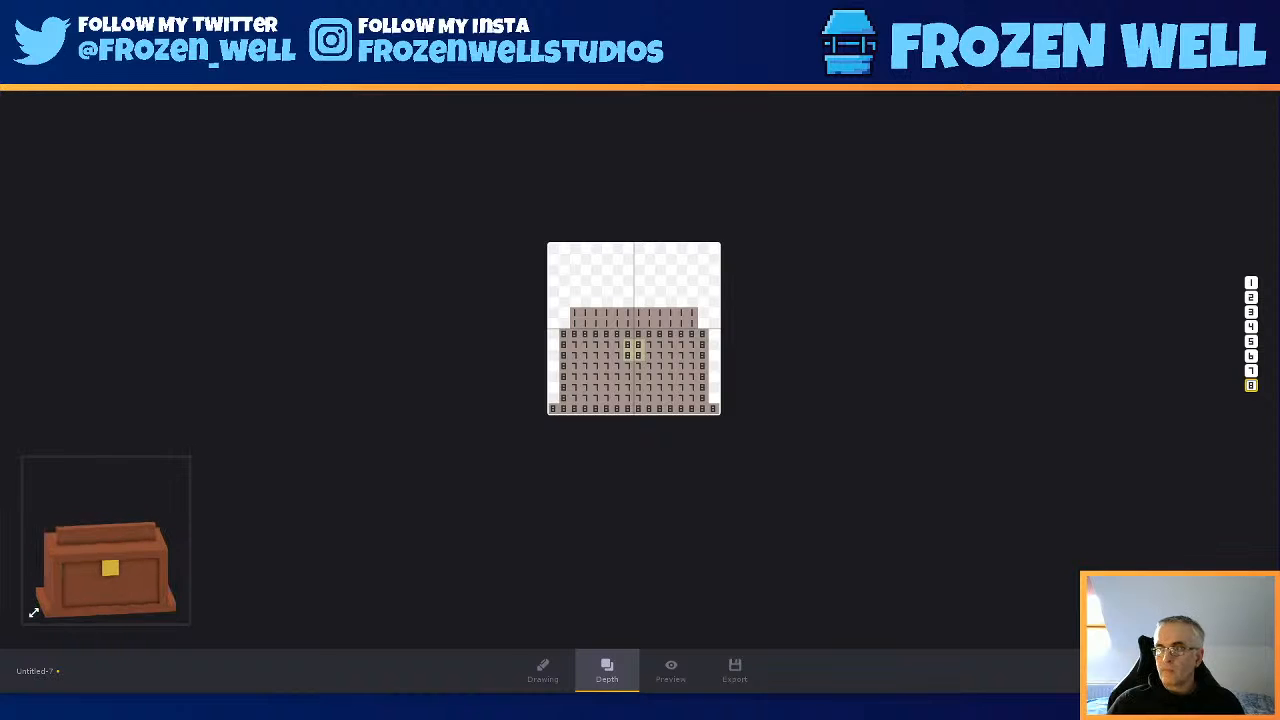
key("7")
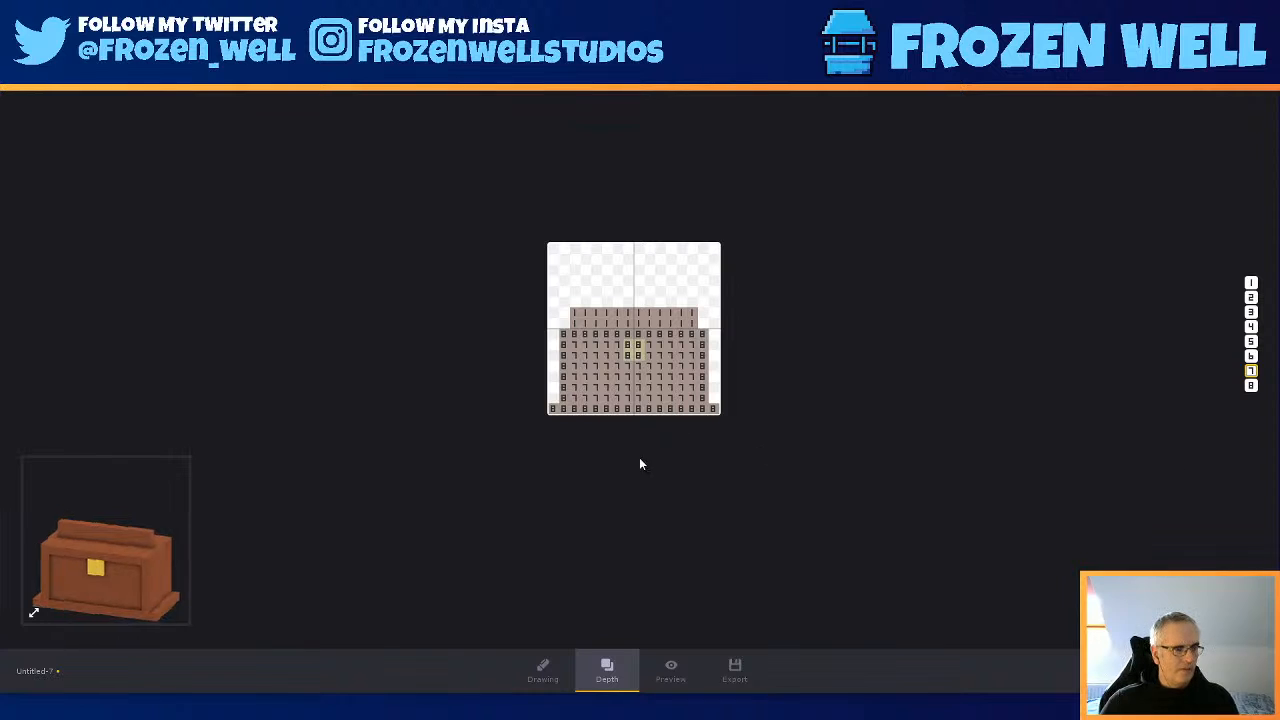
- Examine the 3D export options and the shape rotations, and inspect the chest from several angles in 3D
left_click(733, 670)
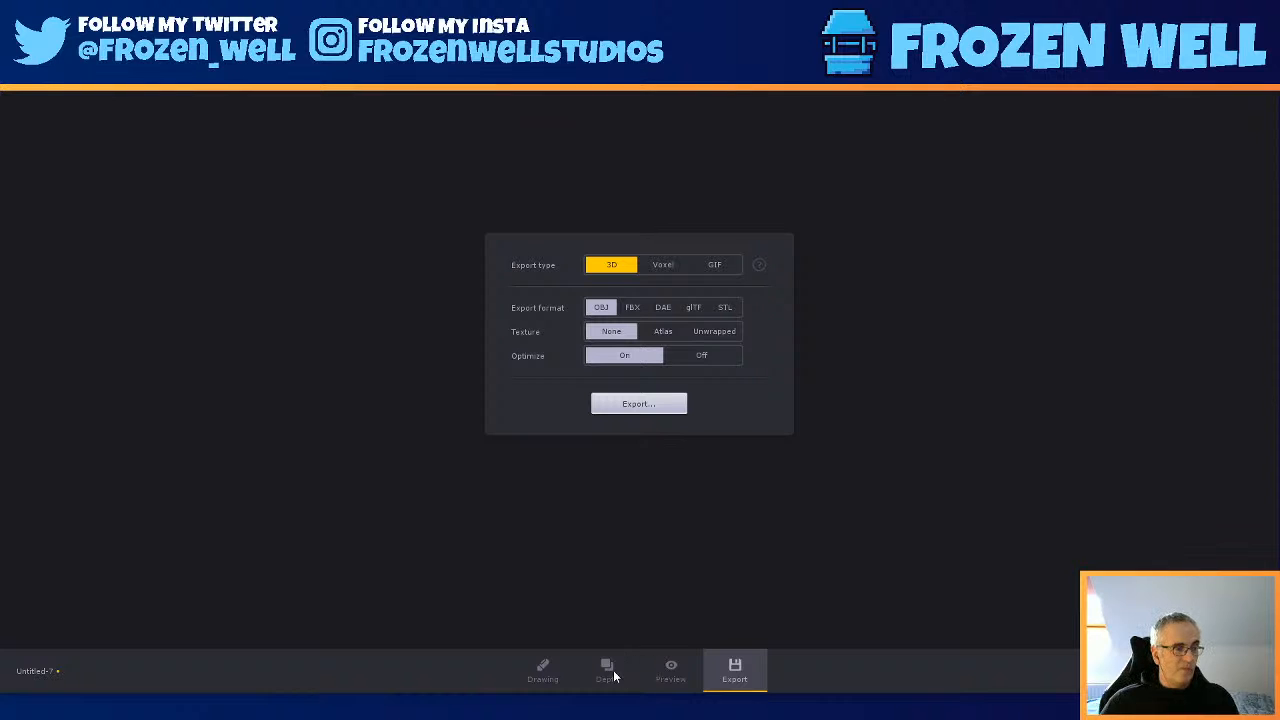
left_click(548, 672)
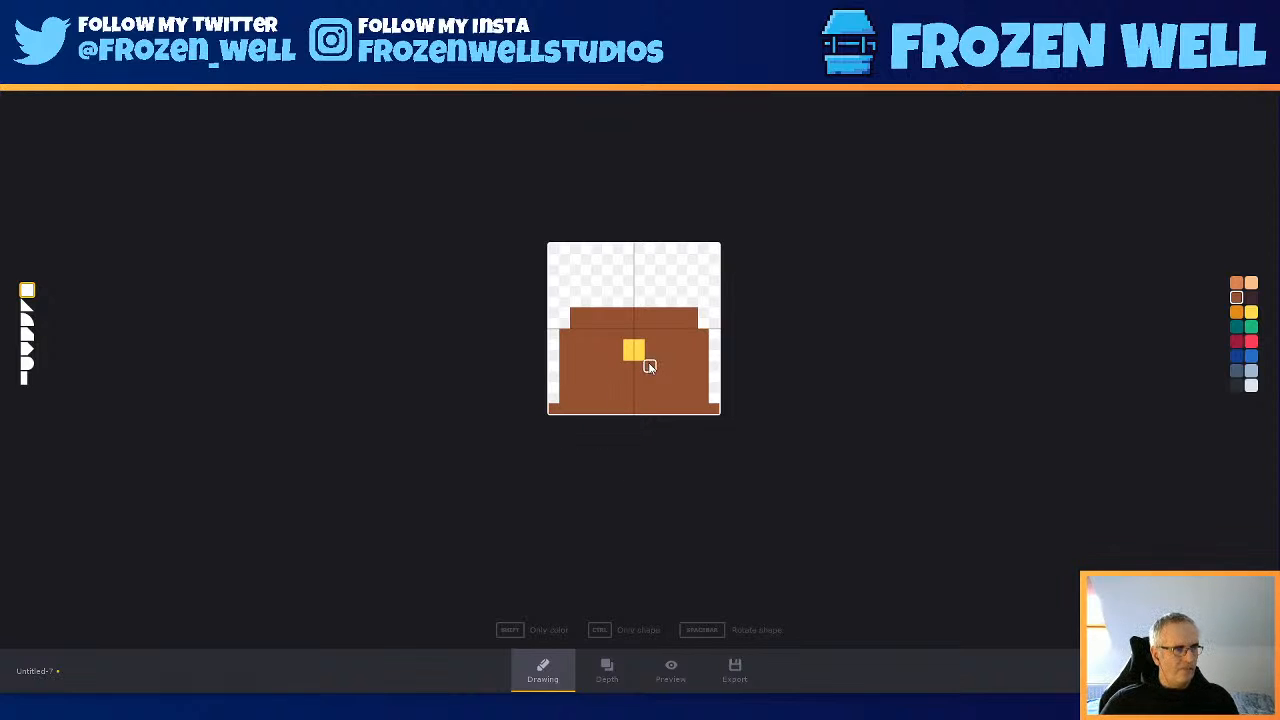
key("space")
key("space")
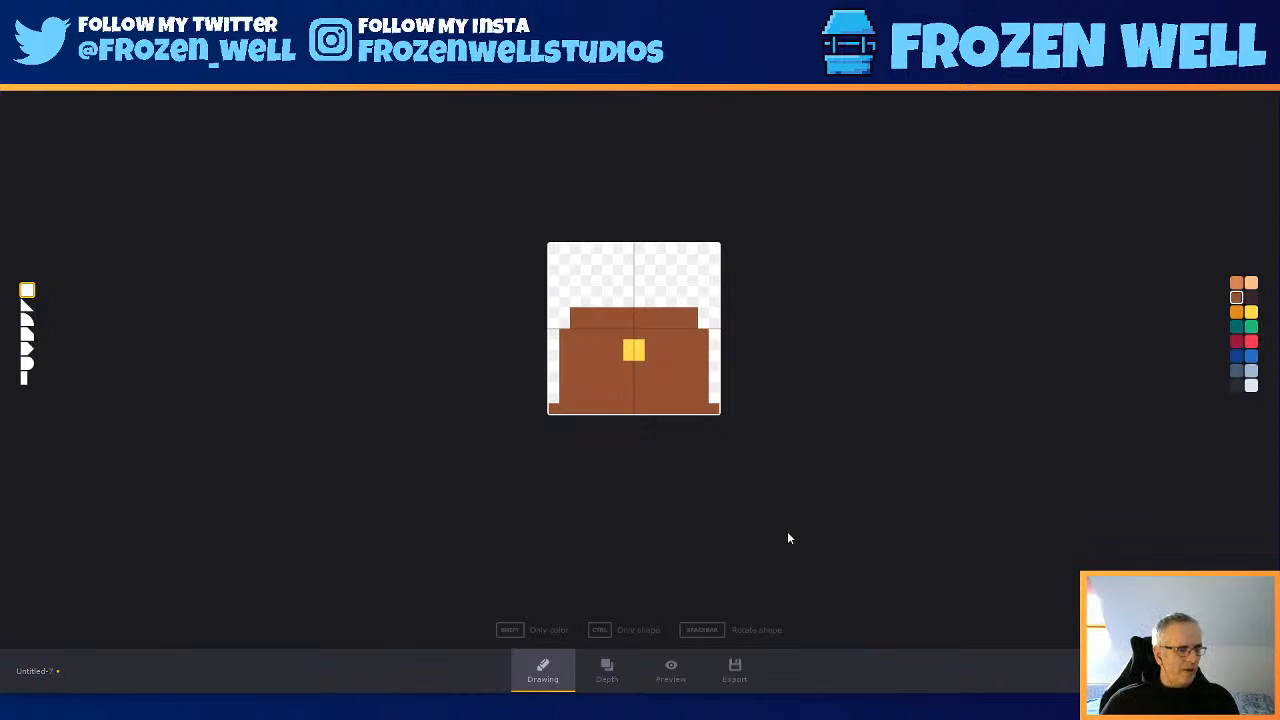
left_click(668, 672)
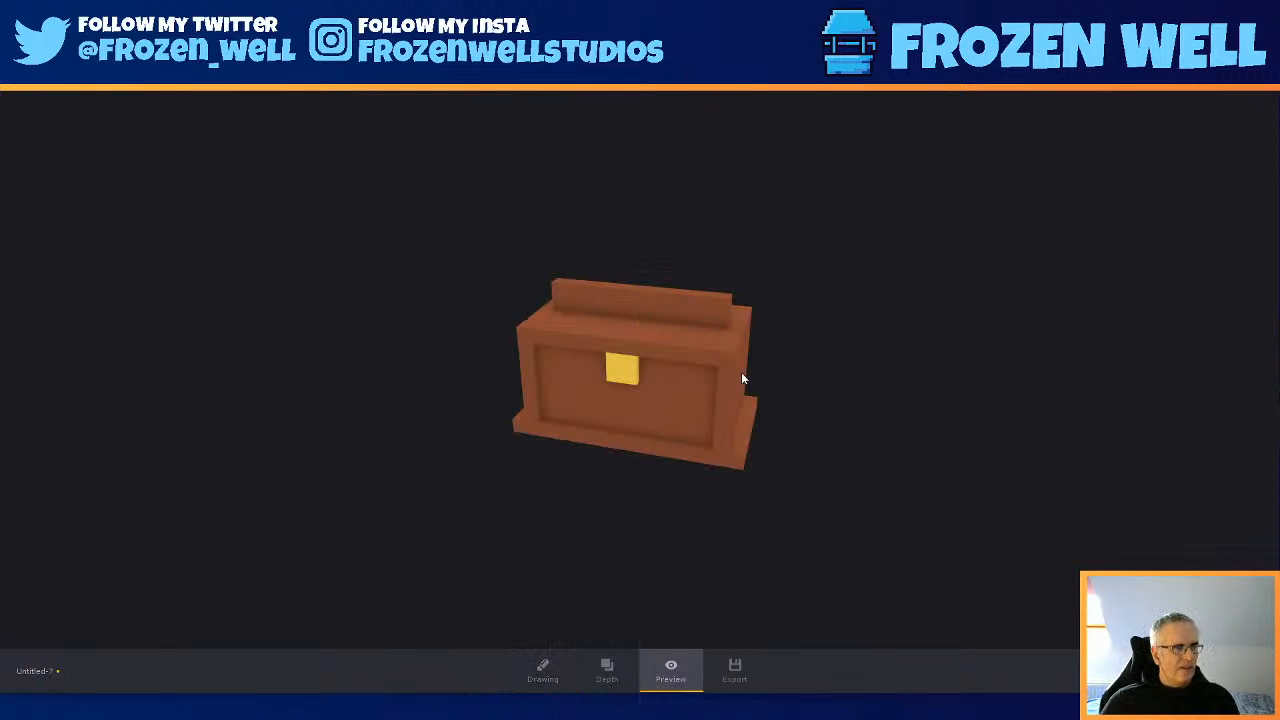
left_click_drag(741, 378, 838, 348)
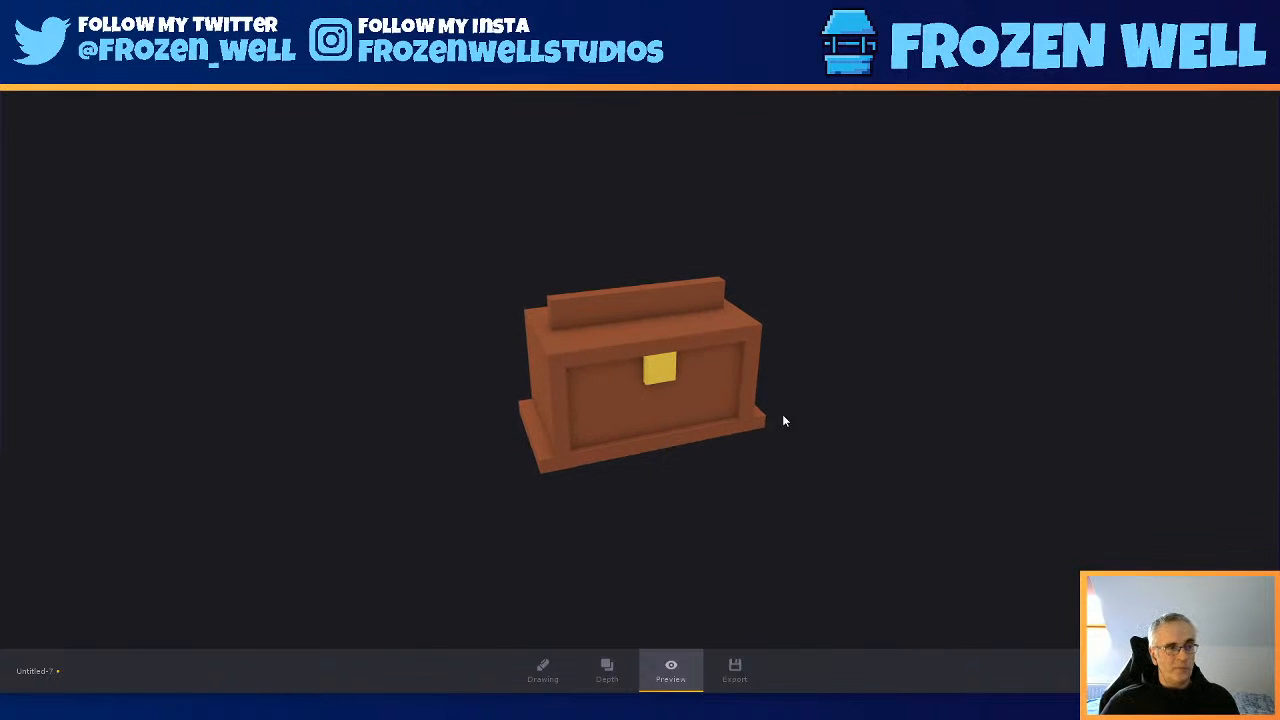
left_click_drag(784, 421, 631, 449)
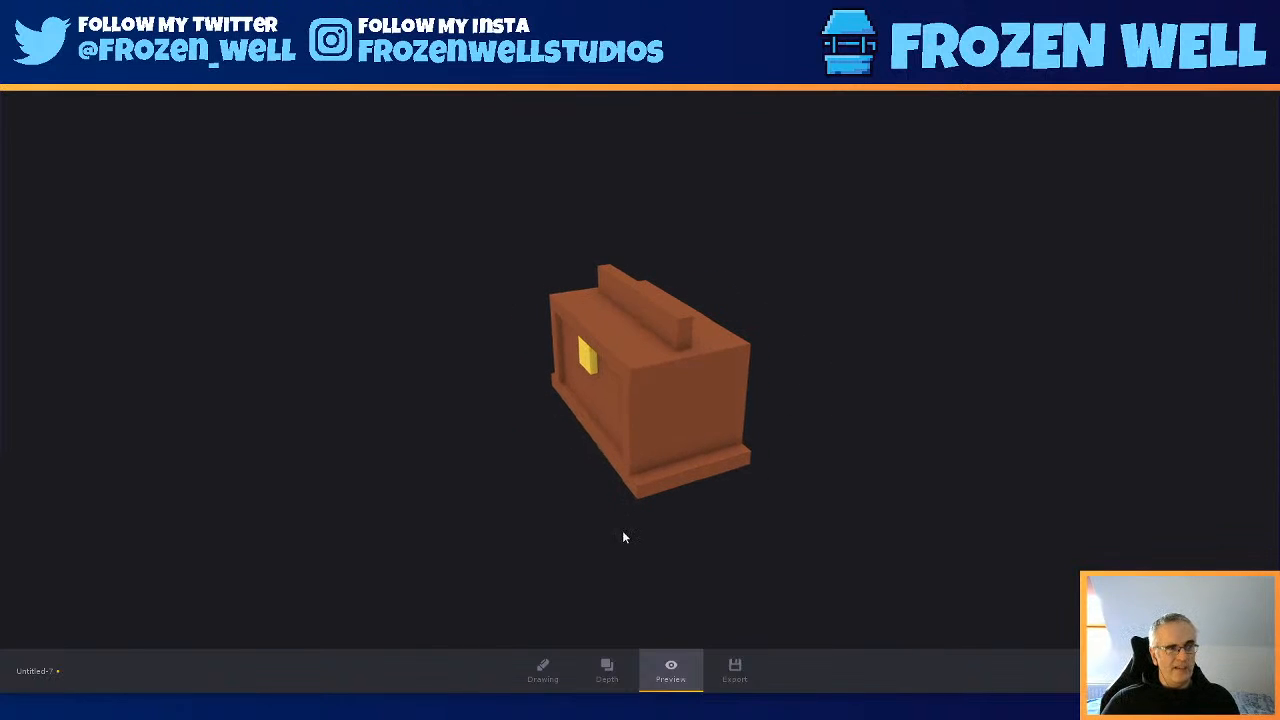
left_click_drag(622, 537, 803, 494)
left_click(543, 669)
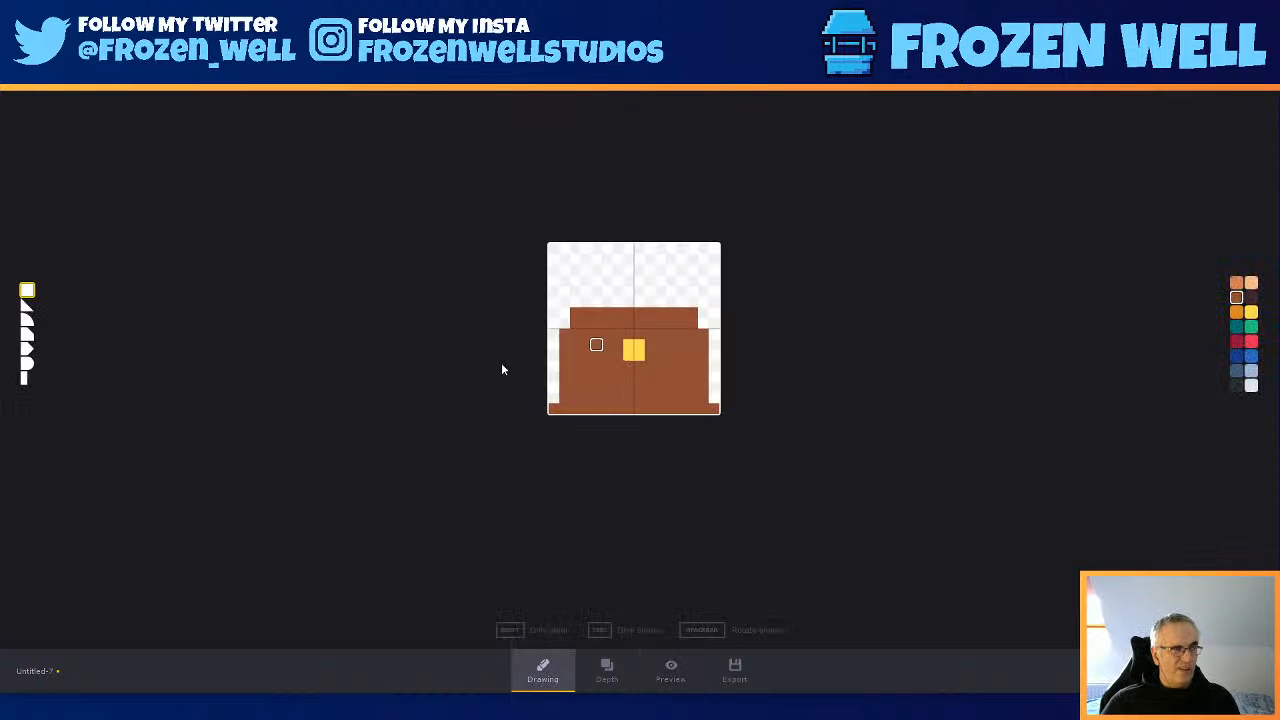
- Set the lower row of the lid to depth 8
left_click(612, 677)
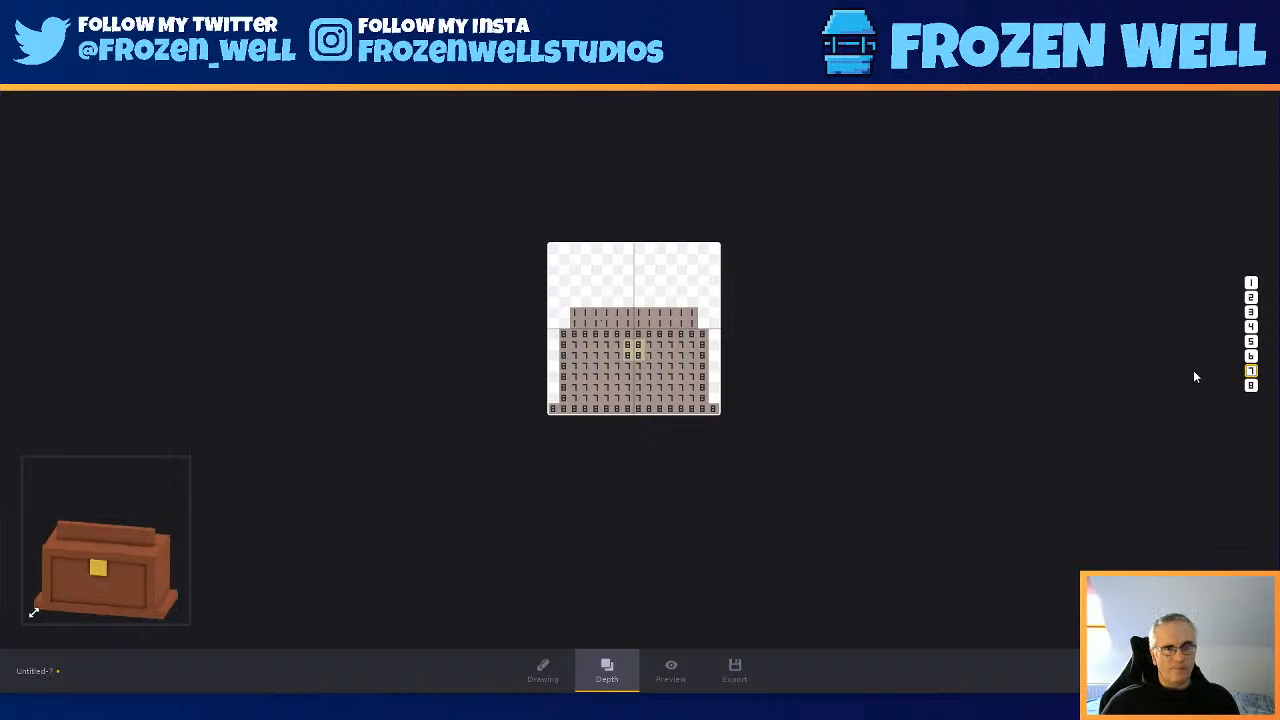
left_click(1251, 386)
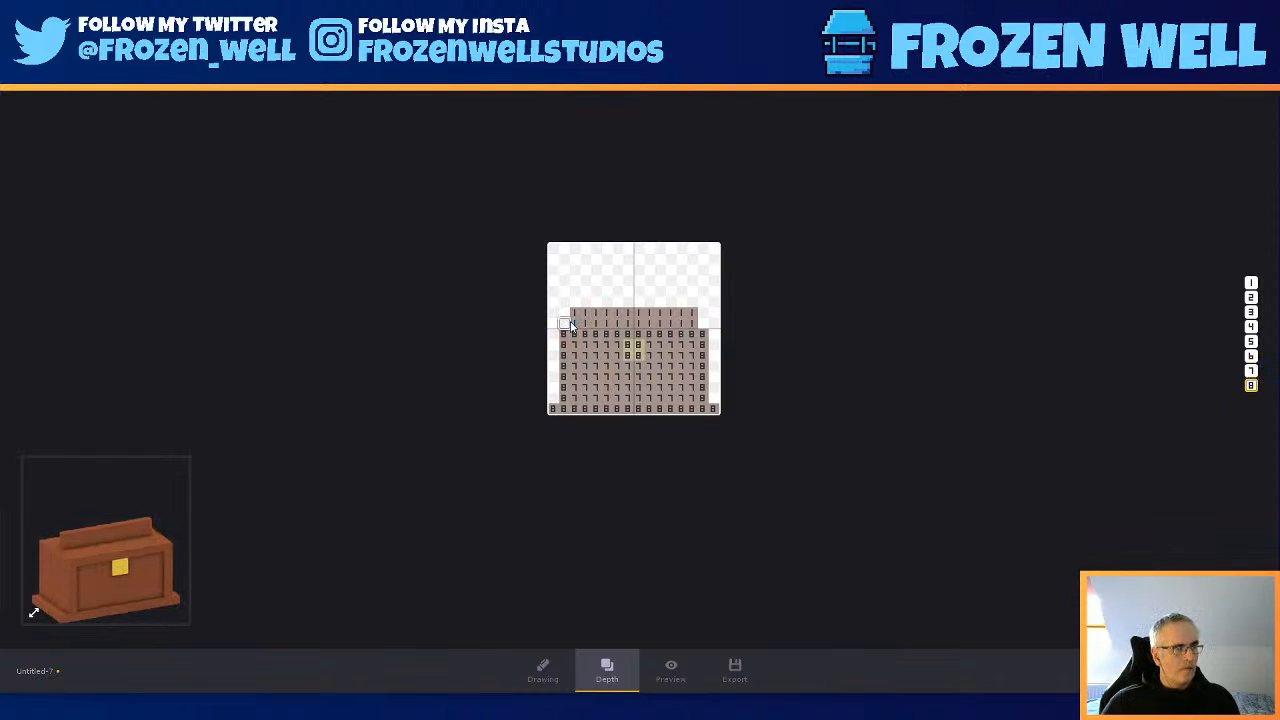
left_click_drag(572, 322, 697, 323)
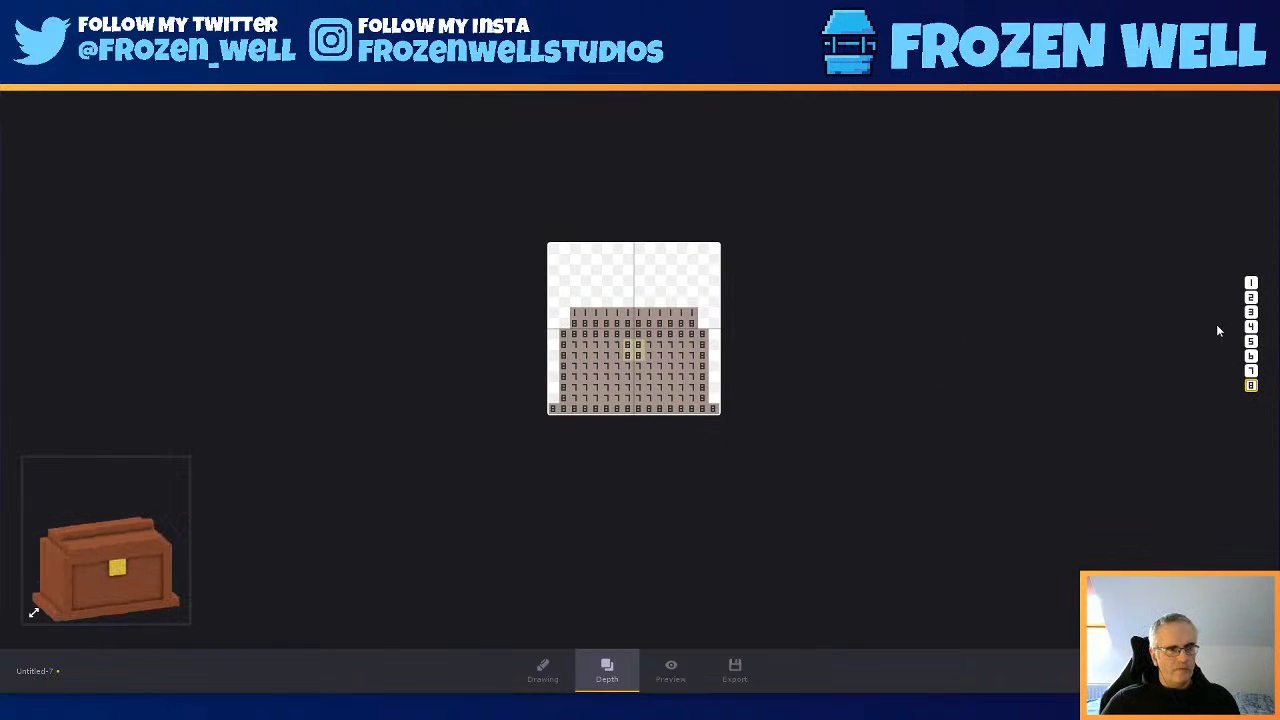
- Widen the brown lid to the full width of the chest body and raise it to four rows
left_click(558, 676)
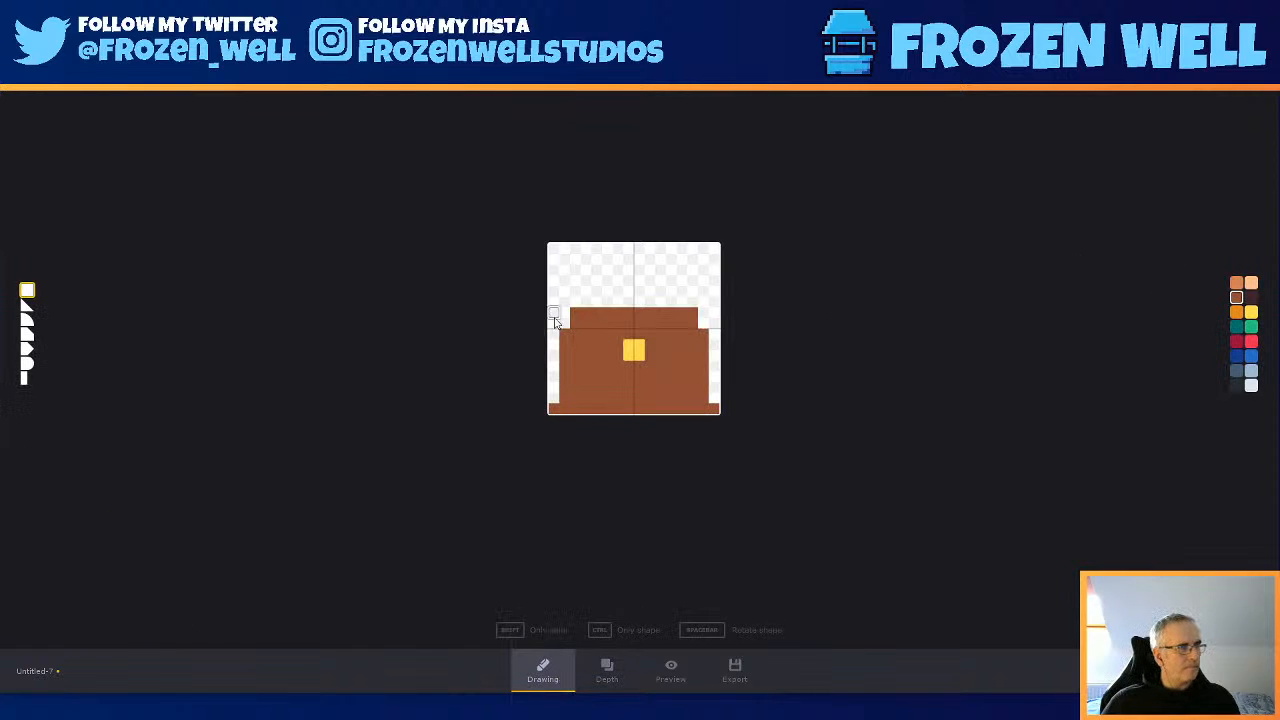
left_click(563, 320)
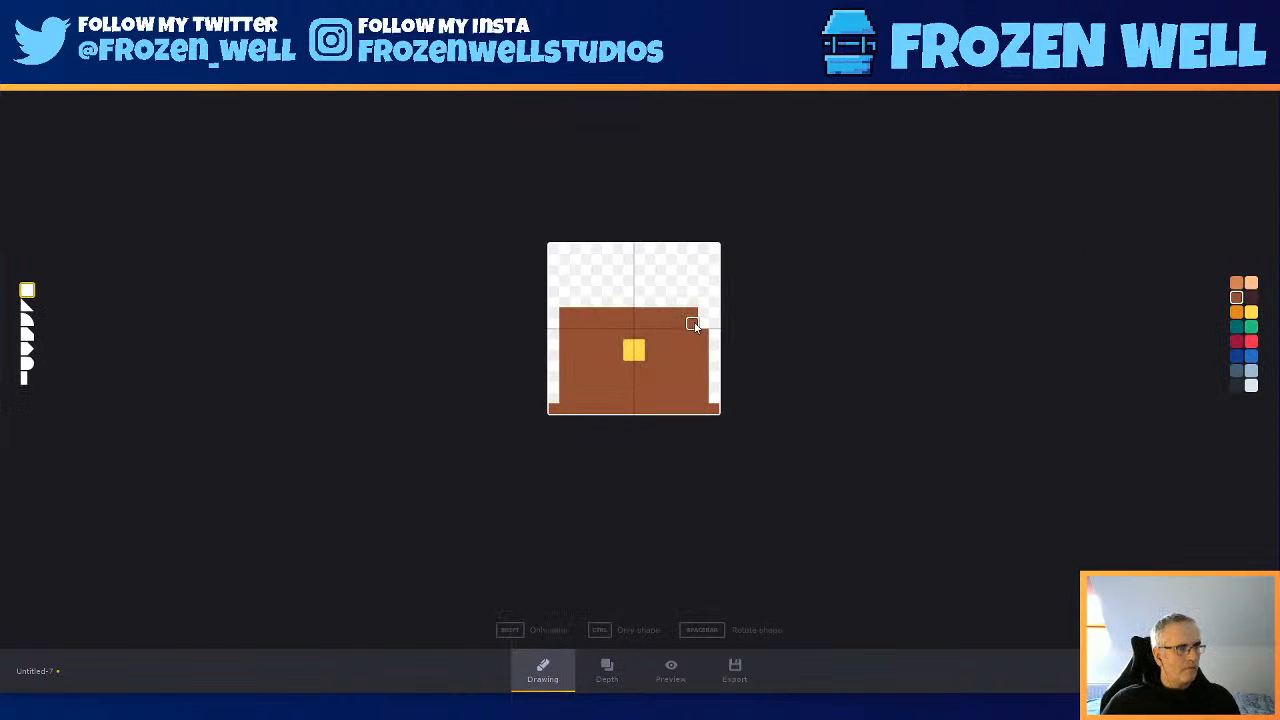
mouse_move(702, 303)
left_mouse_down()
mouse_move(695, 290)
mouse_move(591, 290)
mouse_move(564, 304)
mouse_move(684, 304)
left_mouse_up()
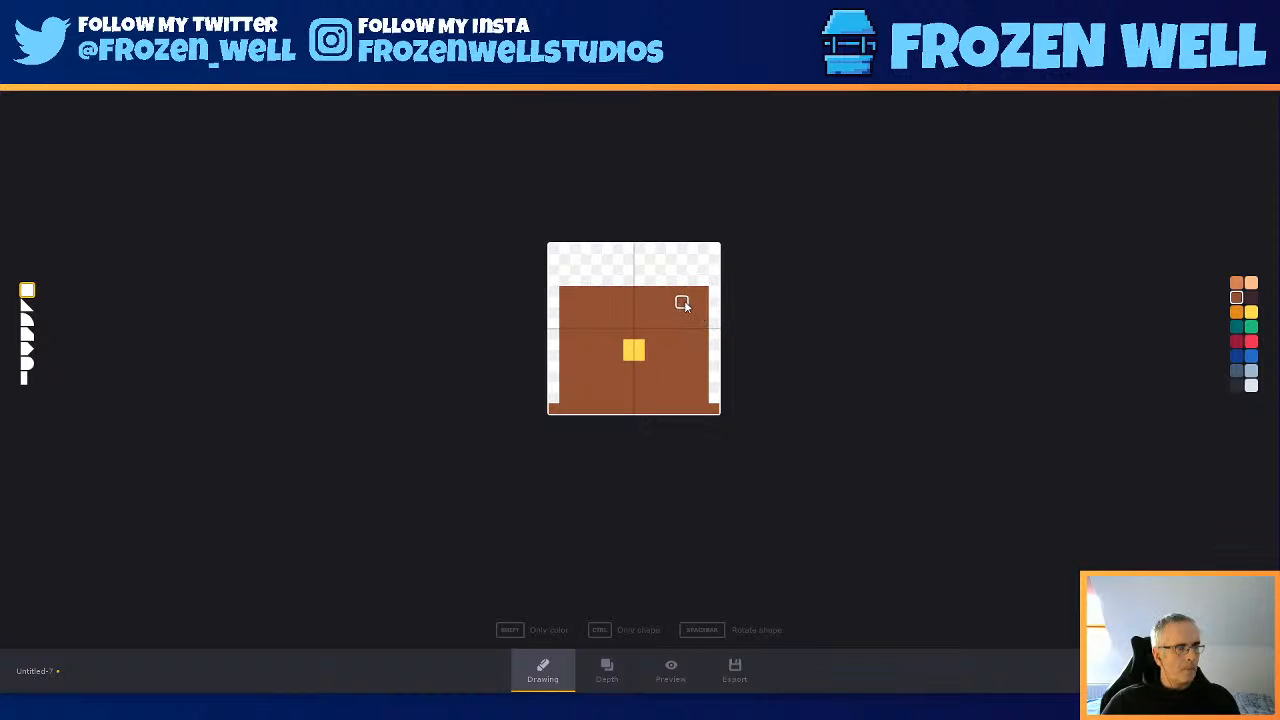
- Set the lid's upper three rows to depths 7, 6 and 5, going from the lowest of them to the top
left_click(602, 670)
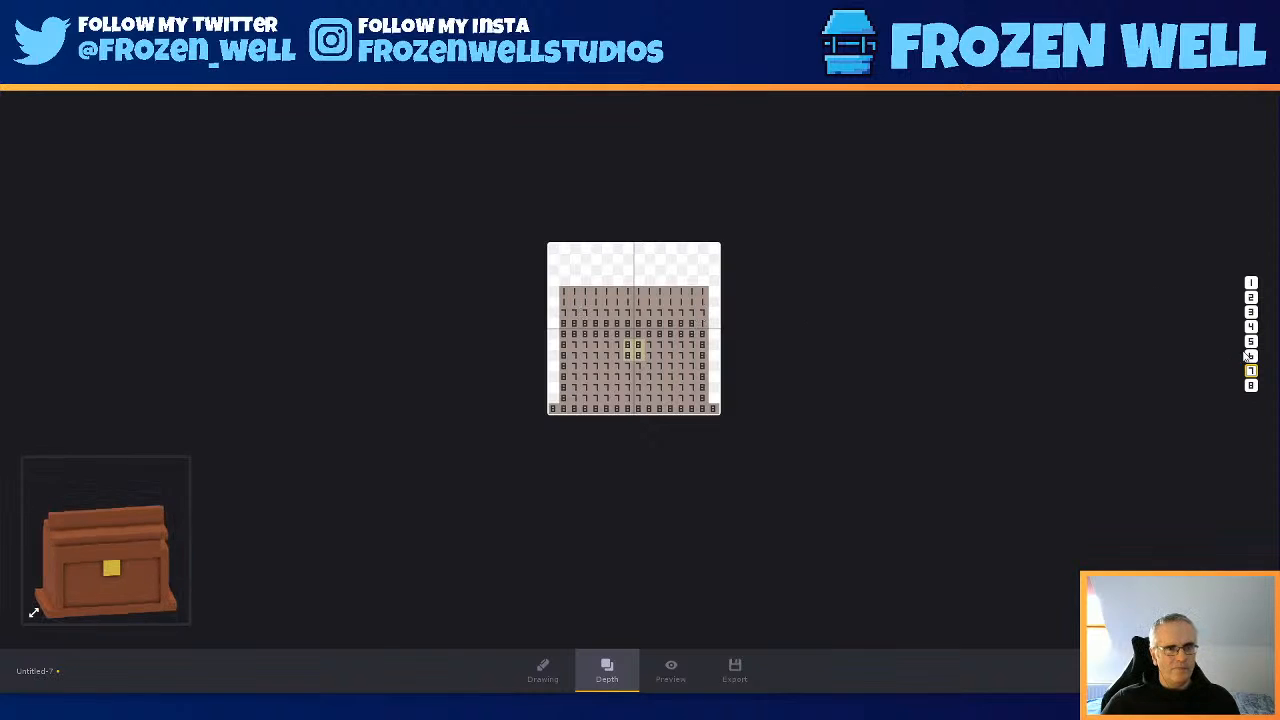
left_click_drag(563, 302, 677, 309)
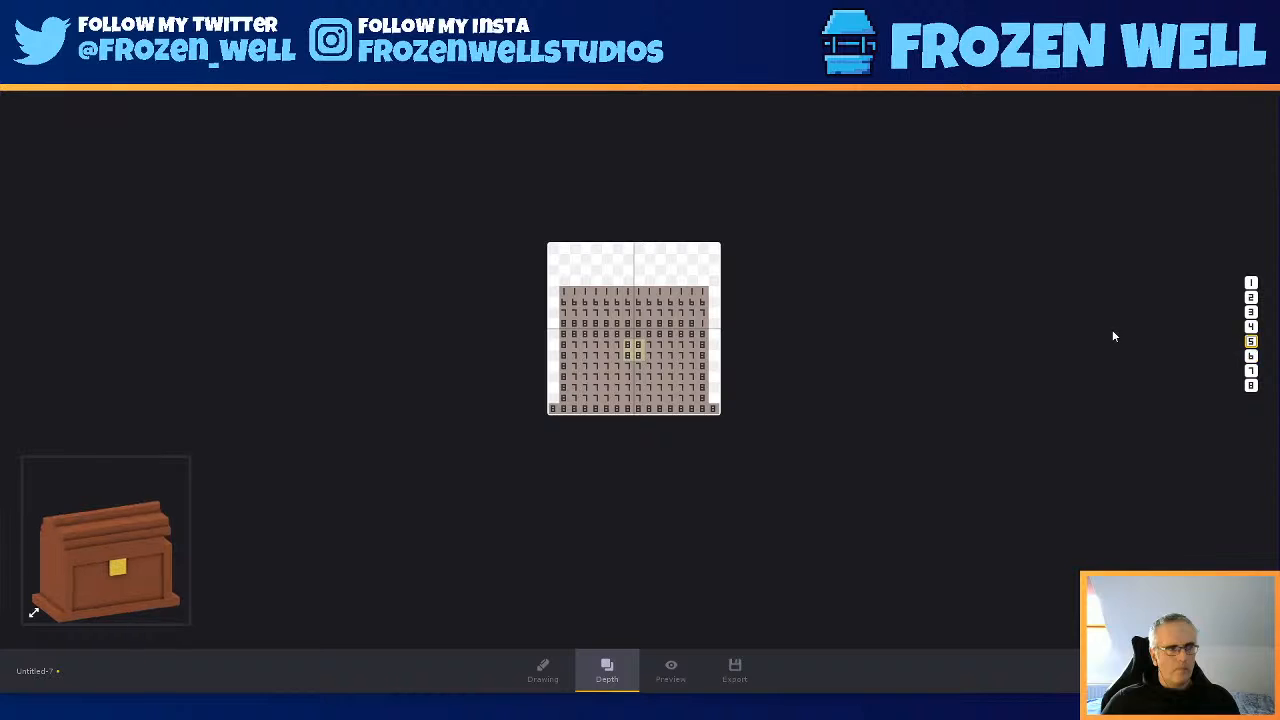
left_click_drag(565, 293, 705, 292)
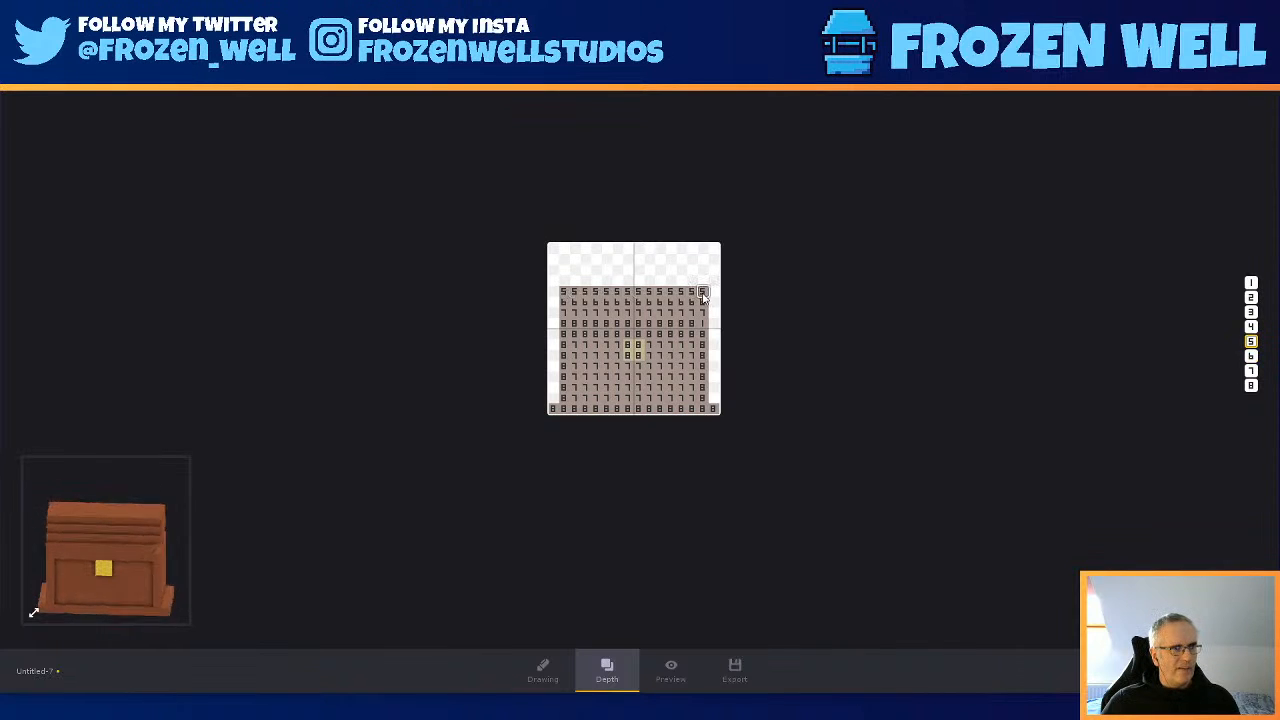
key("4")
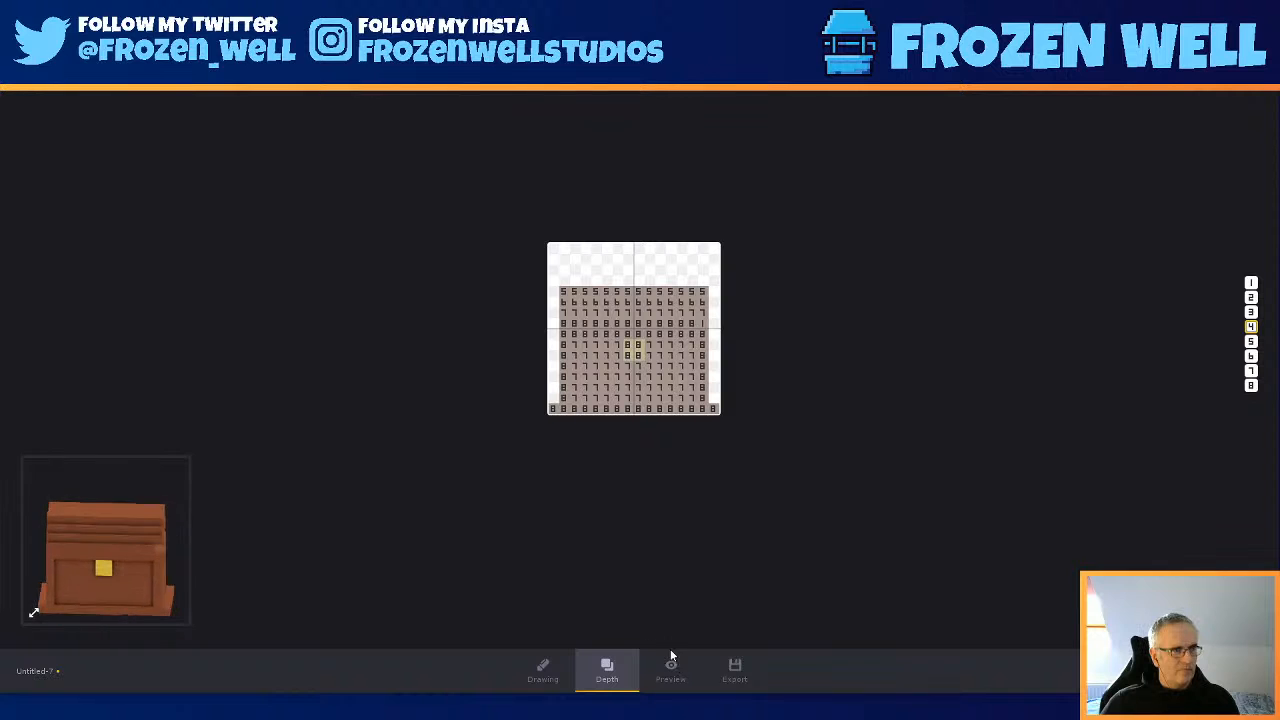
- Set the rightmost block of the lid's lowest row to depth 8 and check the chest in 3D
left_click(672, 675)
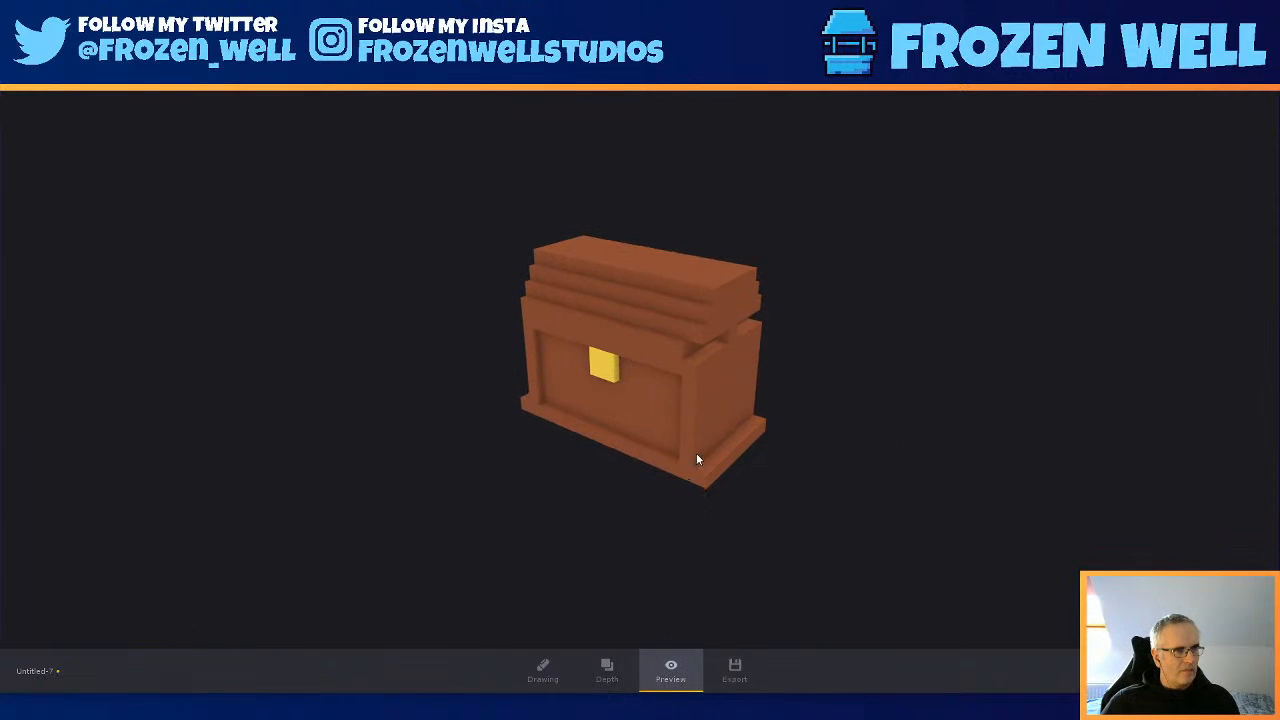
left_click(555, 668)
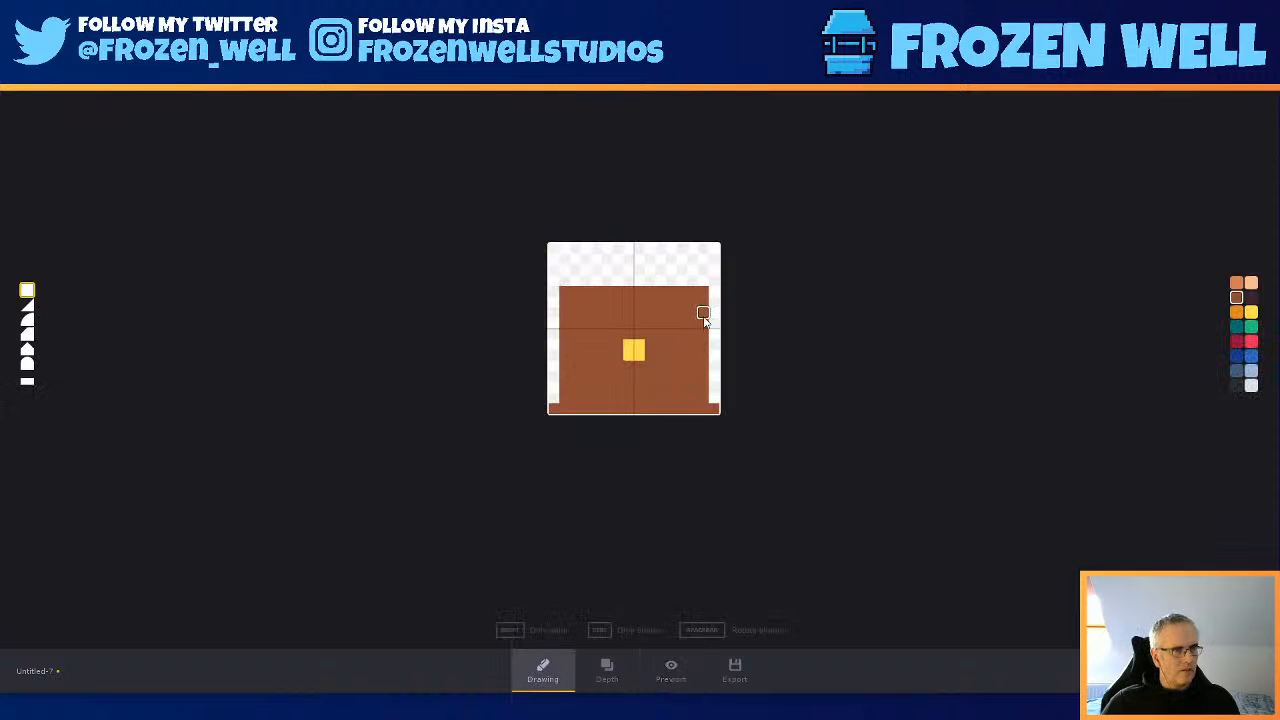
left_click(612, 670)
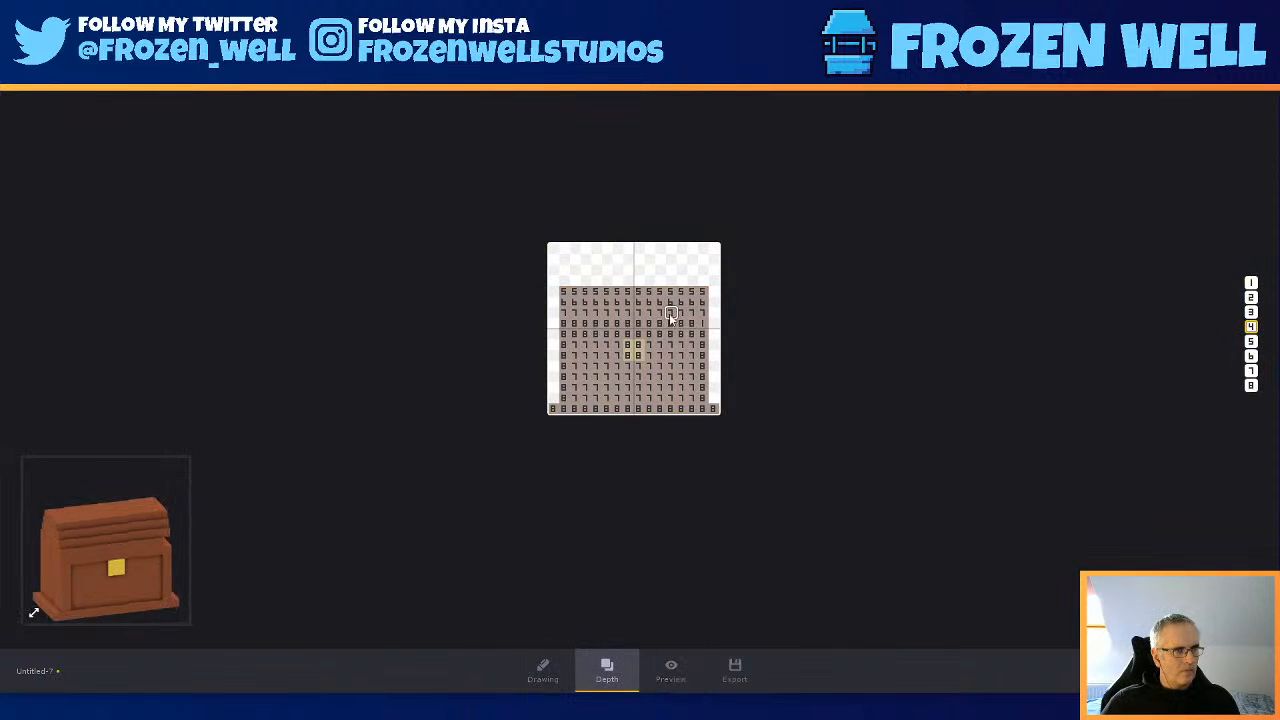
left_click(1251, 385)
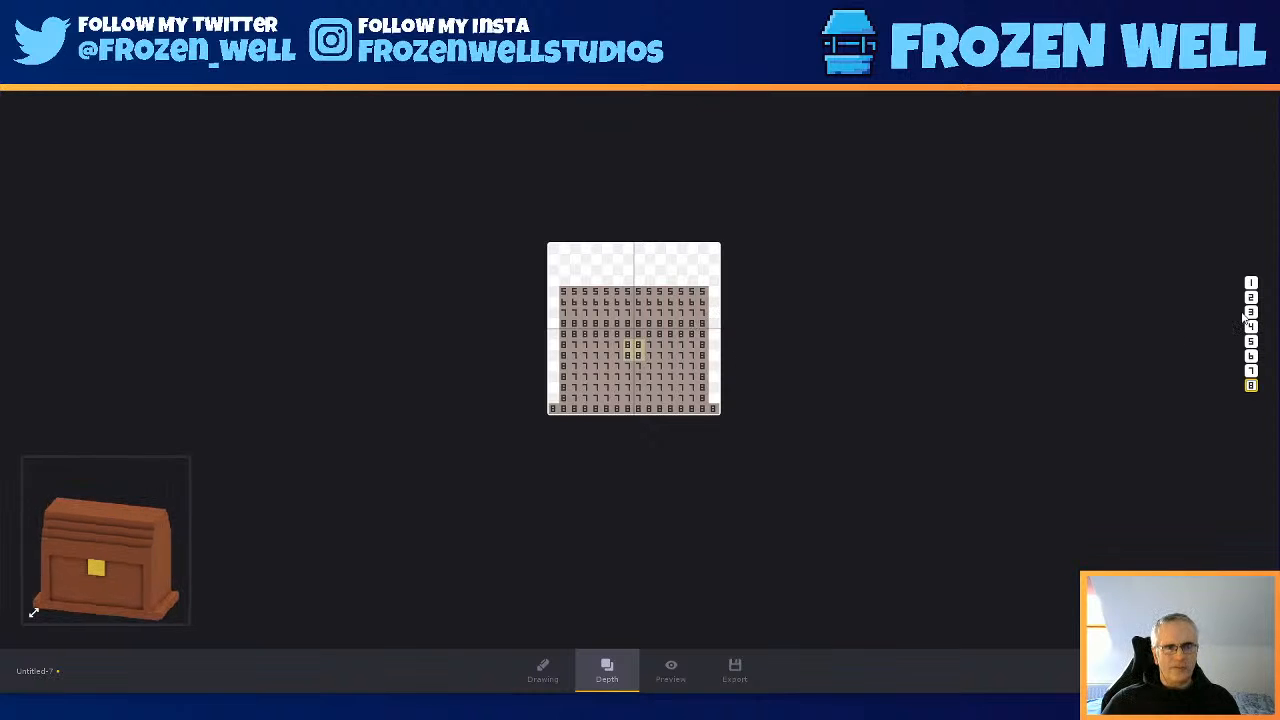
left_click(545, 670)
left_click(669, 670)
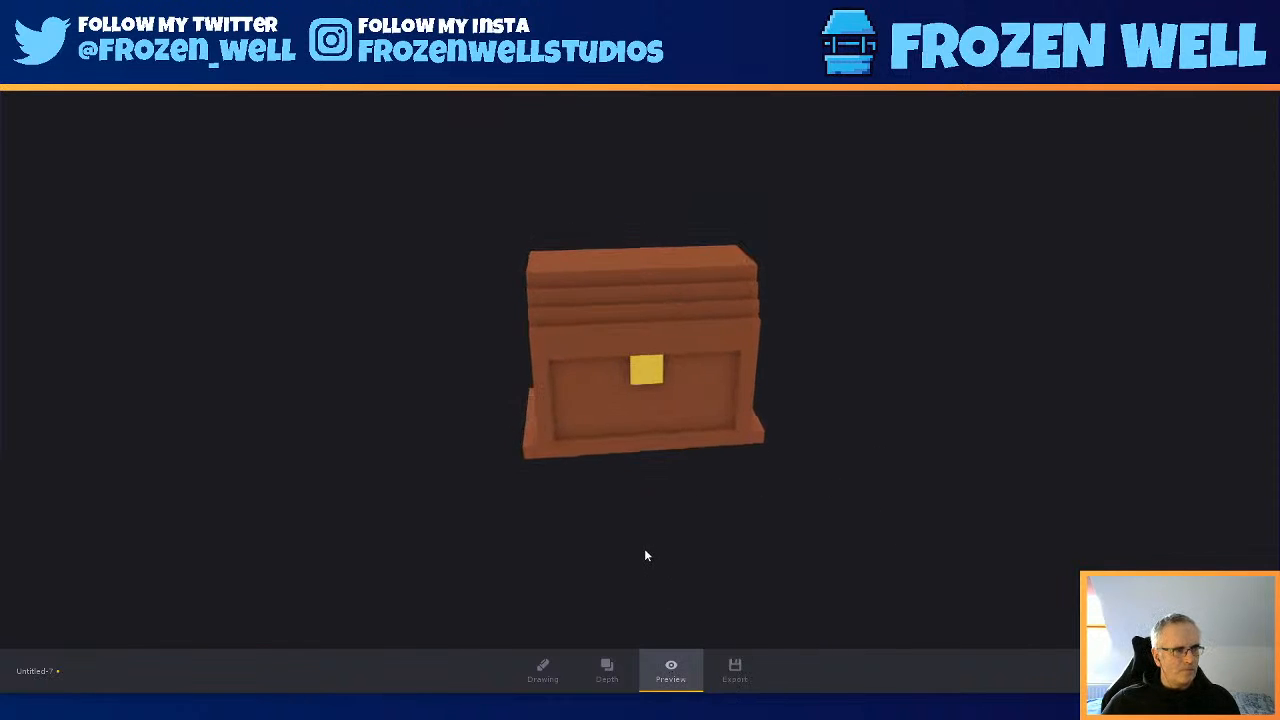
- Set the chest lid's upper three rows to depths 3, 4 and 6, going from the top row downwards
left_click(590, 680)
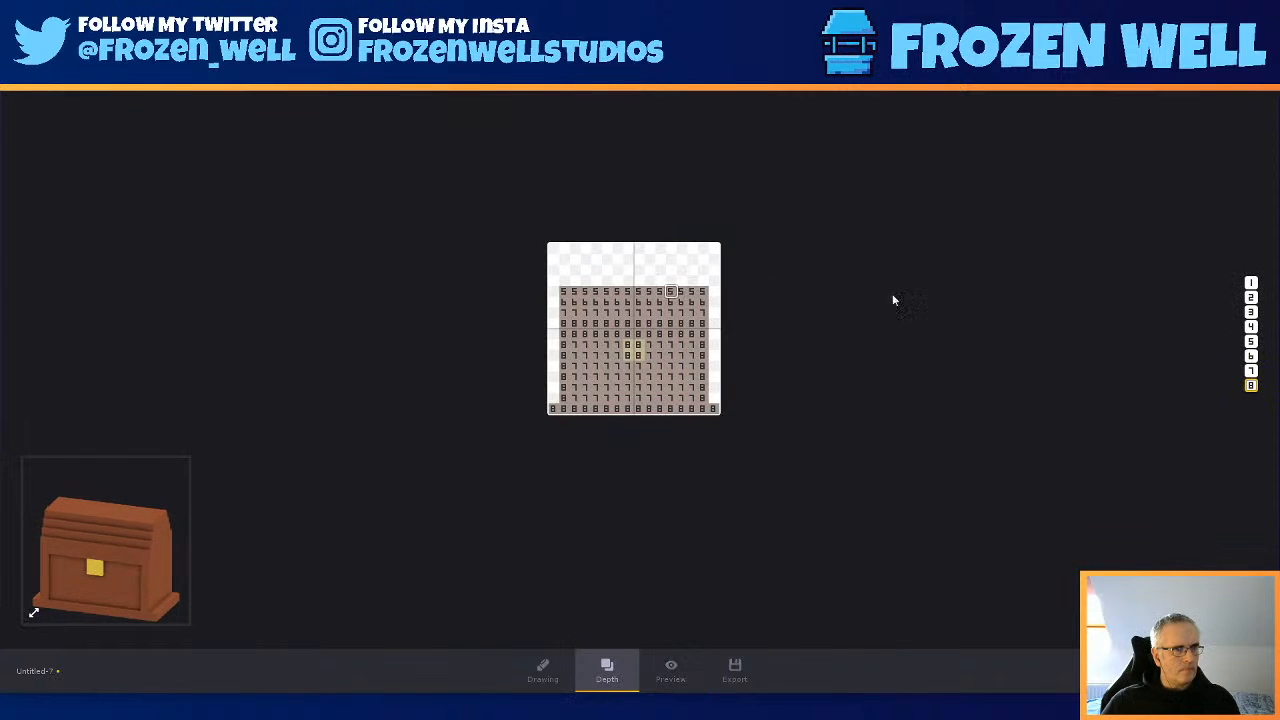
left_click(1251, 313)
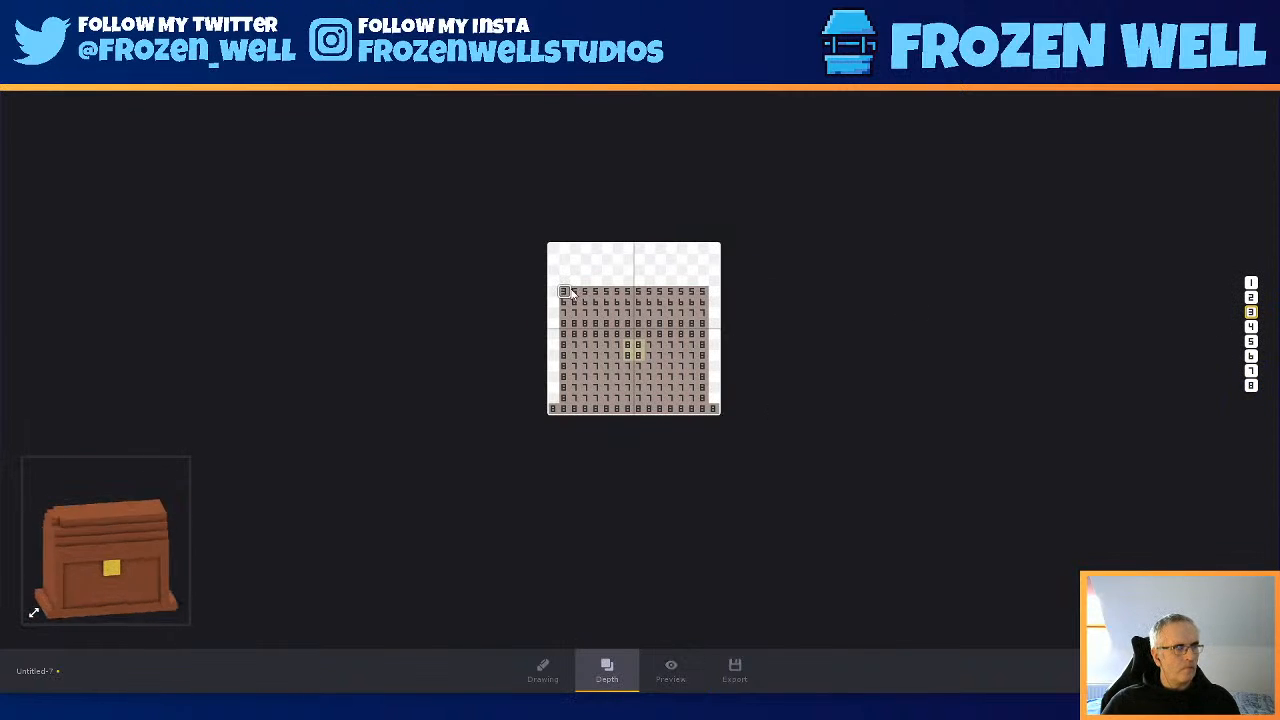
left_click_drag(565, 292, 703, 295)
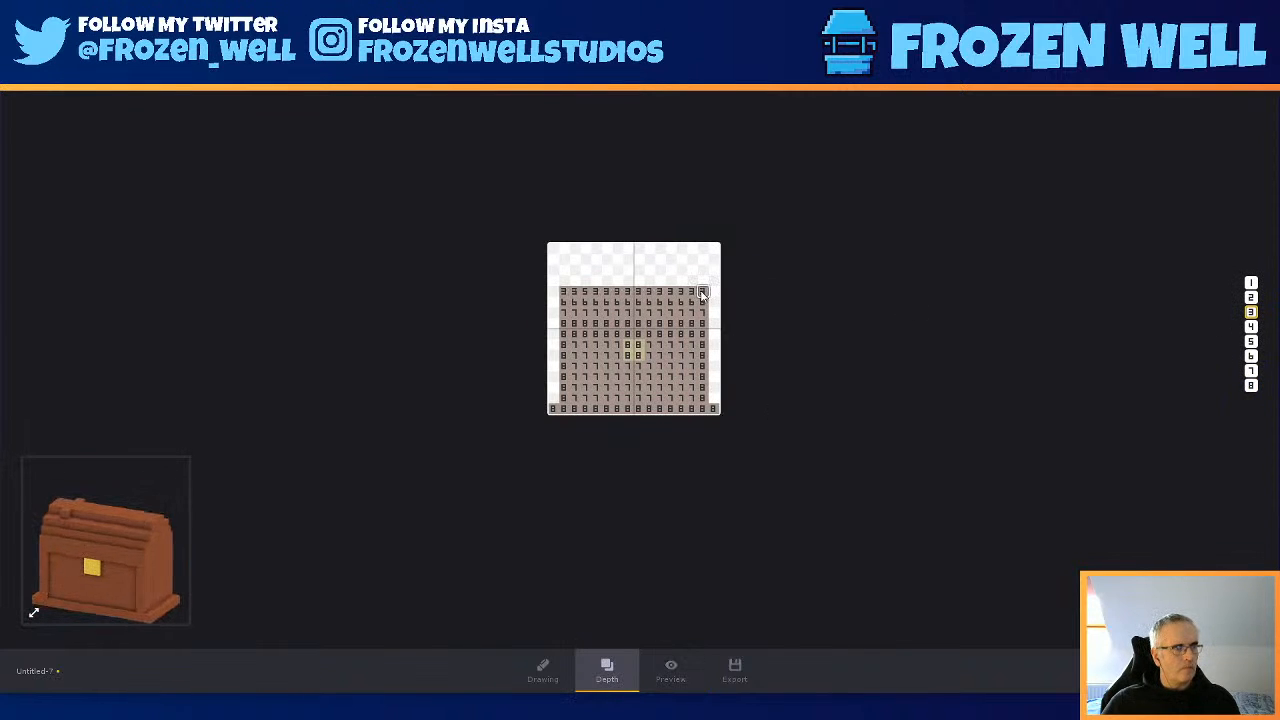
left_click(1251, 327)
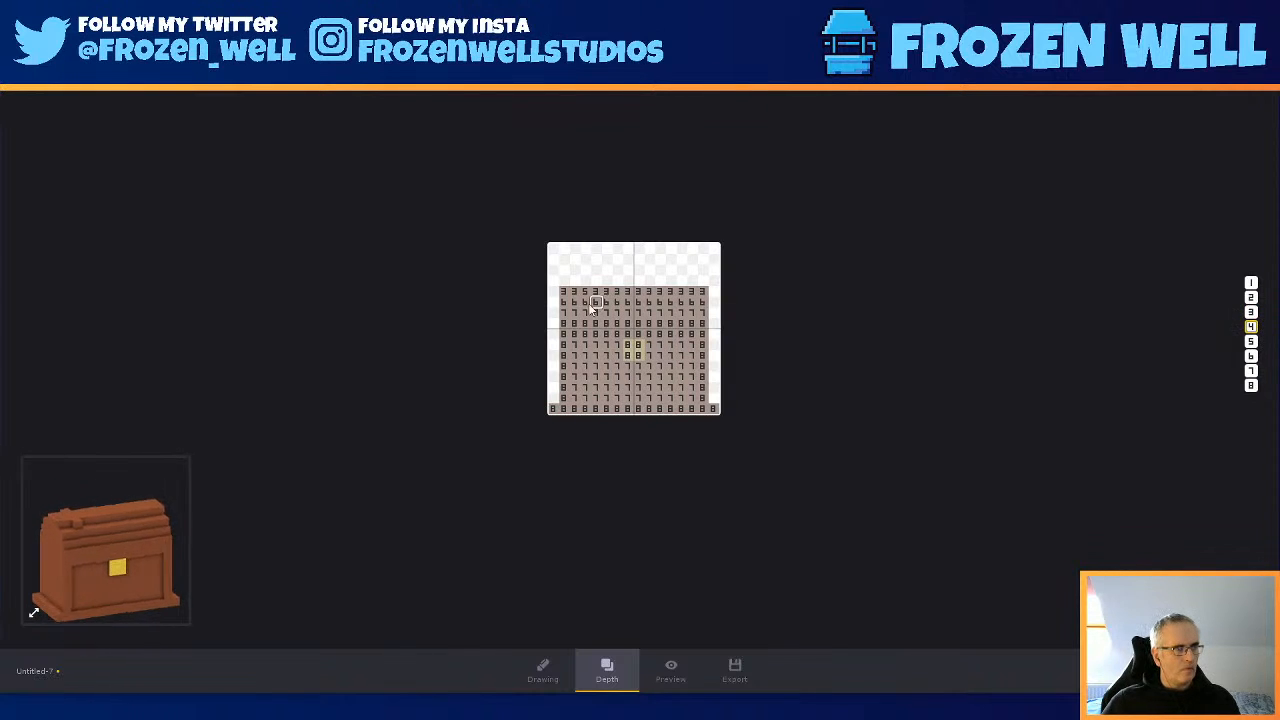
left_click_drag(569, 307, 703, 305)
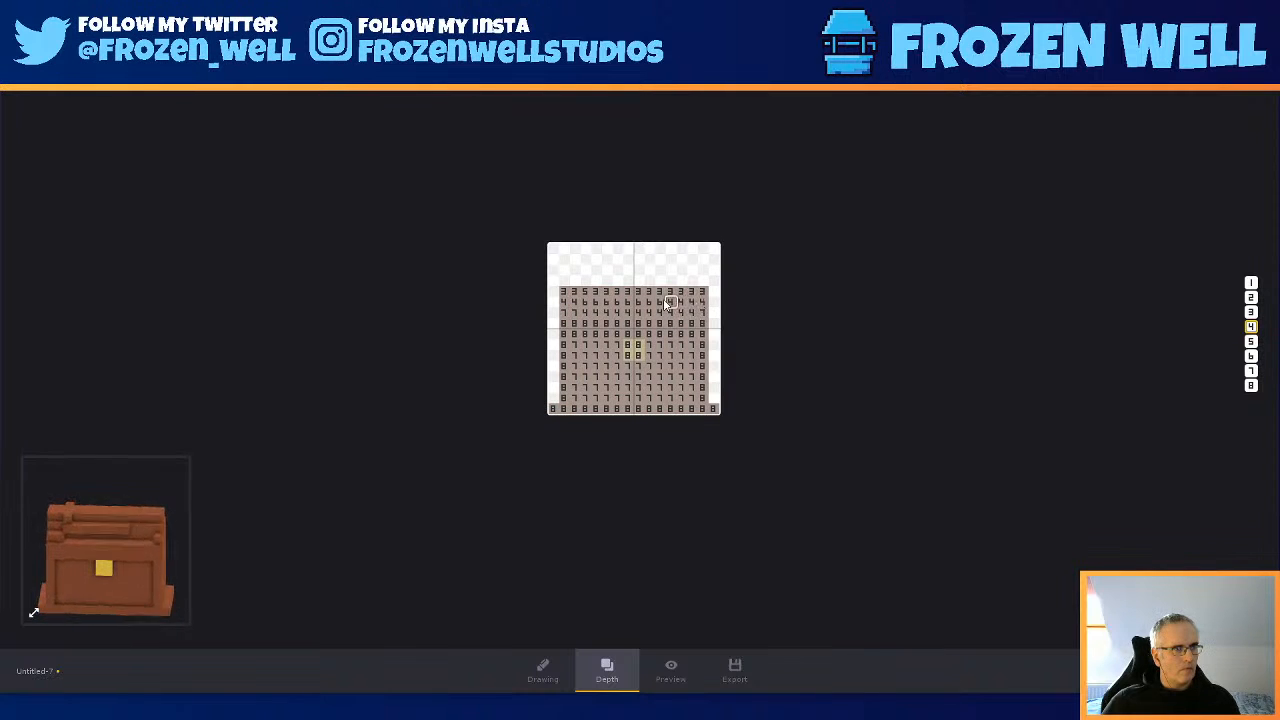
left_click(1251, 356)
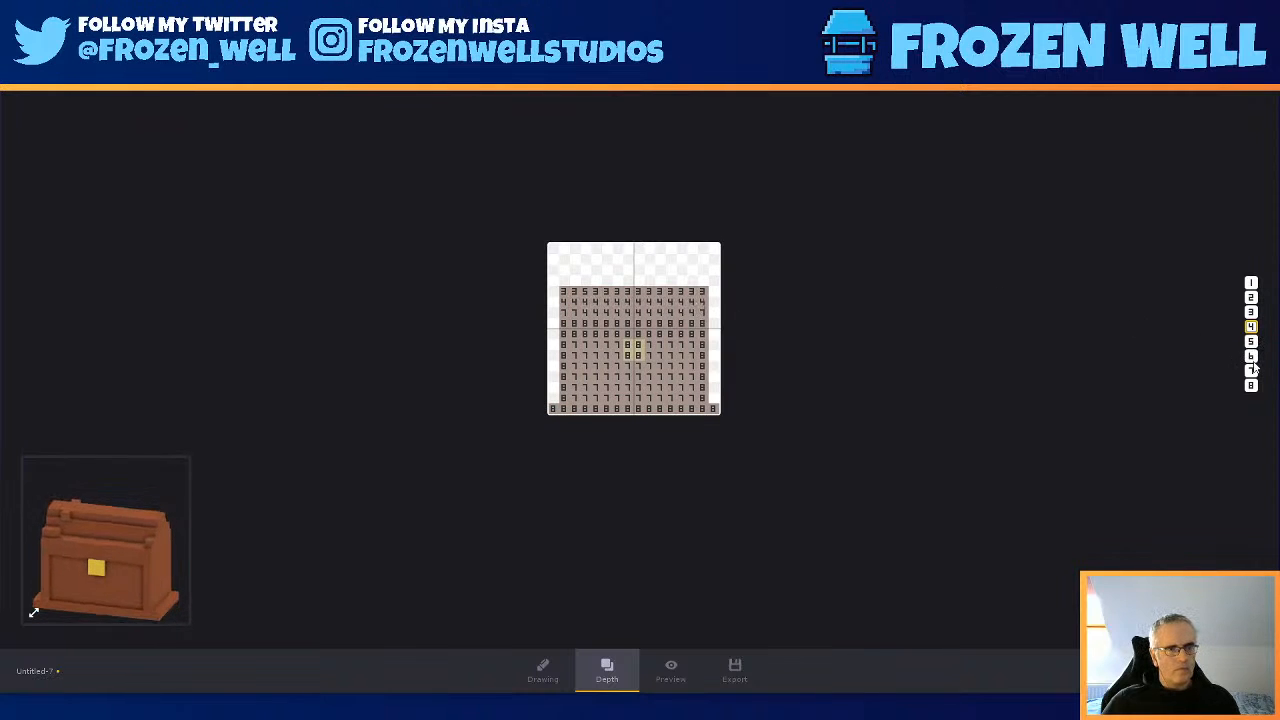
left_click_drag(570, 314, 706, 313)
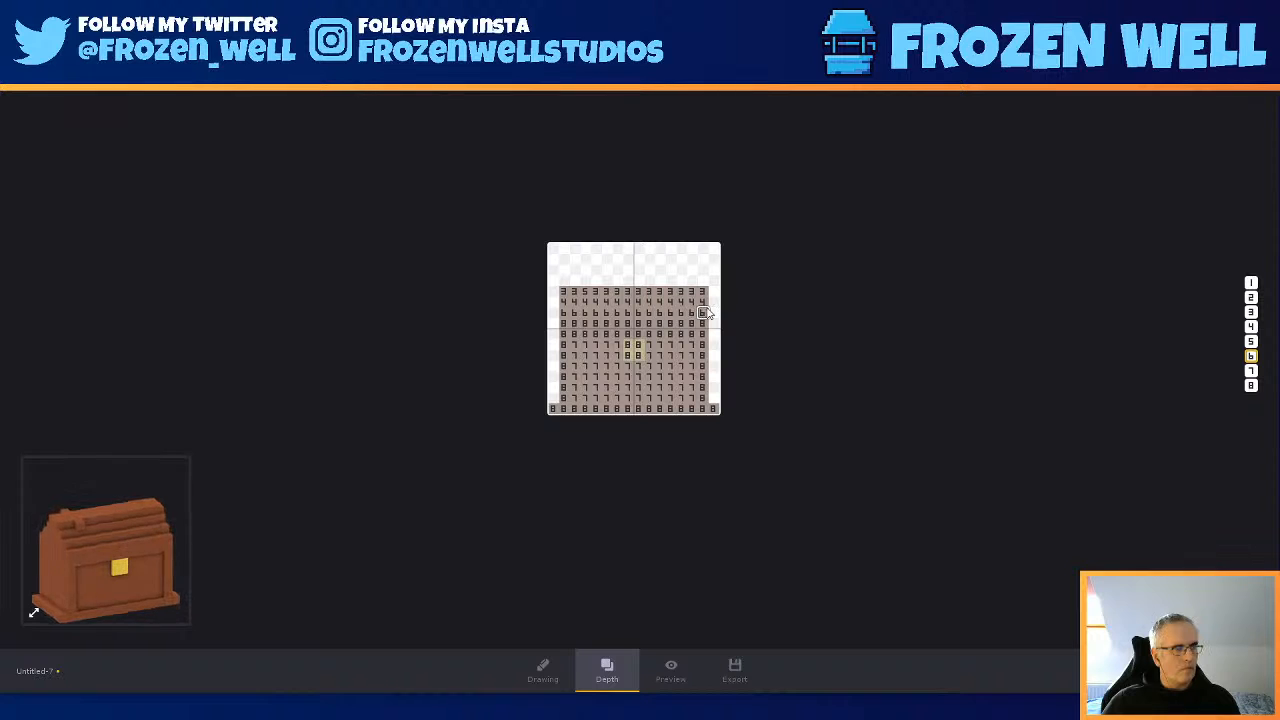
- Bevel both upper corners of the lid with one triangle block each and check the chest in 3D
left_click(543, 670)
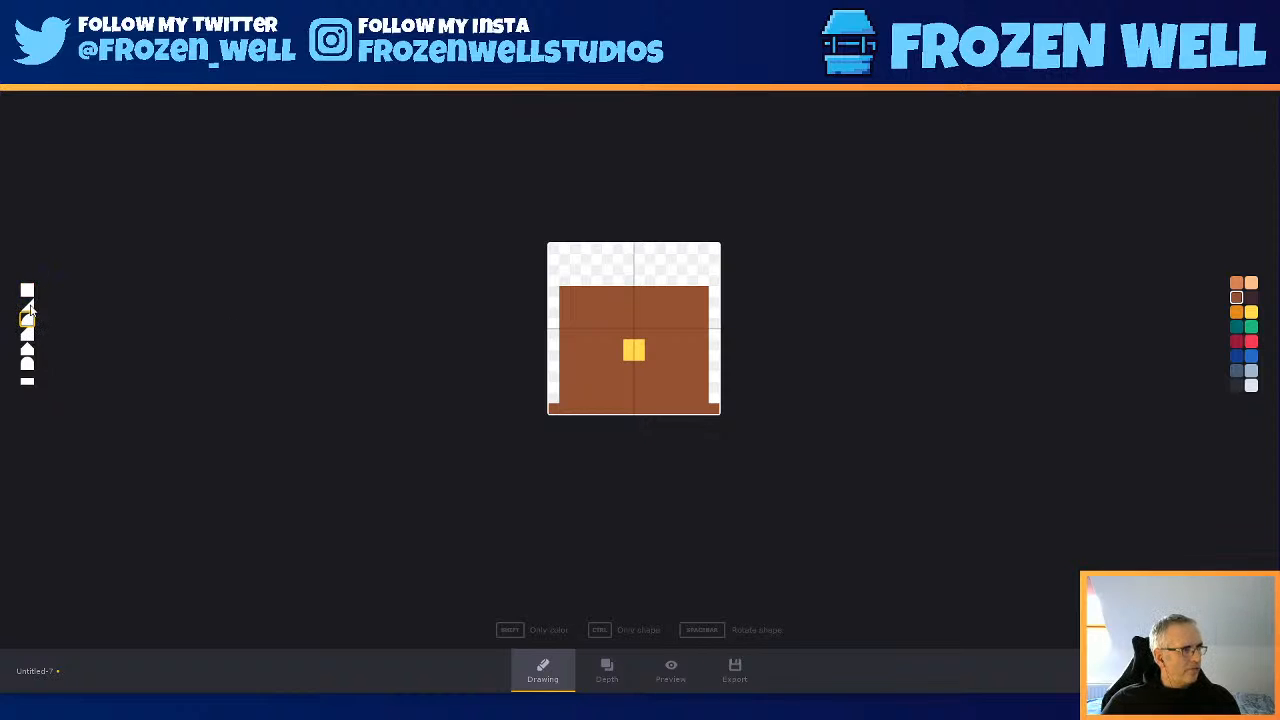
left_click(562, 290)
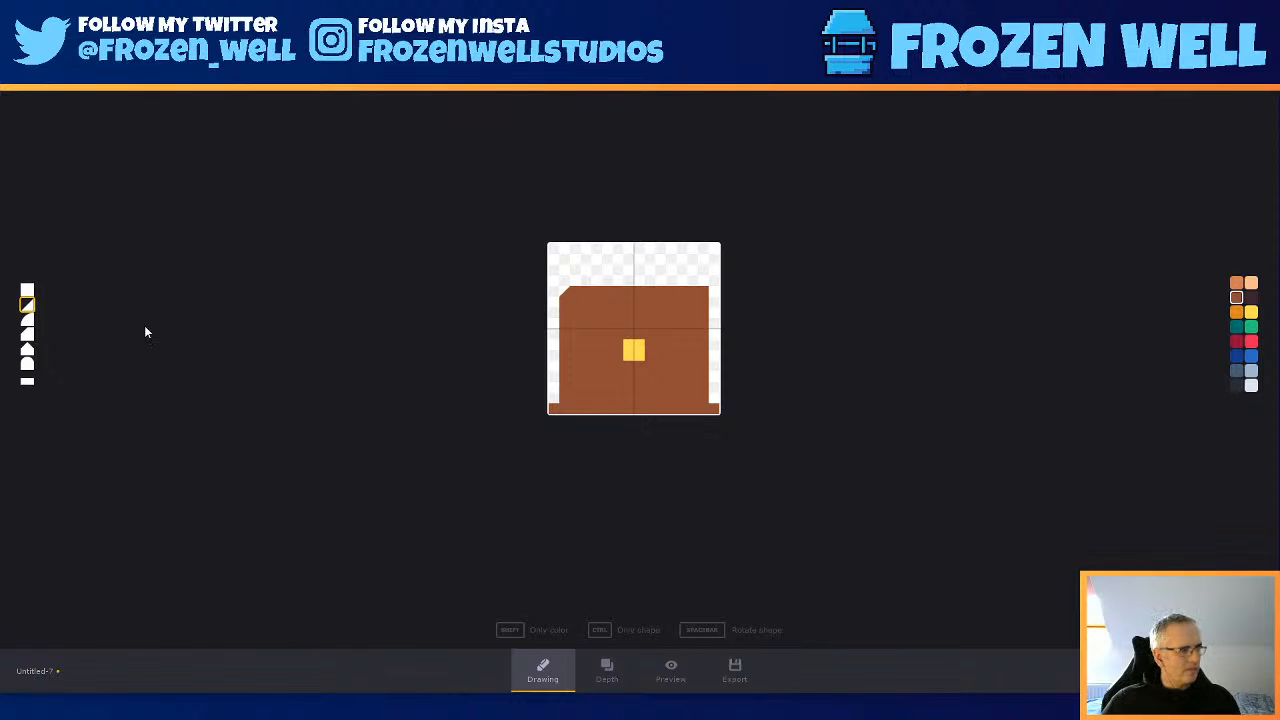
key("space")
key("space")
key("space")
key("space")
key("space")
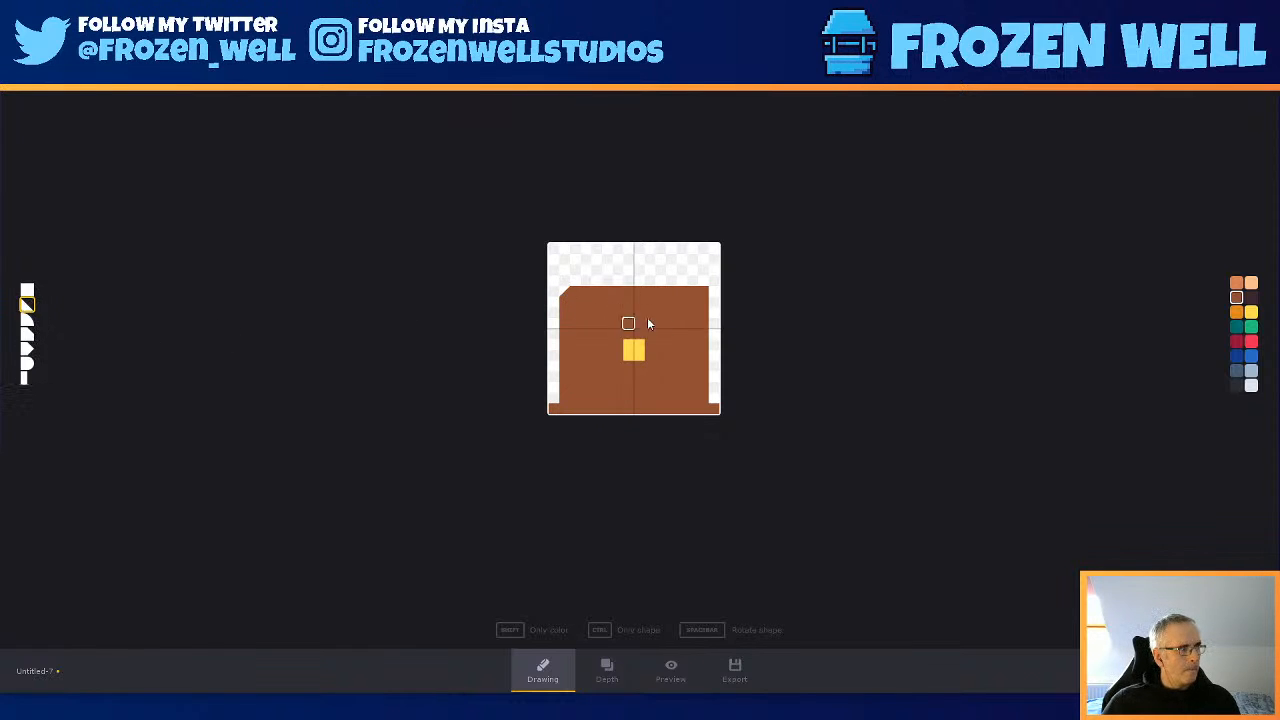
left_click(672, 667)
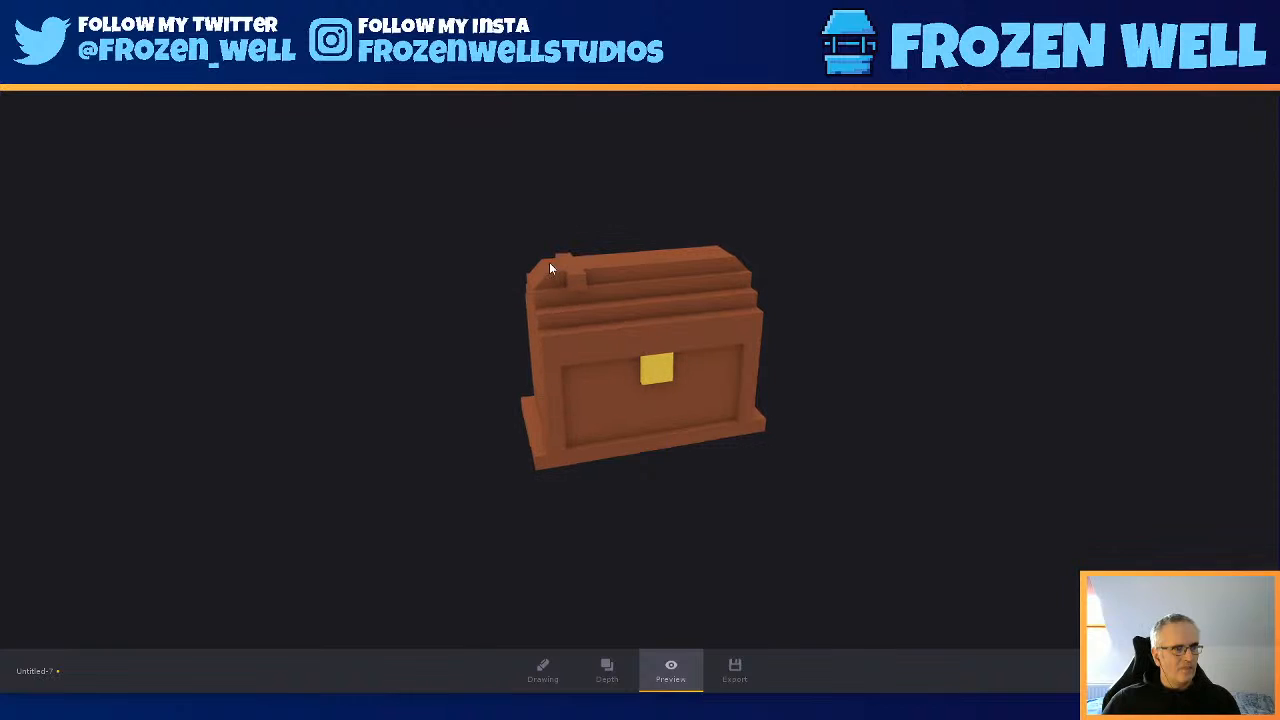
- Set the missed block in the lid's top row to depth 3 and check the chest in 3D
left_click(606, 670)
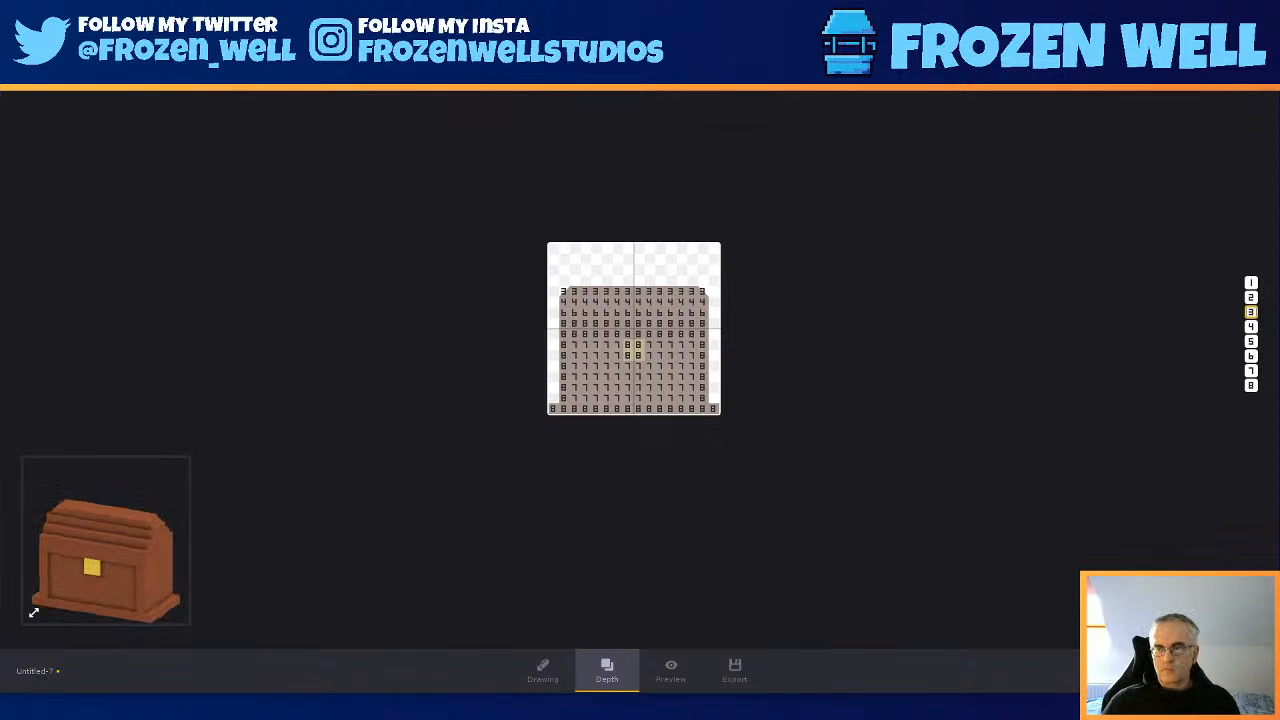
key("1")
key("2")
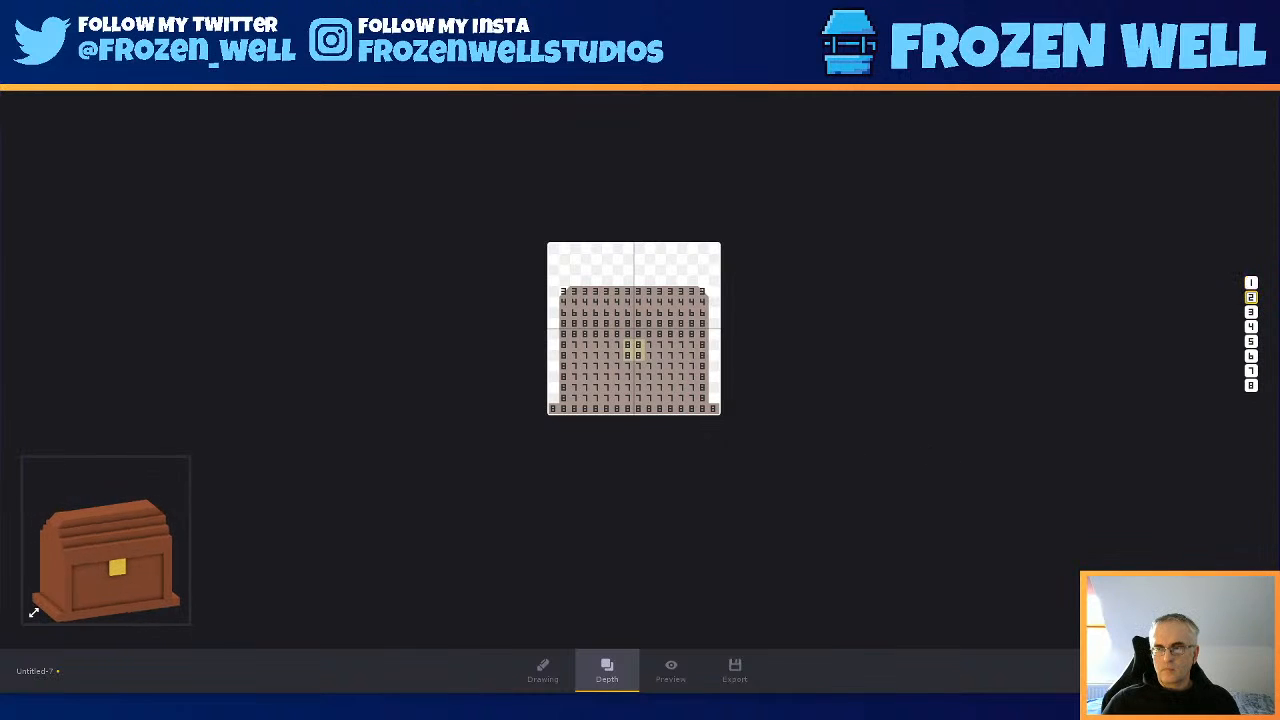
left_click(671, 669)
left_click_drag(640, 474, 824, 469)
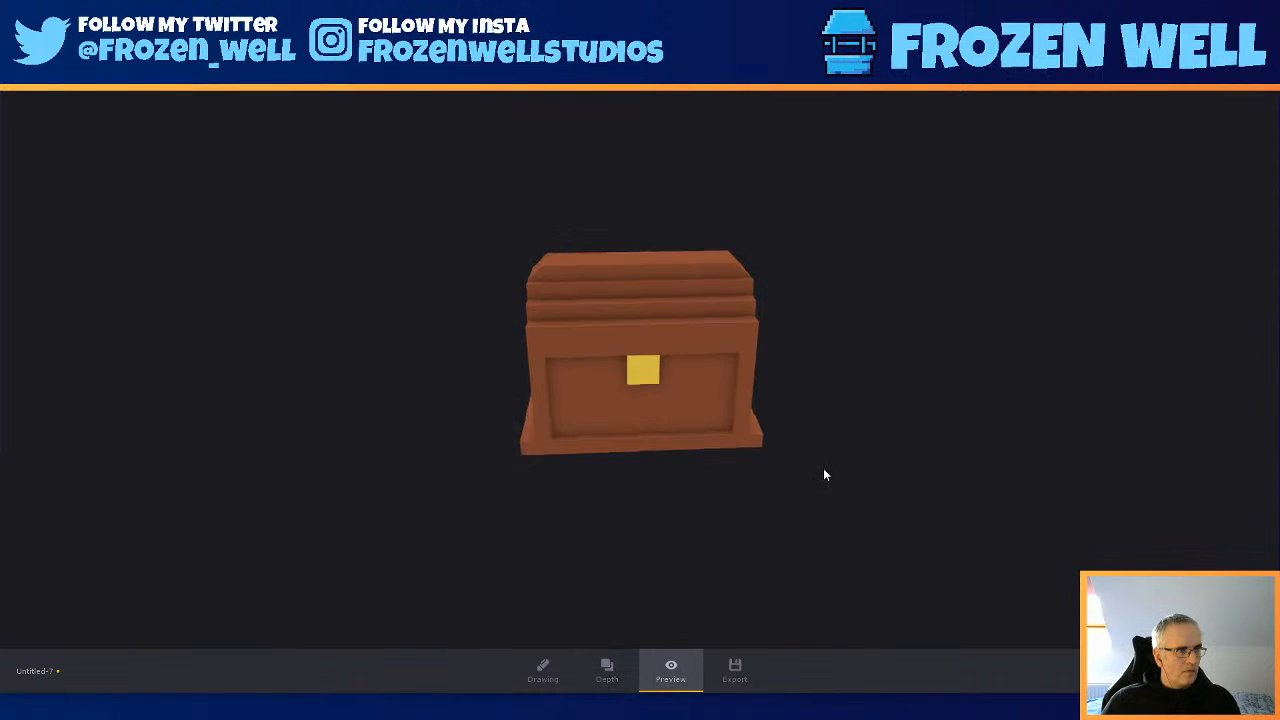
- Cut a diagonal slope across the lid's upper three rows on each side using brown triangle blocks
left_click(545, 672)
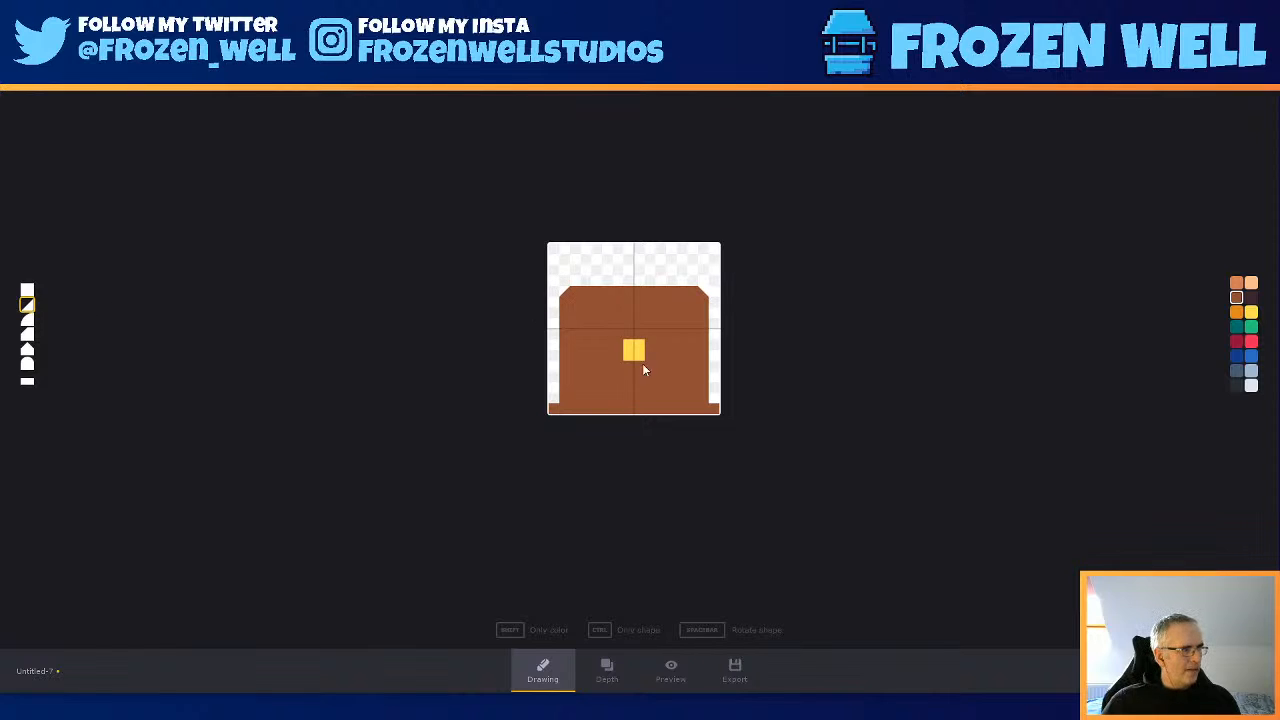
left_click(574, 299)
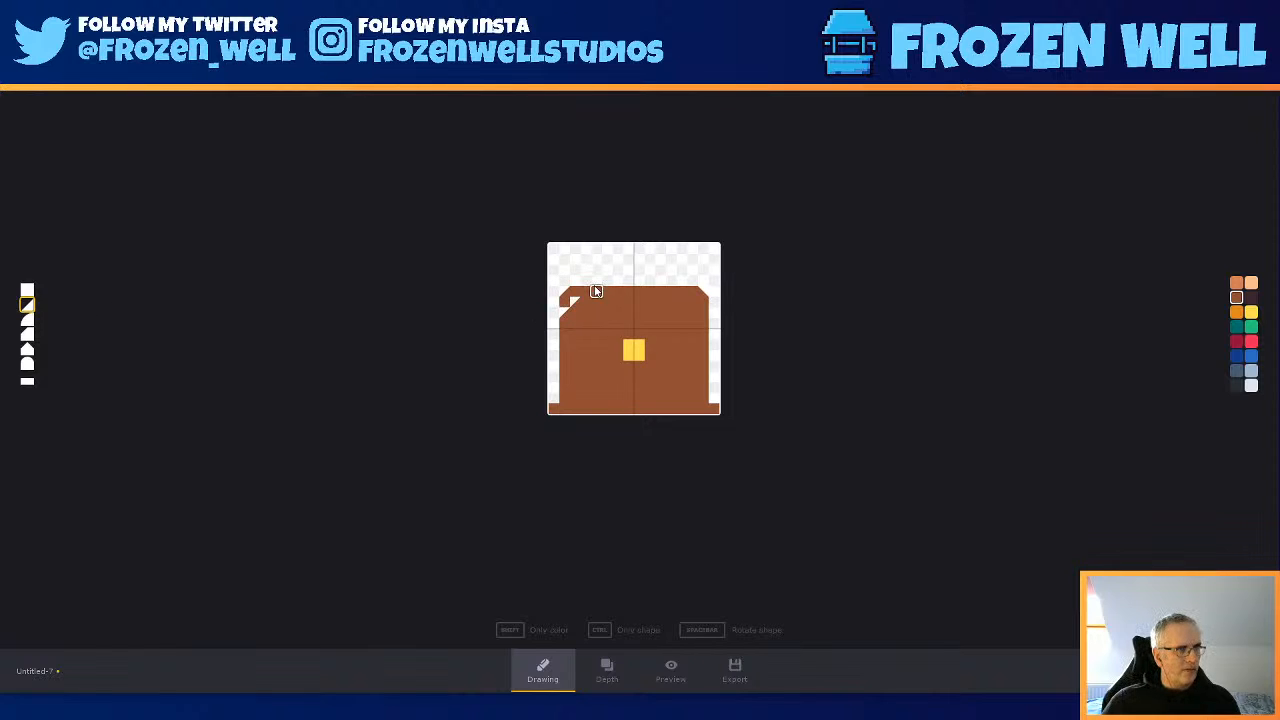
left_click(594, 291)
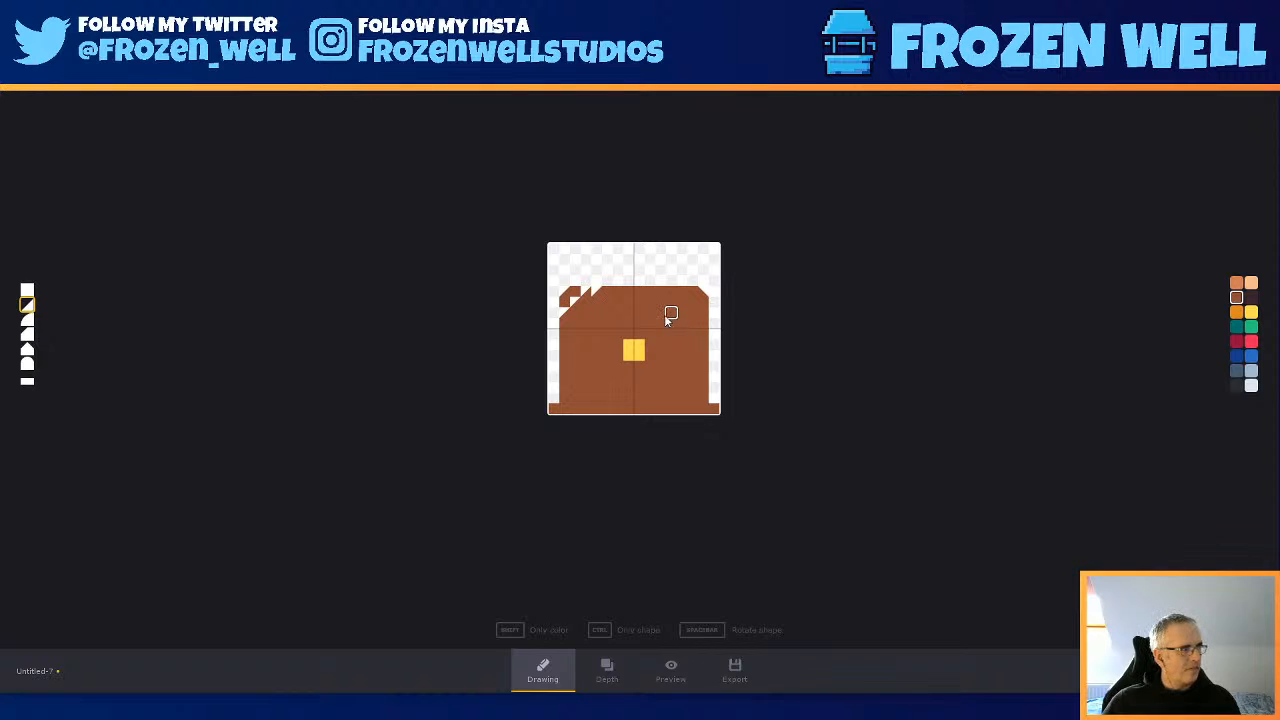
key("space")
key("space")
key("space")
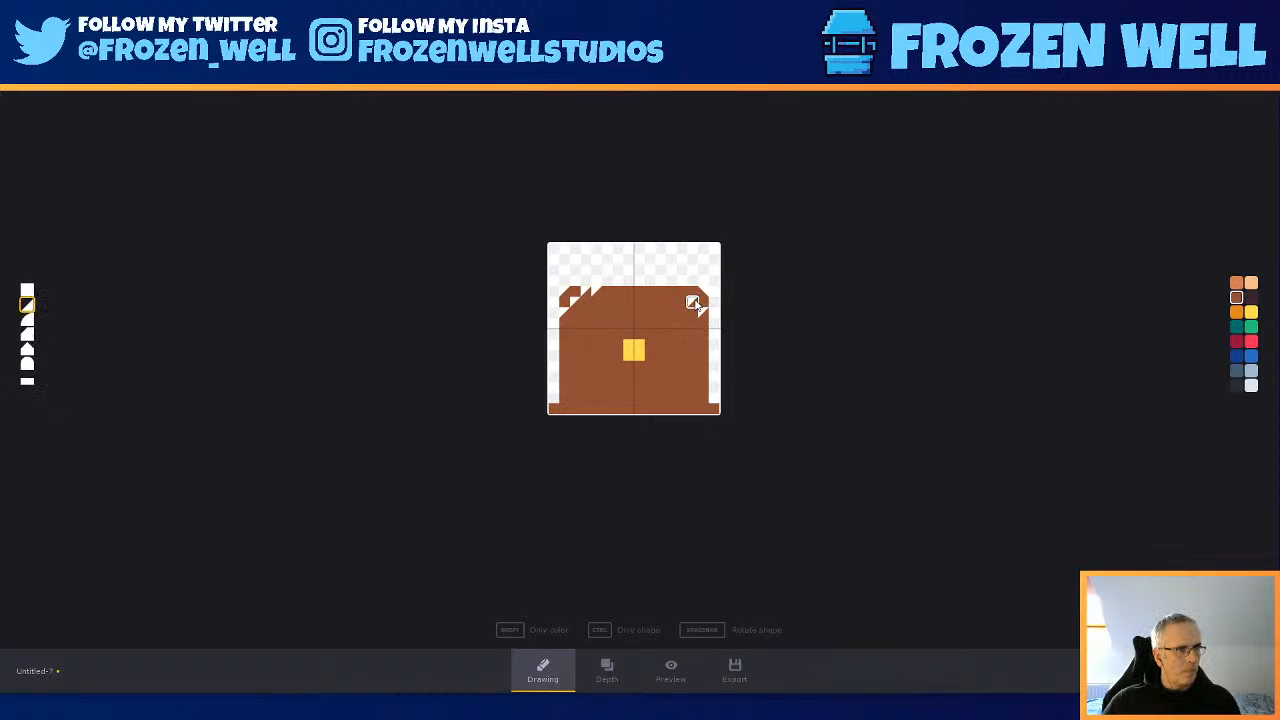
key("space")
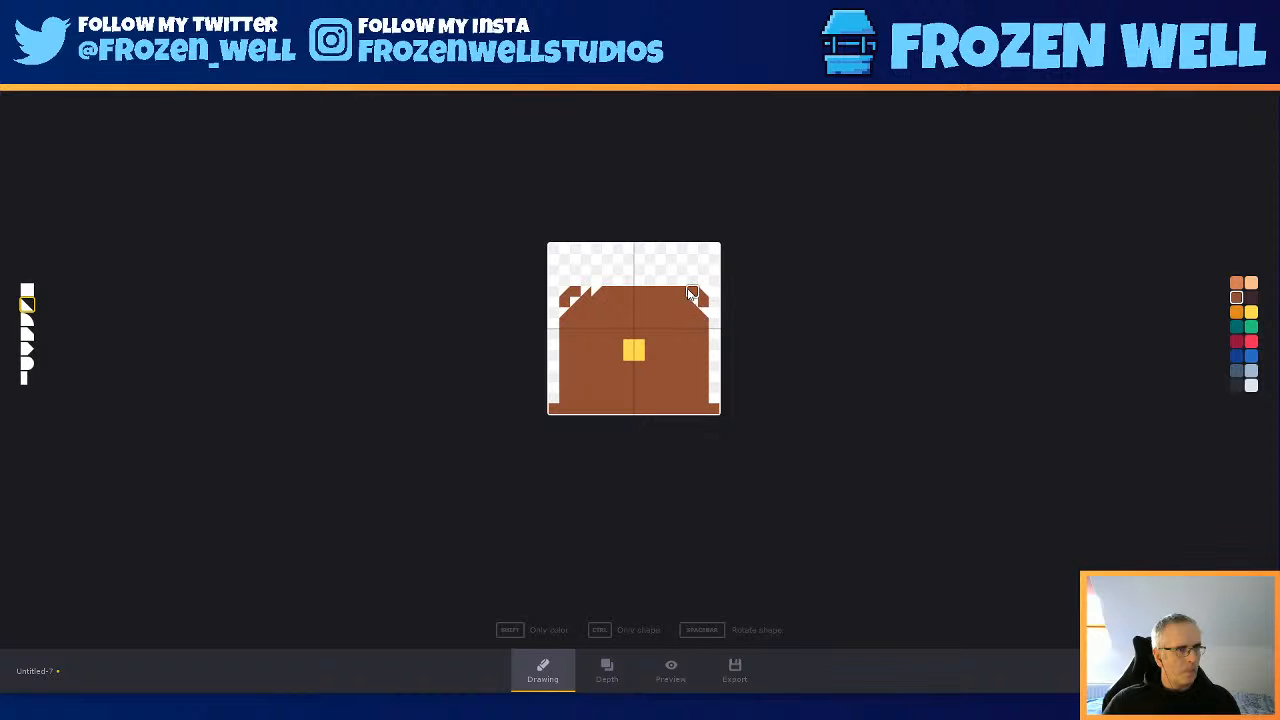
- Erase the leftover blocks outside both slopes, fill the notch above the left slope with a brown square, and inspect the chest in 3D
left_click(698, 297)
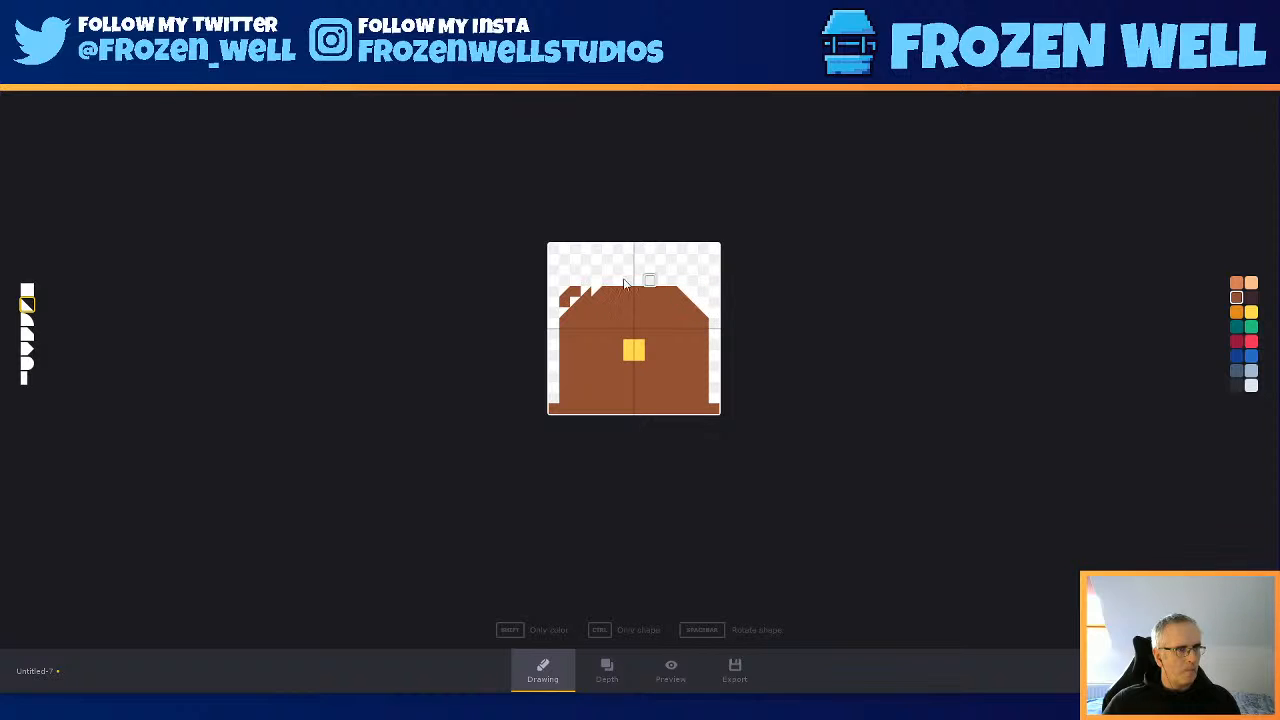
left_click(568, 297)
left_click(27, 290)
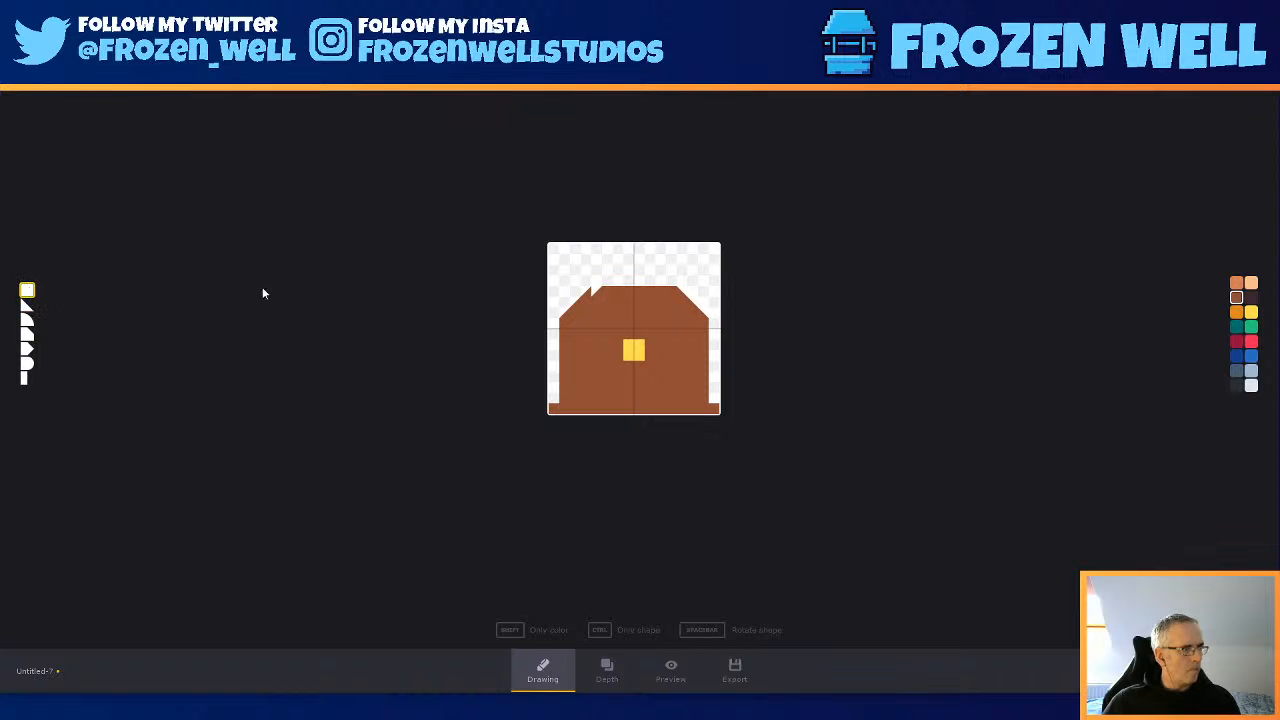
left_click(594, 291)
left_click(700, 666)
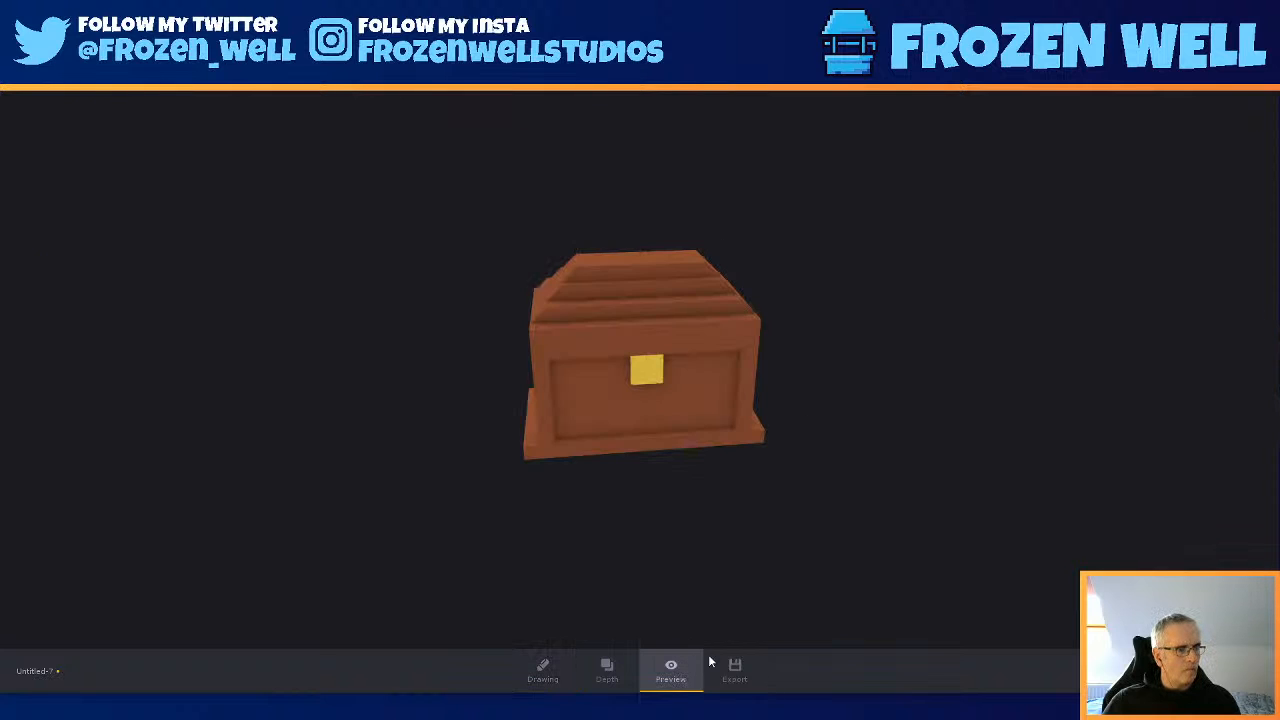
left_click_drag(689, 466, 620, 470)
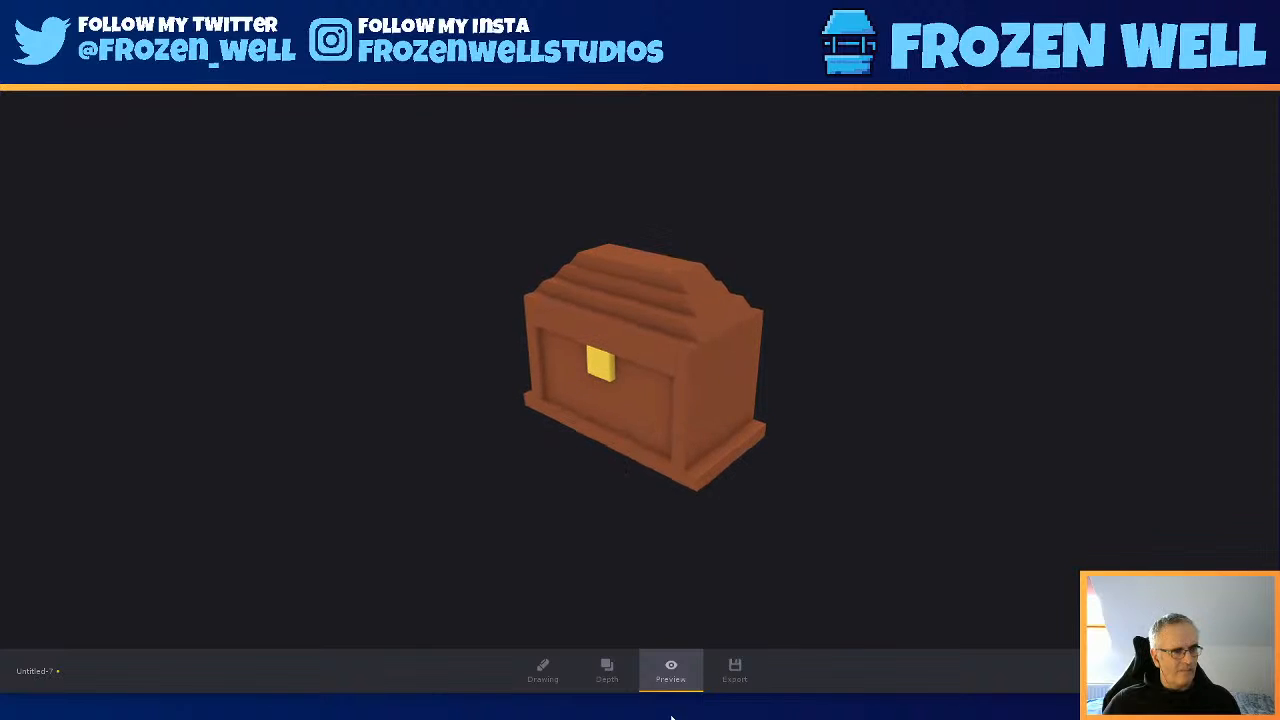
- Open the spaceship.kenshape sample project and inspect the model in 3D from several sides
left_click(542, 669)
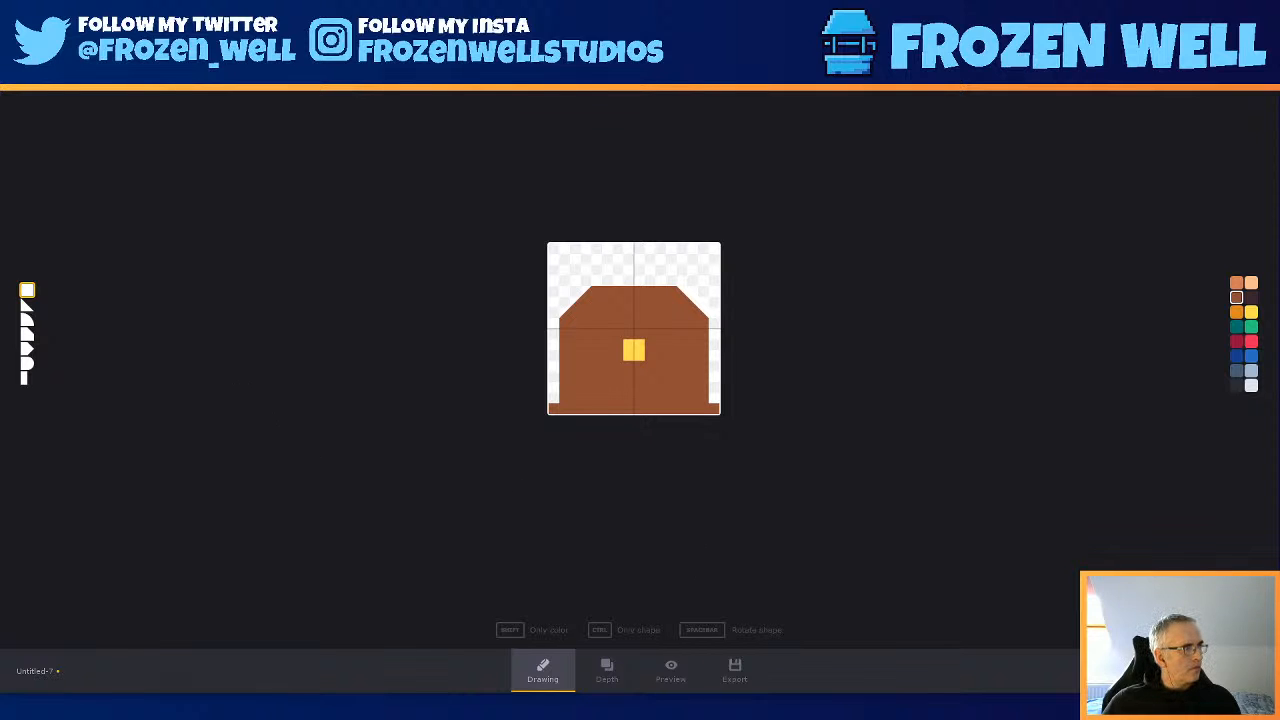
left_click(20, 35)
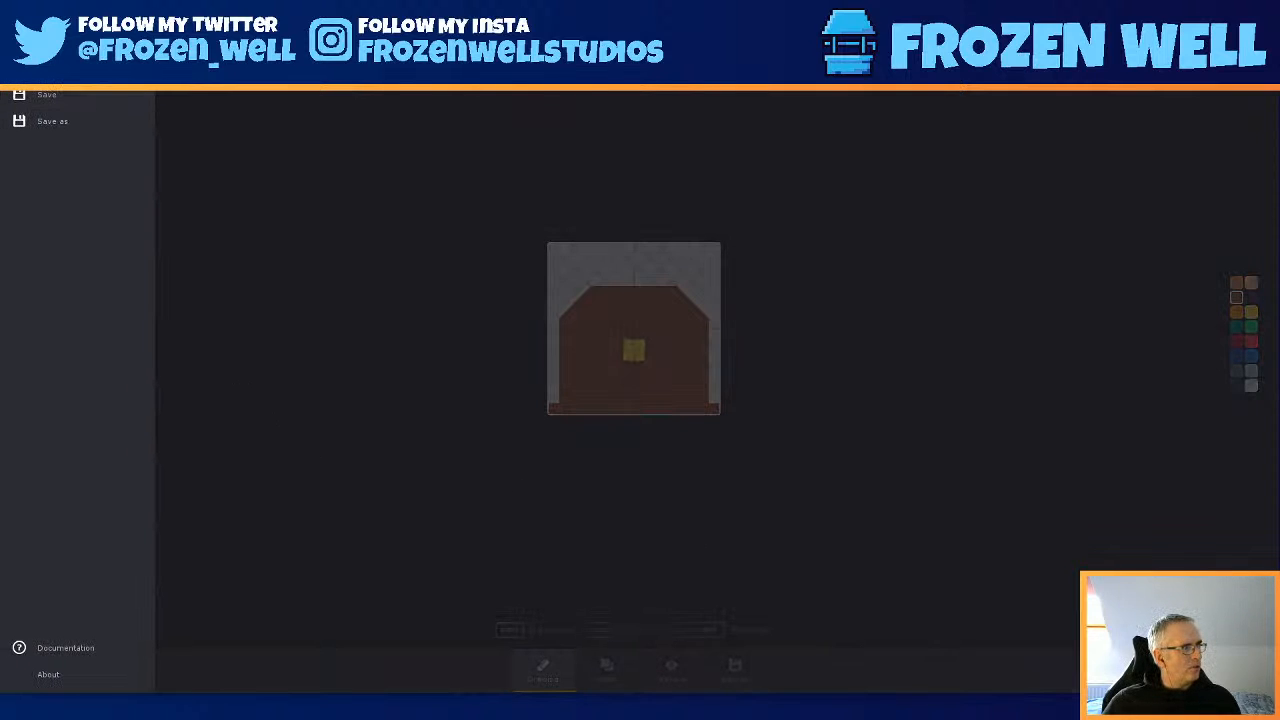
left_click(536, 211)
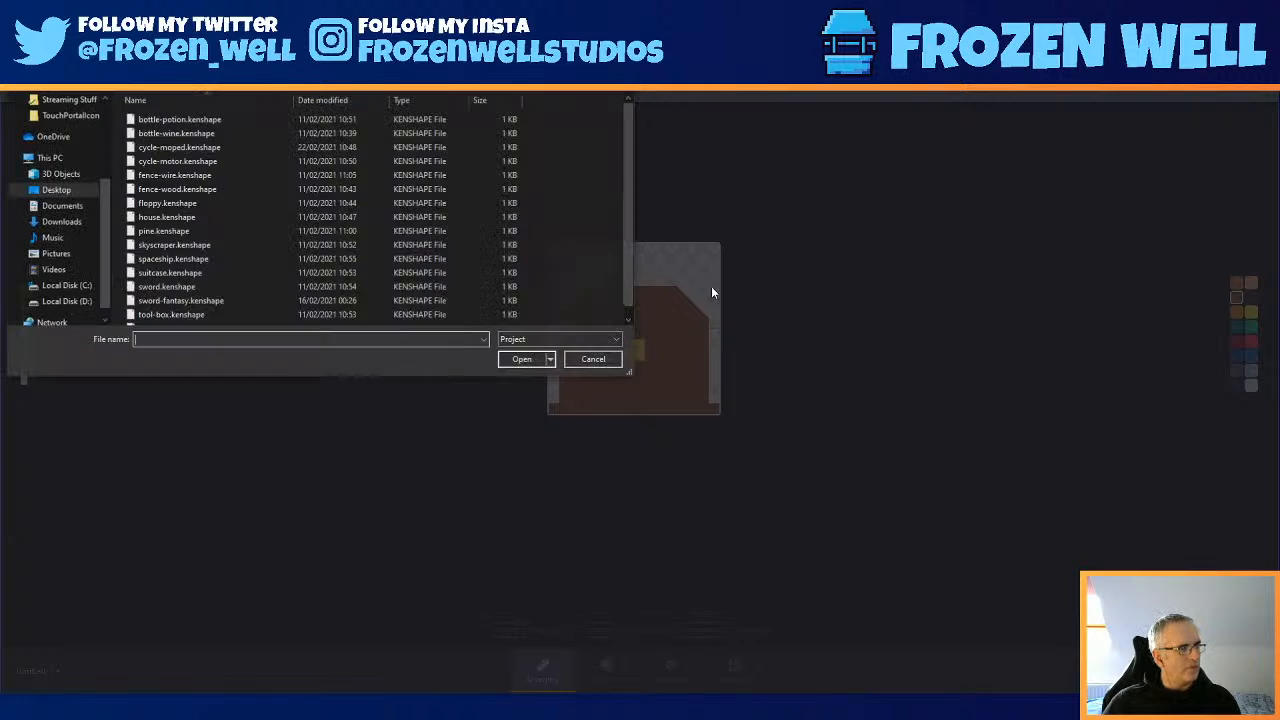
double_click(200, 261)
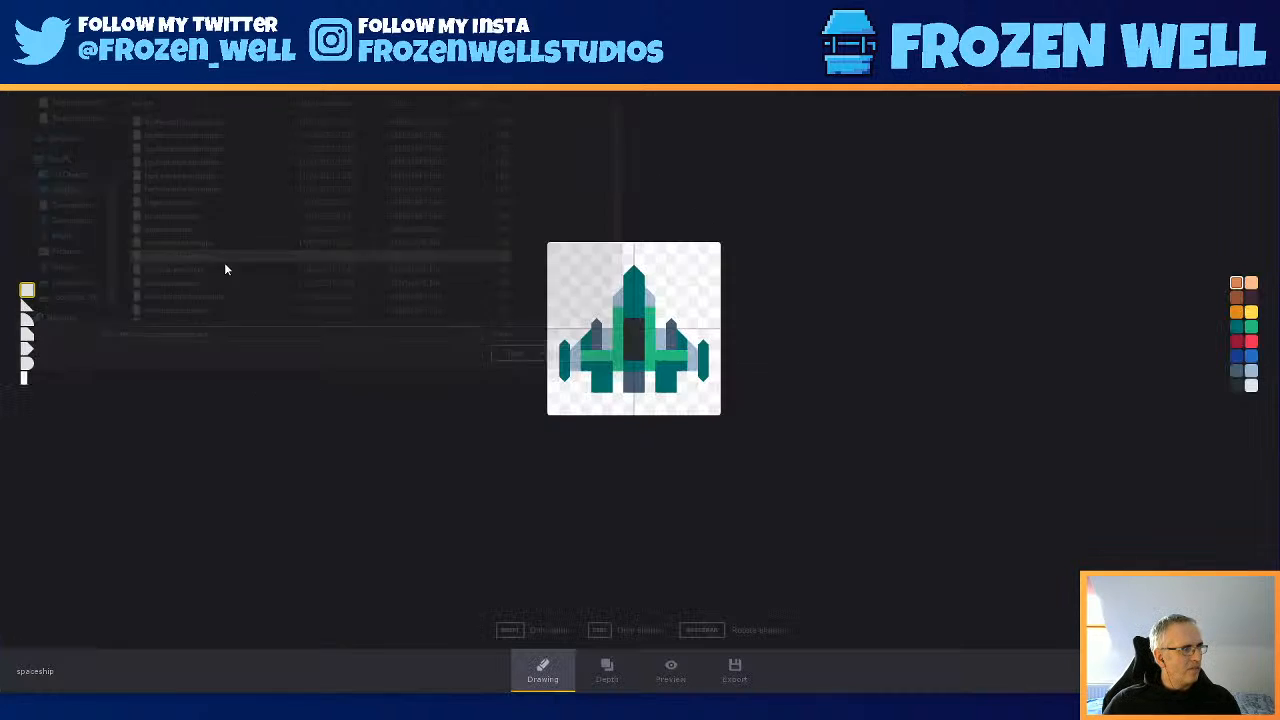
left_click(671, 670)
left_click_drag(797, 490, 631, 392)
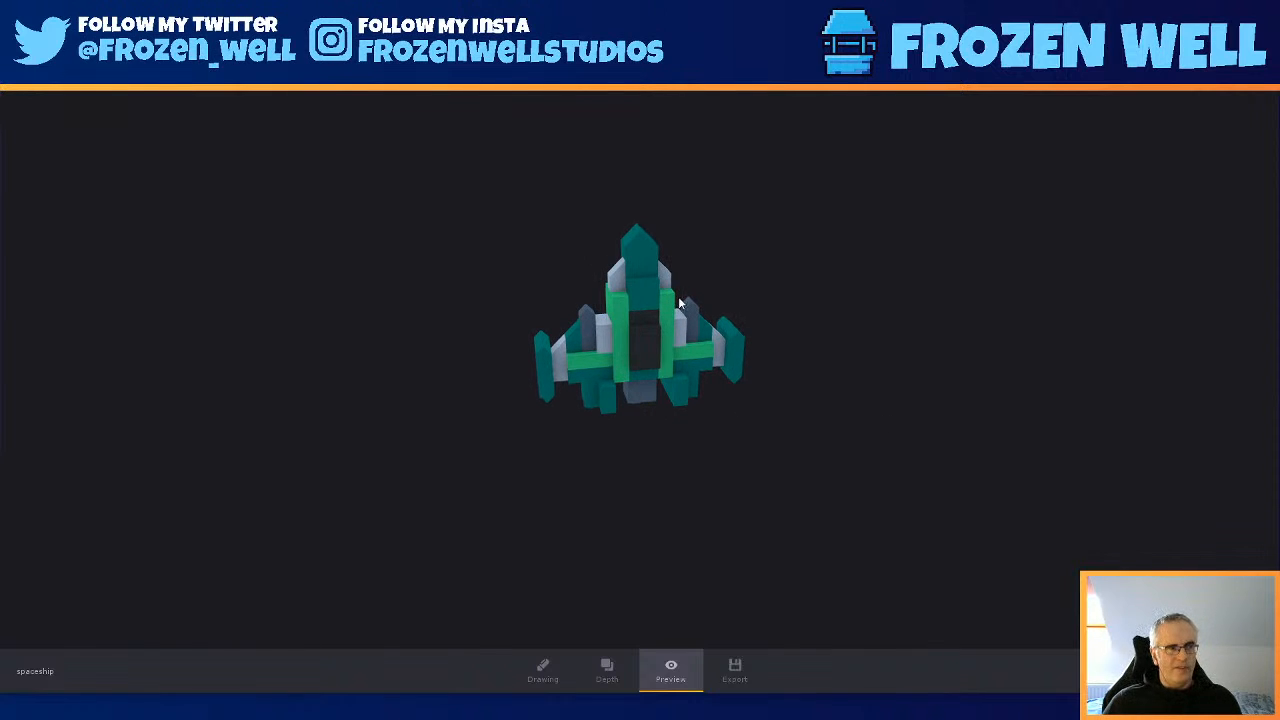
left_click_drag(752, 391, 528, 652)
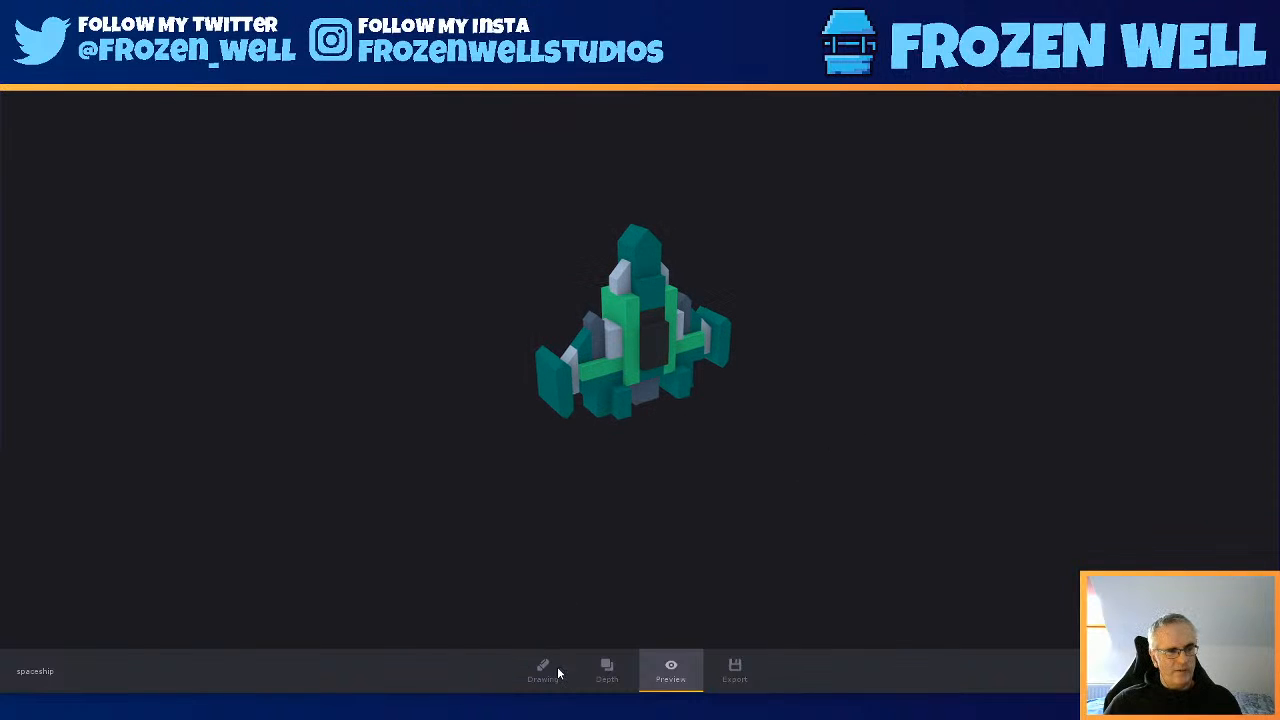
- Open the tool-box.kenshape sample project and inspect the model in 3D
left_click(542, 669)
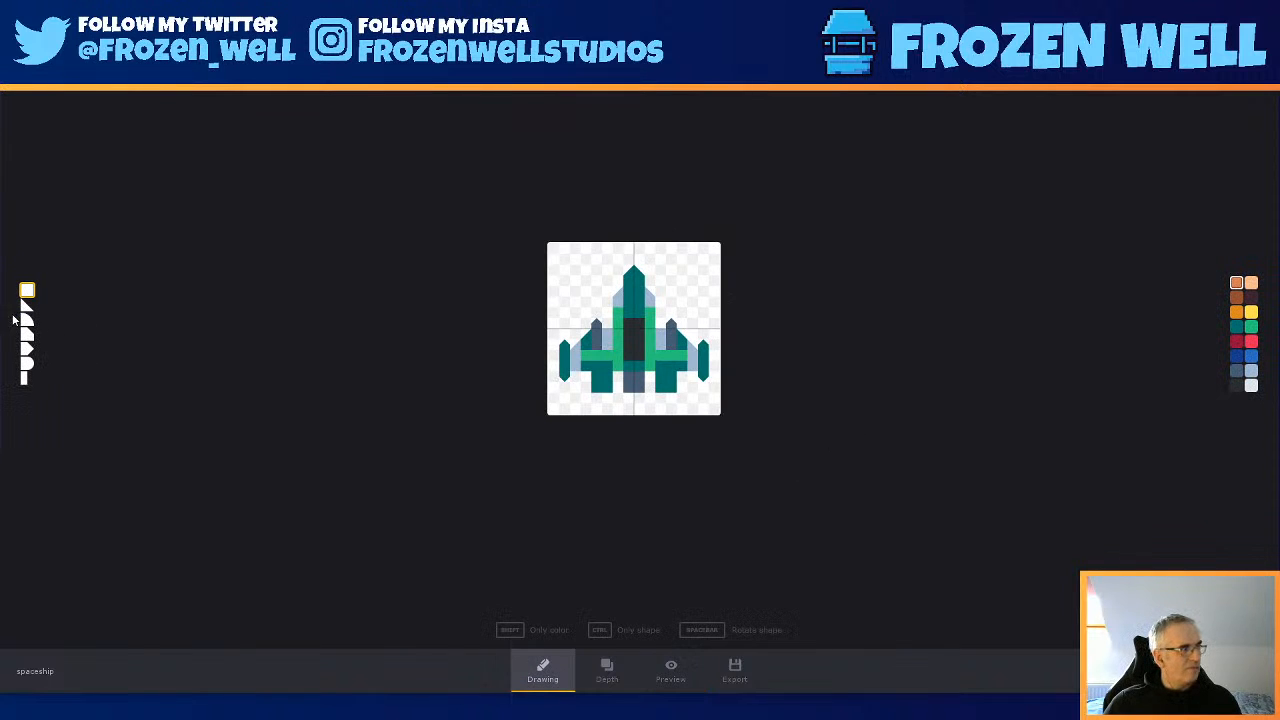
left_click(20, 40)
left_click(92, 121)
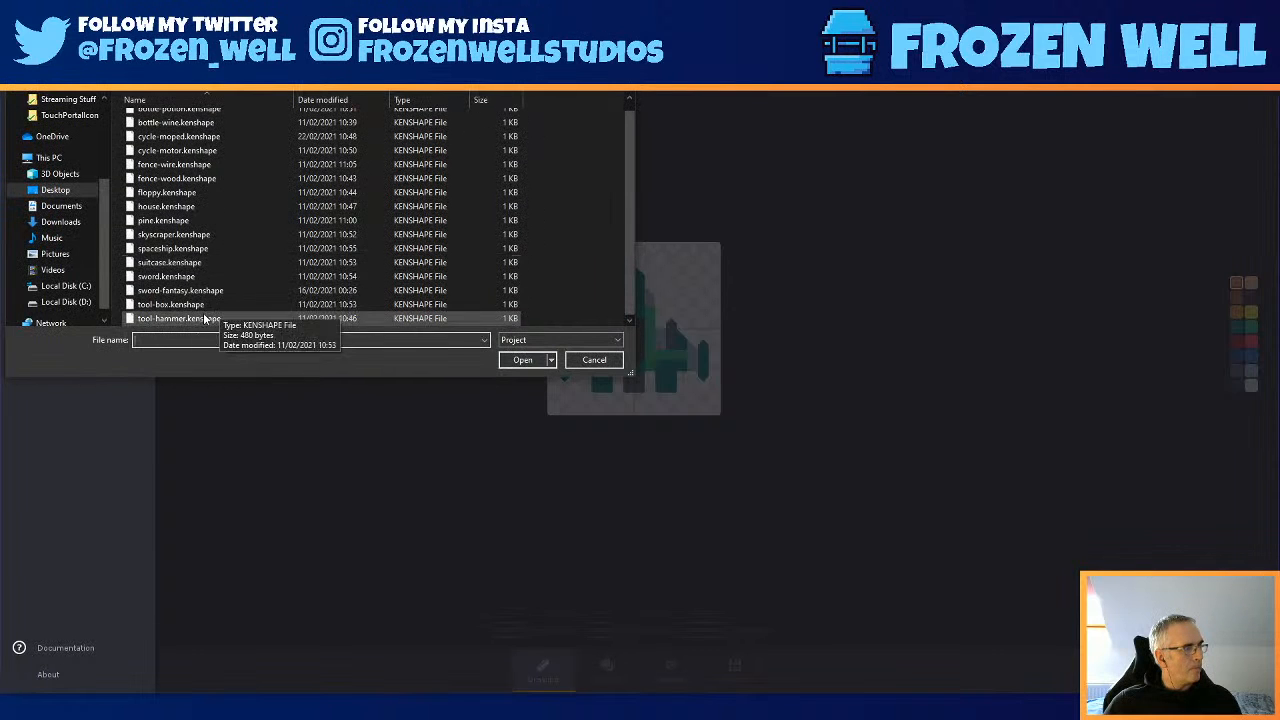
left_click(197, 318)
double_click(190, 305)
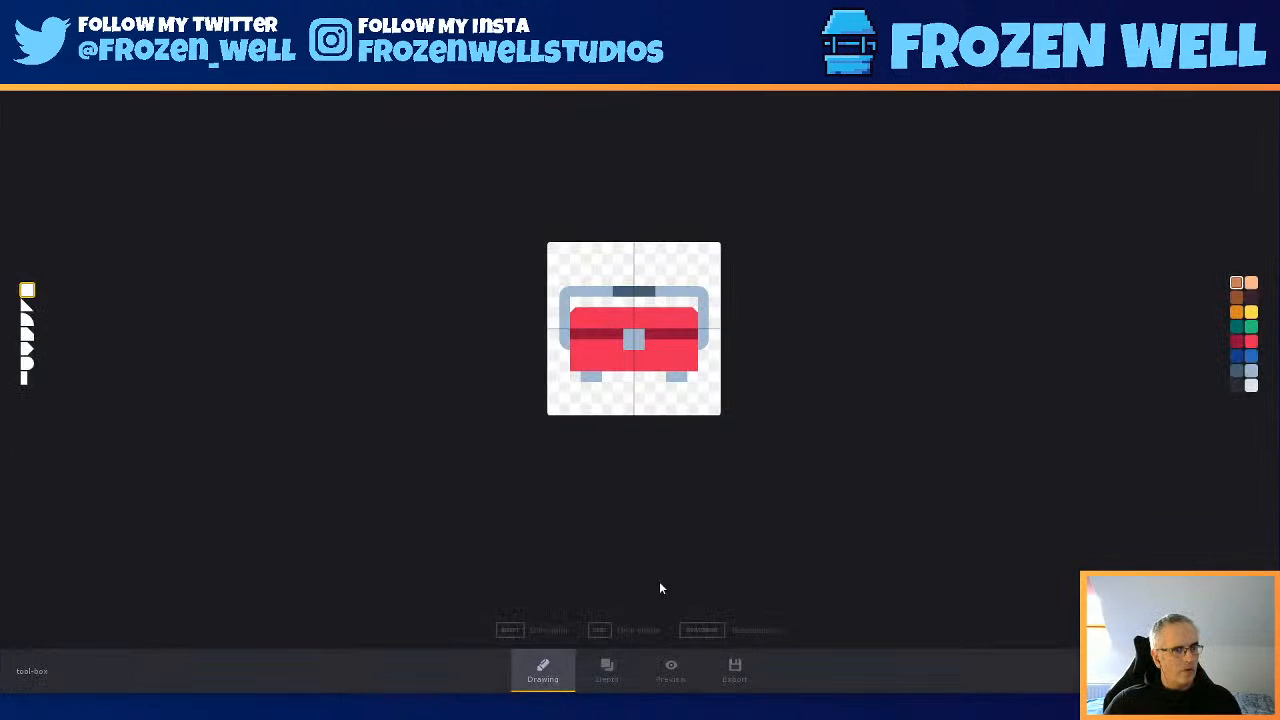
left_click(668, 670)
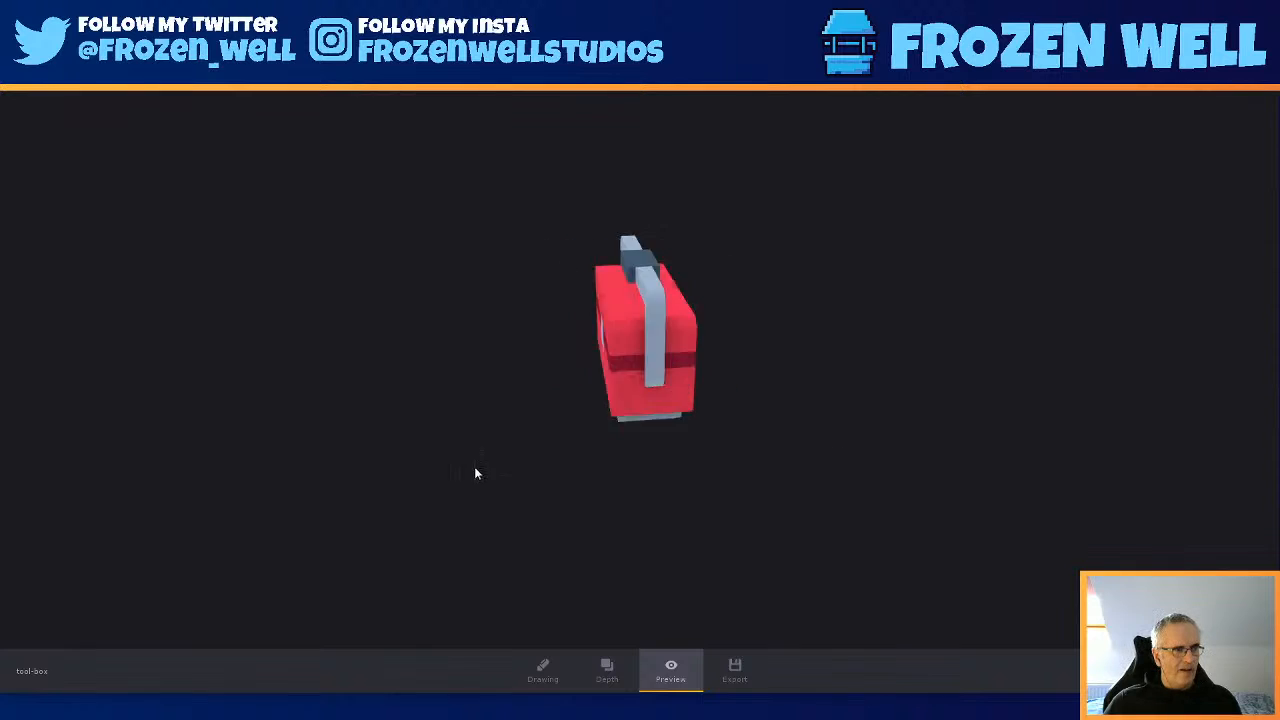
- Open the sword-fantasy.kenshape sample project, draw a test stroke of orange-brown blocks beside the hilt and erase it again
left_click(533, 666)
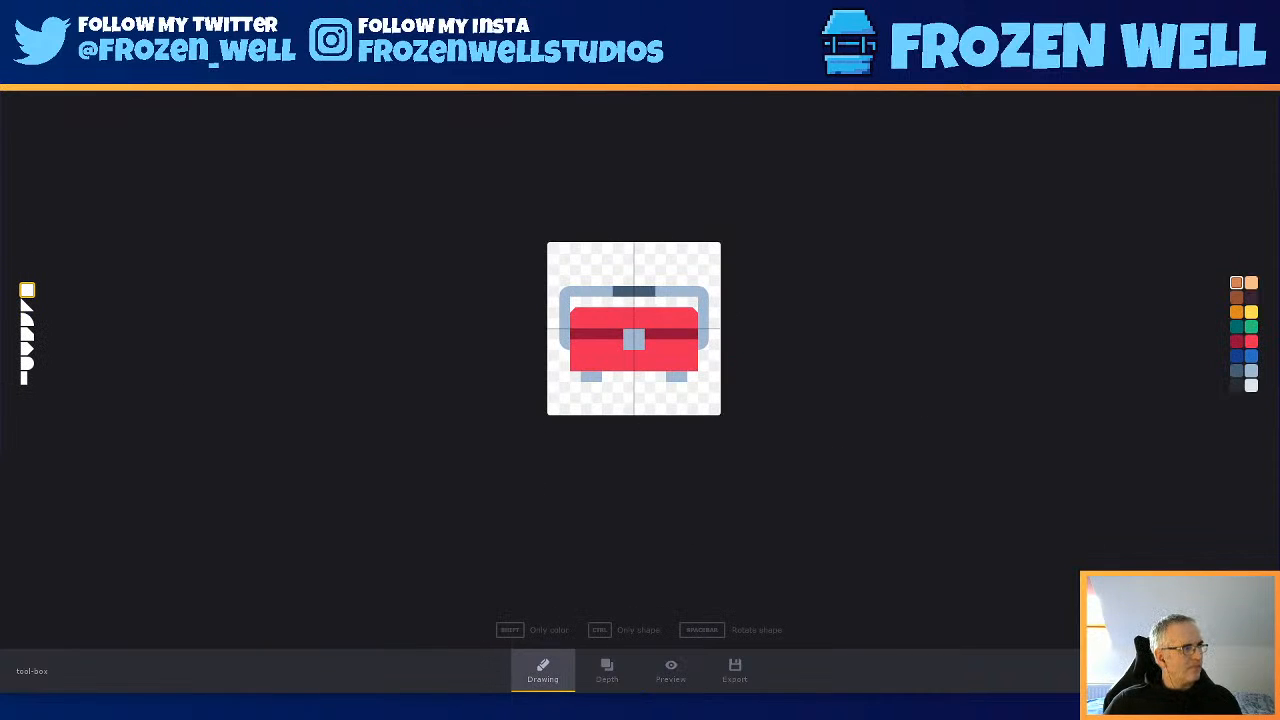
key("Escape")
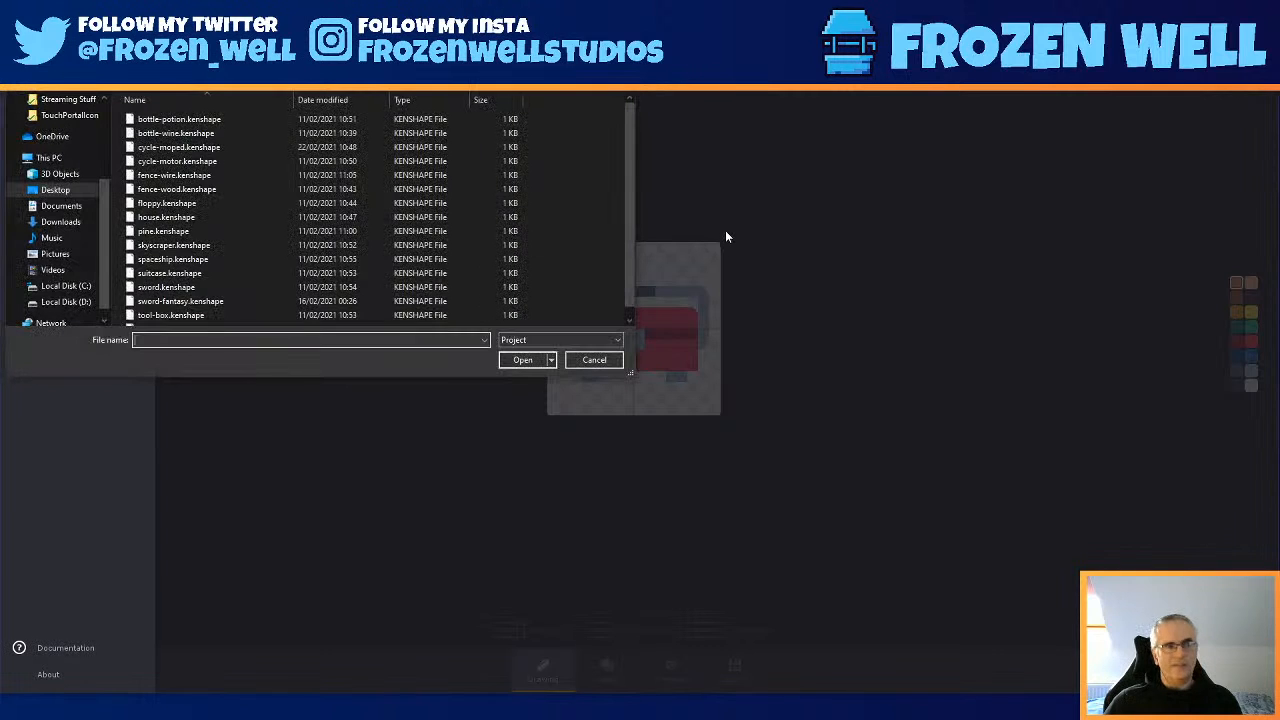
left_click(200, 301)
left_click(521, 360)
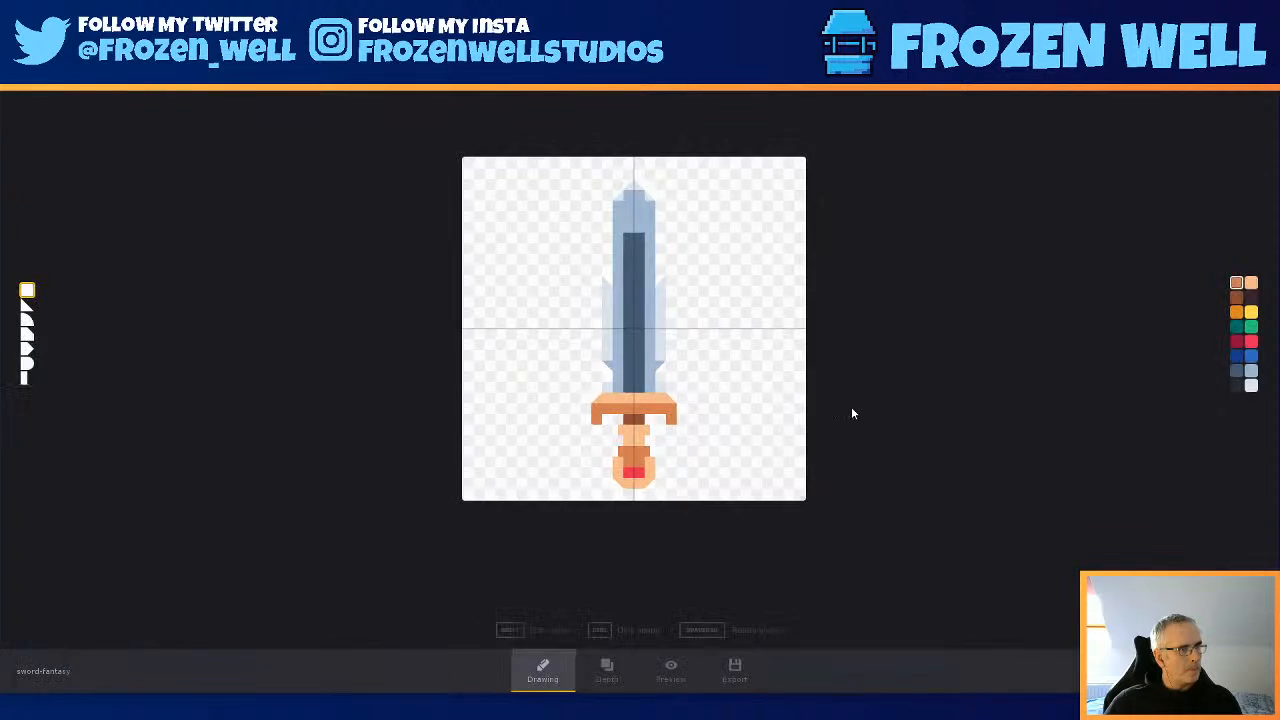
left_click_drag(799, 451, 714, 452)
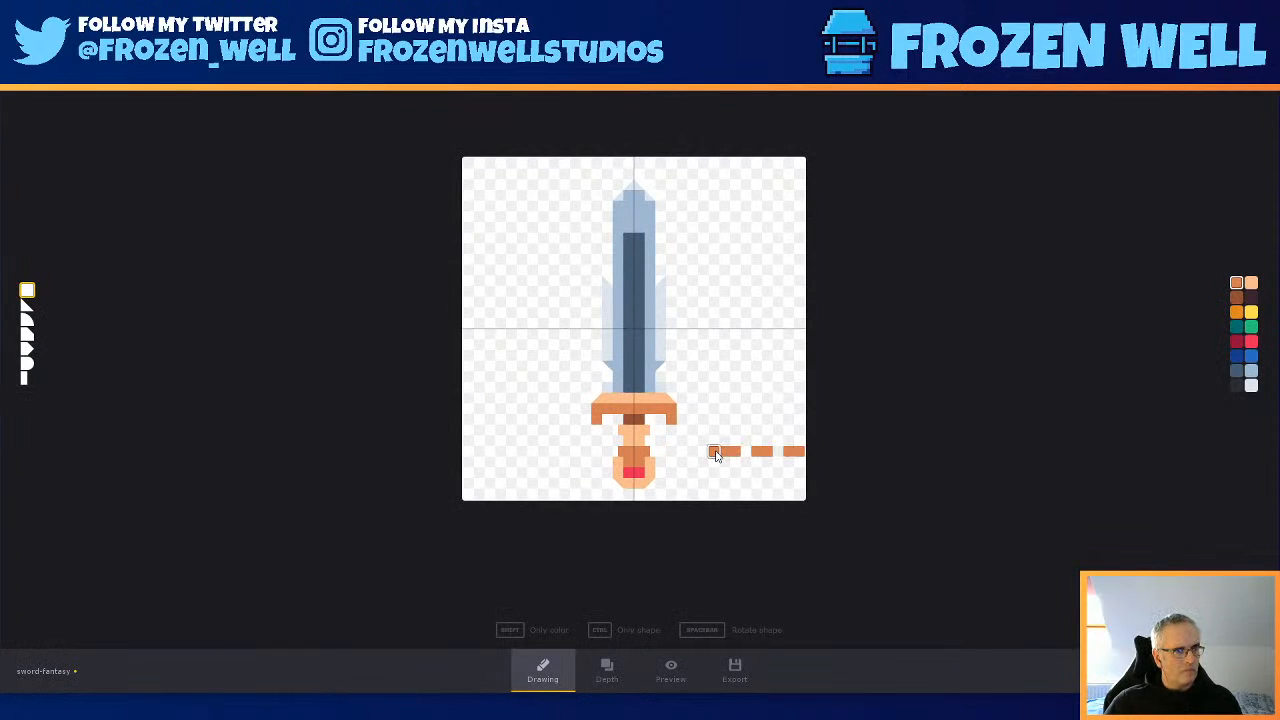
mouse_move(714, 452)
right_mouse_down()
mouse_move(800, 453)
mouse_move(721, 454)
mouse_move(777, 455)
mouse_move(766, 451)
right_mouse_up()
- Inspect the fantasy sword in 3D from several sides and return to its drawing
left_click(671, 668)
left_click_drag(396, 404, 214, 485)
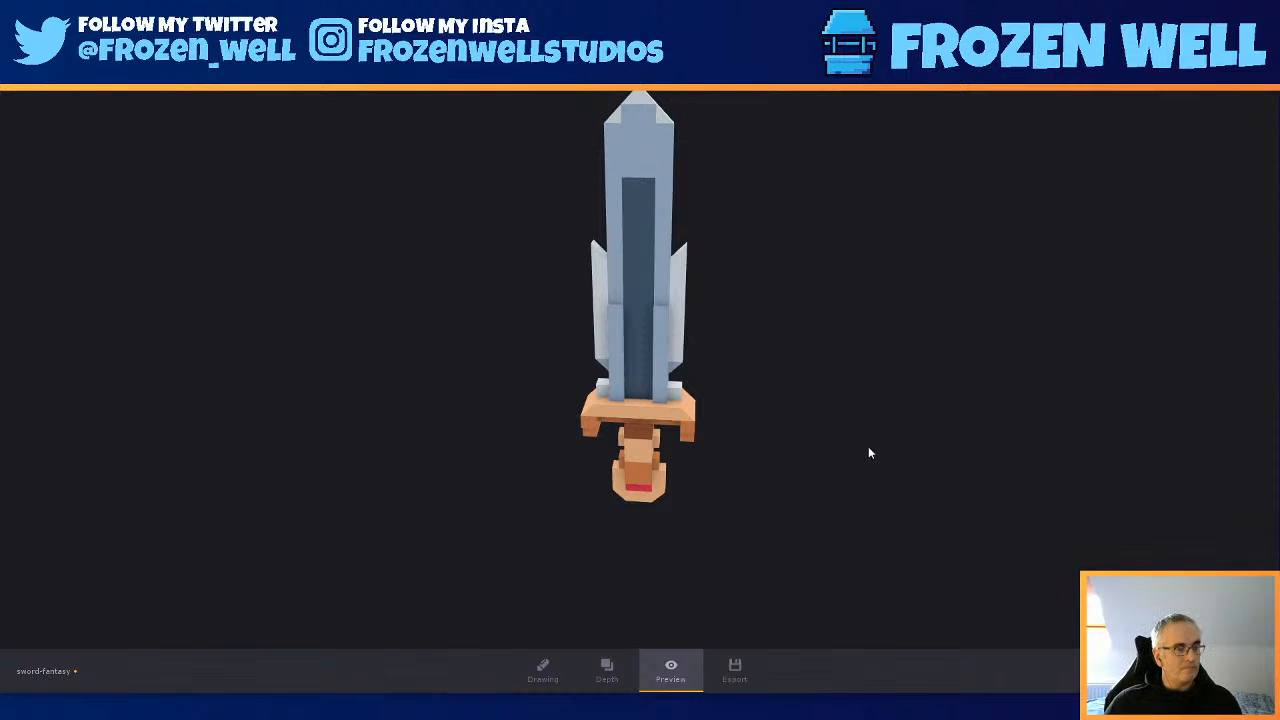
left_click(543, 670)
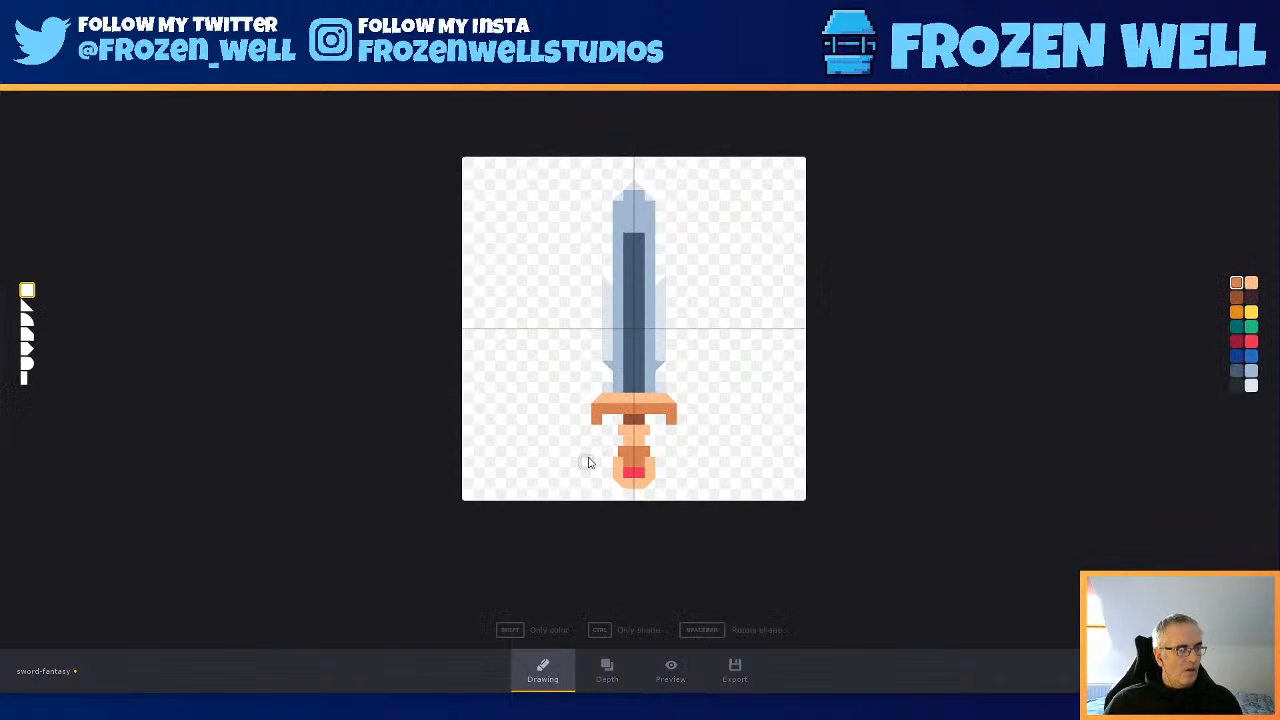